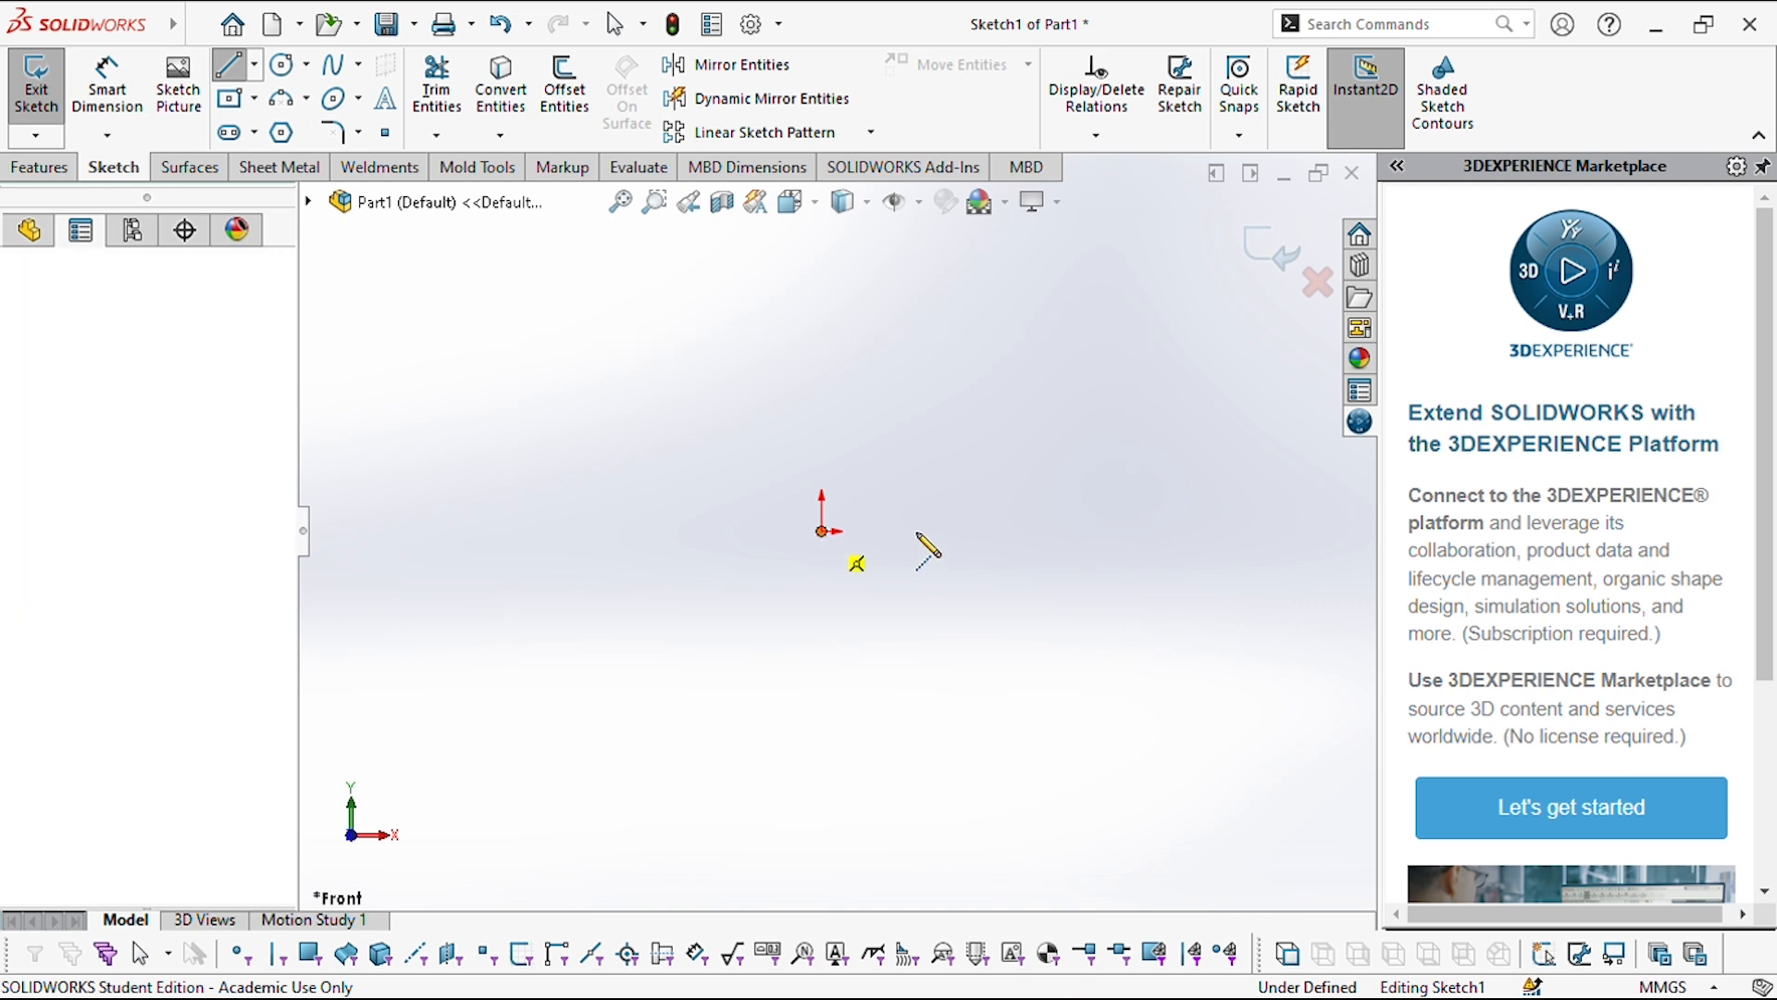
# - Draw a horizontal centerline about 99 mm long from the origin and delete the stray diagonal segment attached to its end
pyautogui.click(1171, 532)
pyautogui.click(1042, 648)
pyautogui.press('Escape')
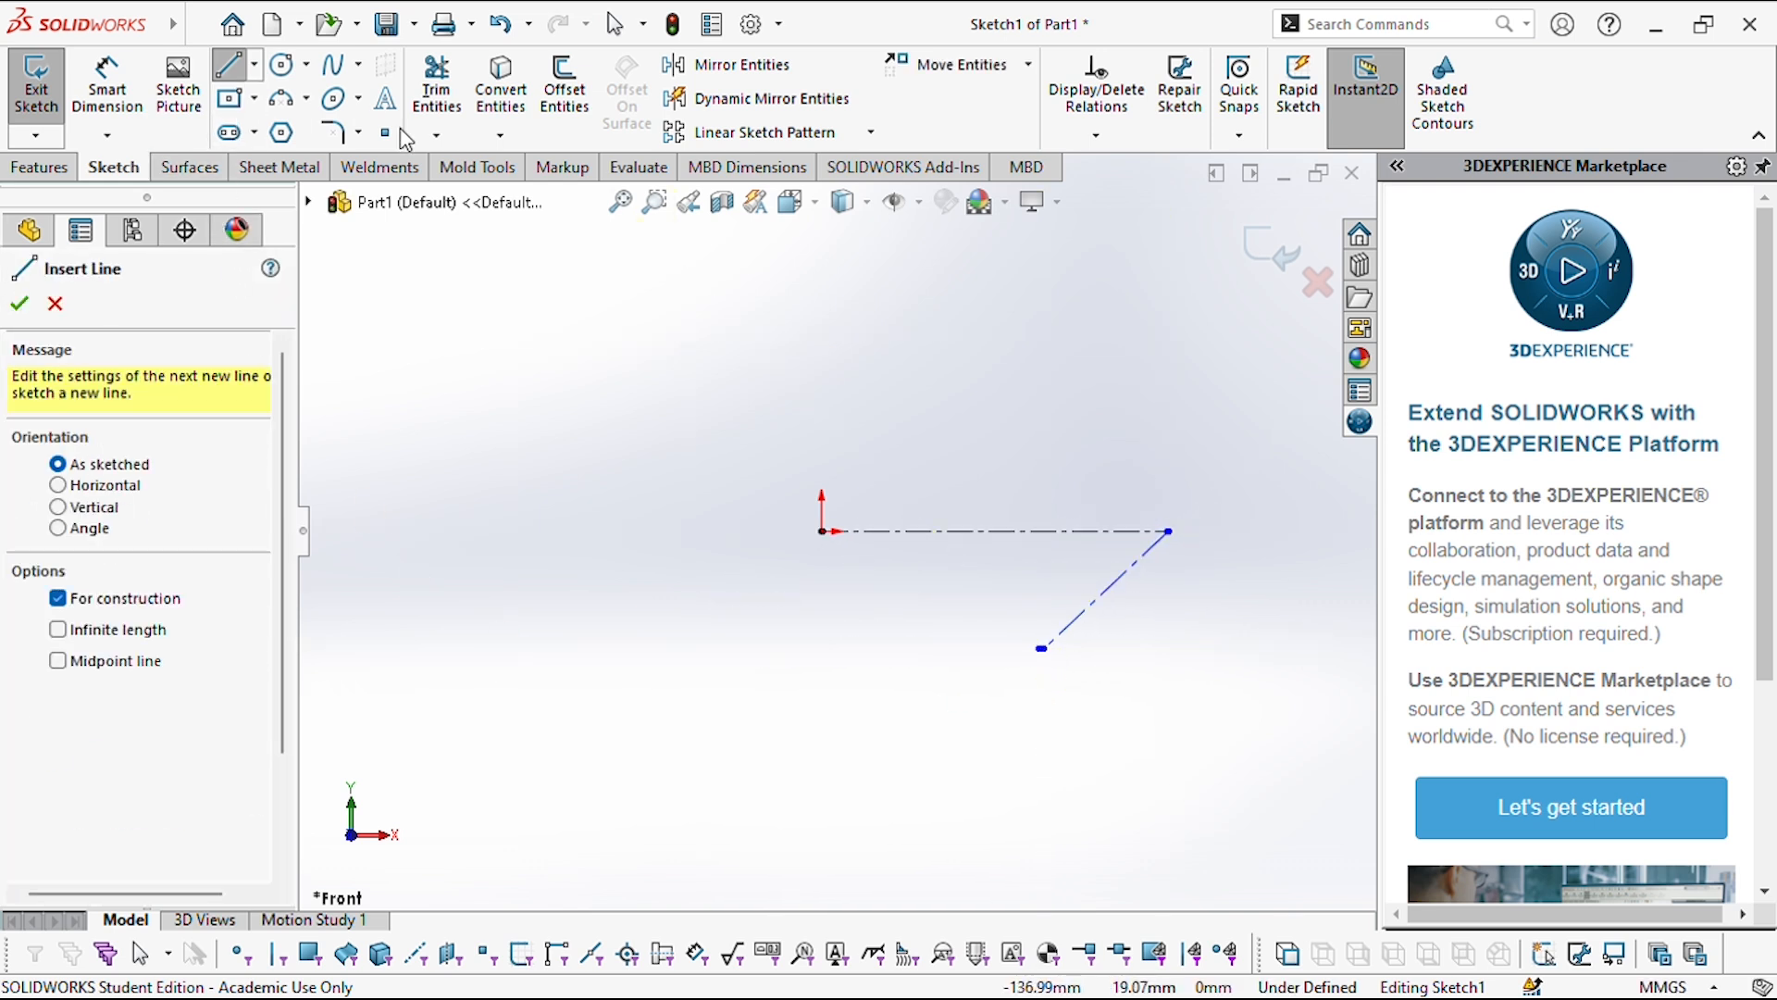
pyautogui.press('Escape')
pyautogui.moveTo(993, 686); pyautogui.dragTo(1232, 561)
pyautogui.moveTo(1164, 685); pyautogui.dragTo(953, 614)
pyautogui.press('Delete')
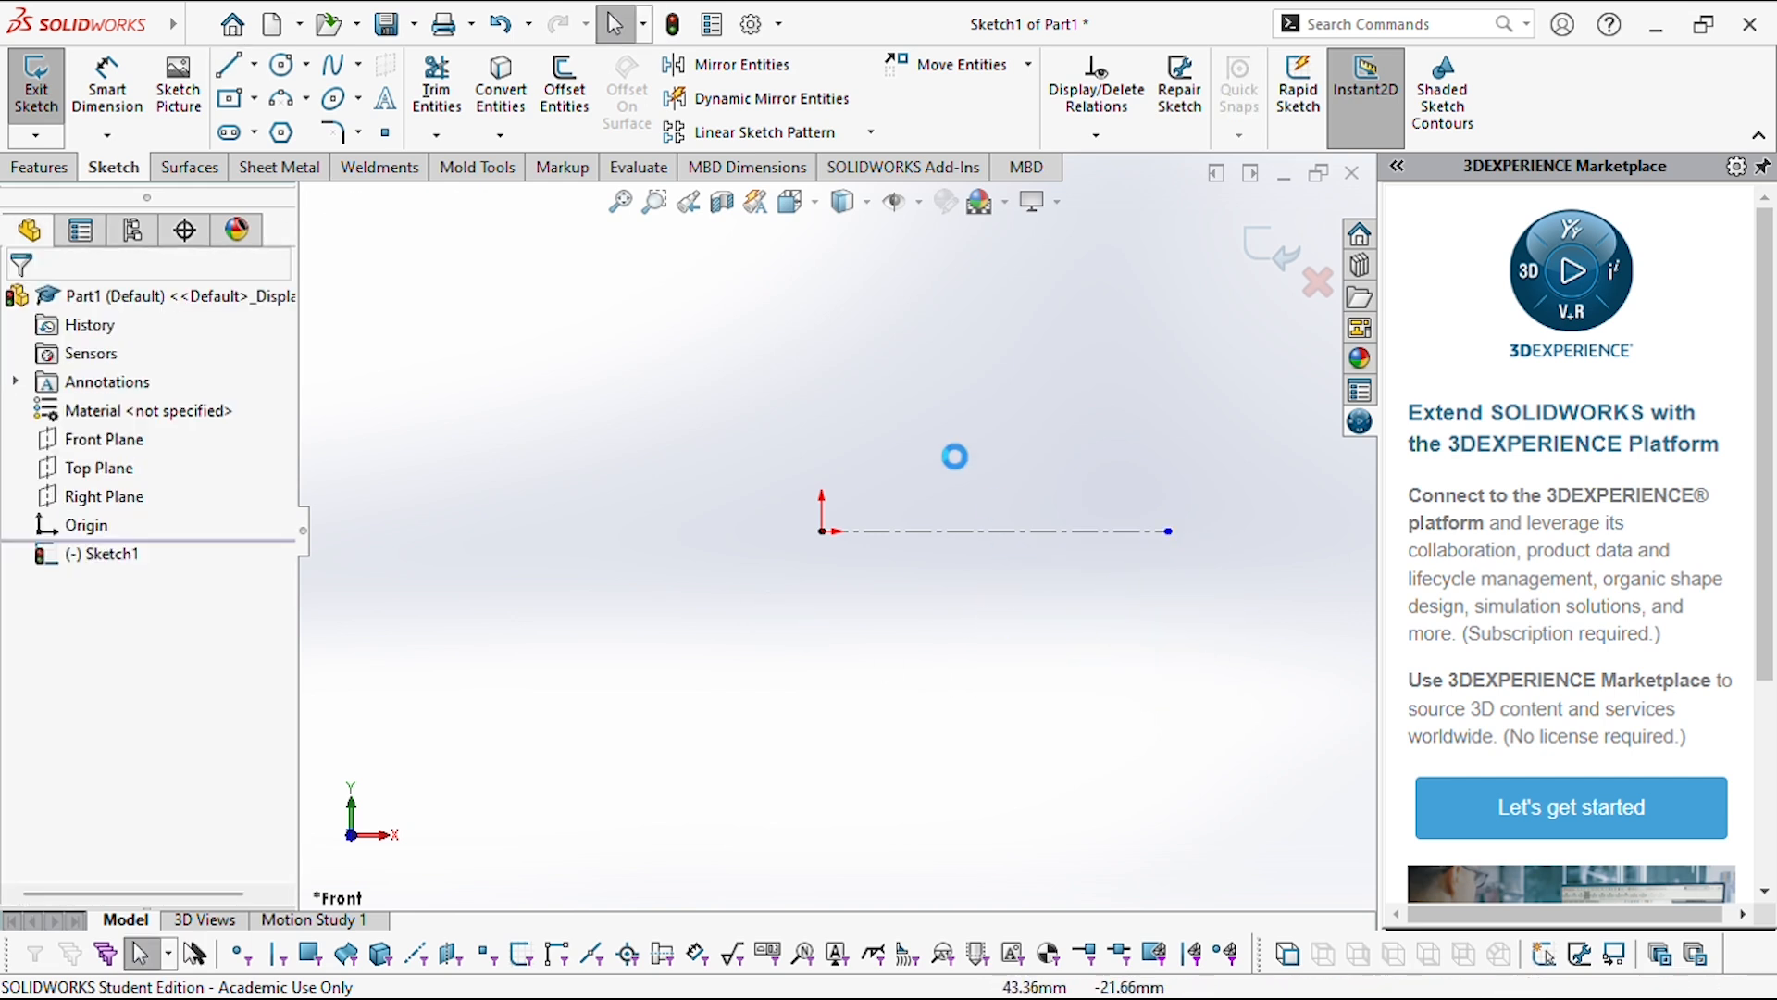
# - Sketch a vertical line about 32 mm up from the origin, a horizontal line about 66 mm, and a tangent arc to the centerline's end
pyautogui.click(228, 64)
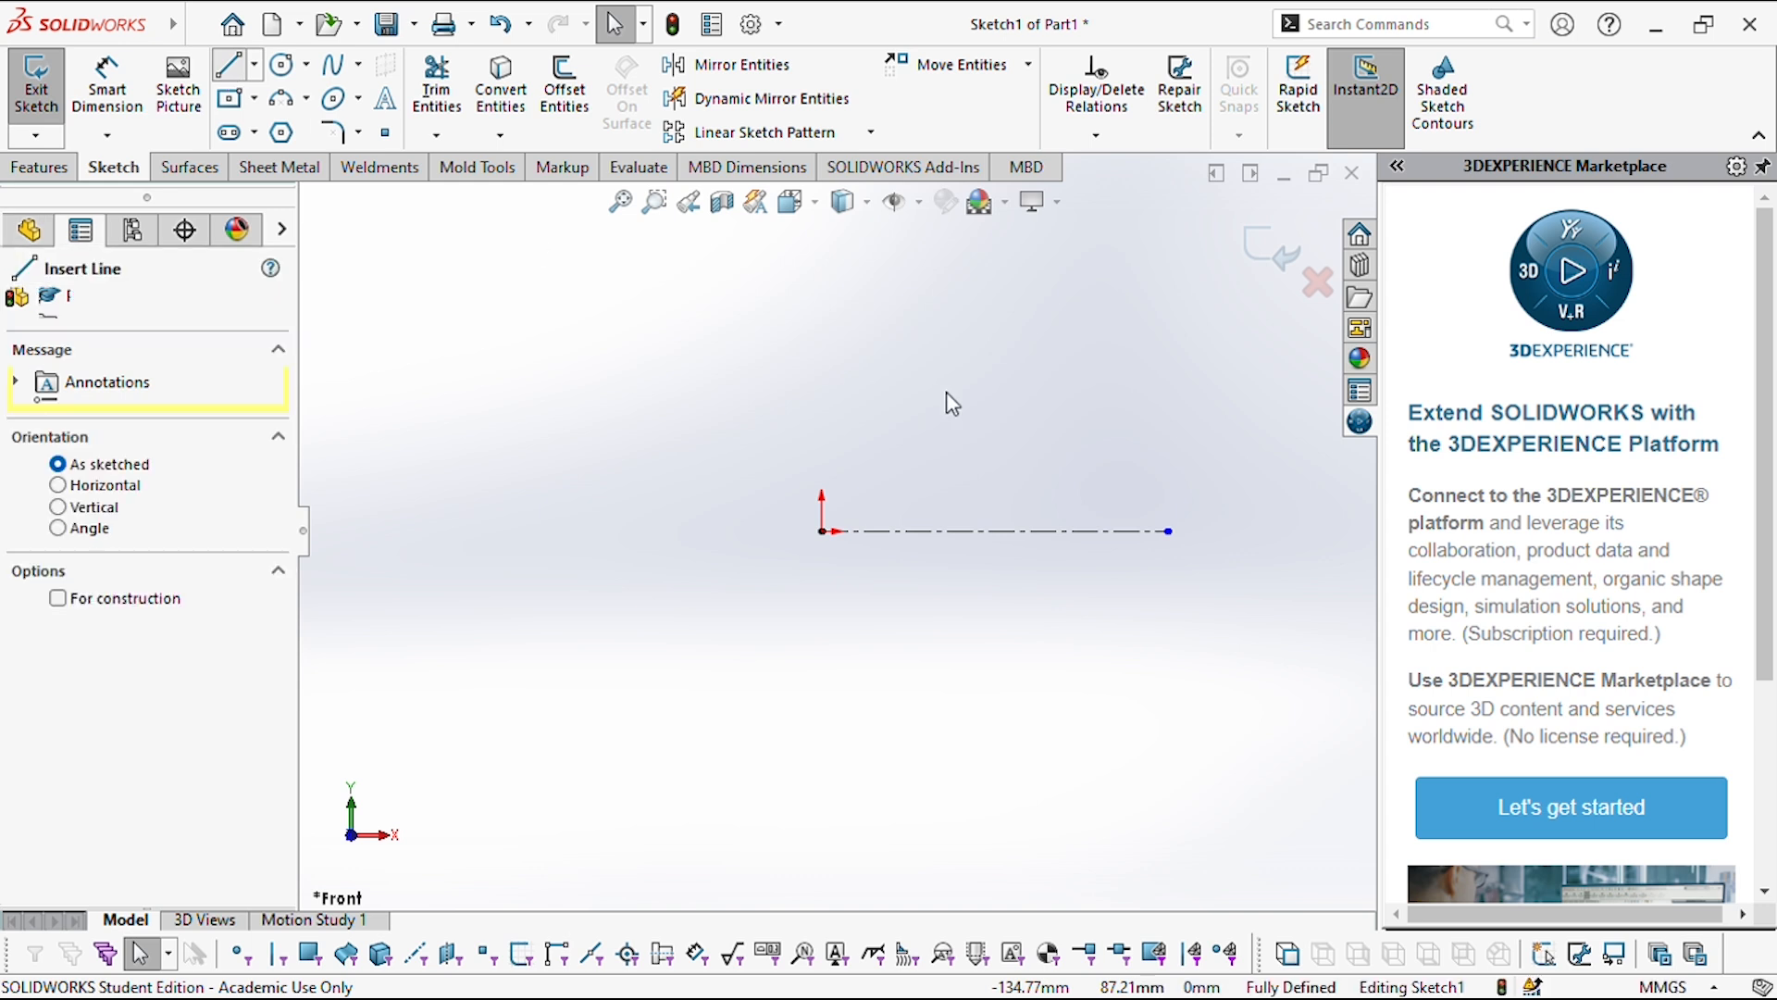
pyautogui.click(822, 531)
pyautogui.click(822, 419)
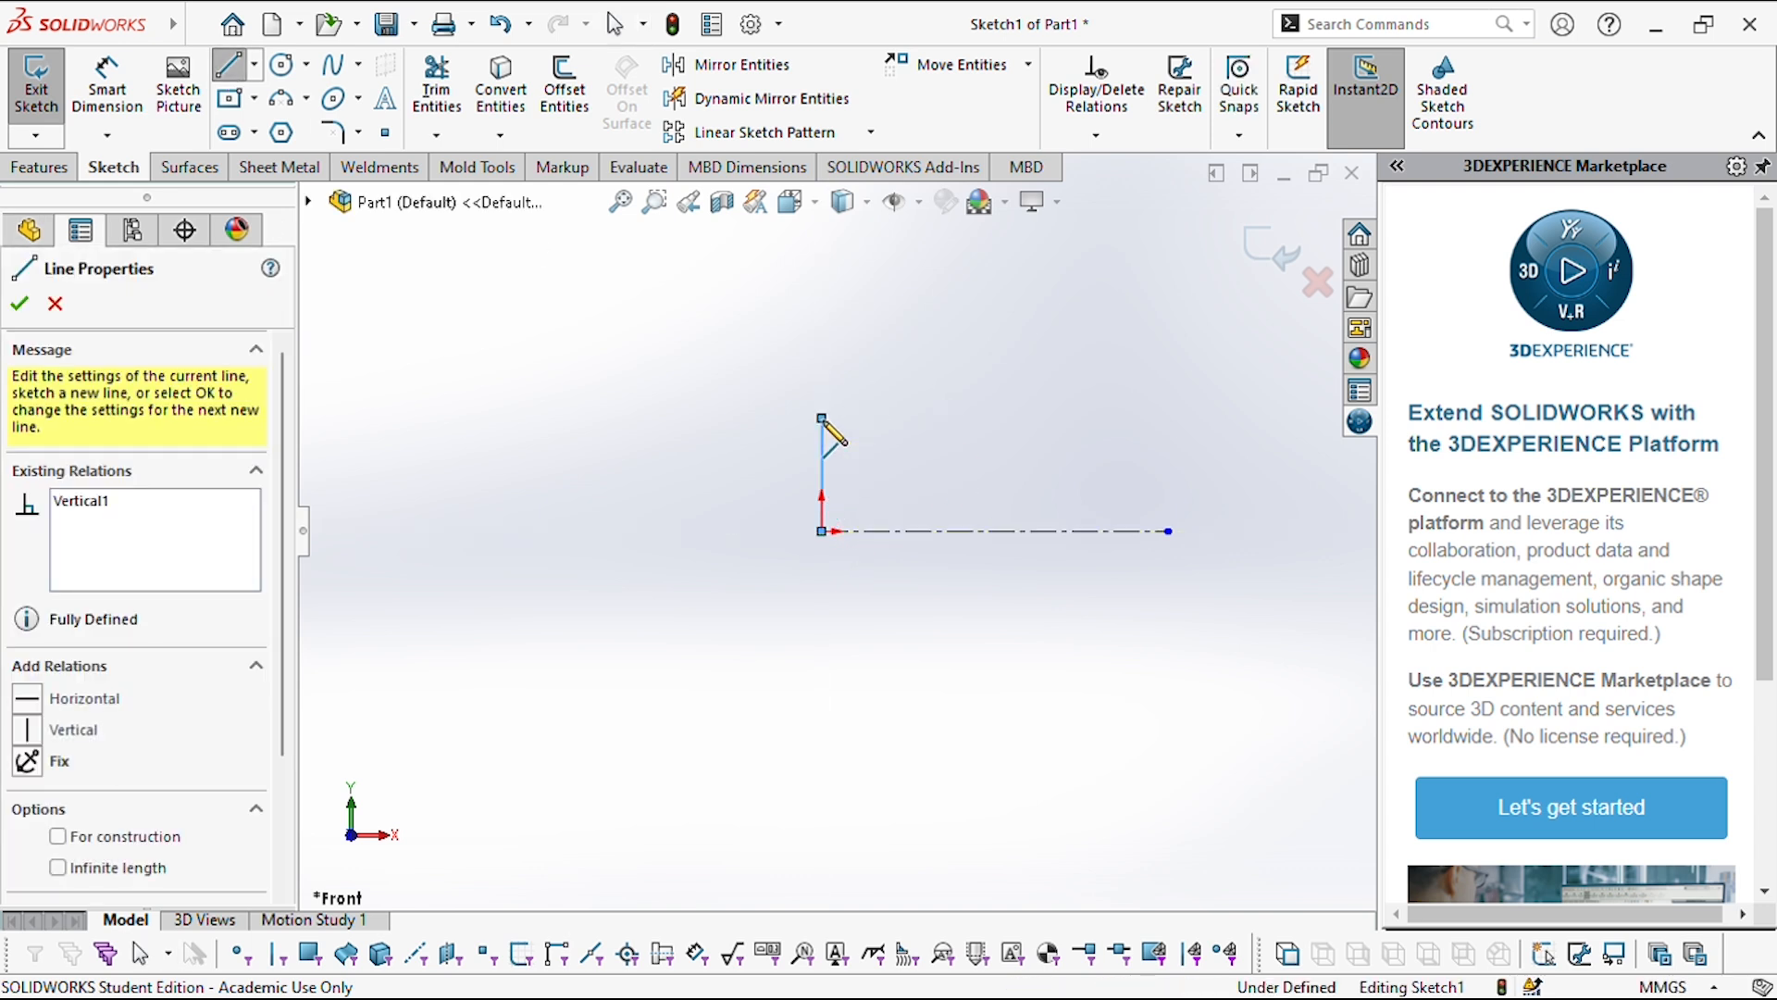
pyautogui.click(1054, 418)
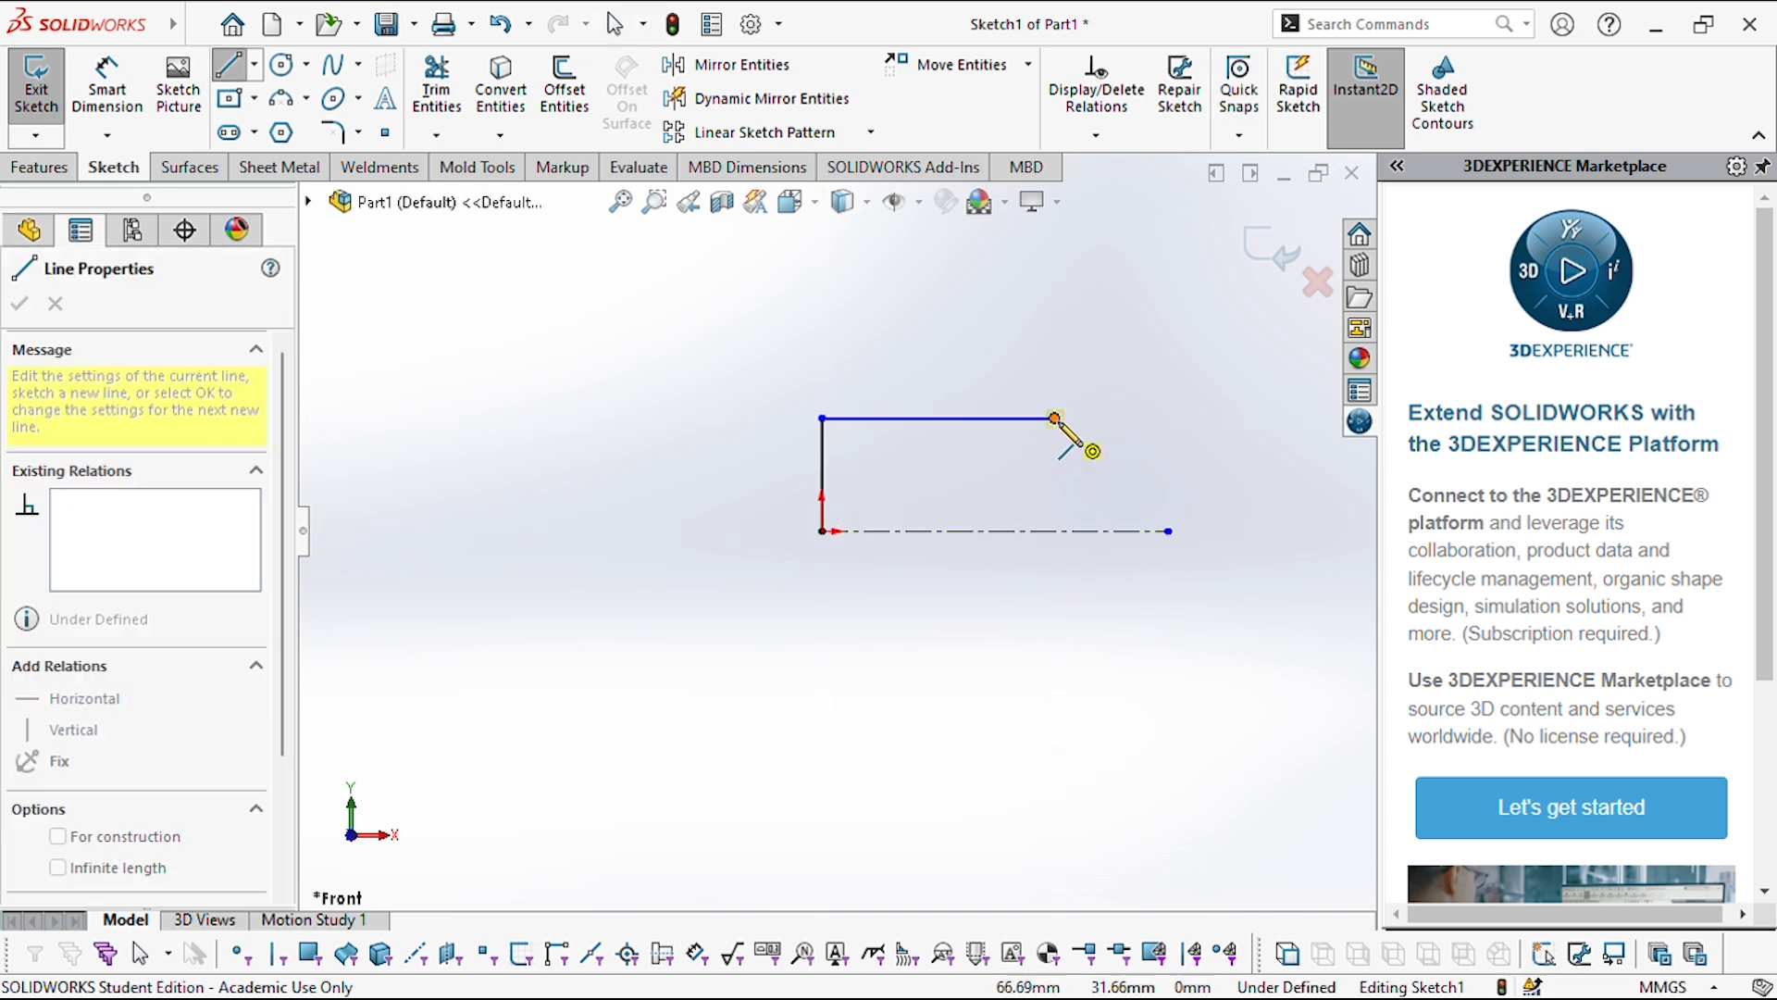
pyautogui.click(1169, 533)
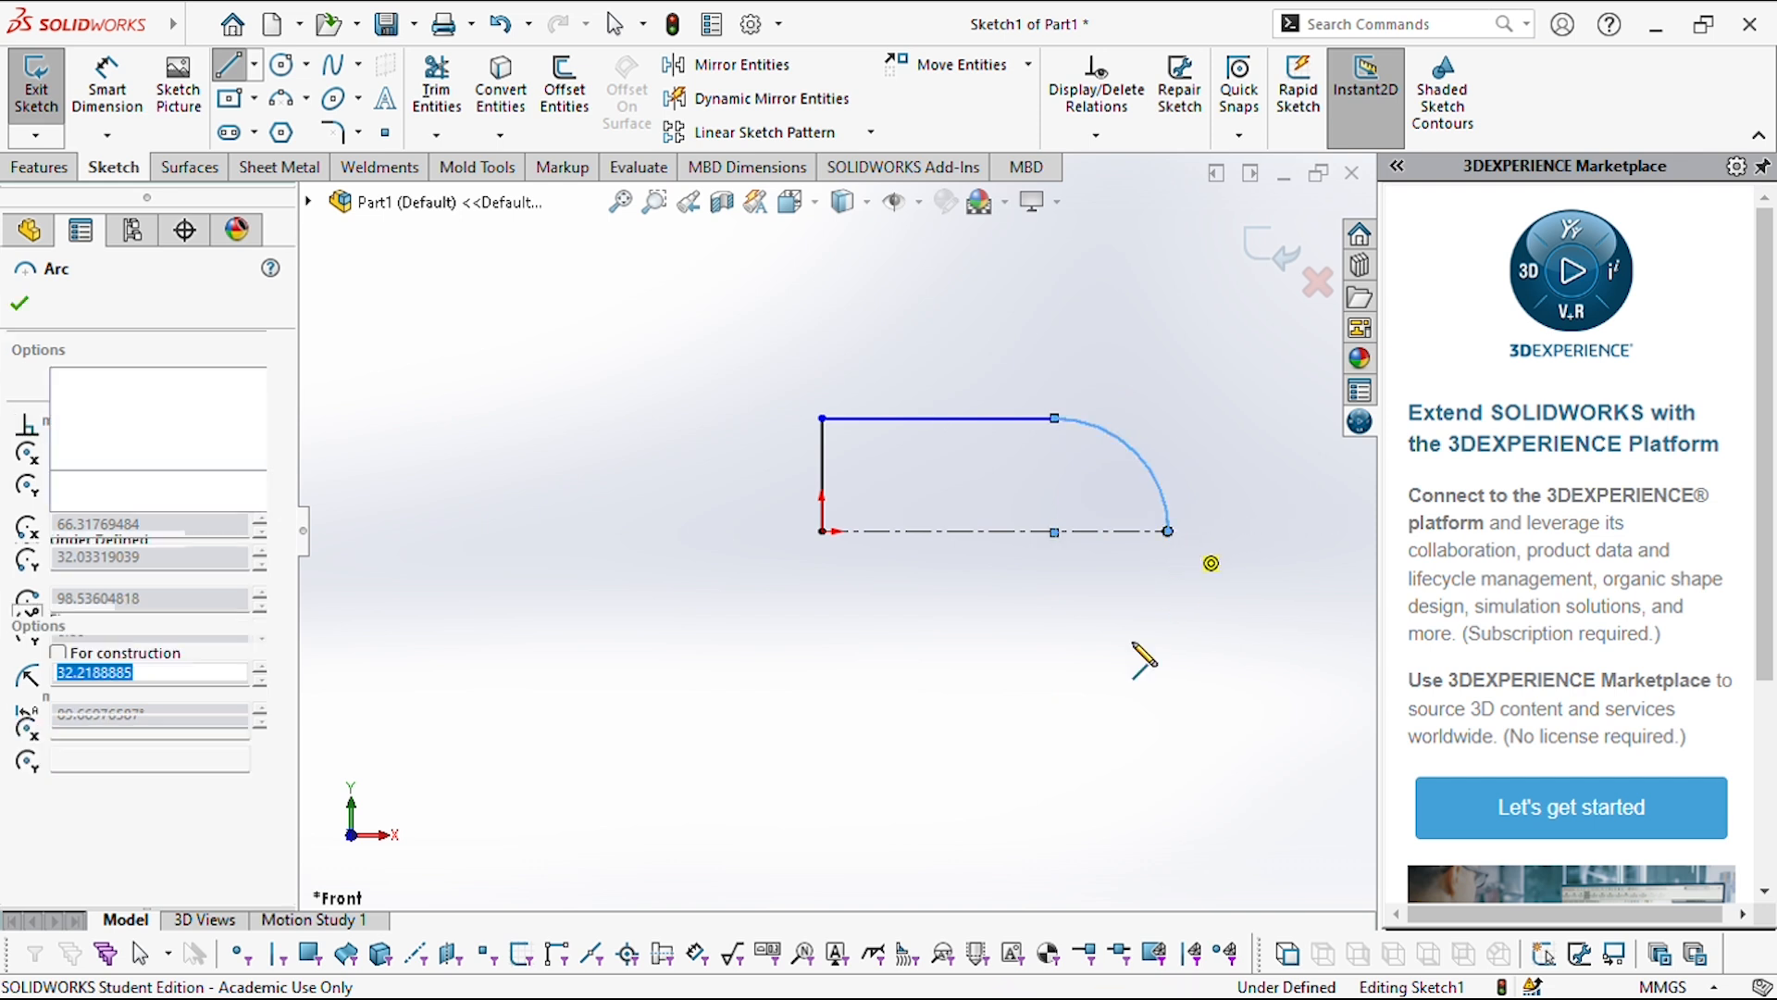
pyautogui.press('Escape')
# - Dimension the upper horizontal line about the centerline as a 100 mm diameter
pyautogui.click(107, 85)
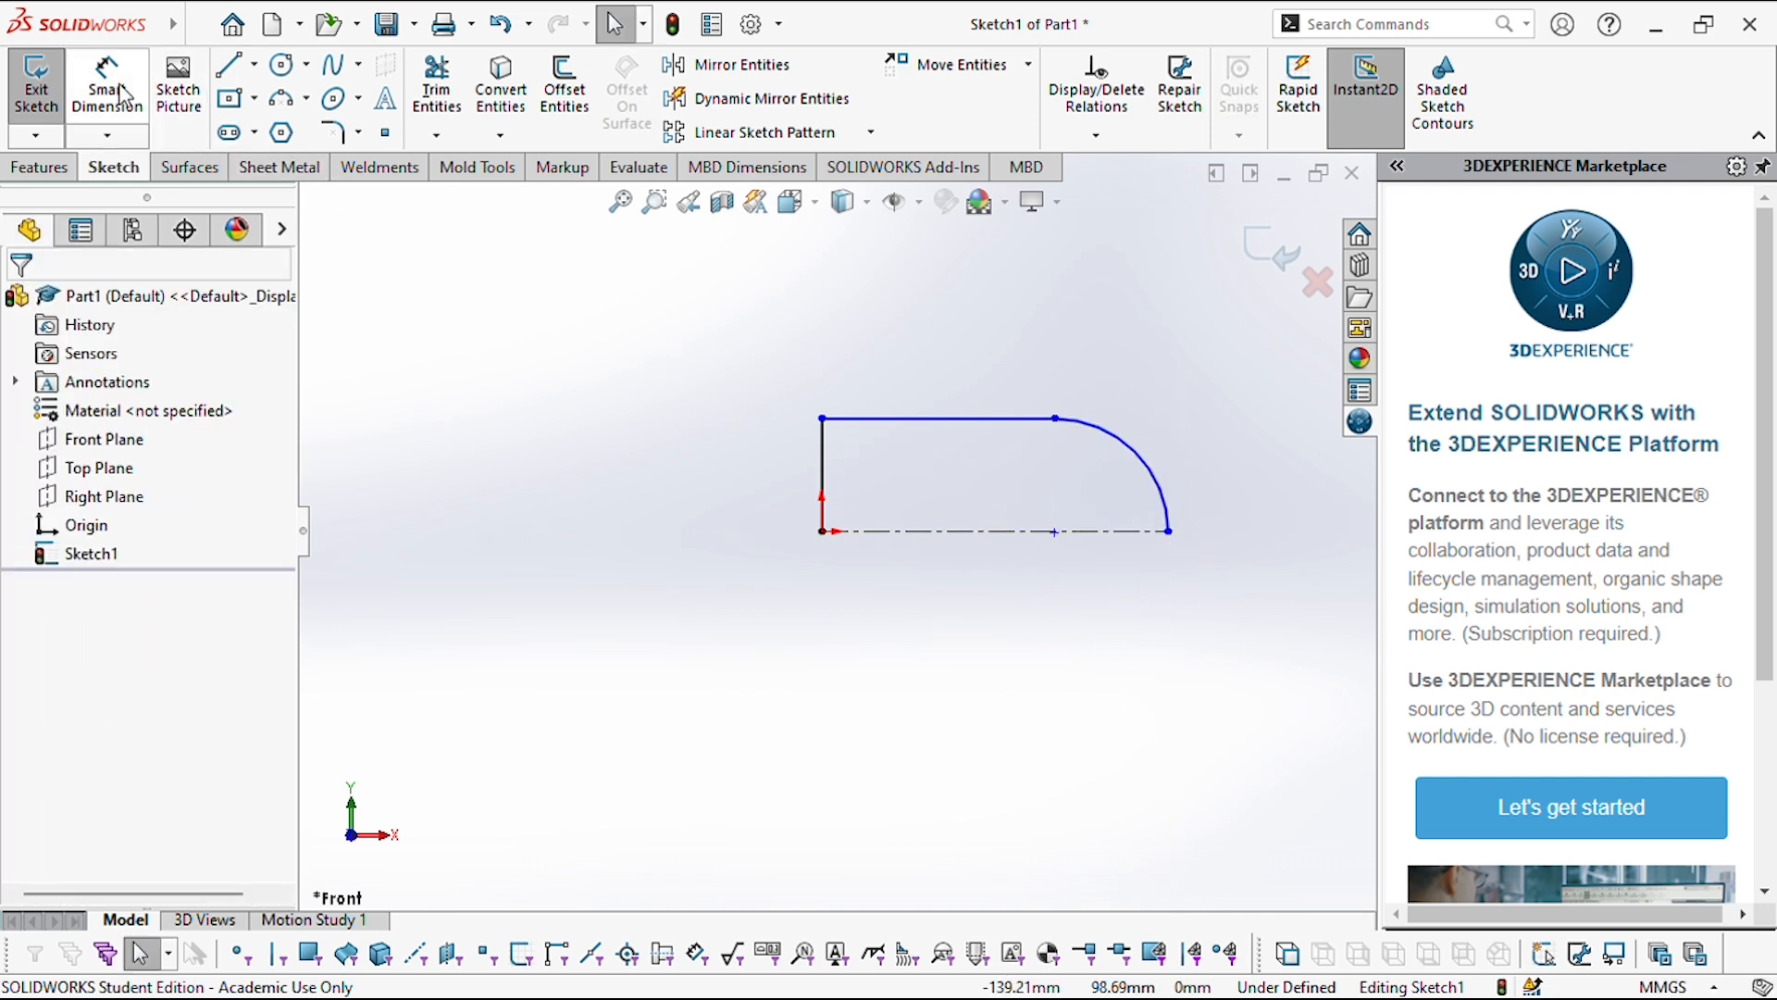
pyautogui.click(822, 490)
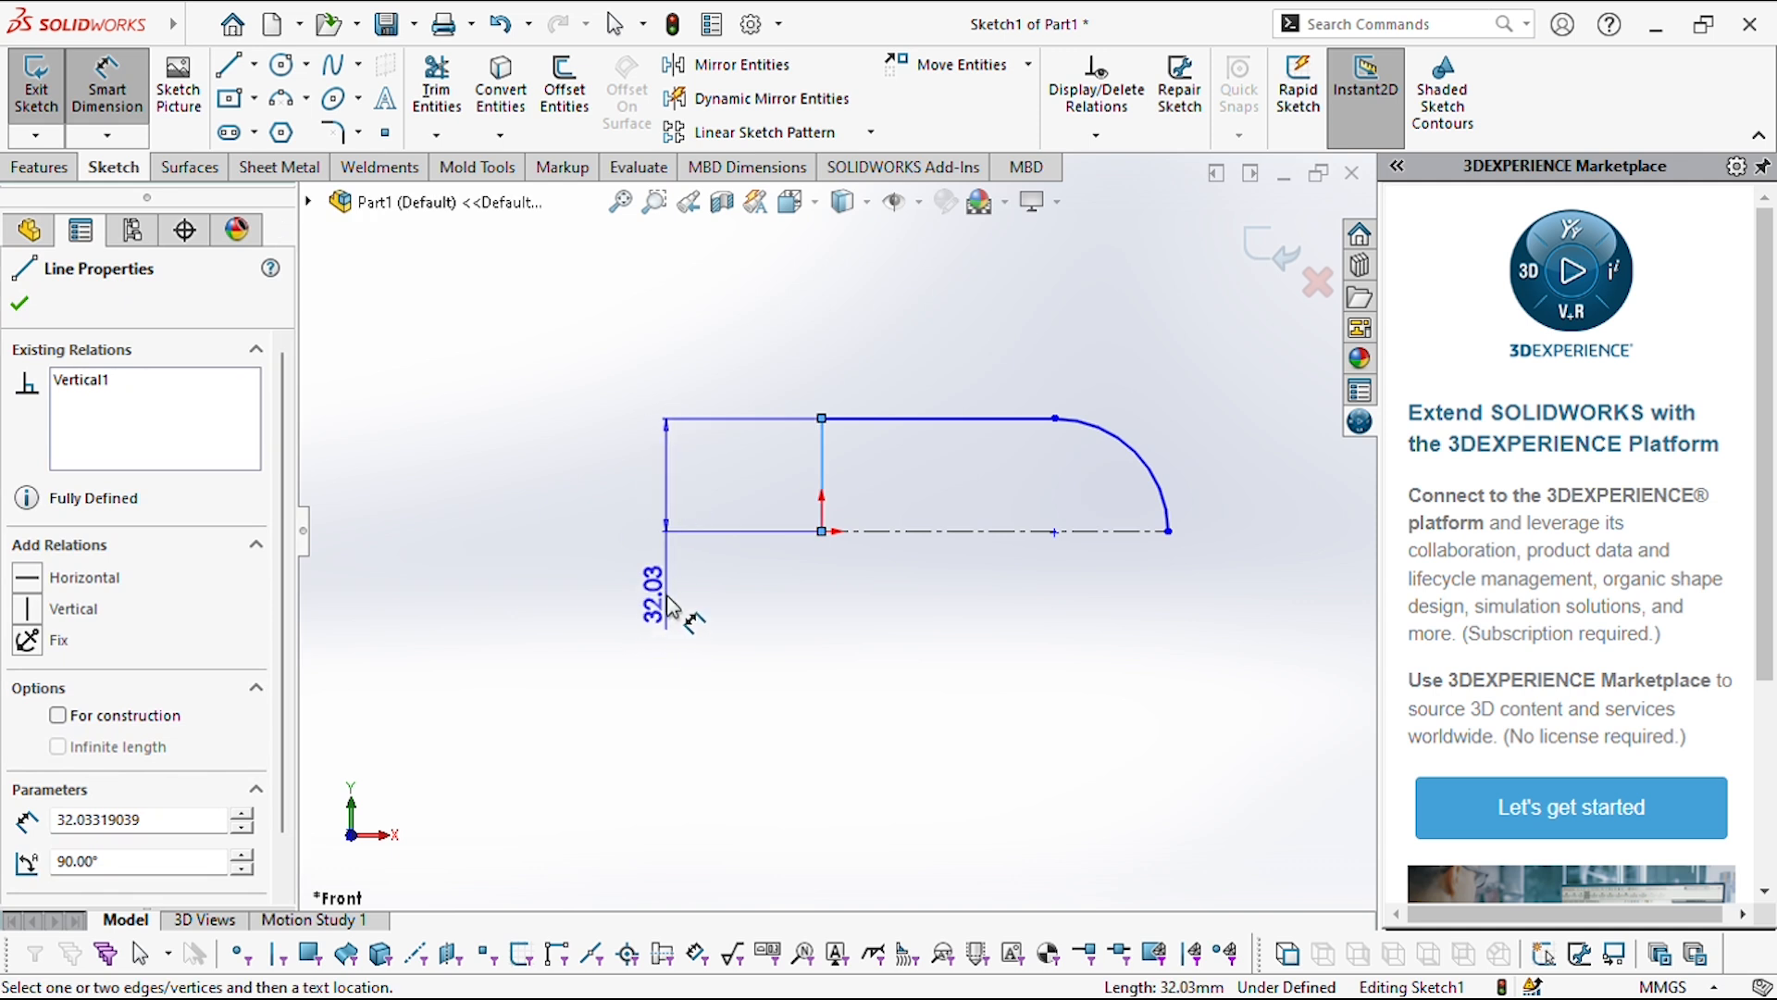
pyautogui.press('Escape')
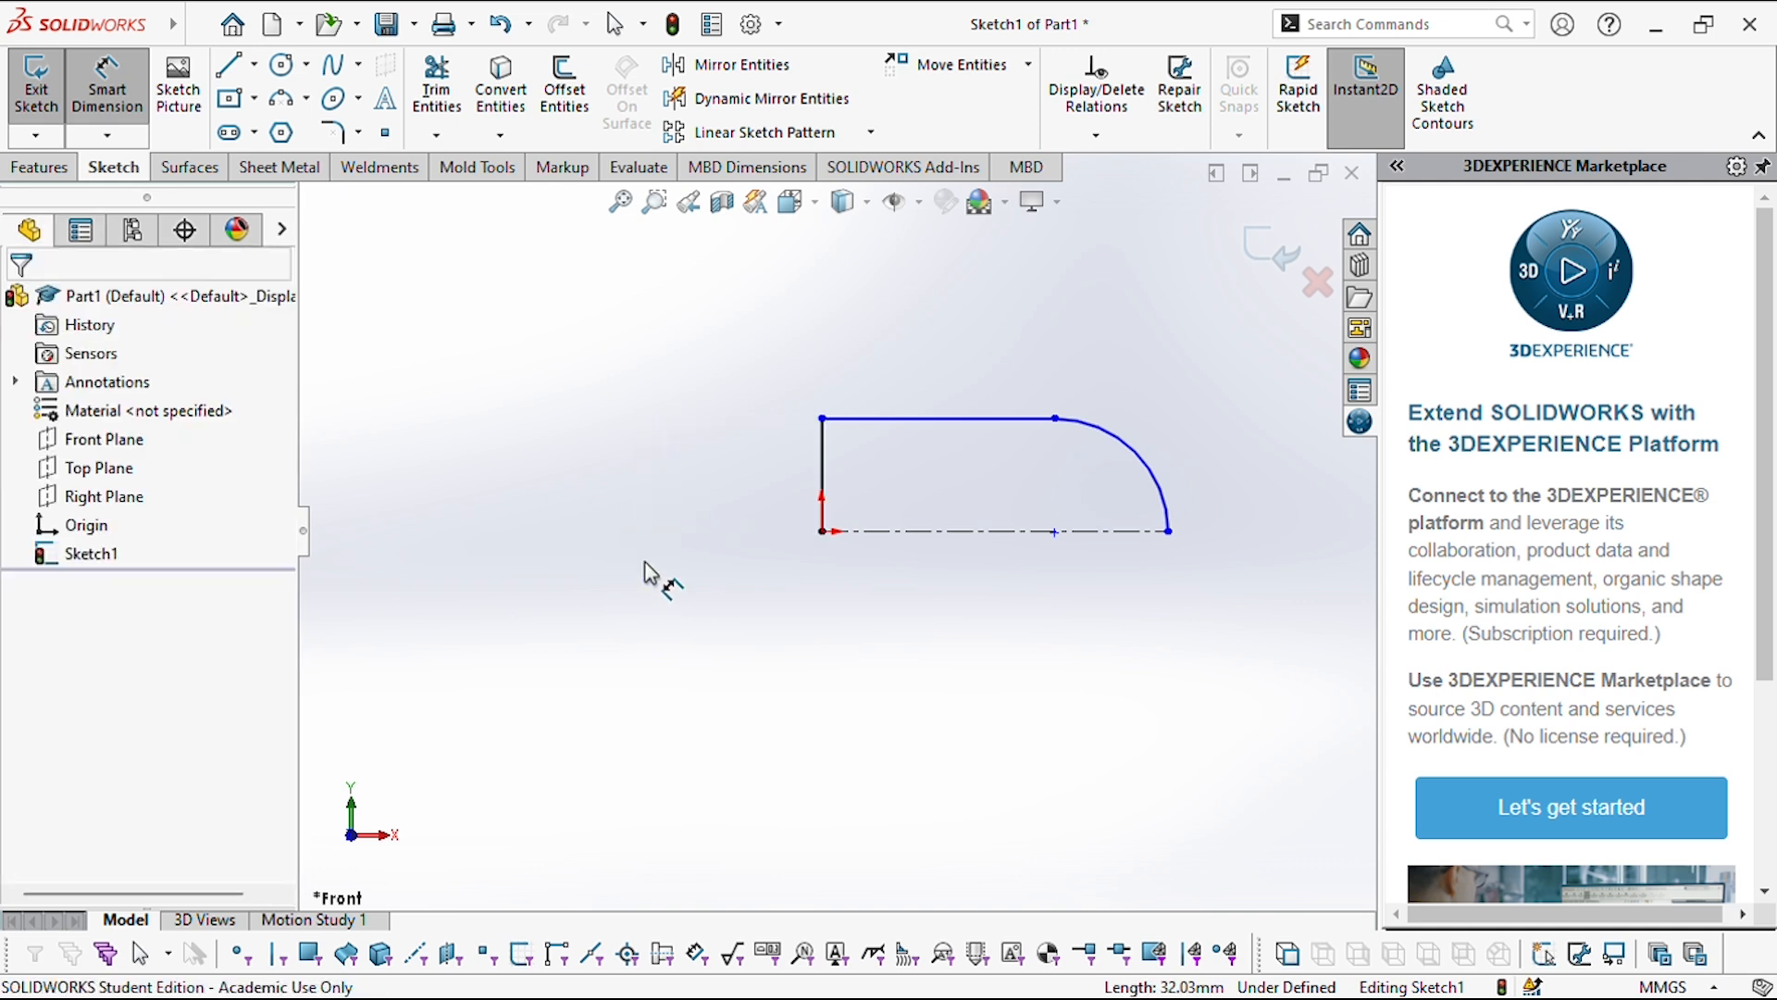
pyautogui.click(919, 424)
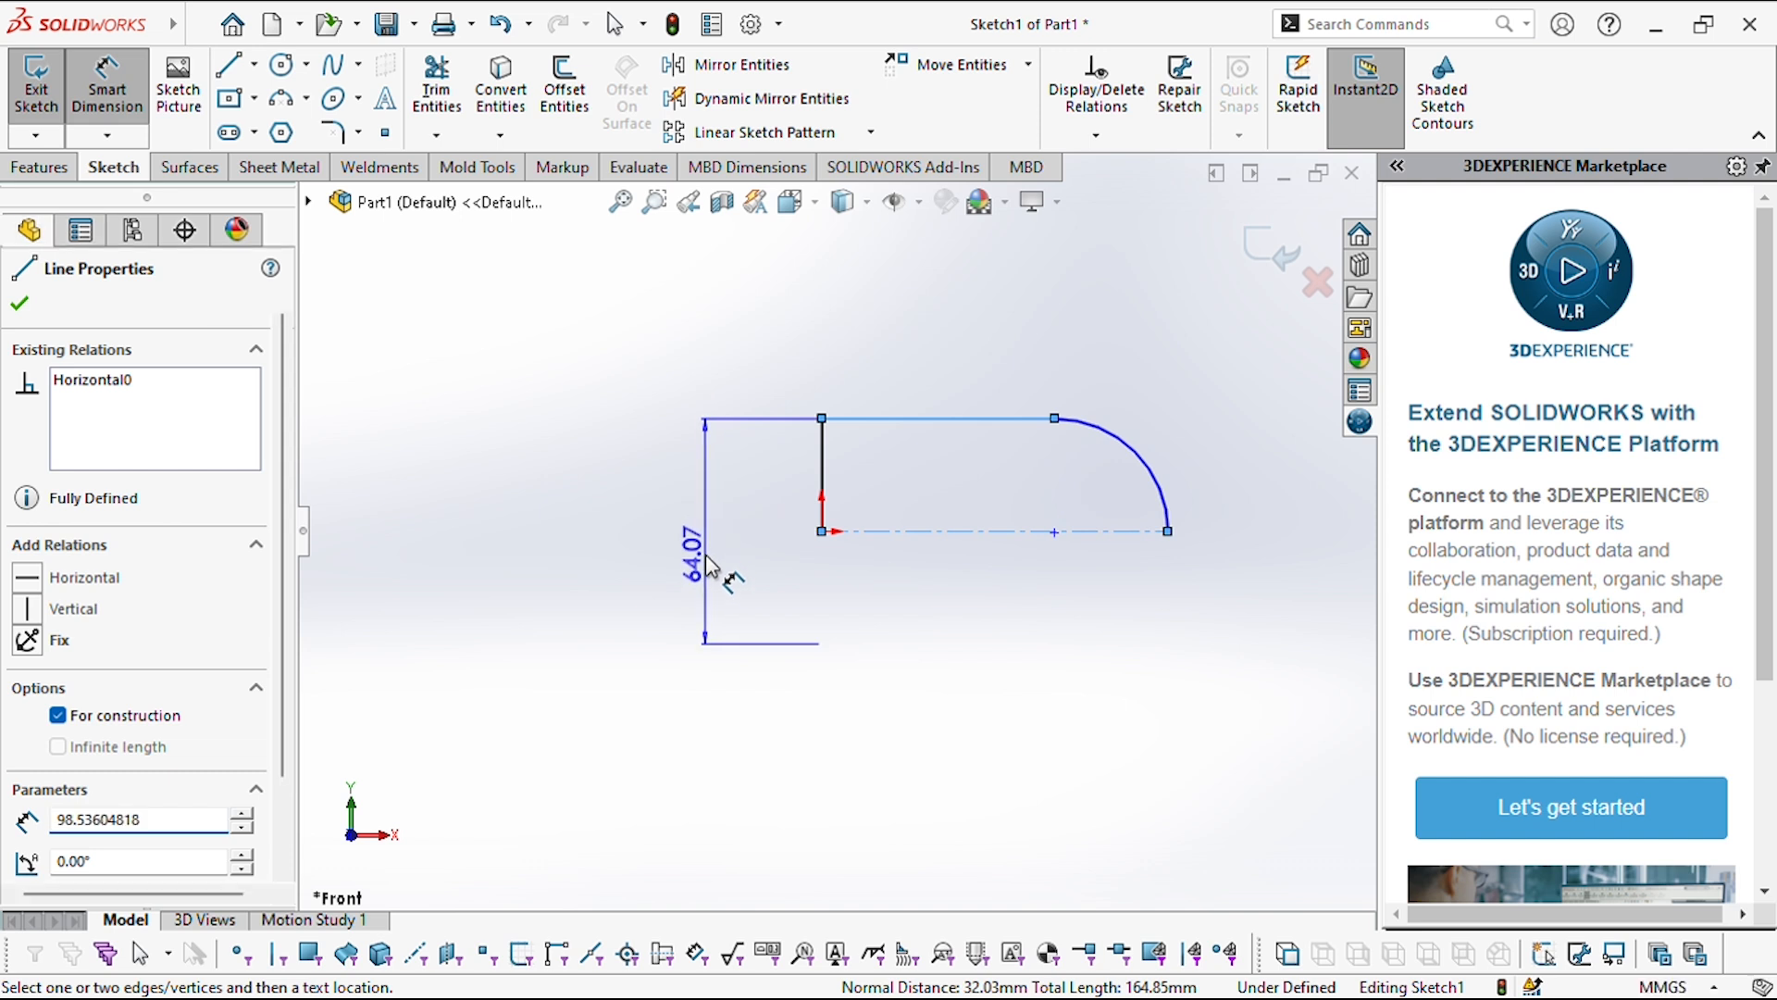
pyautogui.click(710, 566)
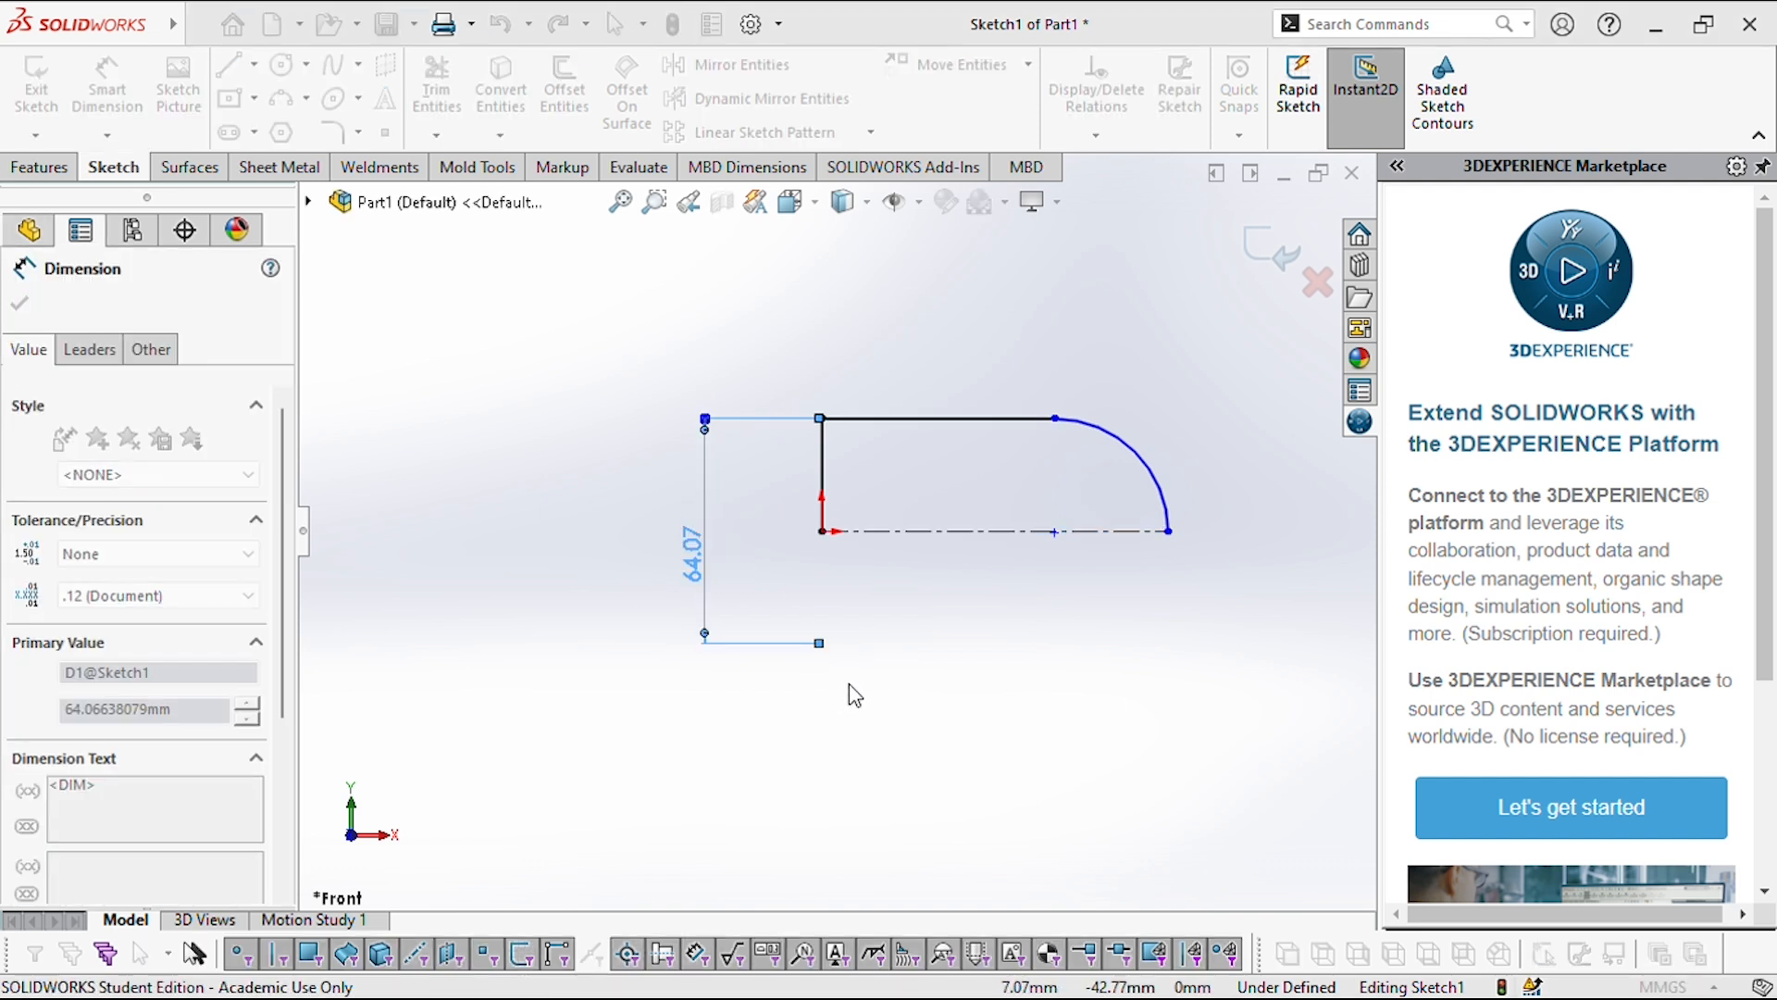
pyautogui.write('100')
pyautogui.press('Return')
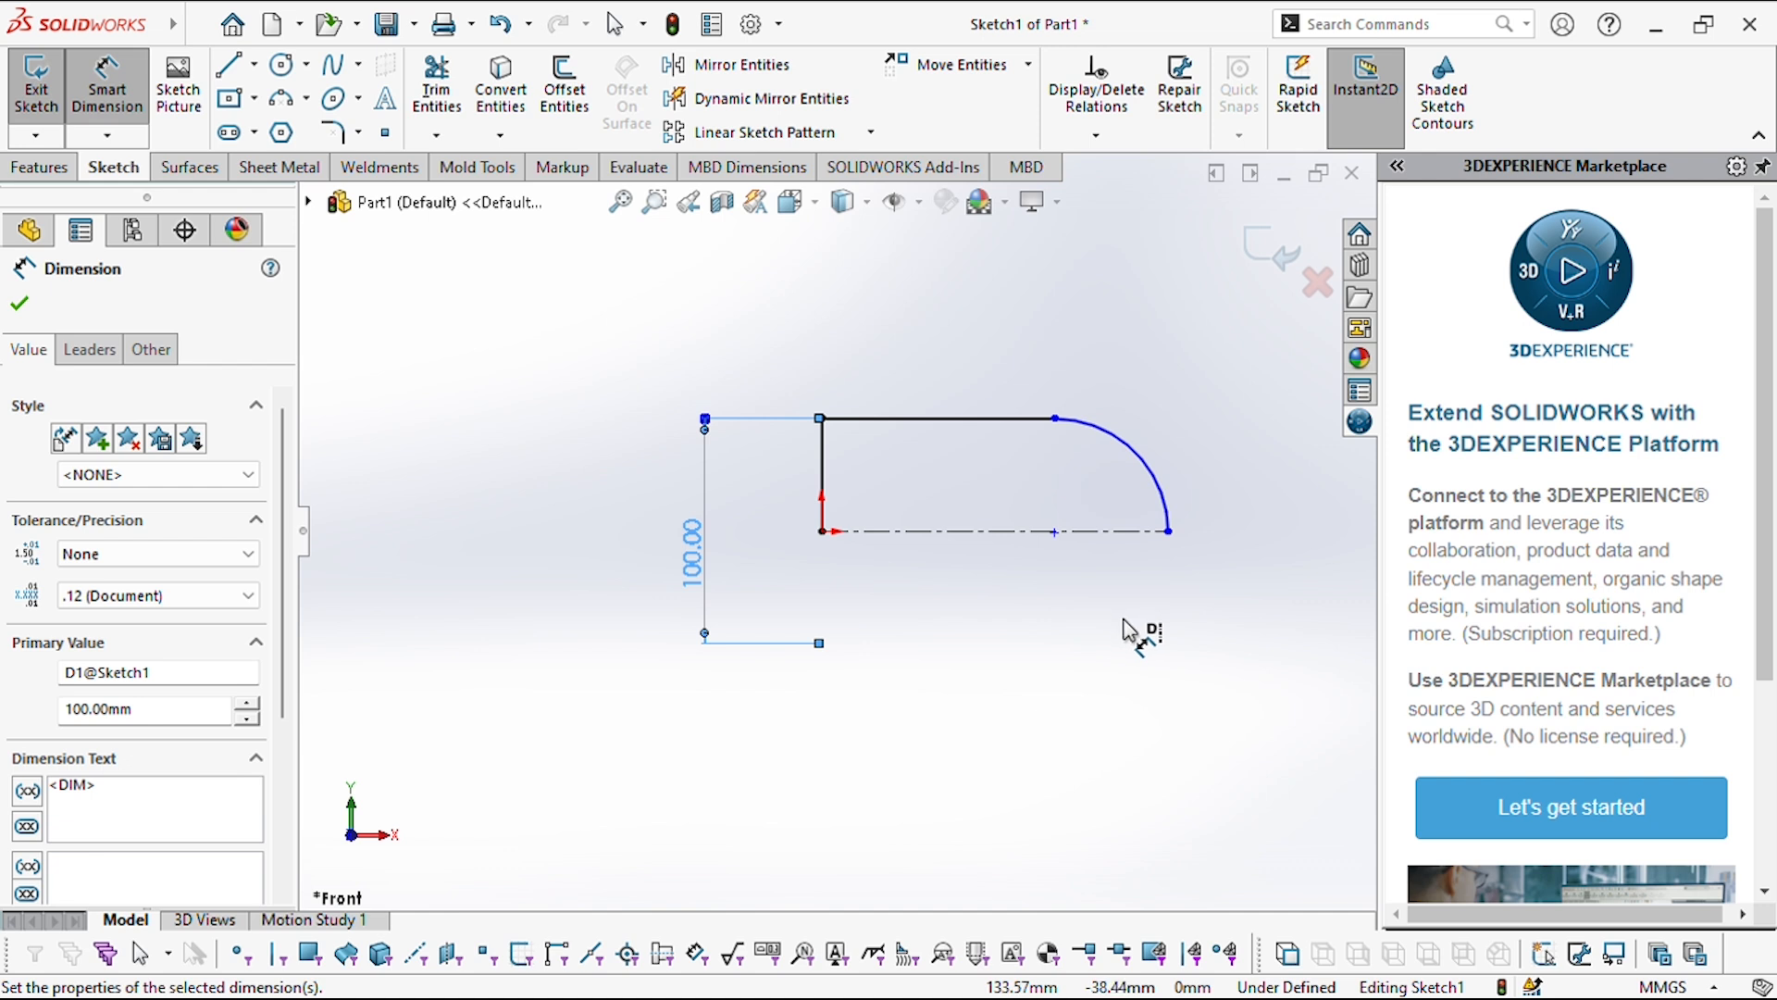
# - Dimension the length of the upper horizontal line at 200 mm
pyautogui.click(942, 349)
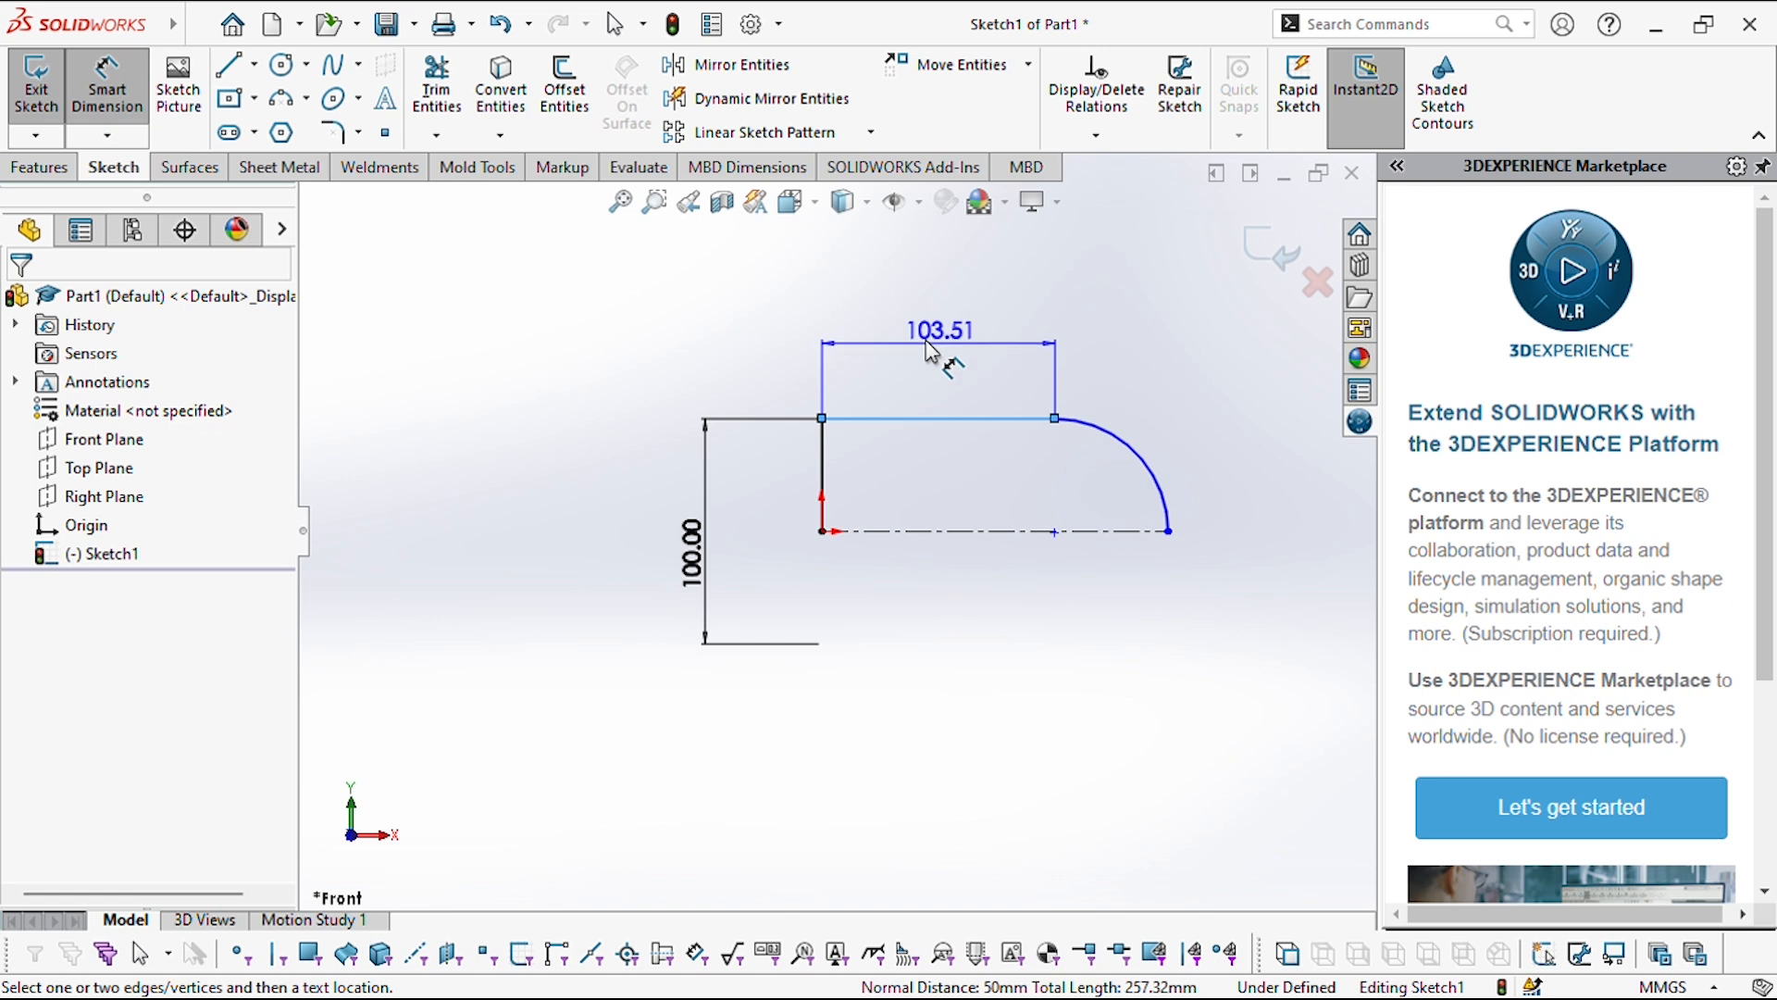
pyautogui.click(953, 353)
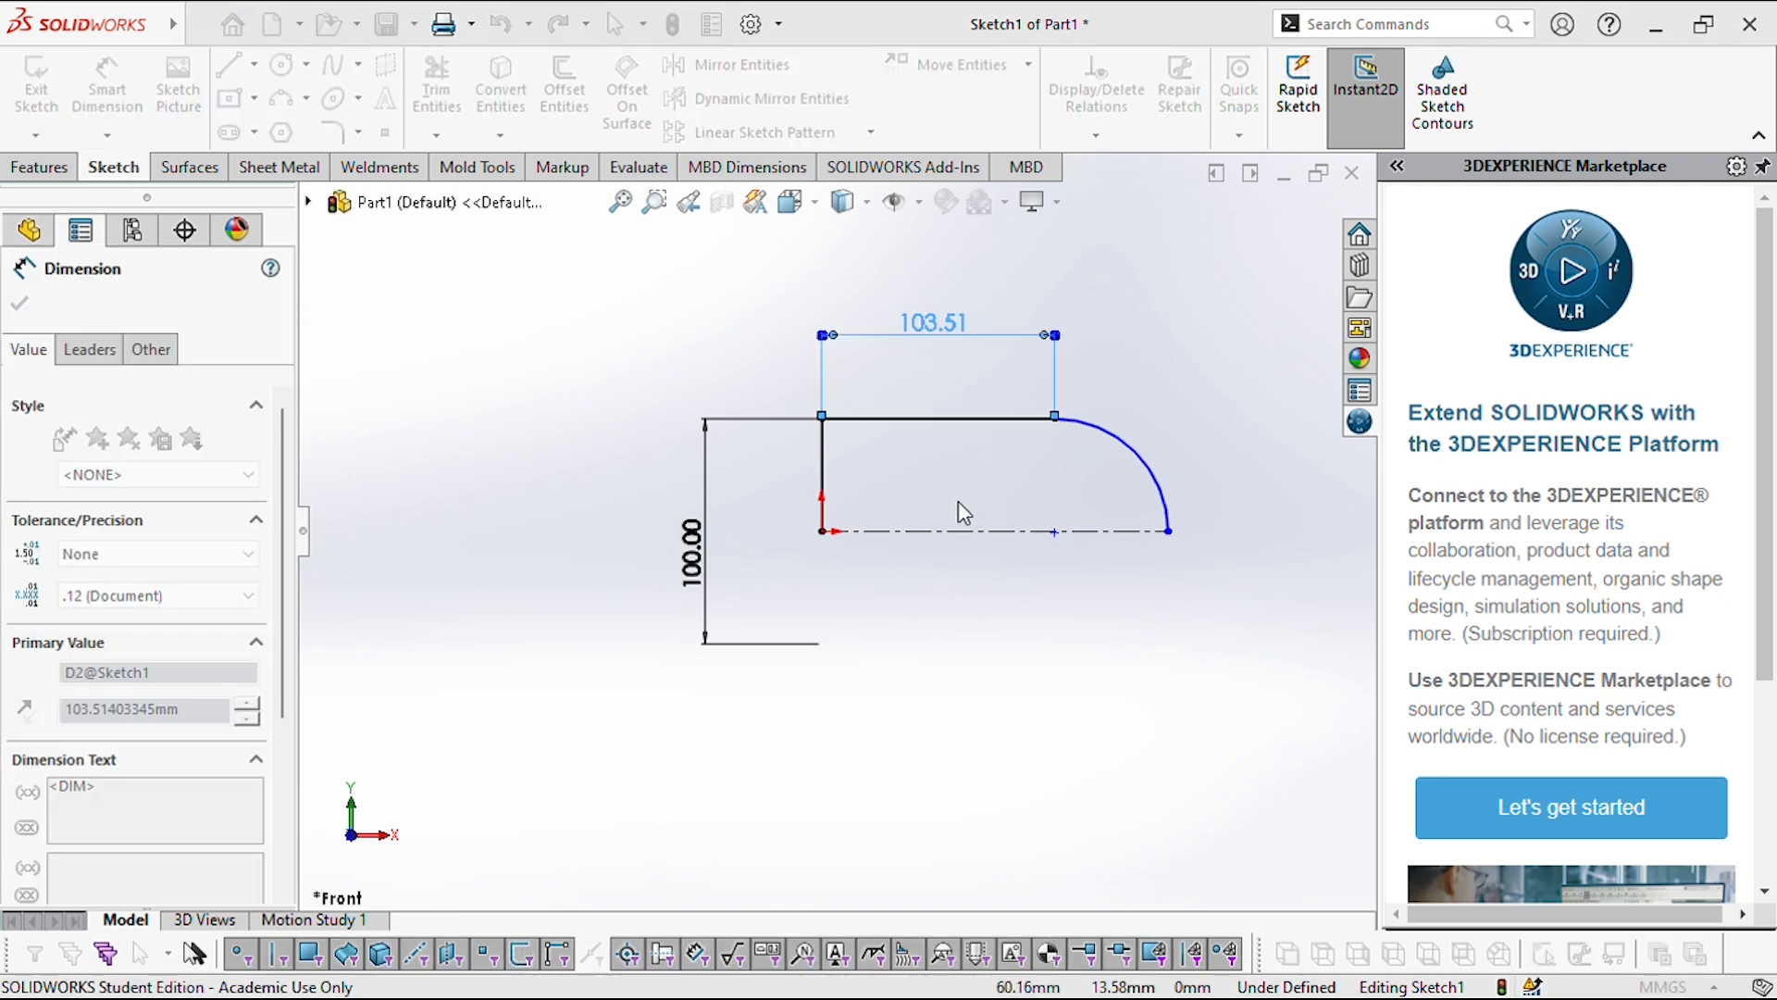
pyautogui.write('200')
pyautogui.press('Return')
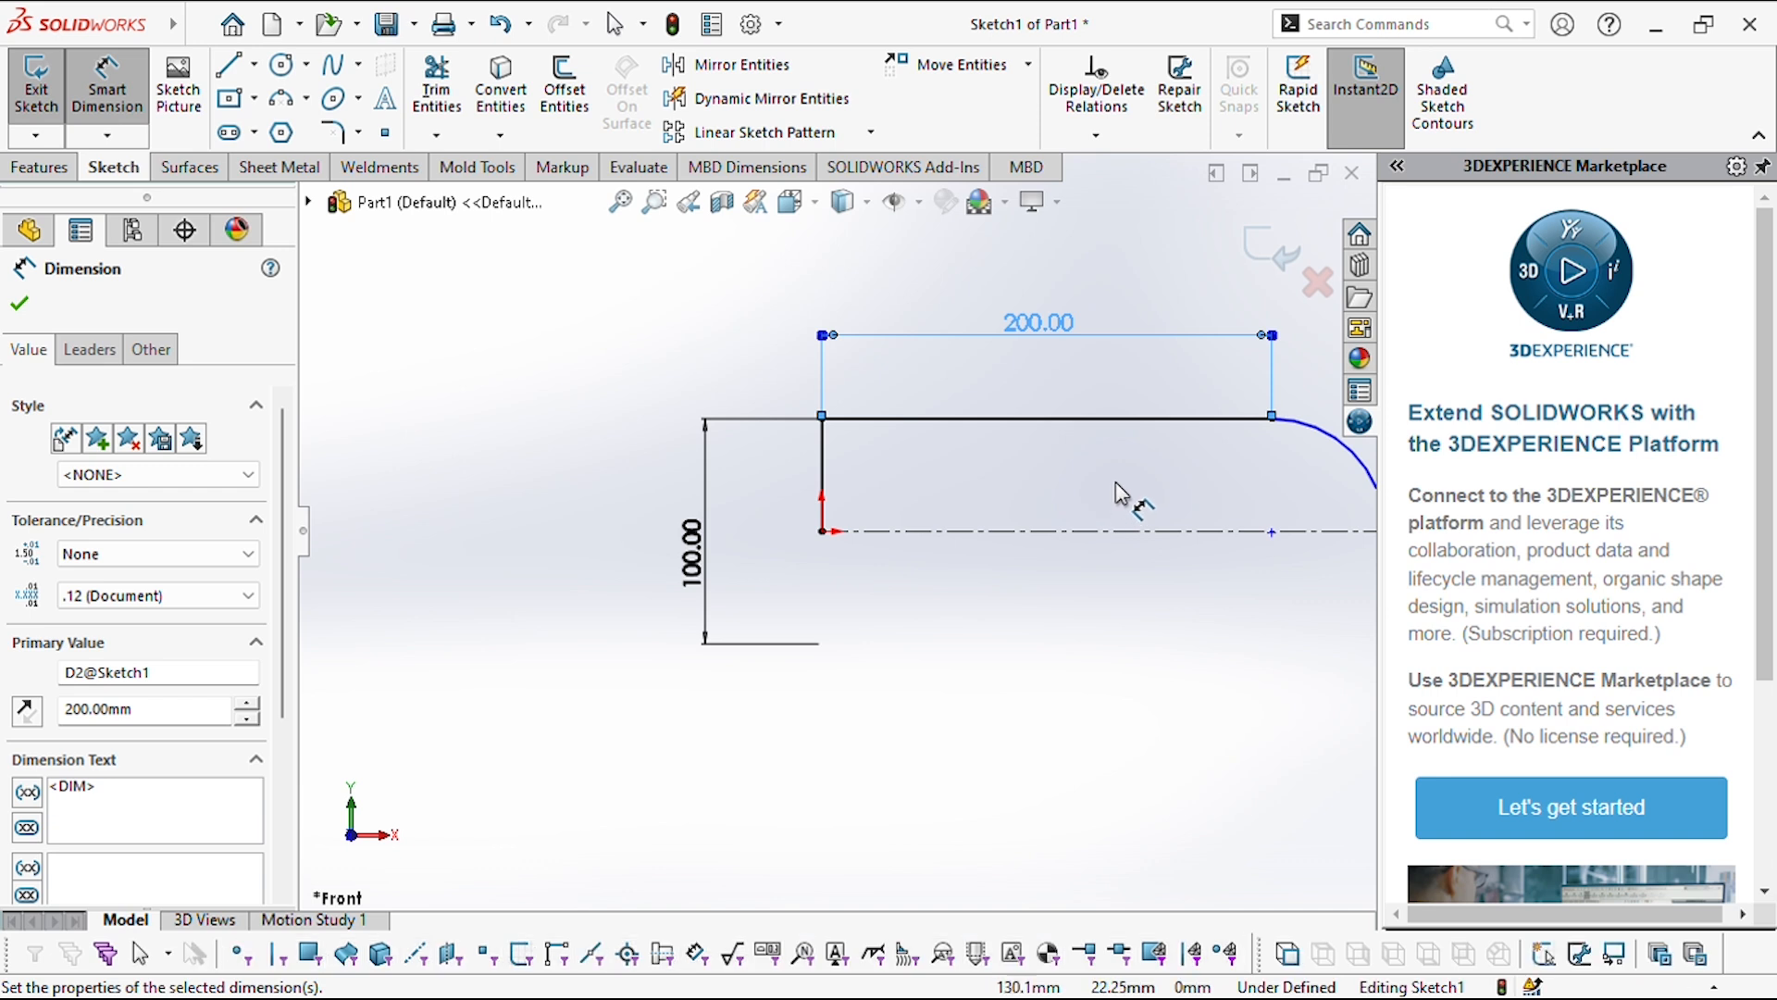
# - Dimension the end arc's radius, trying 60 mm before setting it to 70 mm
pyautogui.scroll(-3, 1118, 505)
pyautogui.scroll(1, 1102, 526)
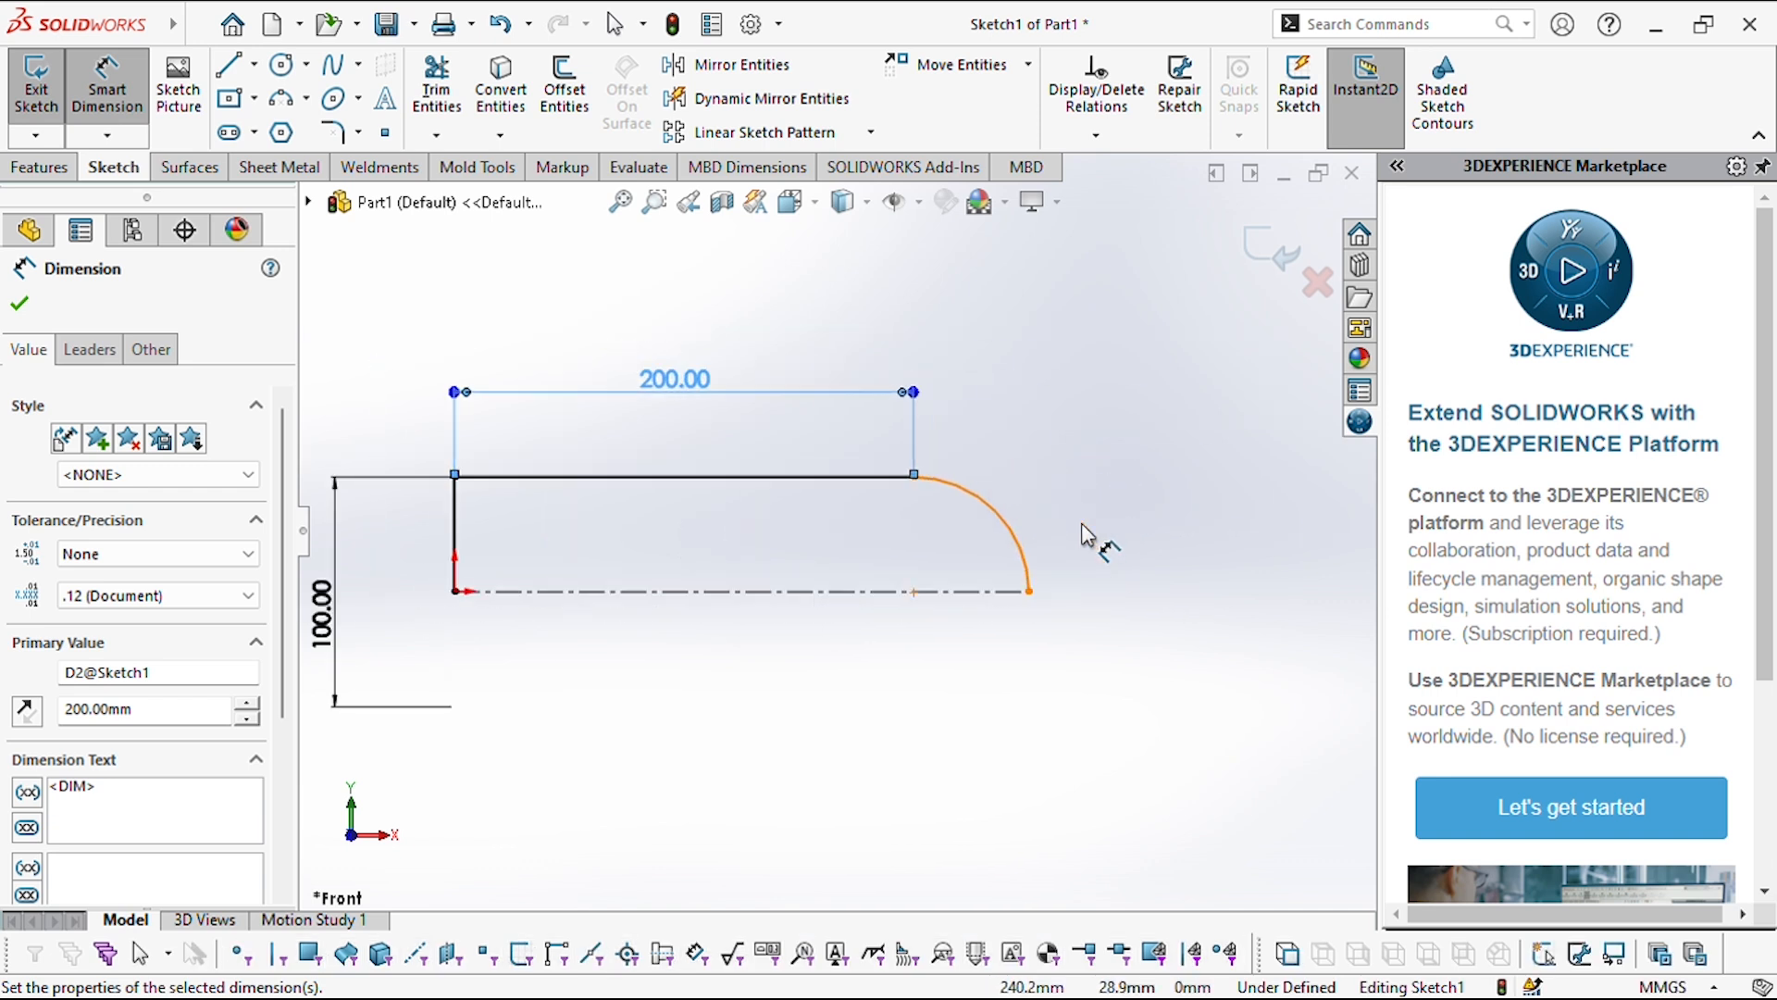
pyautogui.click(1029, 576)
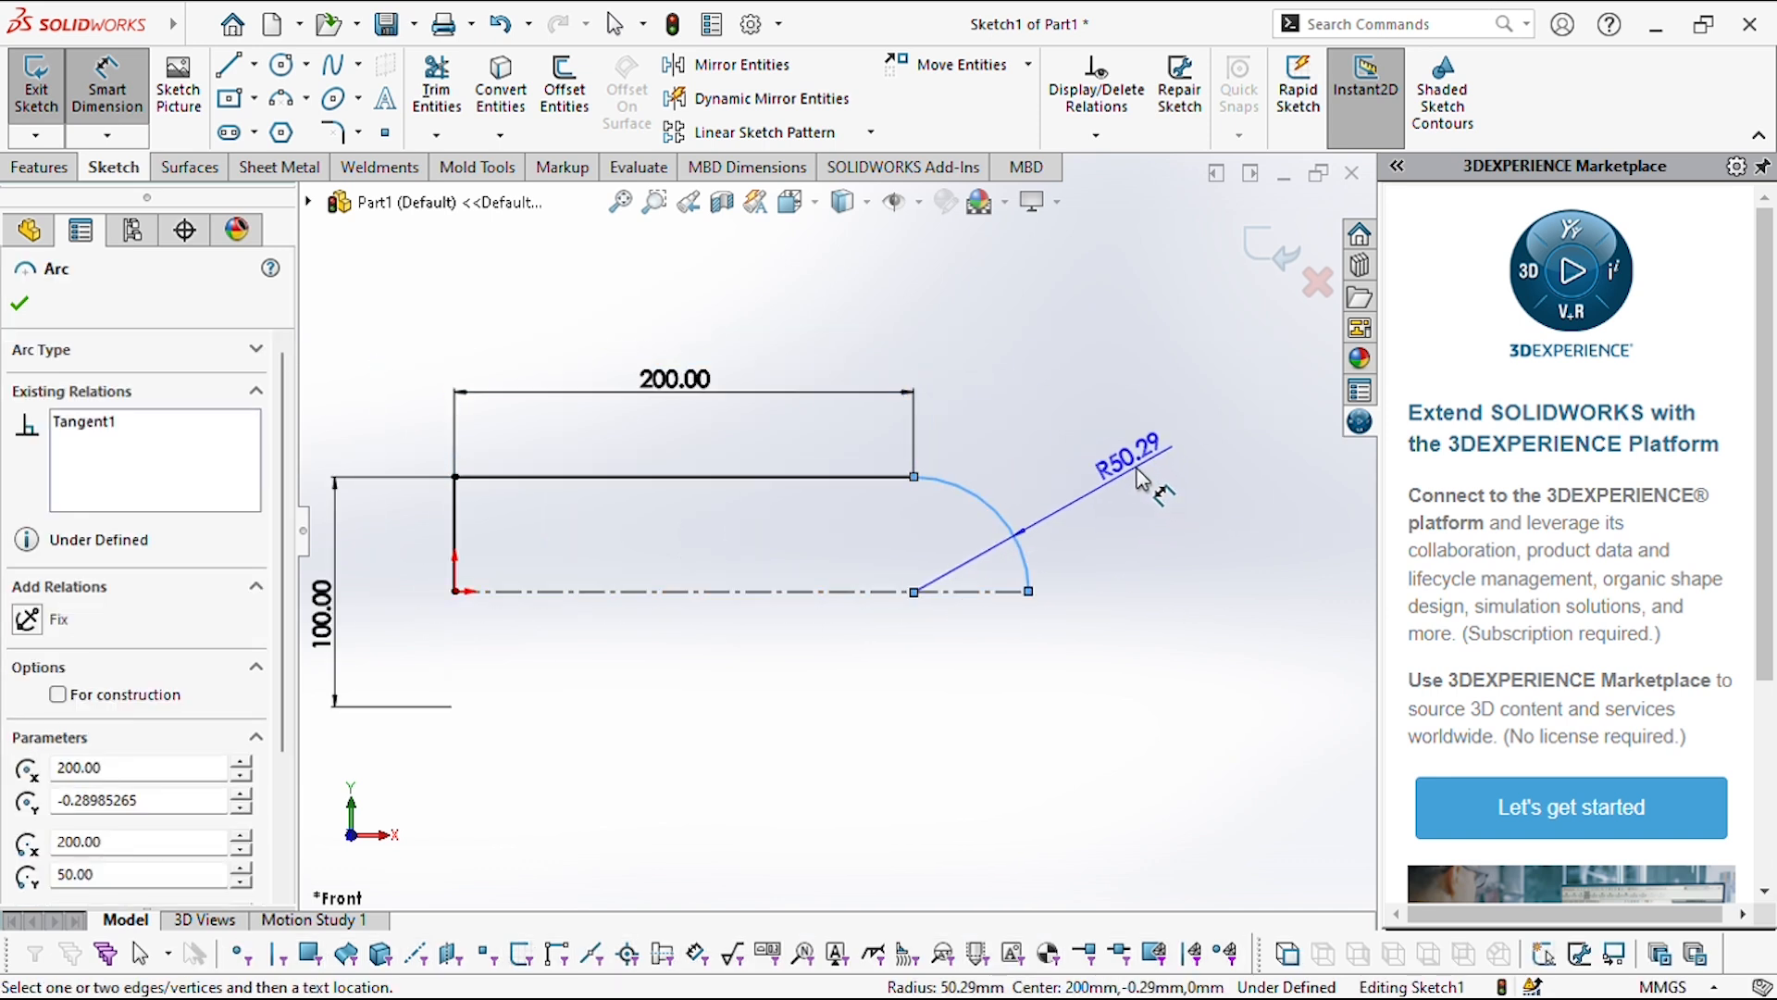
pyautogui.click(1138, 472)
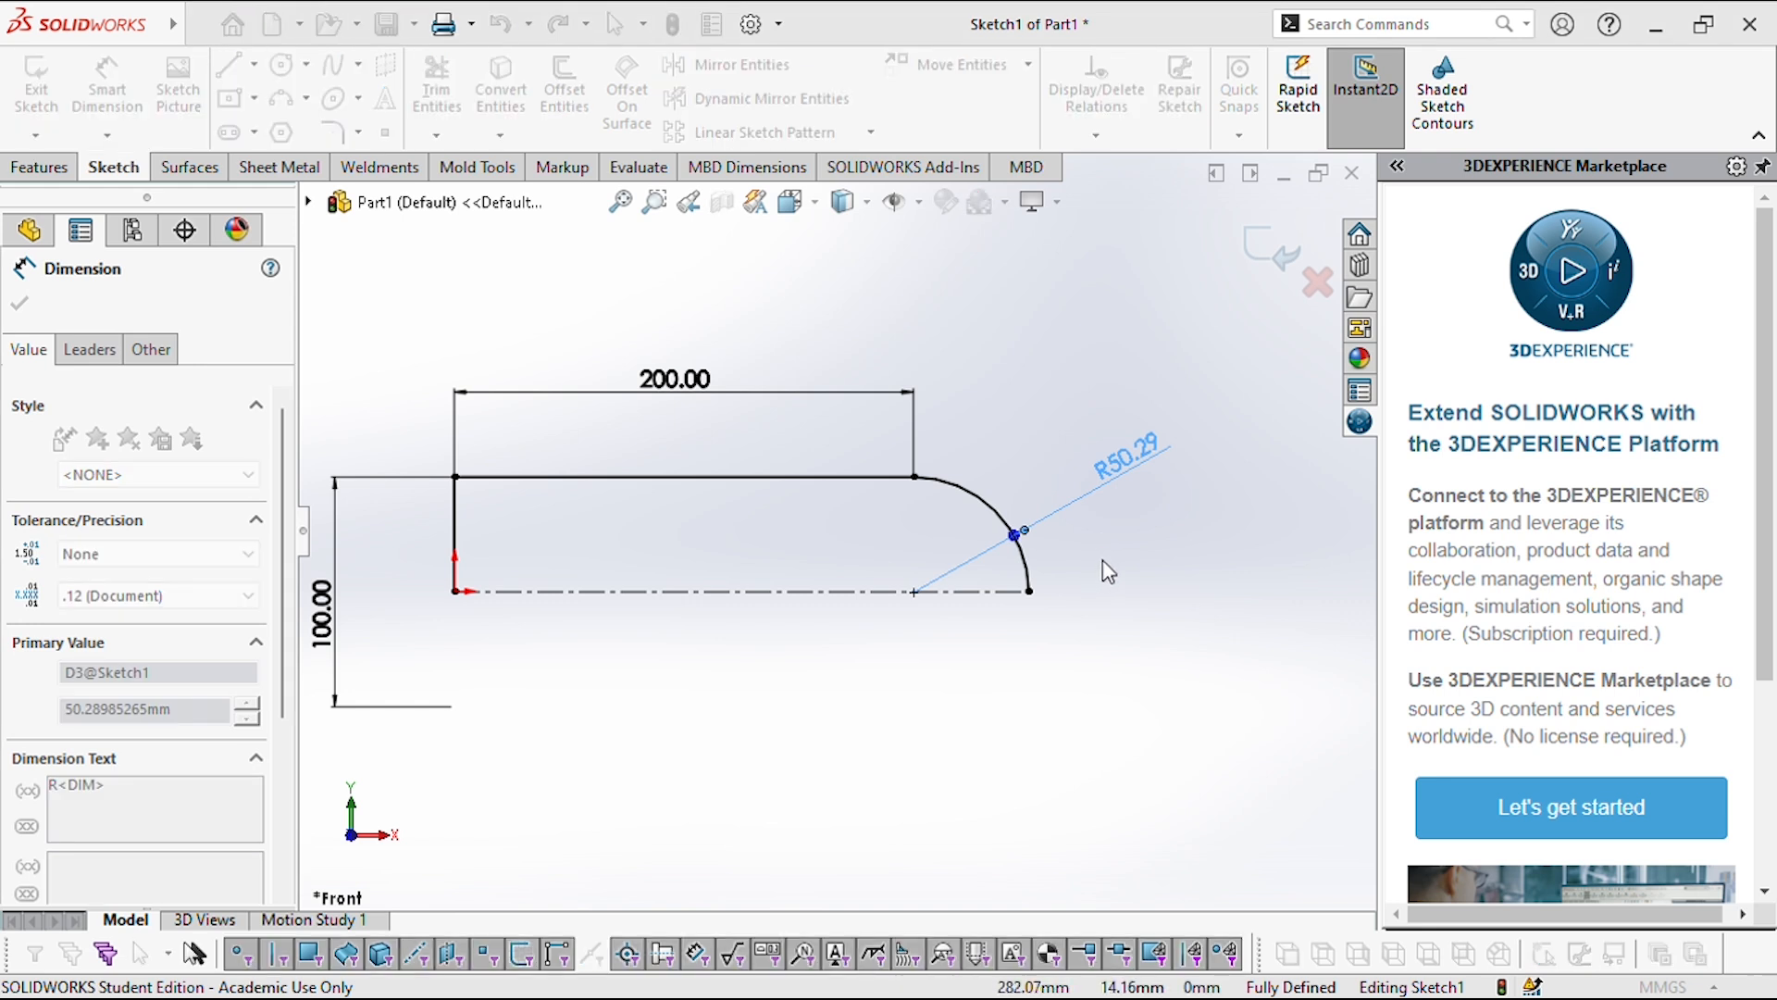
pyautogui.write('60')
pyautogui.press('Return')
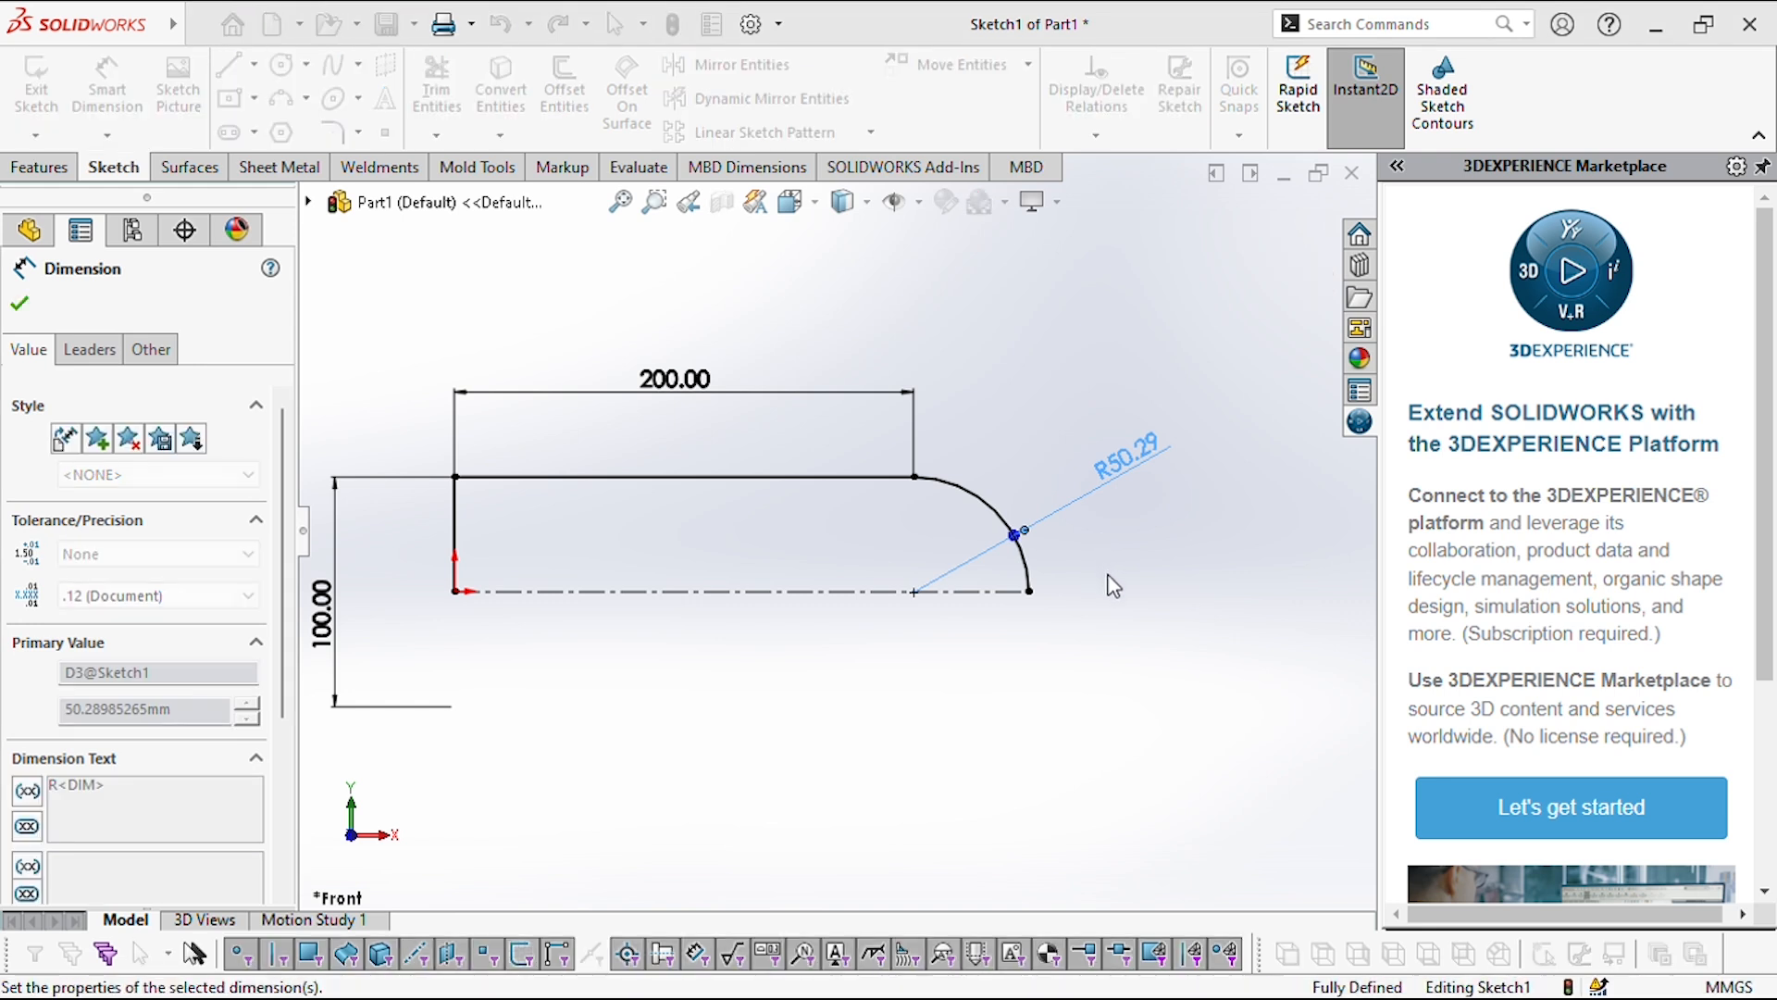
pyautogui.click(1151, 472)
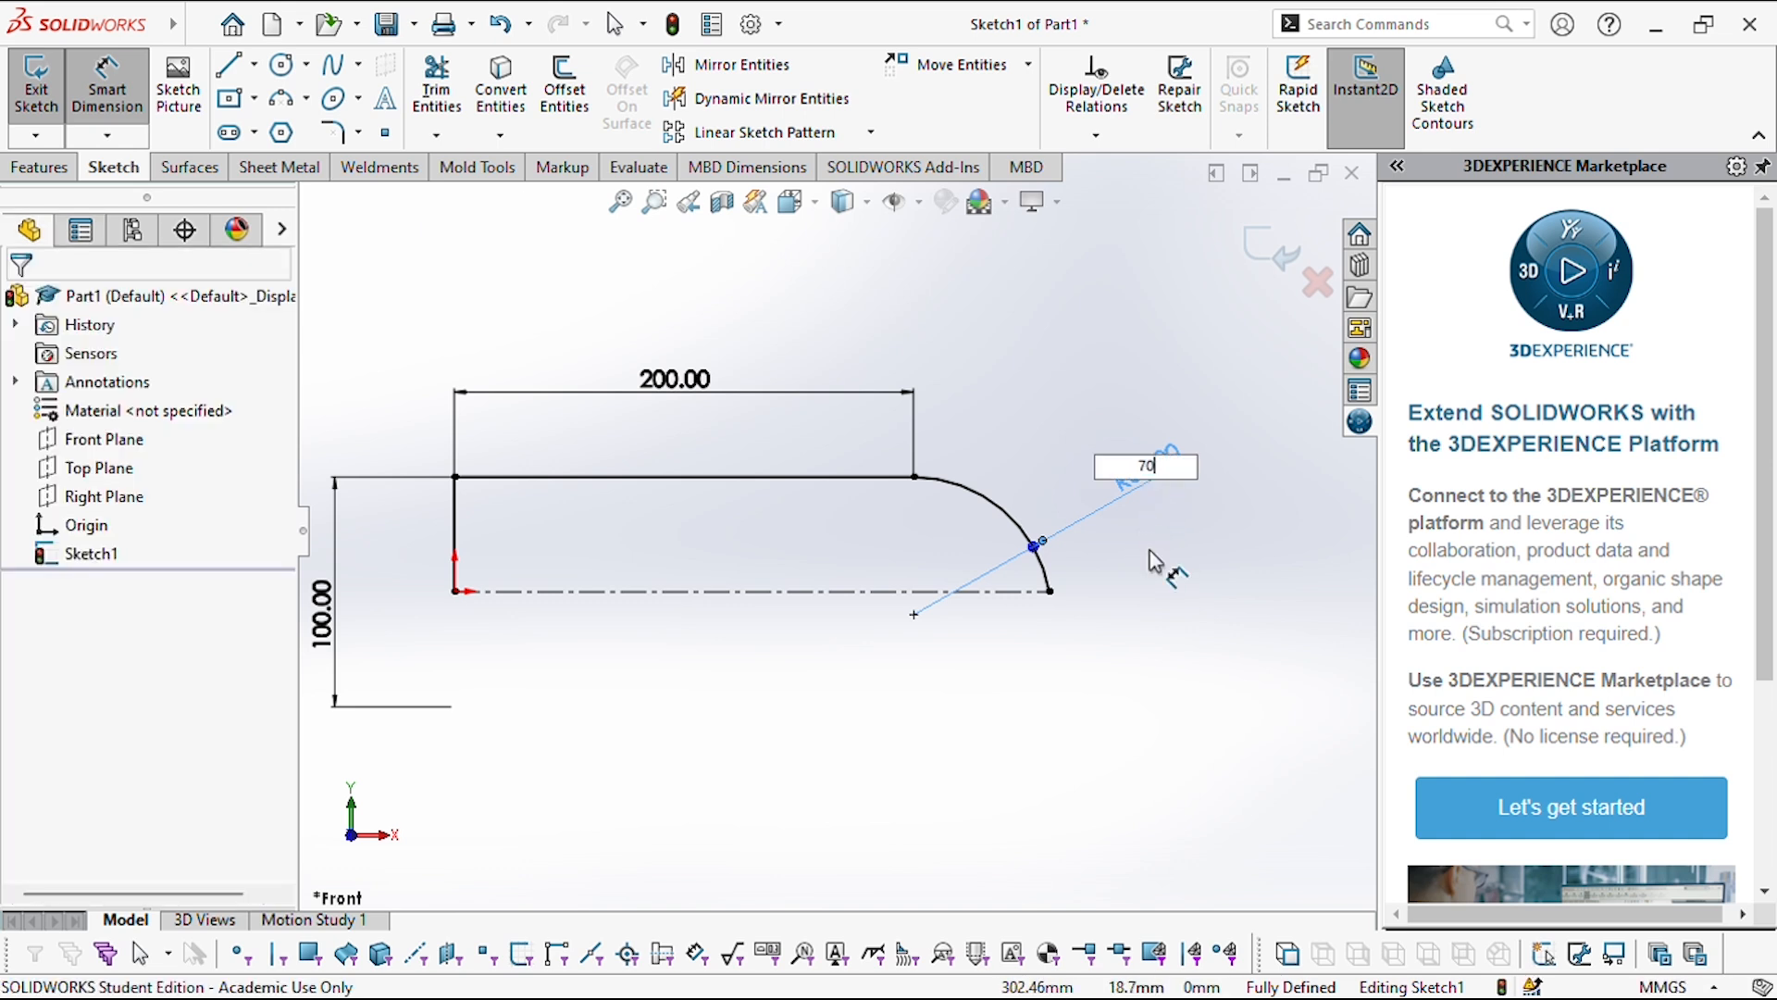
pyautogui.press('Return')
pyautogui.scroll(3, 773, 528)
pyautogui.scroll(-2, 720, 518)
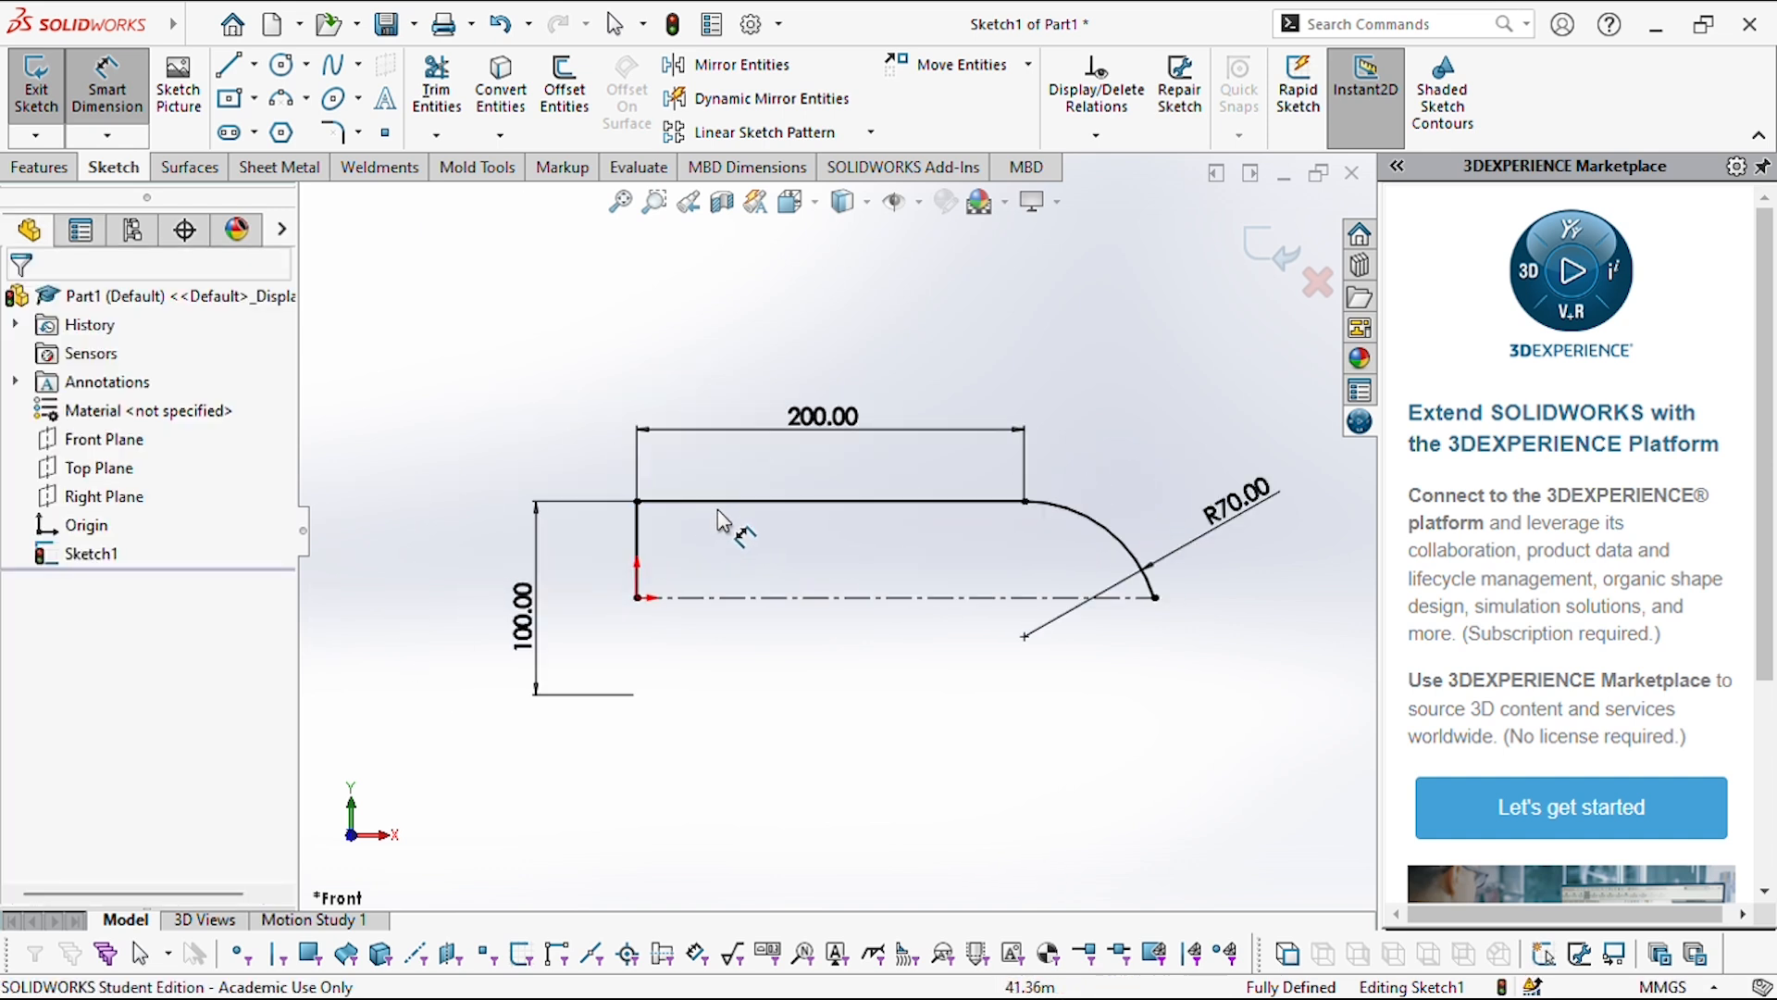
pyautogui.click(41, 168)
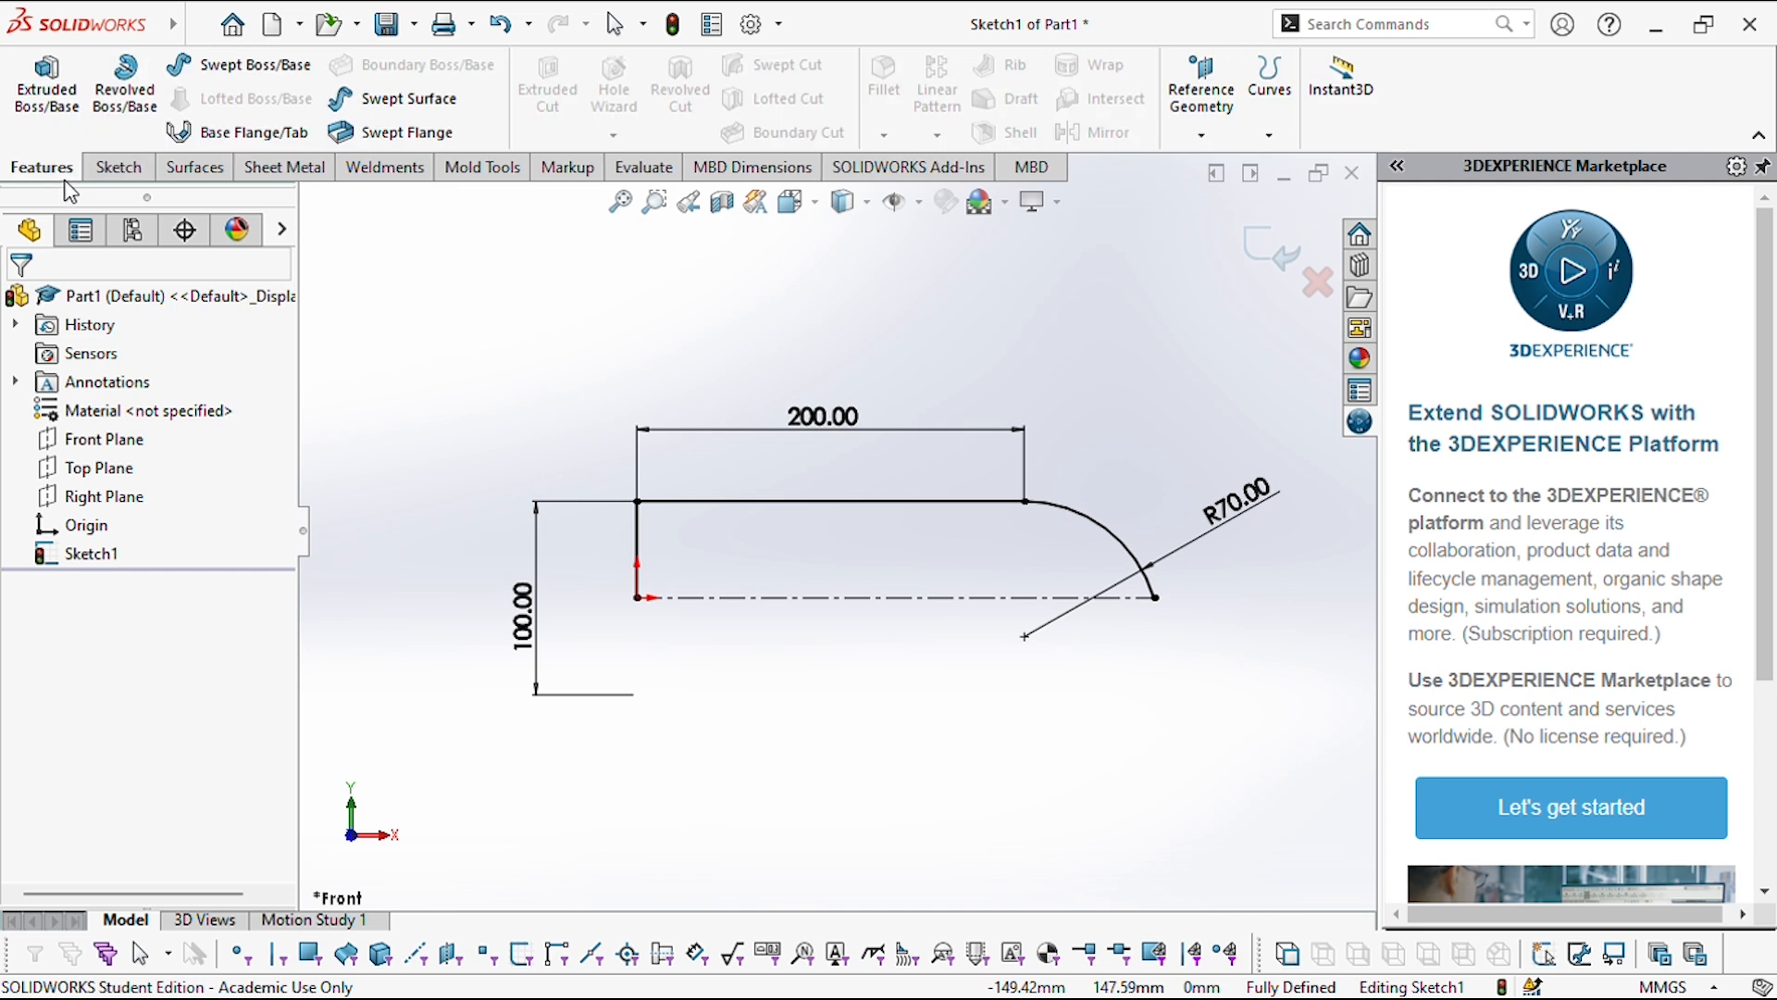
pyautogui.click(124, 88)
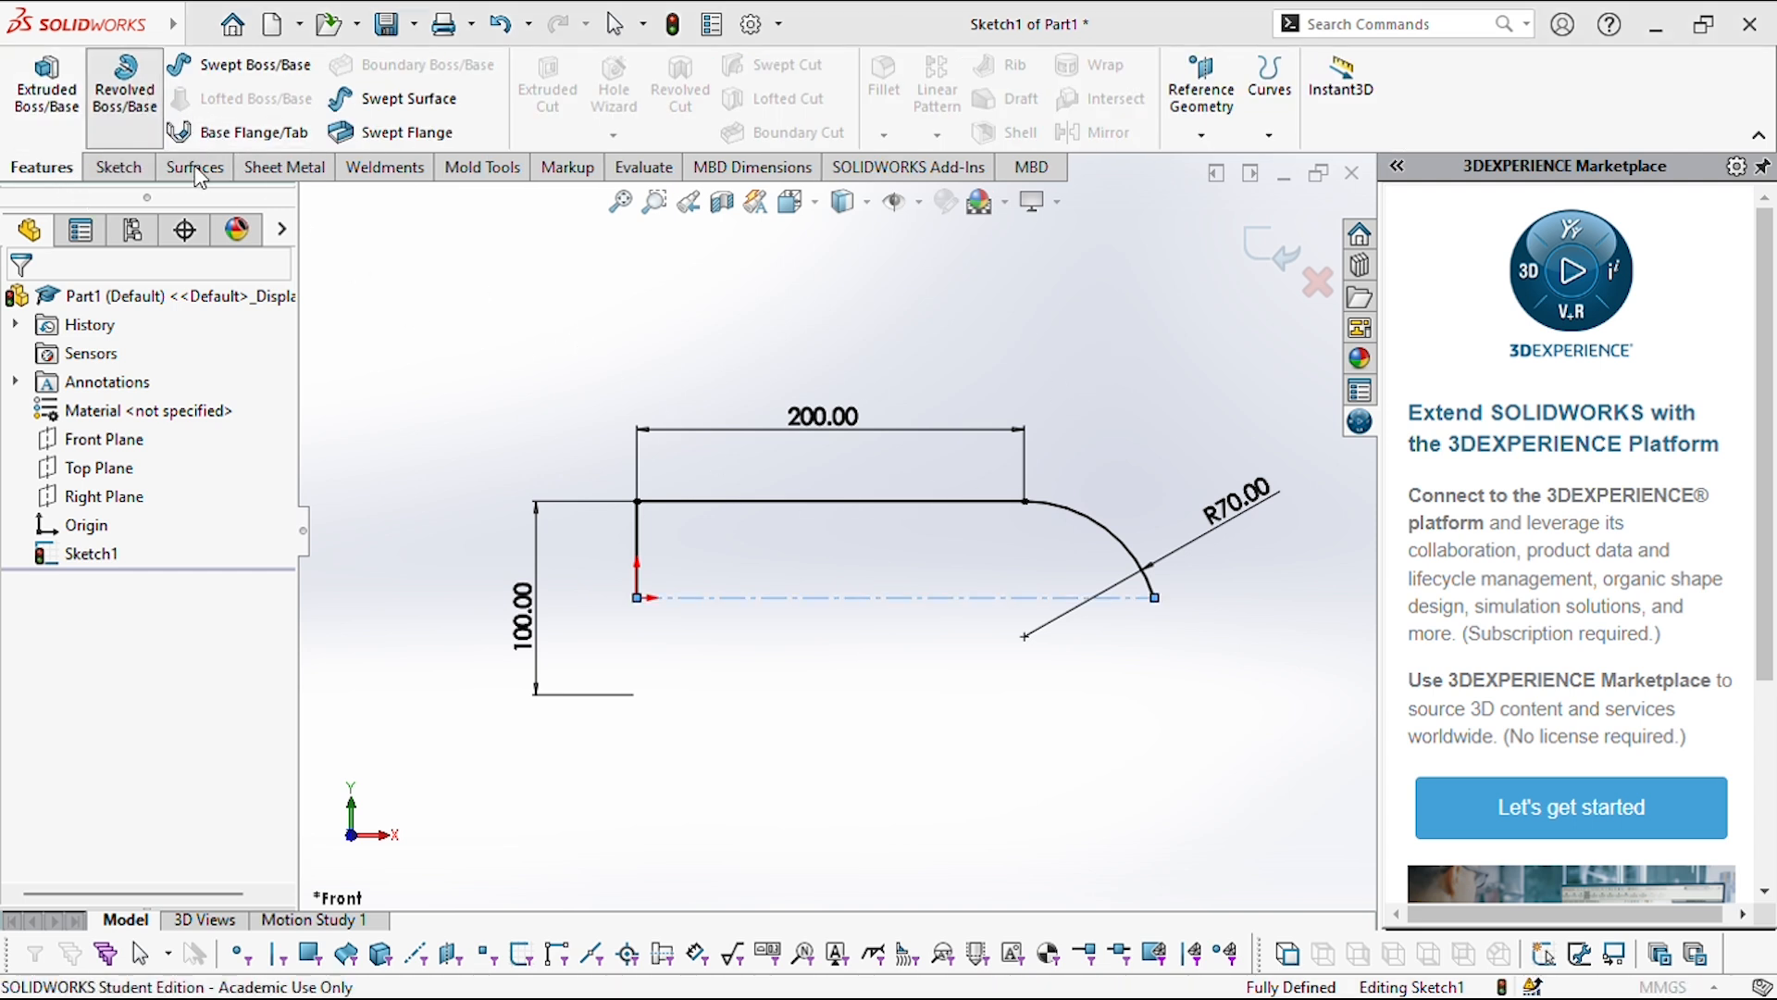
pyautogui.click(65, 307)
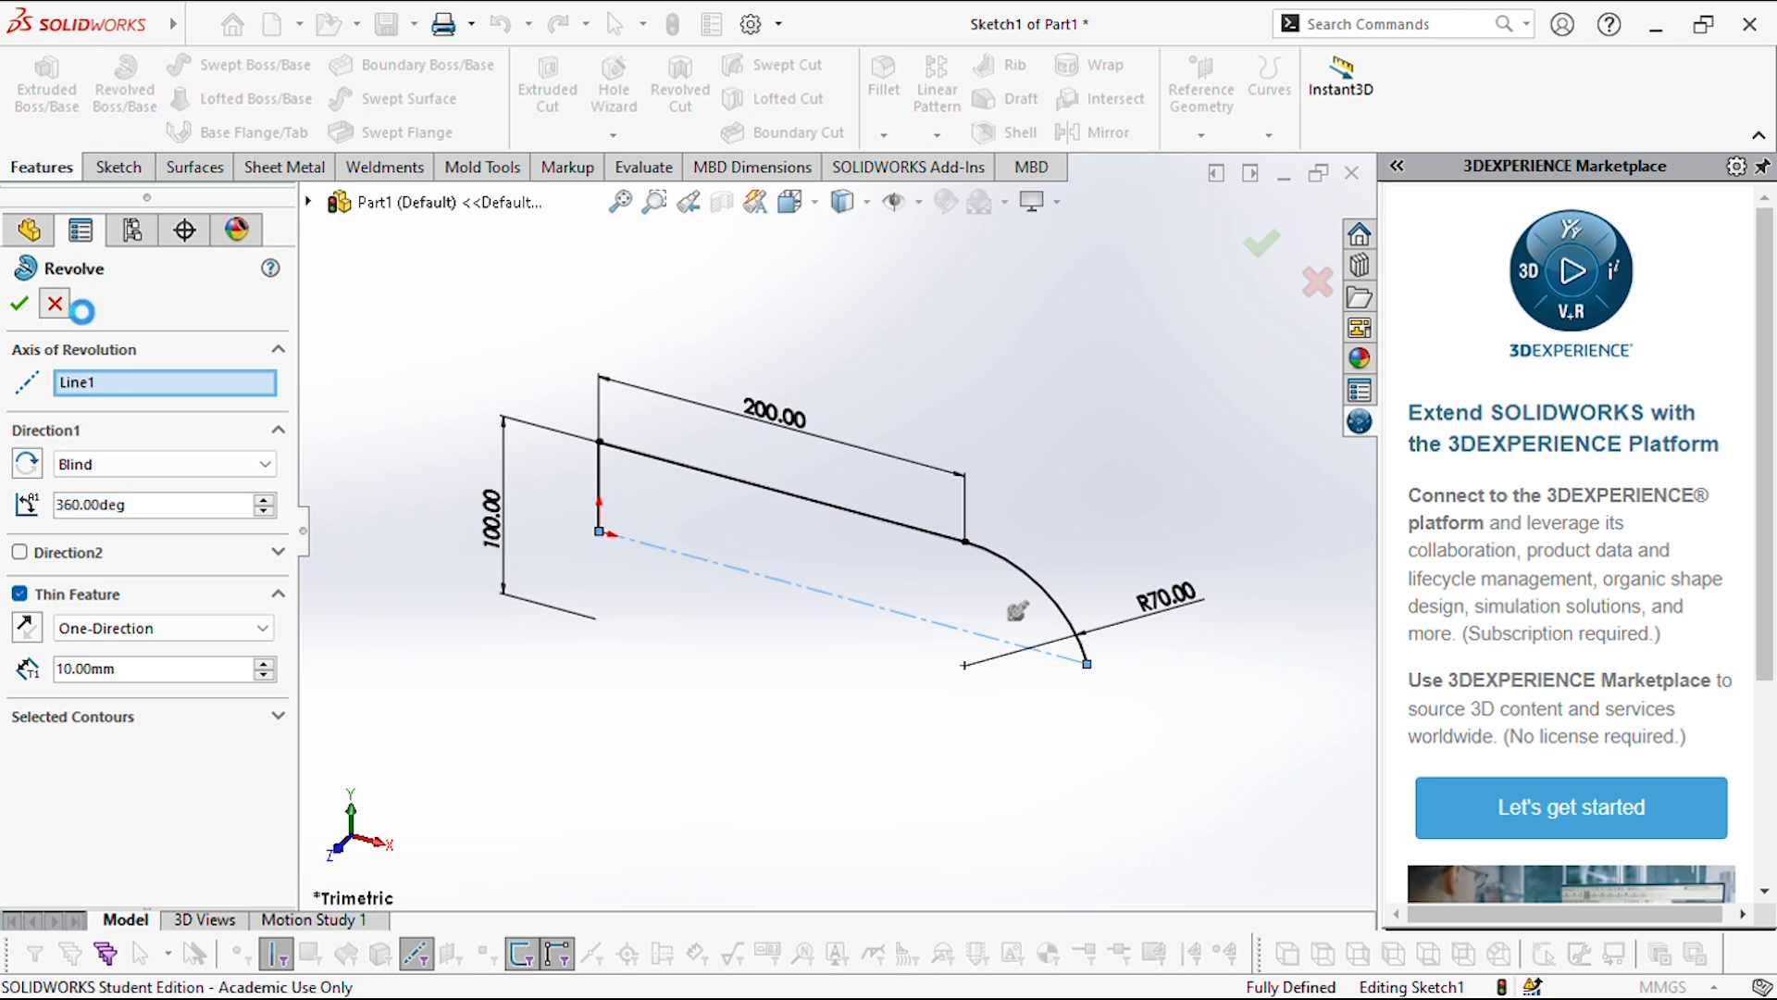
# - Close the profile with a solid line along the centerline from the origin to the arc's endpoint
pyautogui.click(118, 168)
pyautogui.click(228, 64)
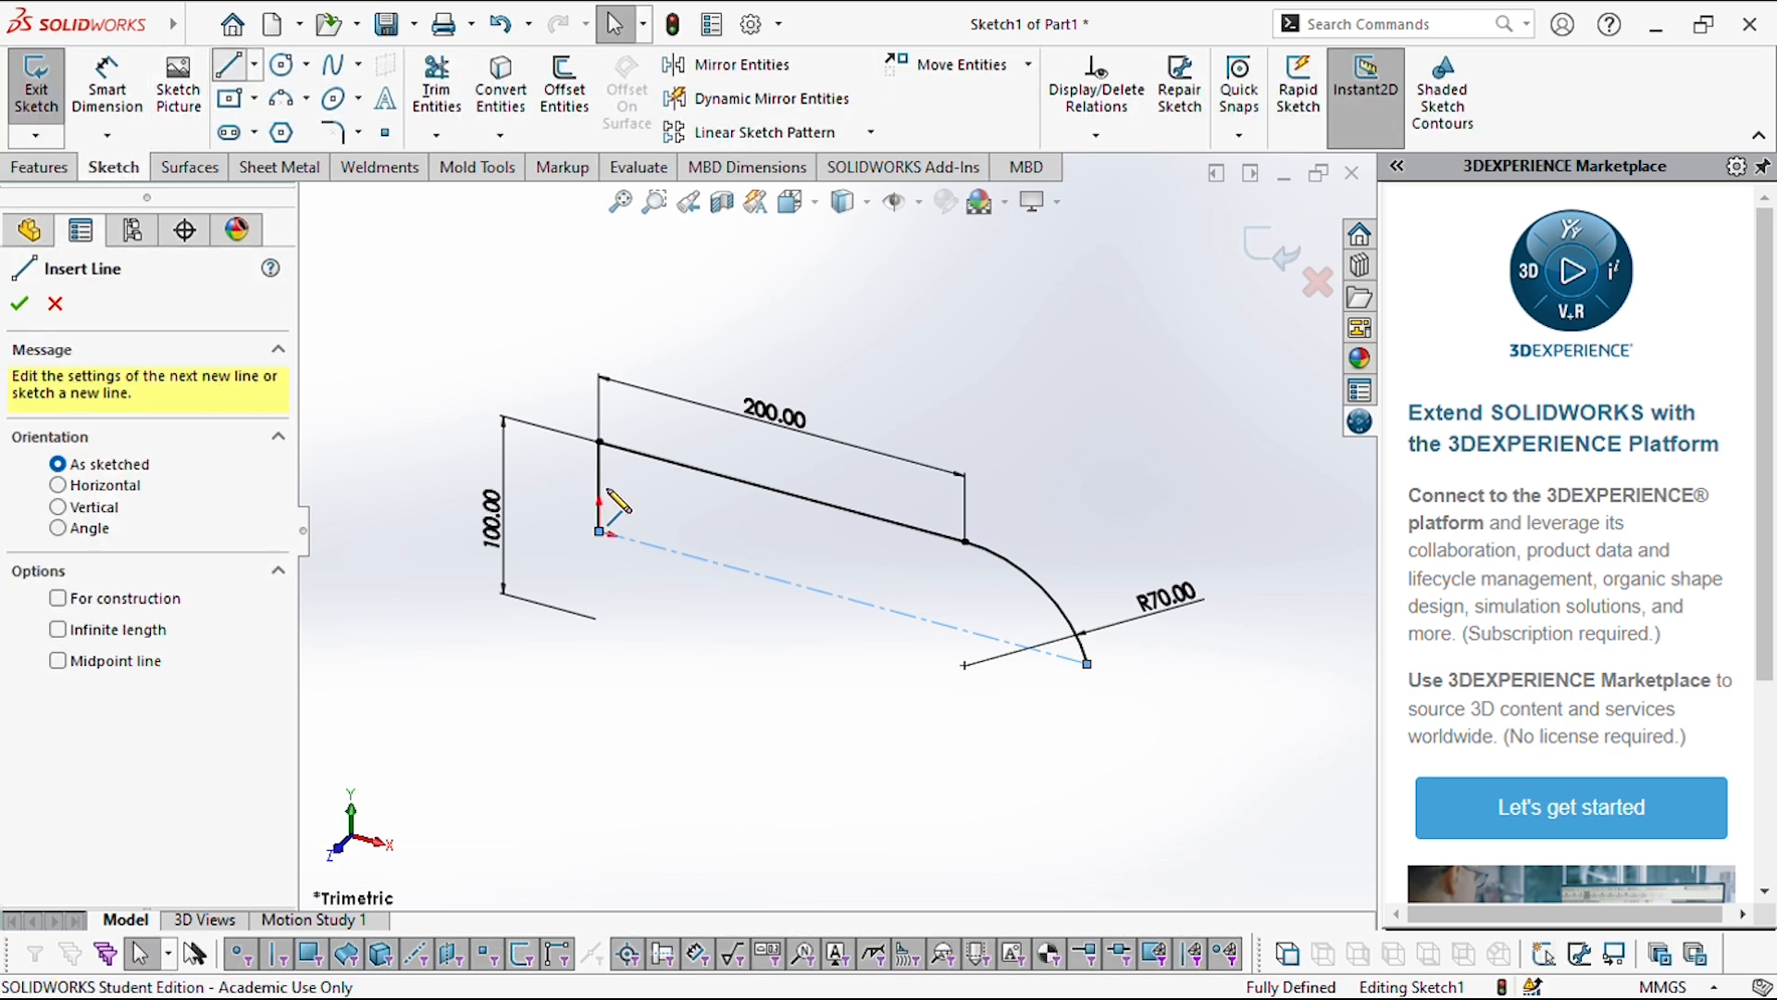
pyautogui.click(600, 533)
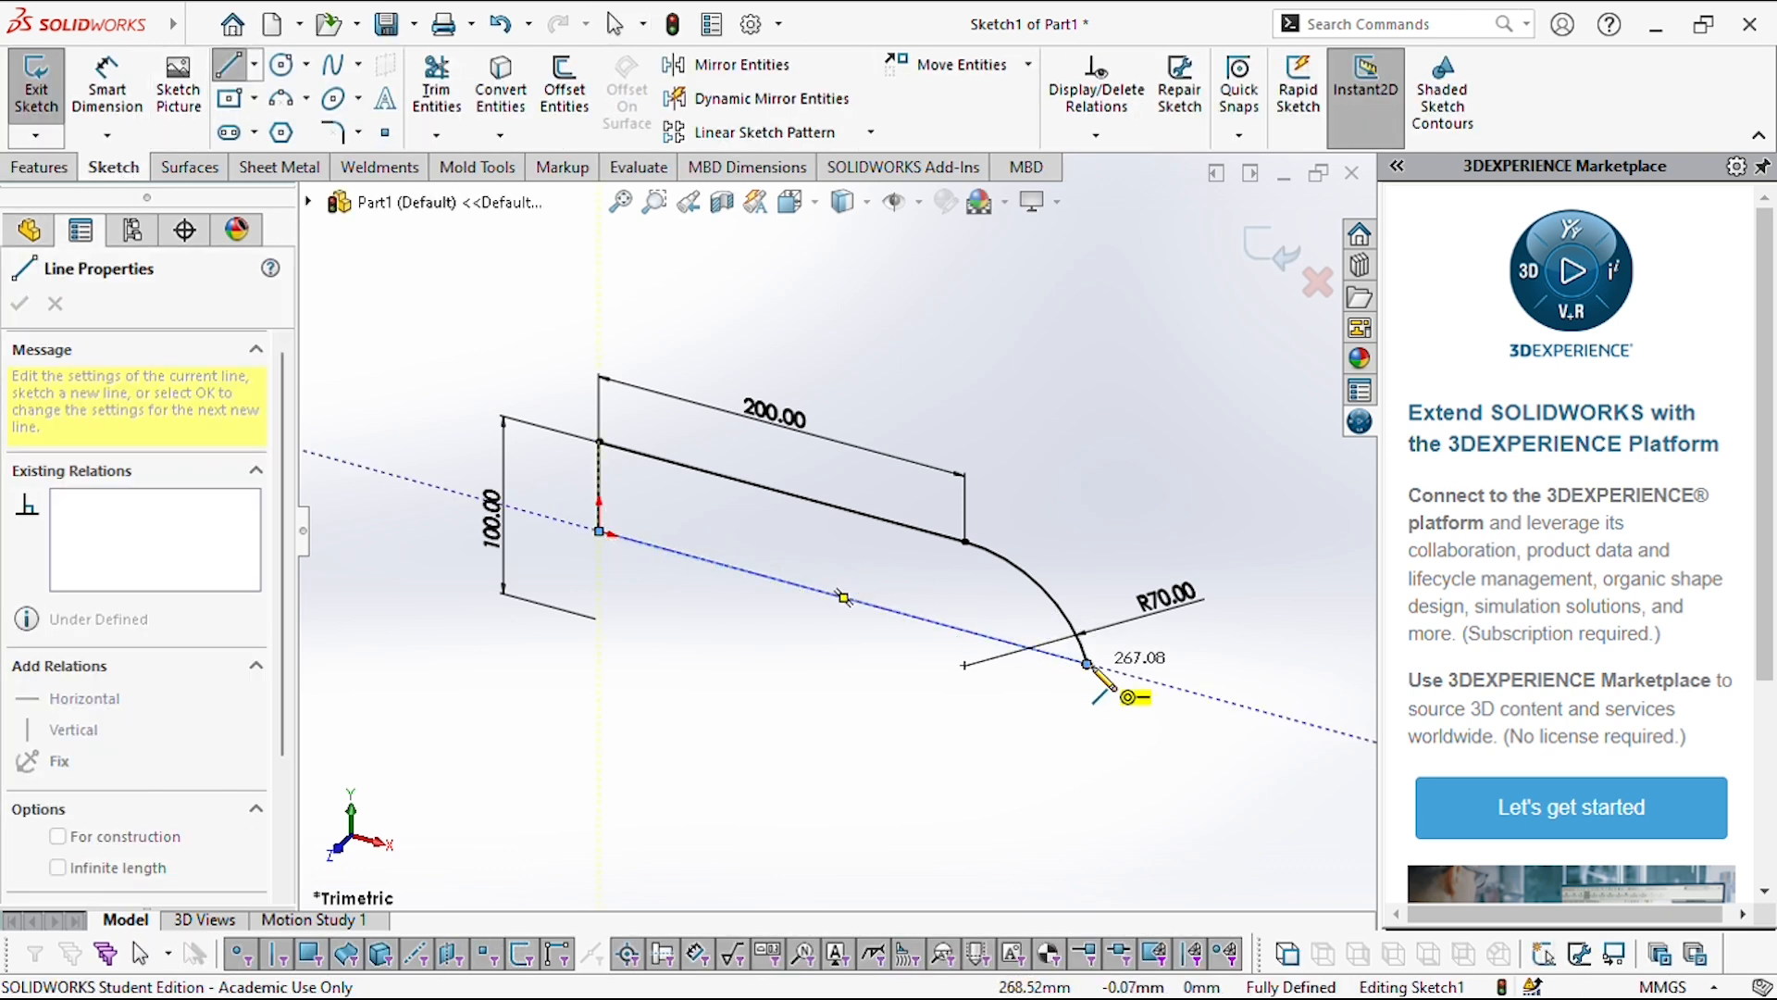
pyautogui.doubleClick(1088, 663)
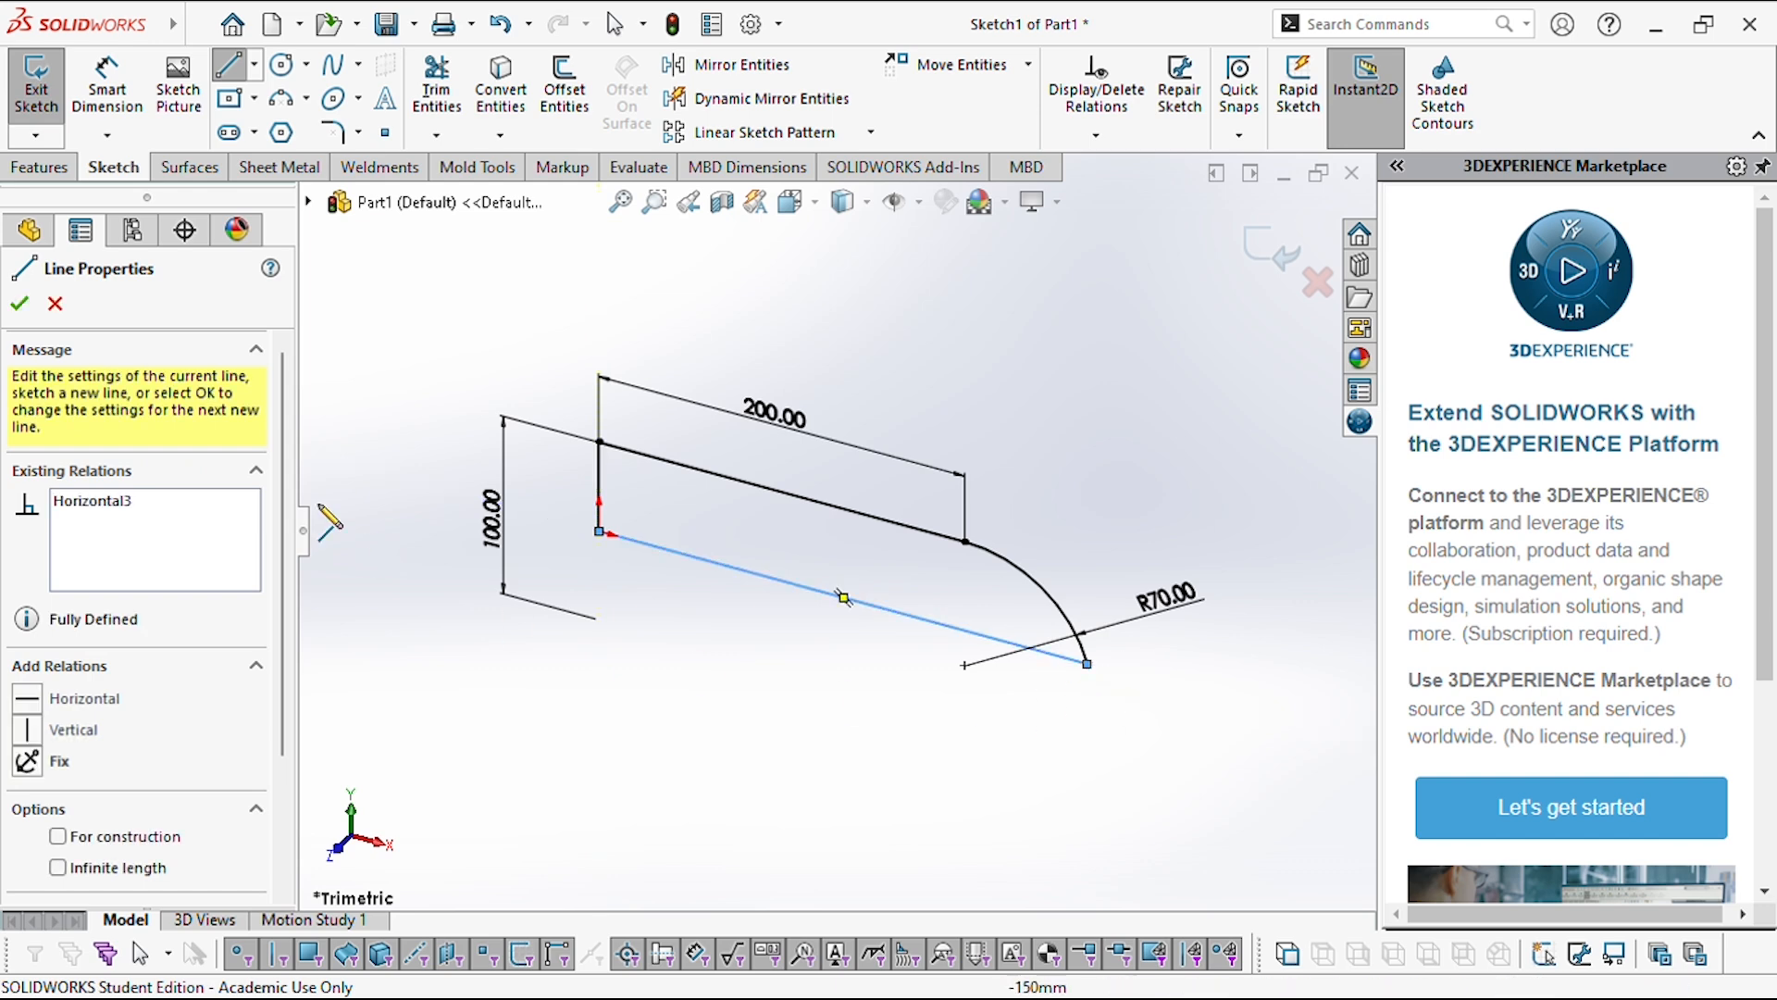
pyautogui.click(23, 305)
# - Revolve the closed profile 360 degrees about the closing line into a solid boss
pyautogui.click(26, 169)
pyautogui.click(124, 88)
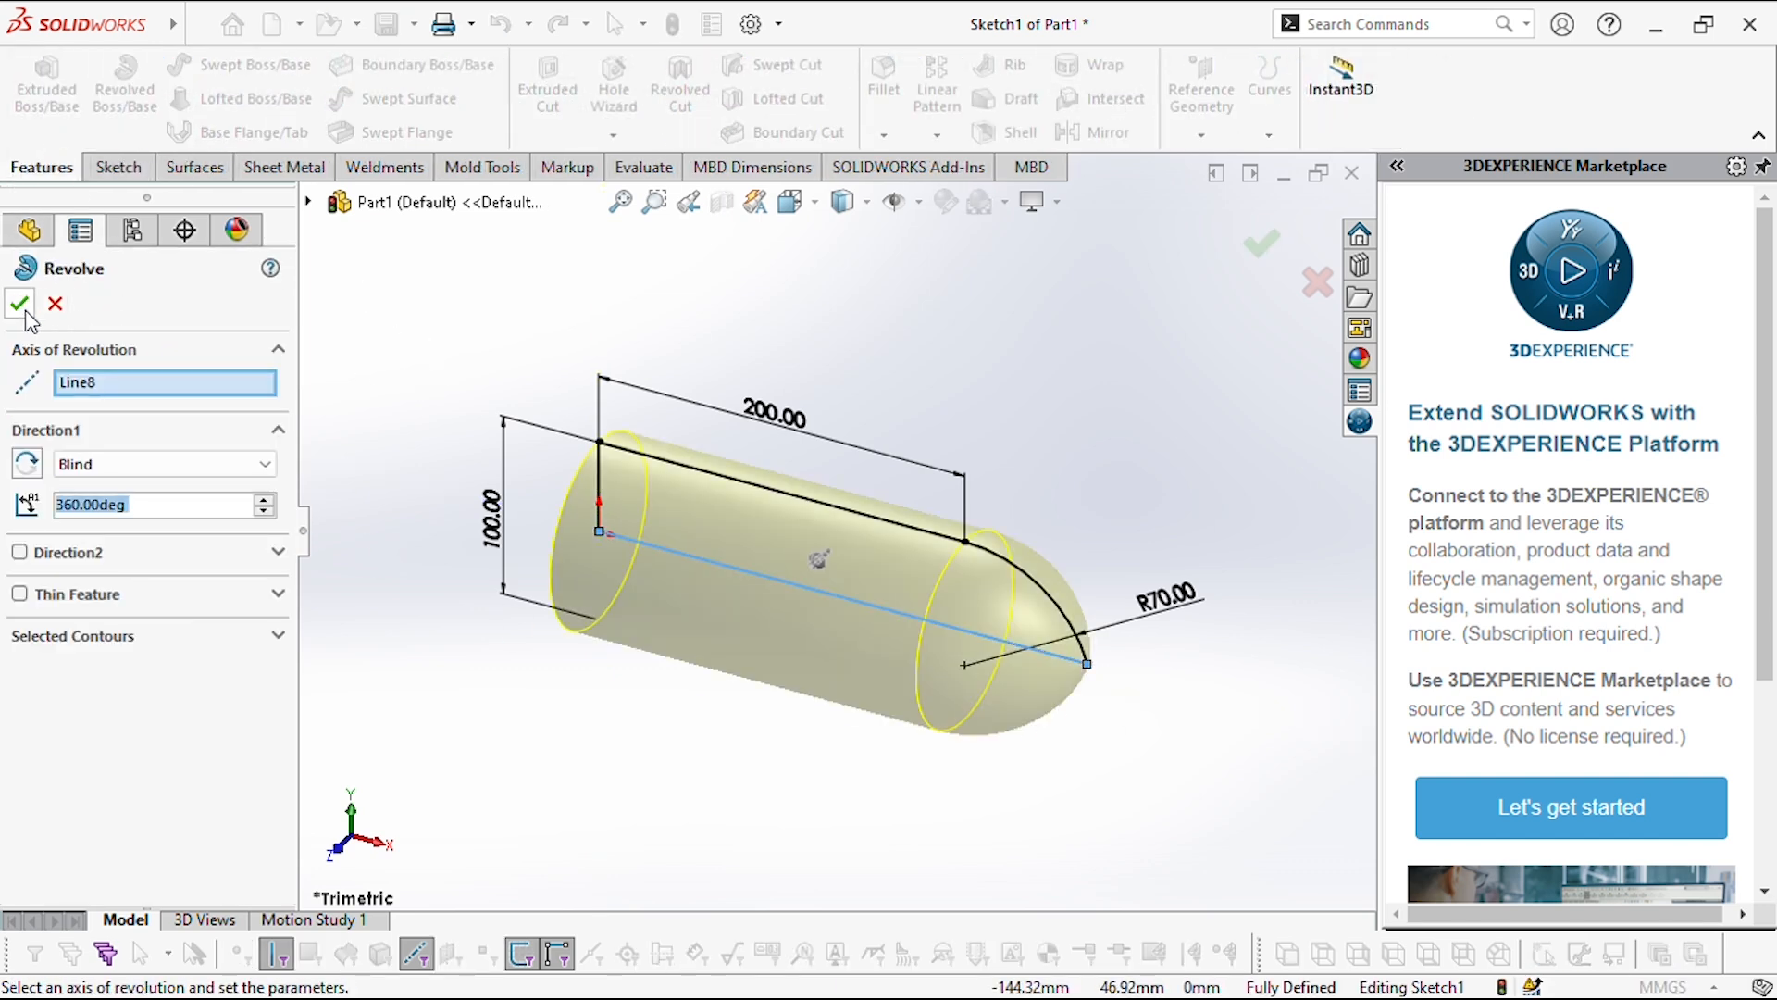
pyautogui.click(22, 308)
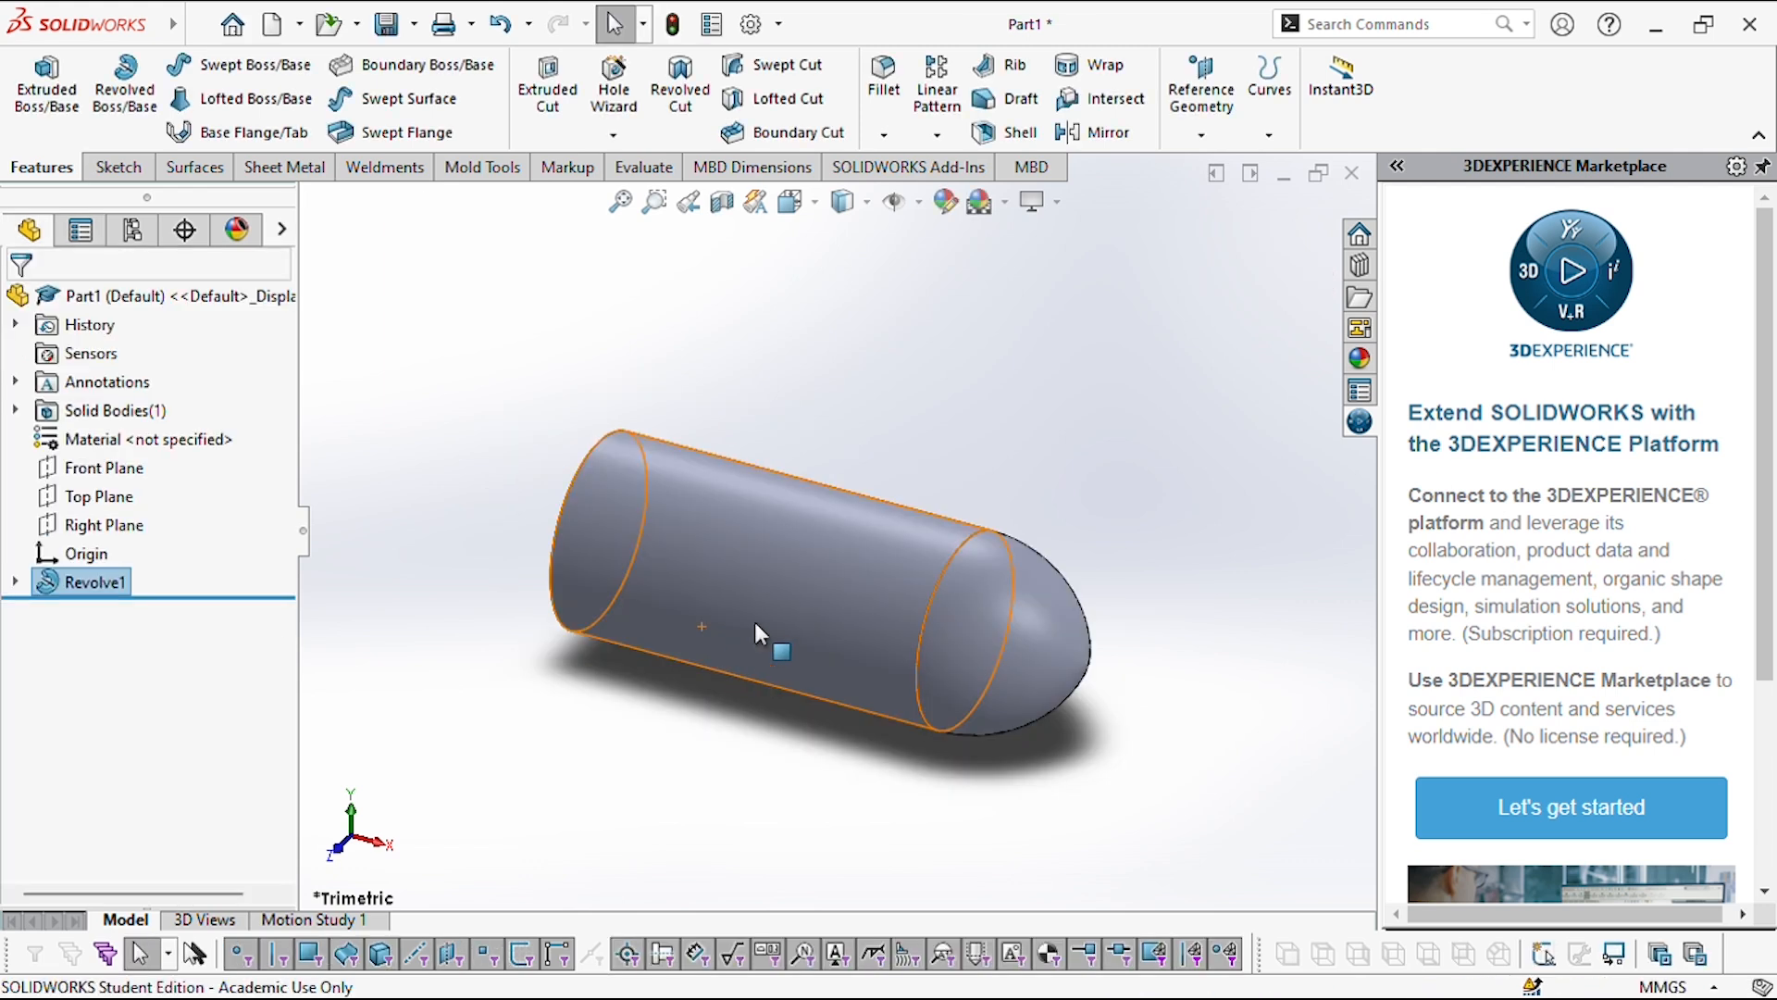
# - Start a reference plane parallel to the Top Plane, trying offset distances of 30 mm and 100 mm
pyautogui.scroll(2, 959, 751)
pyautogui.scroll(-1, 803, 688)
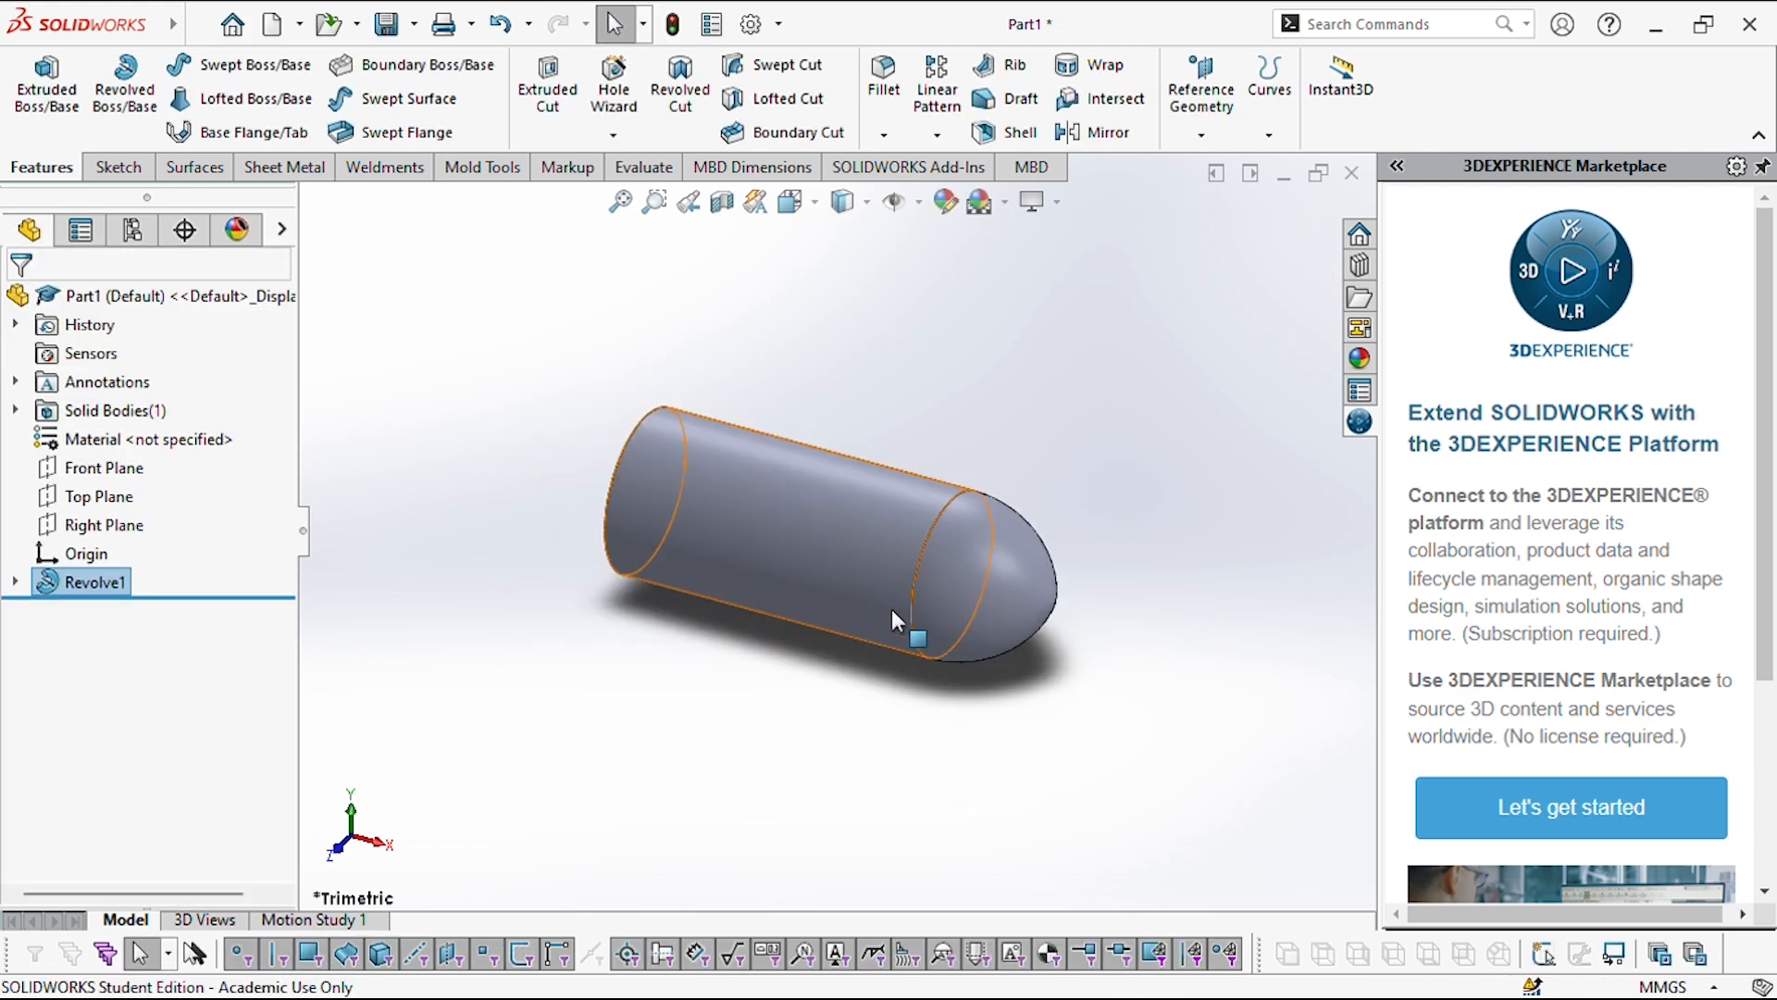
pyautogui.moveTo(762, 738); pyautogui.dragTo(871, 762, button='middle')
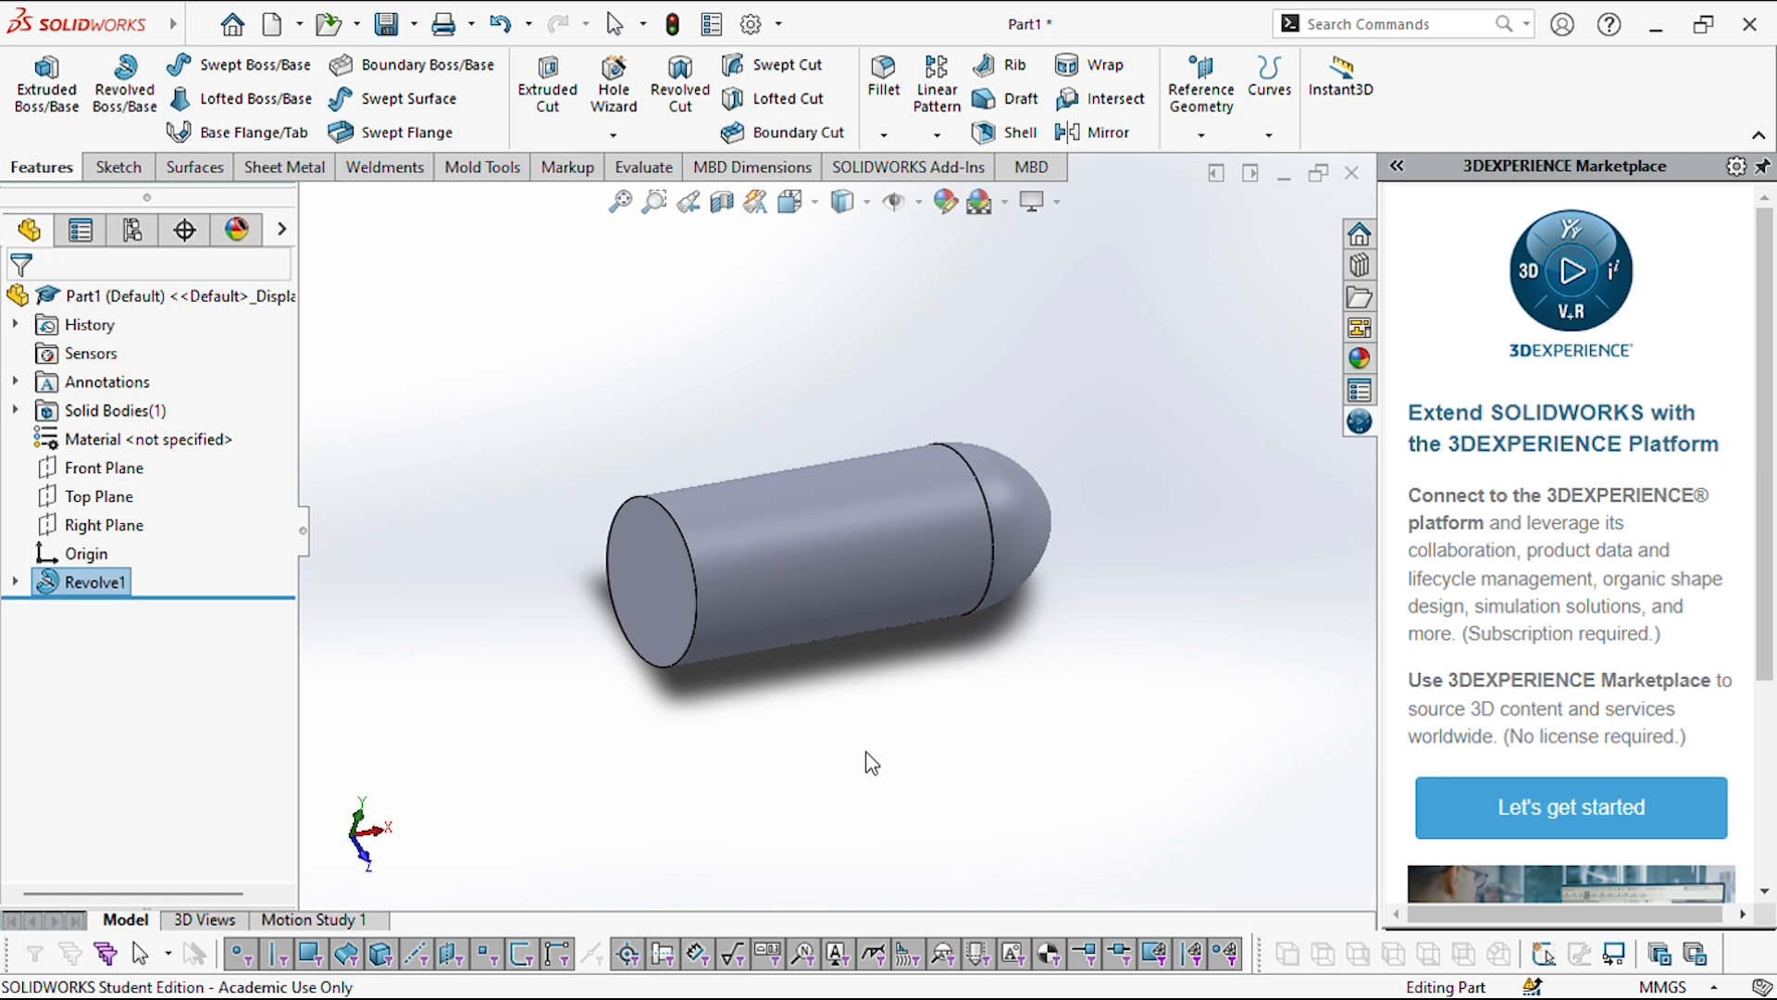
pyautogui.click(85, 501)
pyautogui.click(1200, 93)
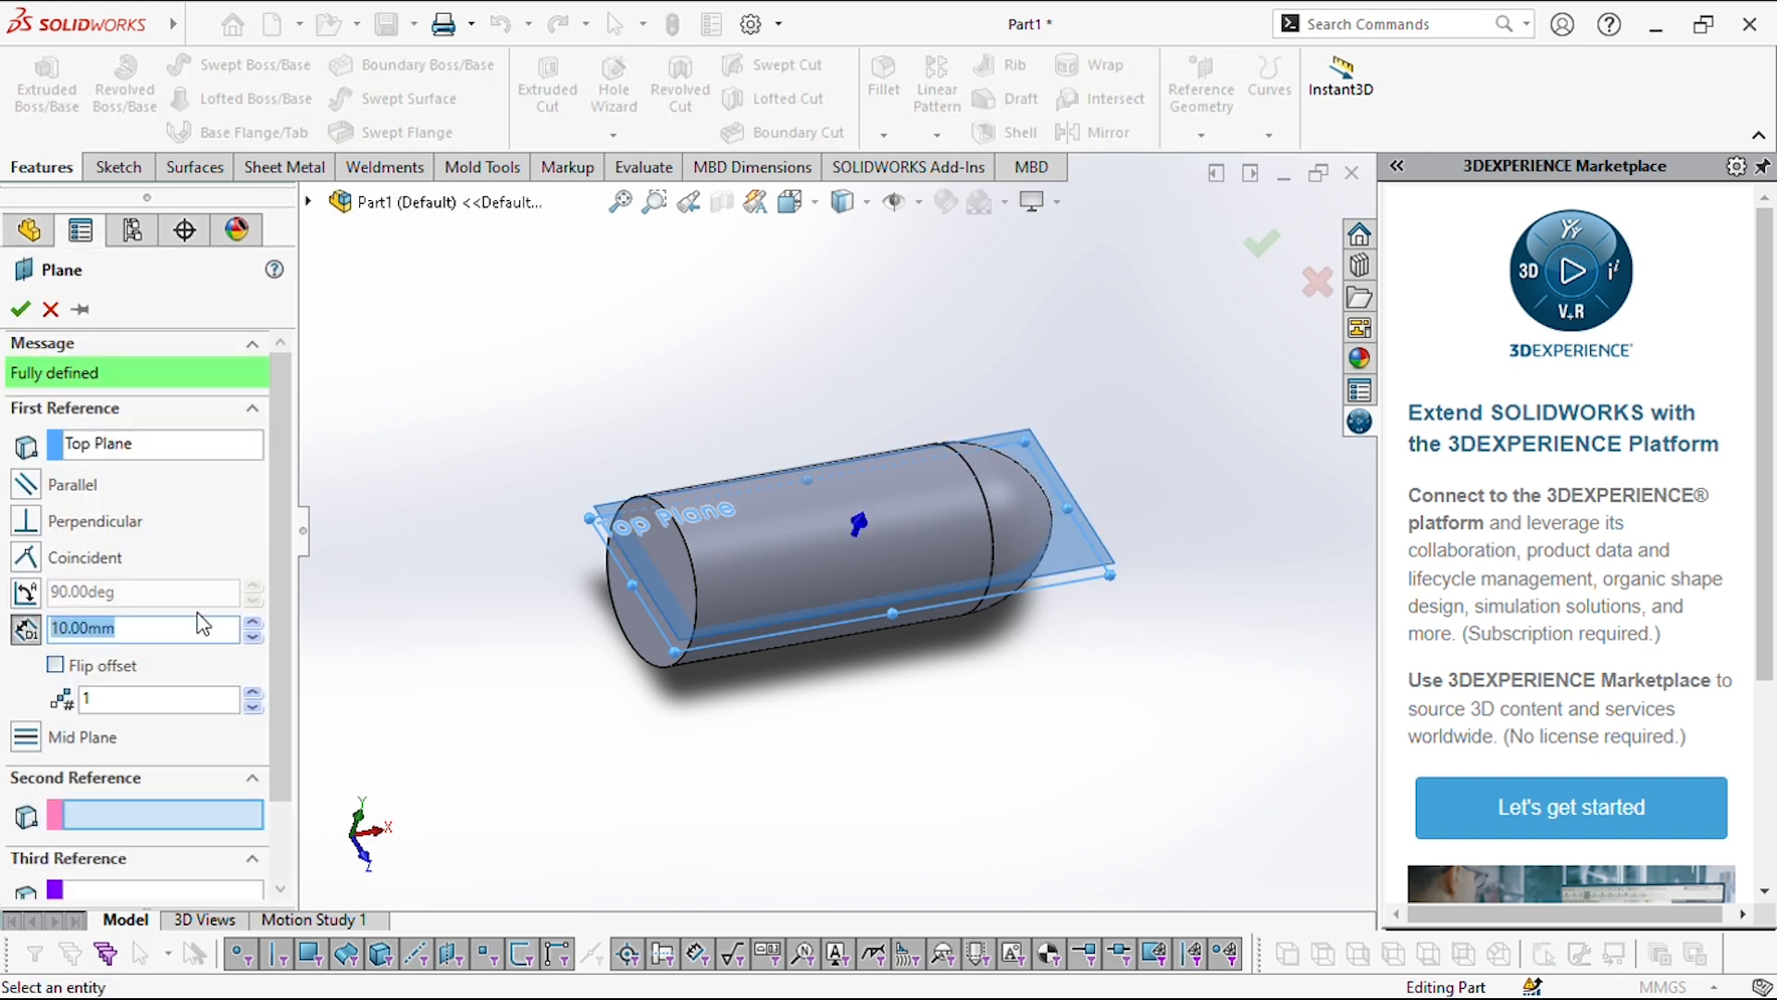
pyautogui.write('30')
pyautogui.press('Return')
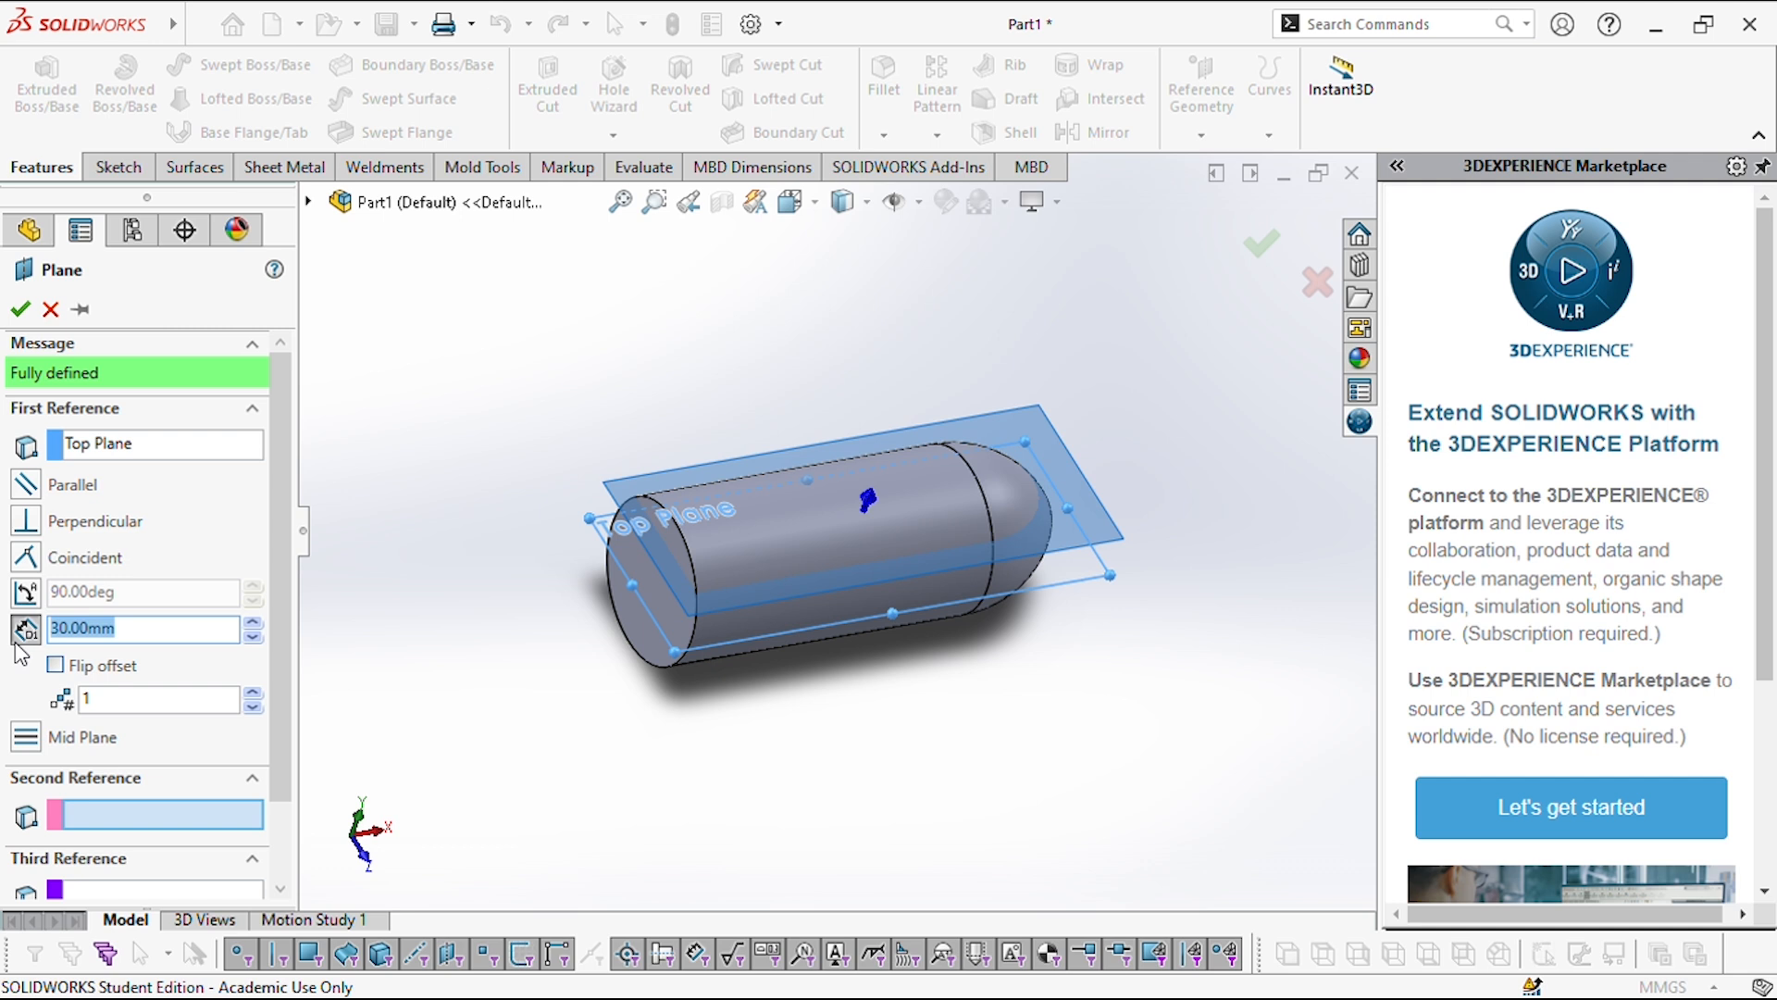
pyautogui.write('100')
pyautogui.press('Return')
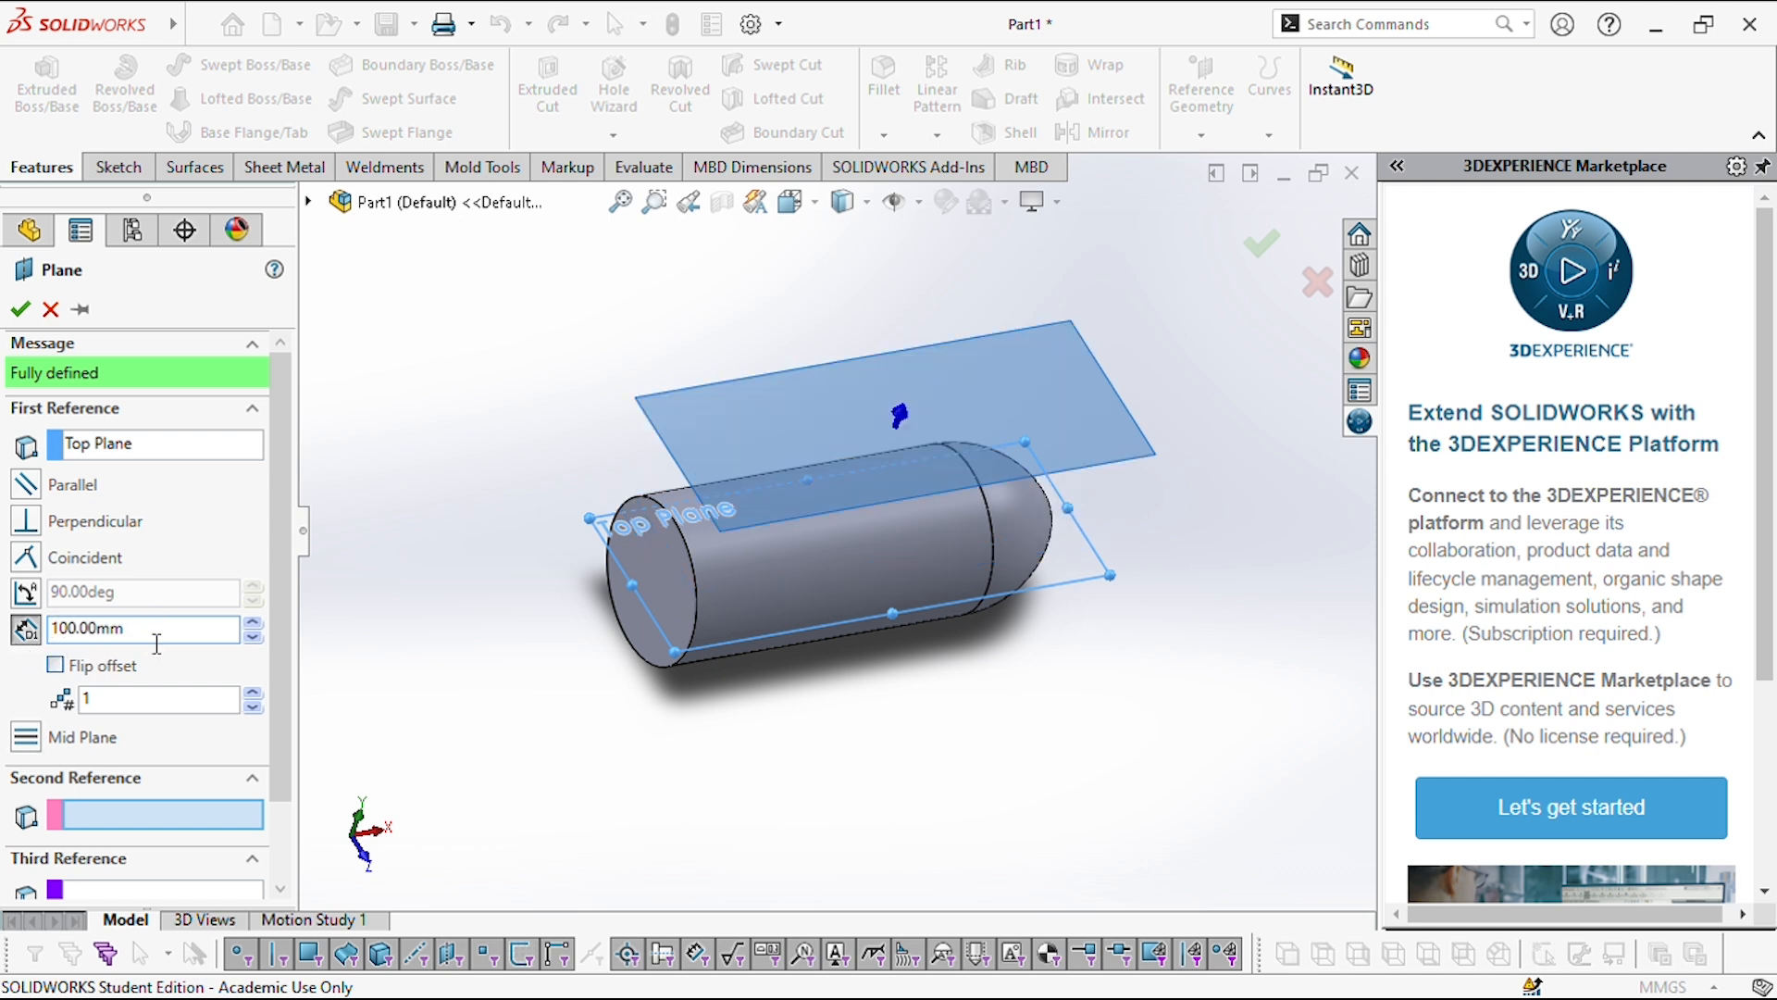
# - Try a 350 mm offset for the plane, set it to 300 mm instead, and create the plane
pyautogui.write('350')
pyautogui.press('Return')
pyautogui.moveTo(581, 593); pyautogui.dragTo(765, 625, button='middle')
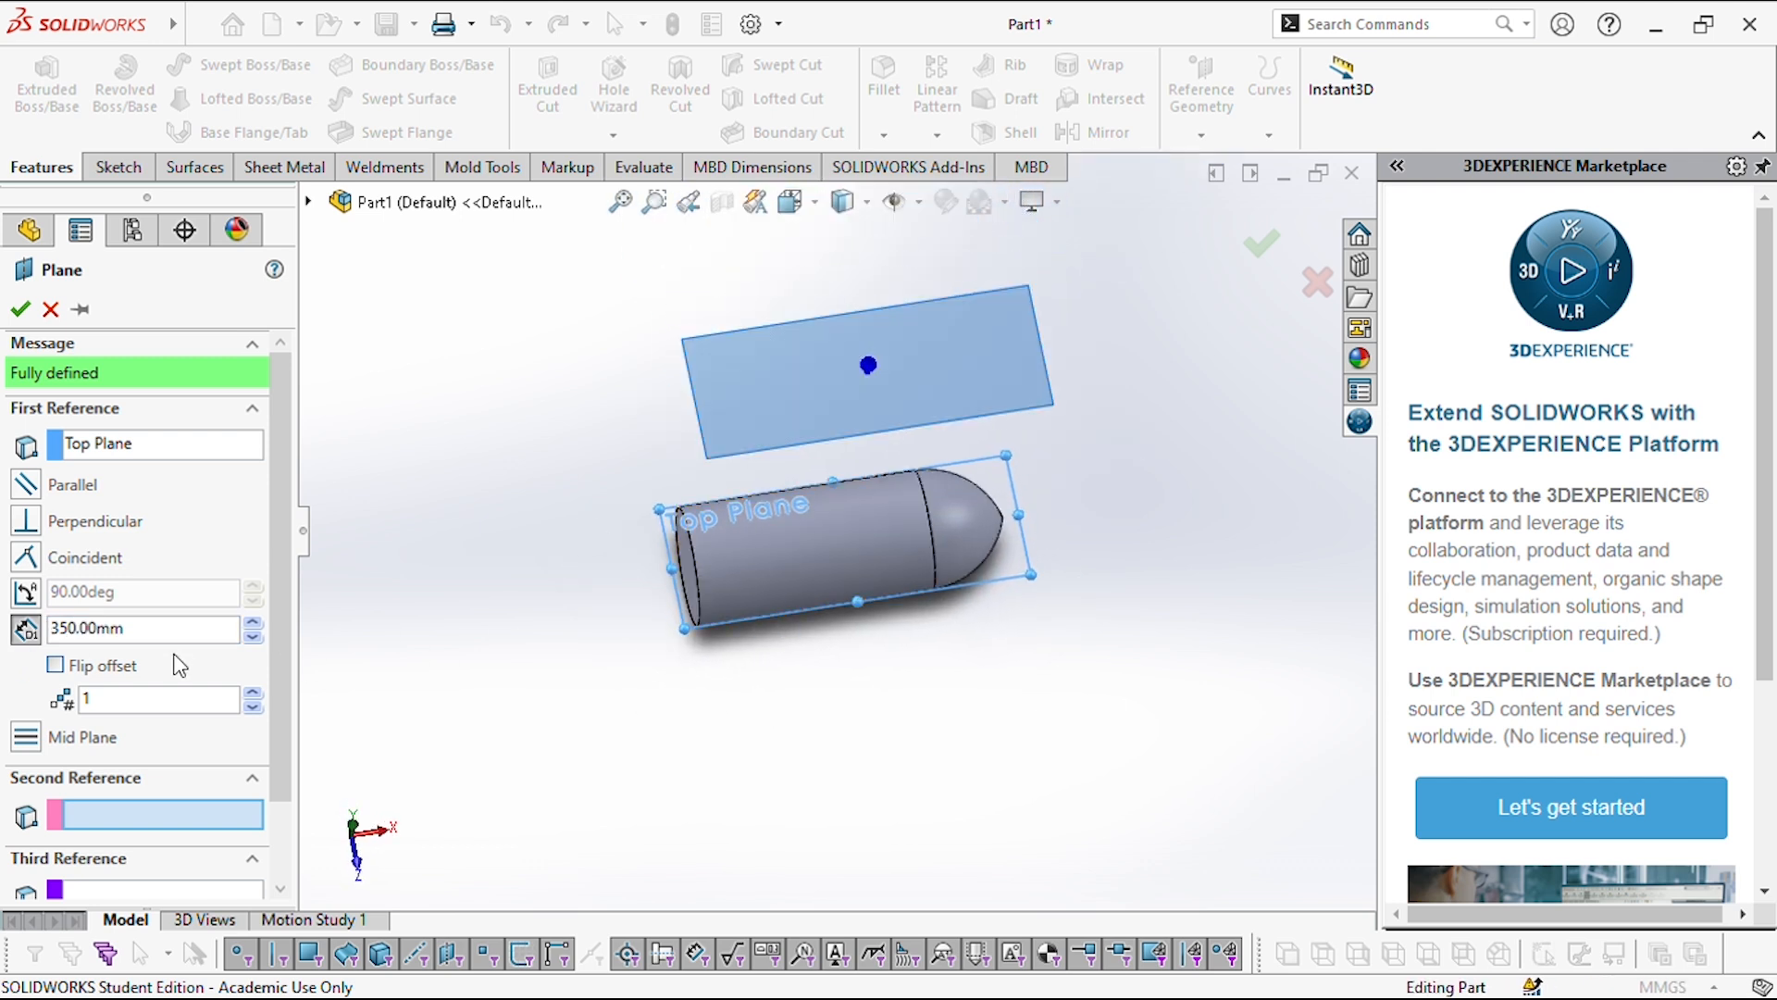
pyautogui.write('30')
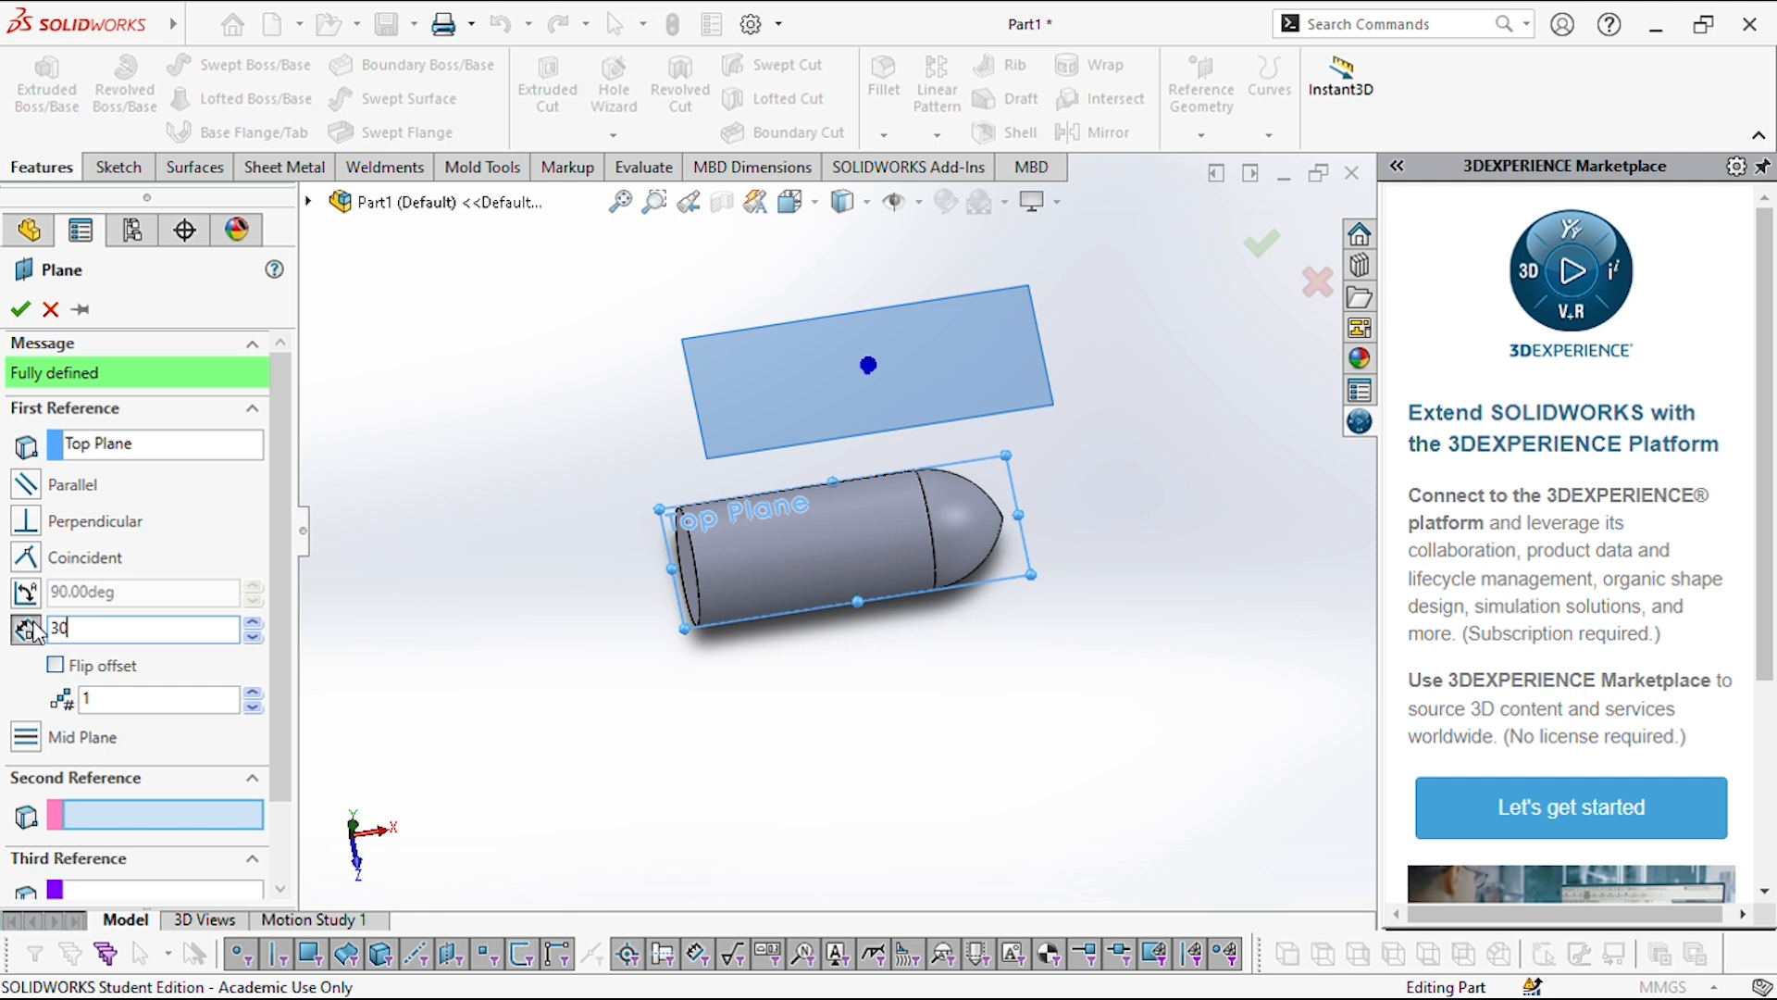
pyautogui.write('0')
pyautogui.press('Return')
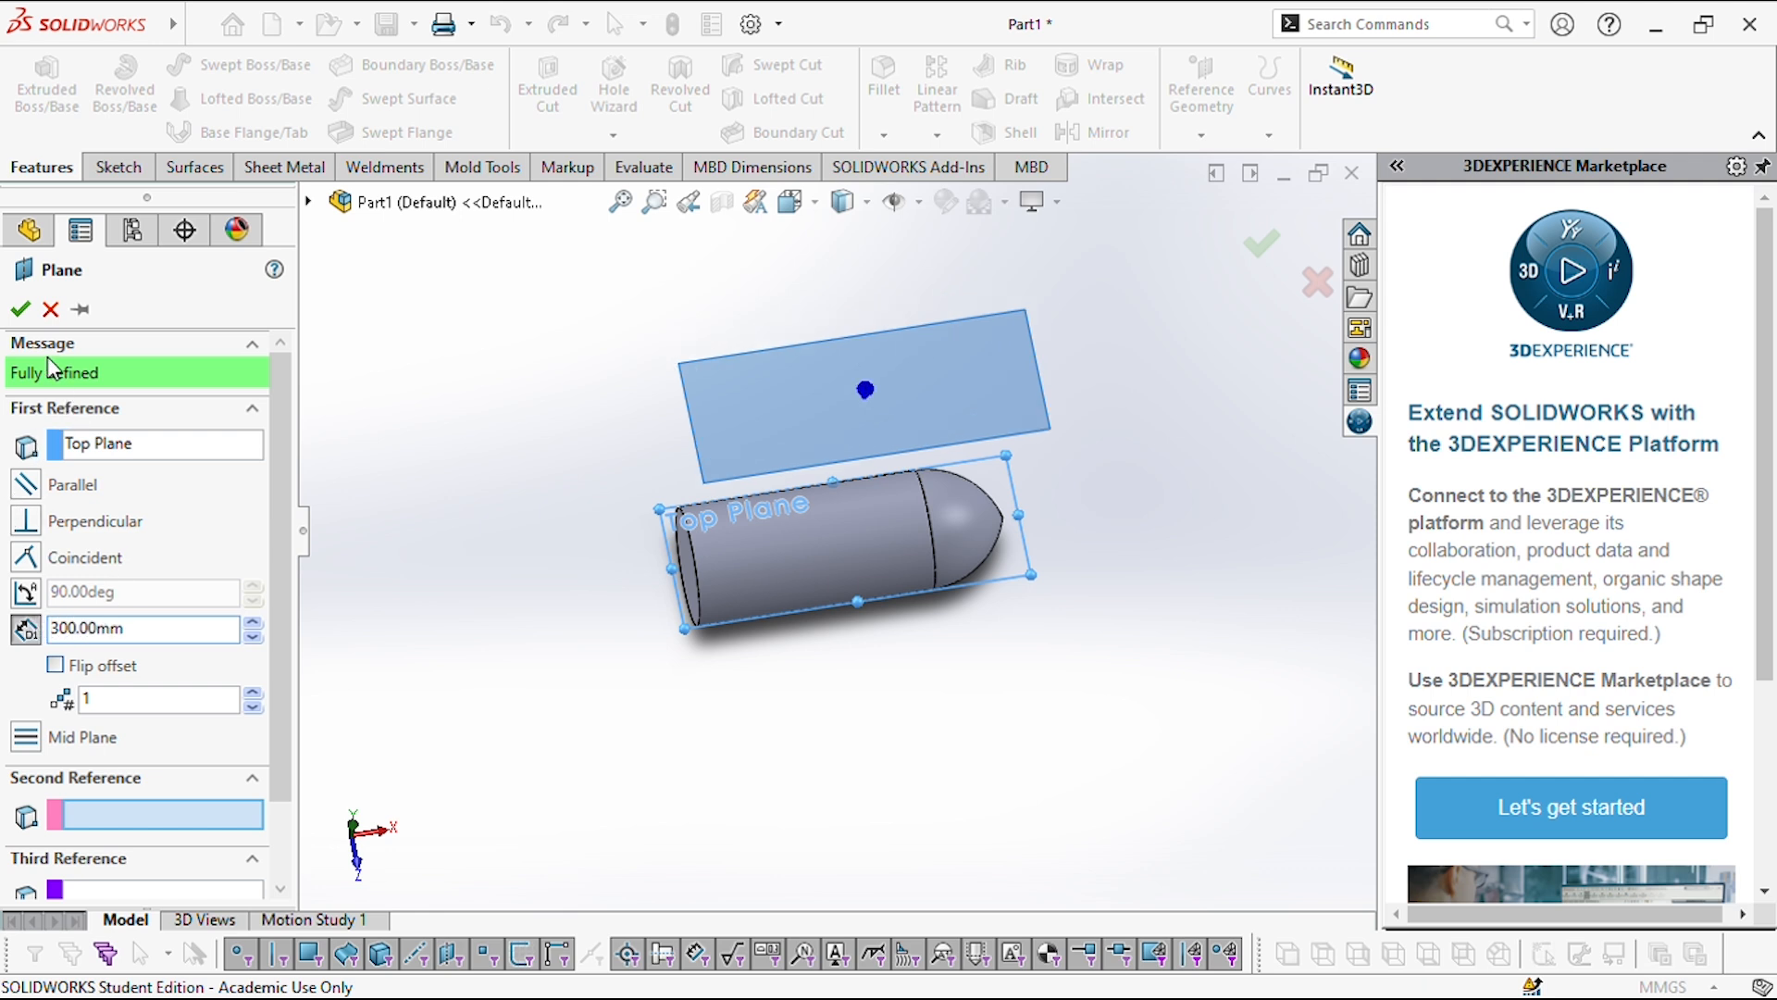
pyautogui.click(21, 309)
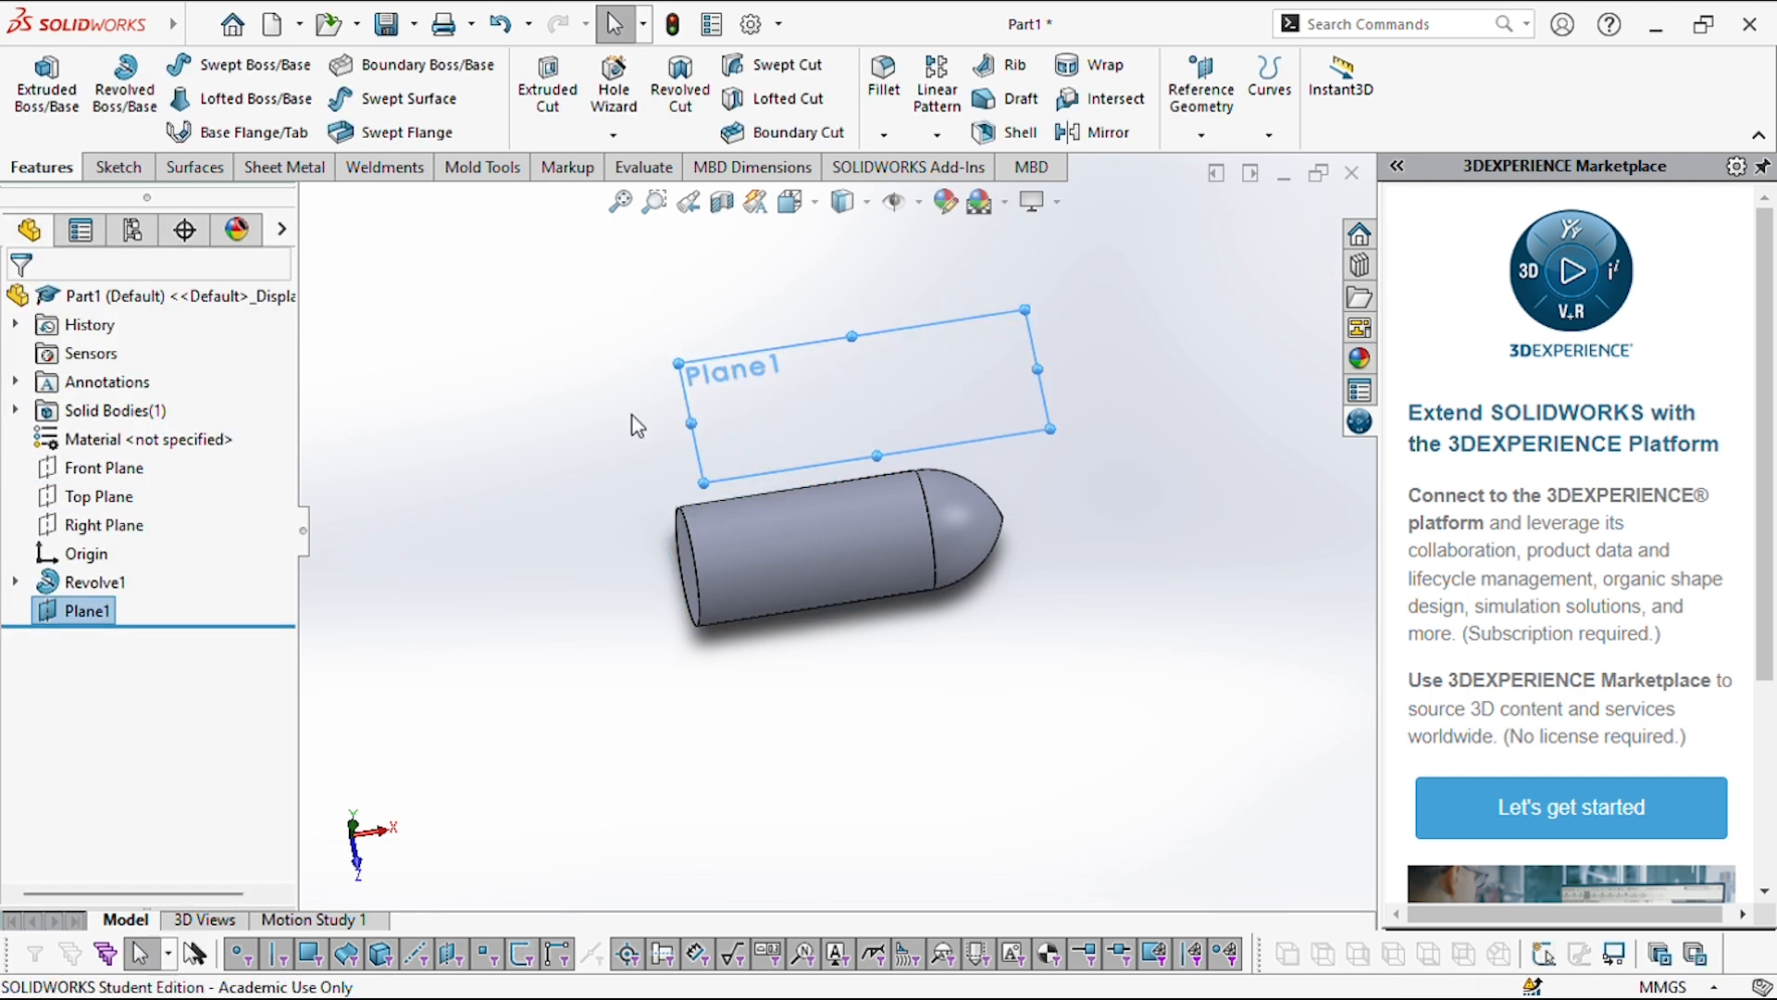
# - Sketch a closed, slanted rectangle of lines on the new plane, about 176 mm long and 12.3 mm wide, crossing the cylinder's upper edge
pyautogui.click(113, 167)
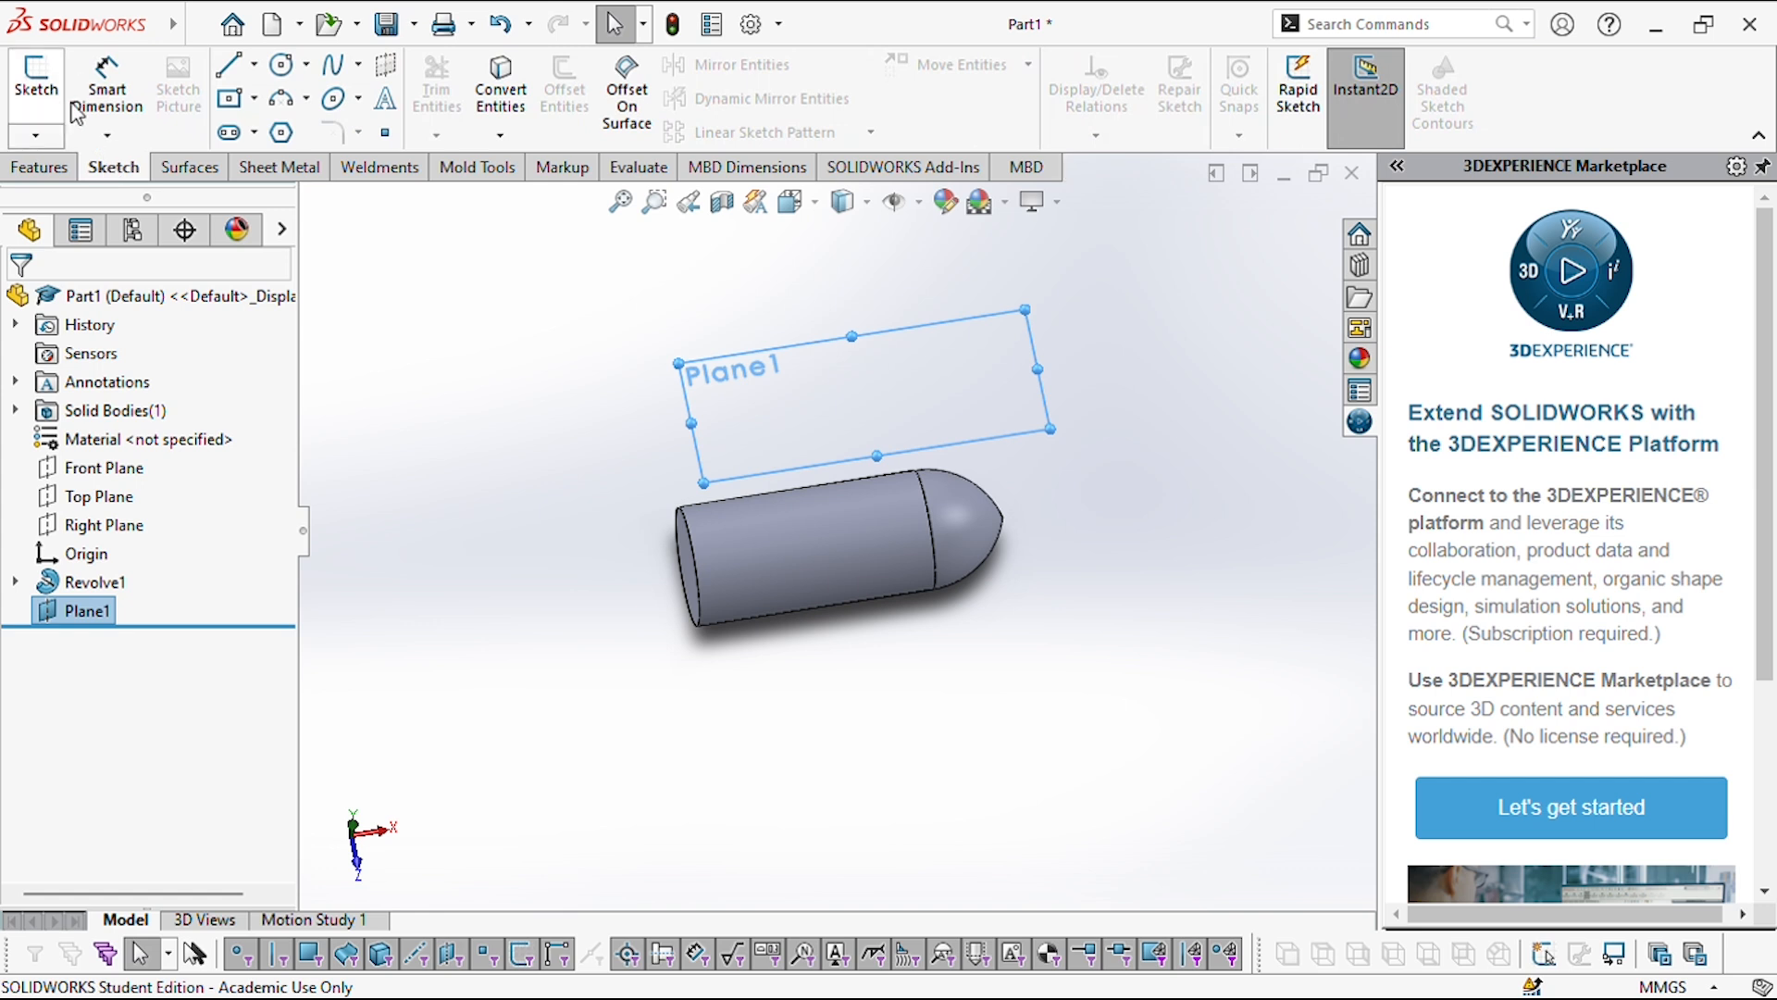
pyautogui.click(34, 90)
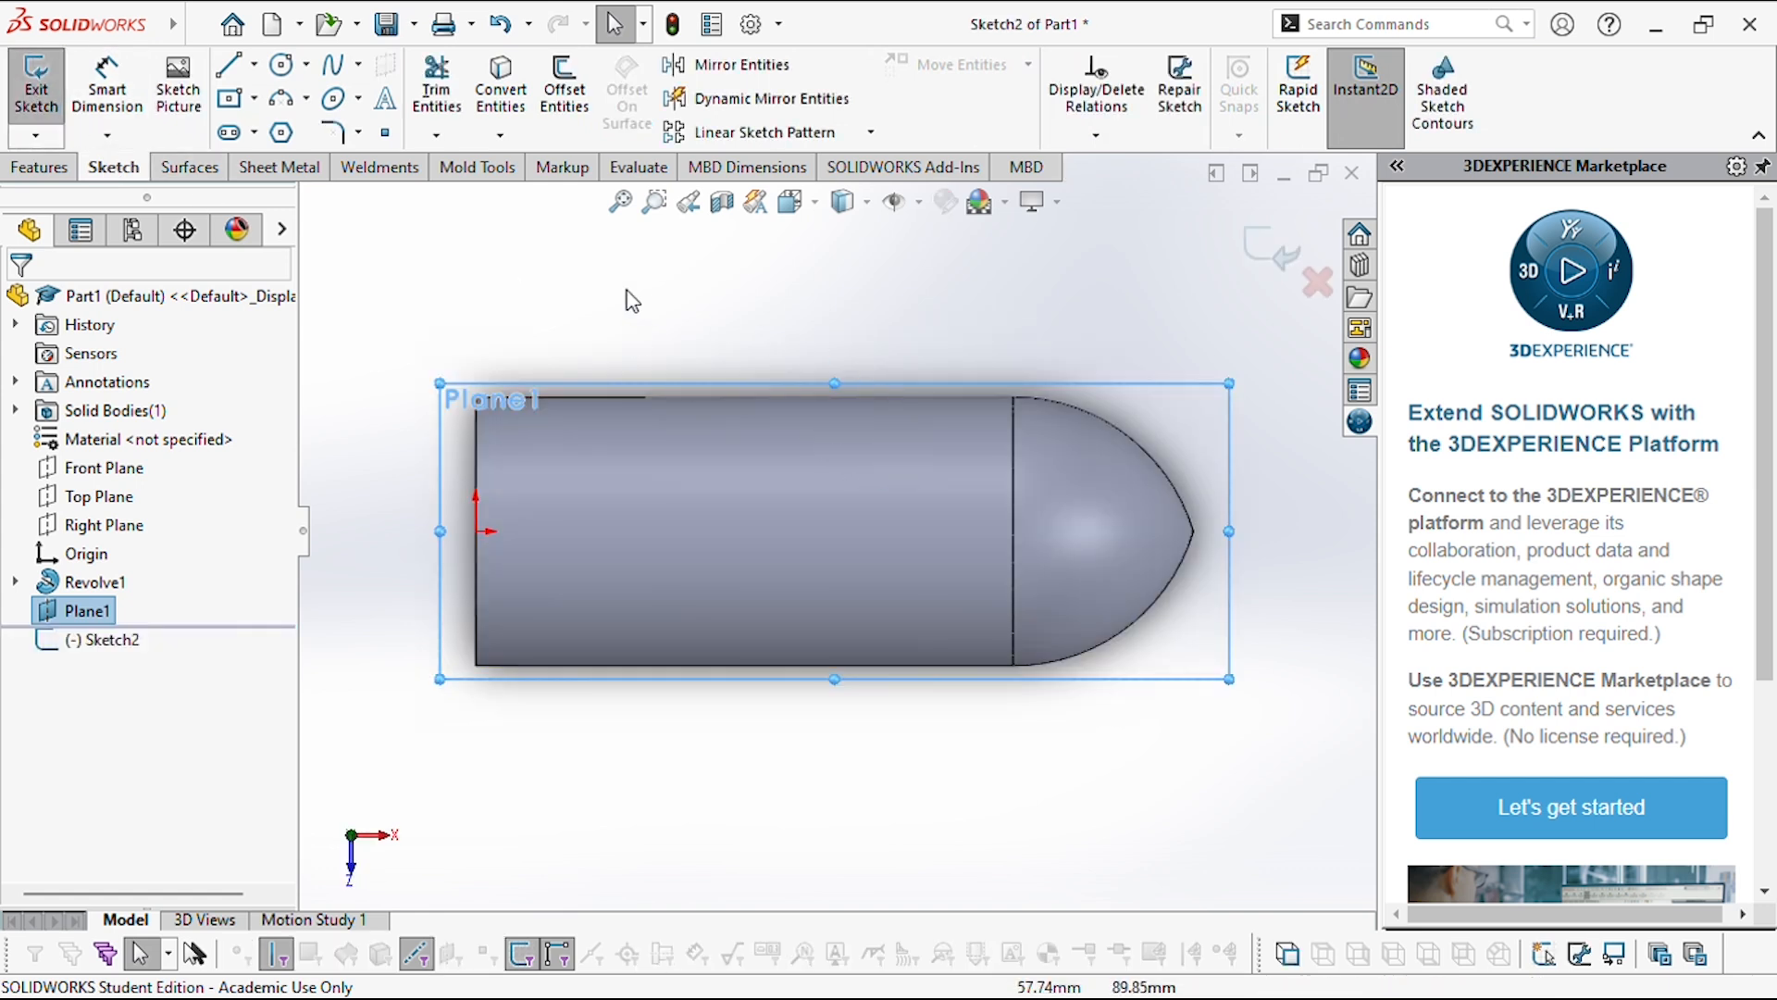
pyautogui.click(228, 72)
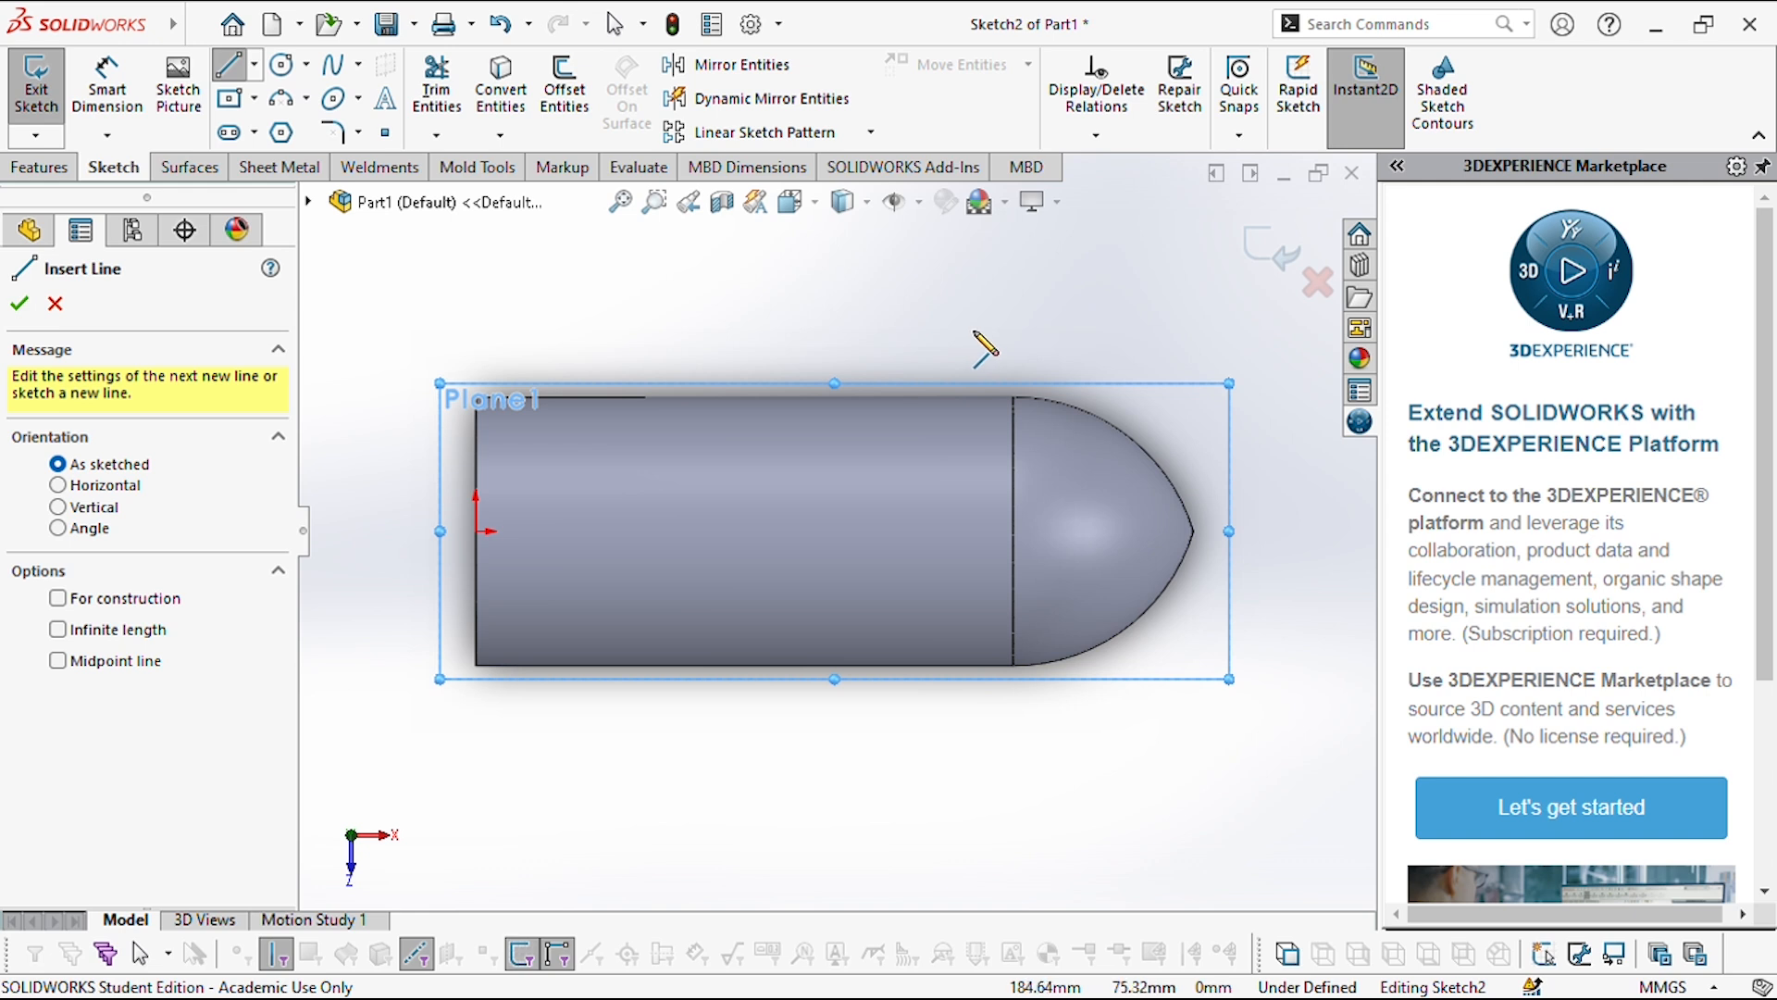
pyautogui.click(945, 303)
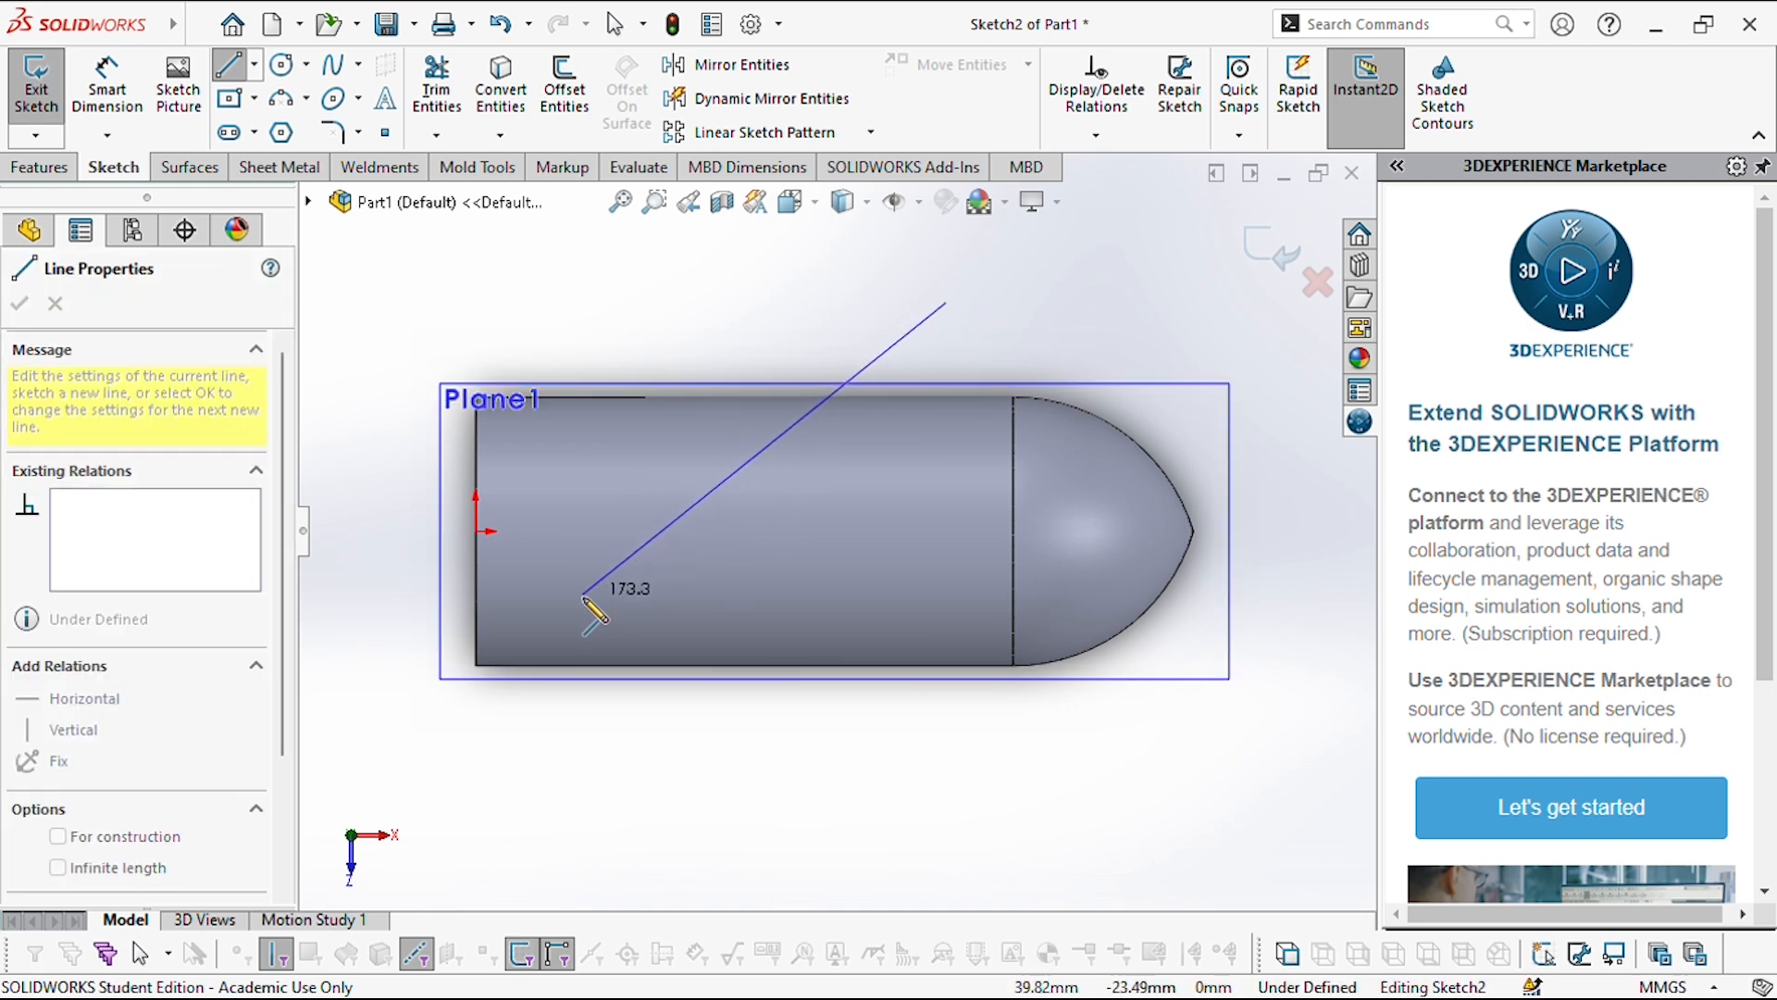
pyautogui.click(579, 602)
pyautogui.click(599, 627)
pyautogui.click(967, 327)
pyautogui.click(946, 303)
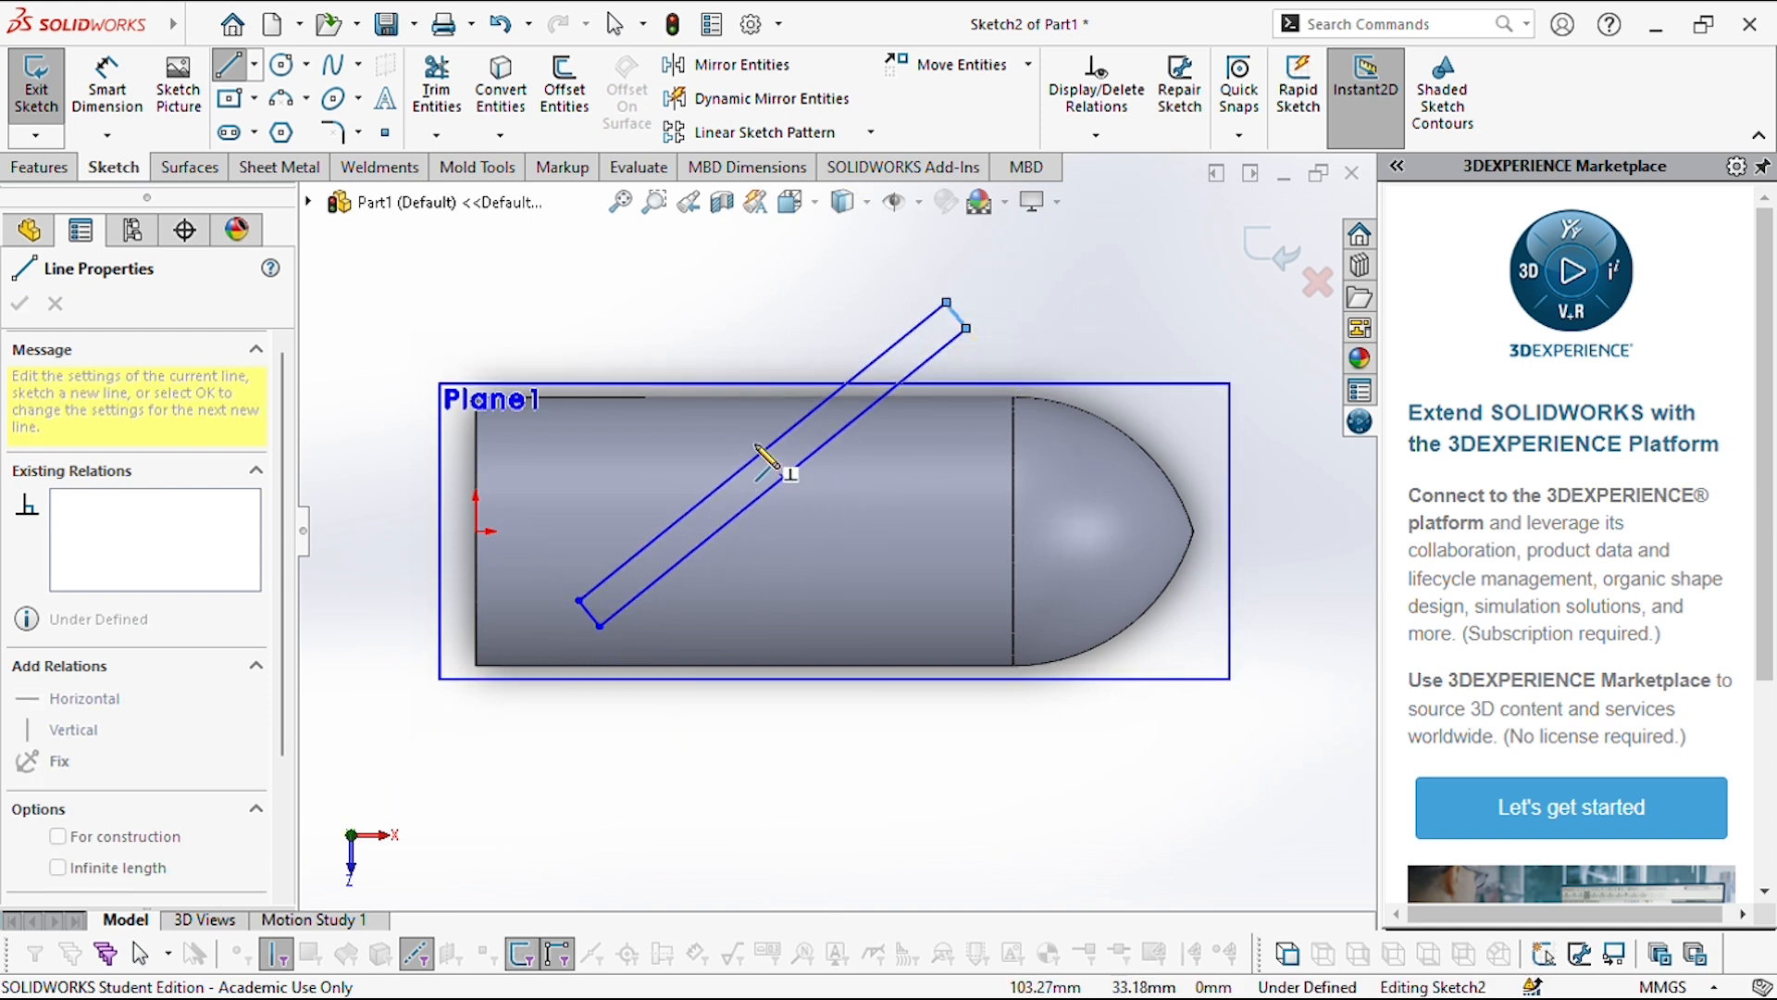
pyautogui.press('Escape')
# - Dimension the short upper end of the slanted rectangle at 12 mm
pyautogui.click(107, 84)
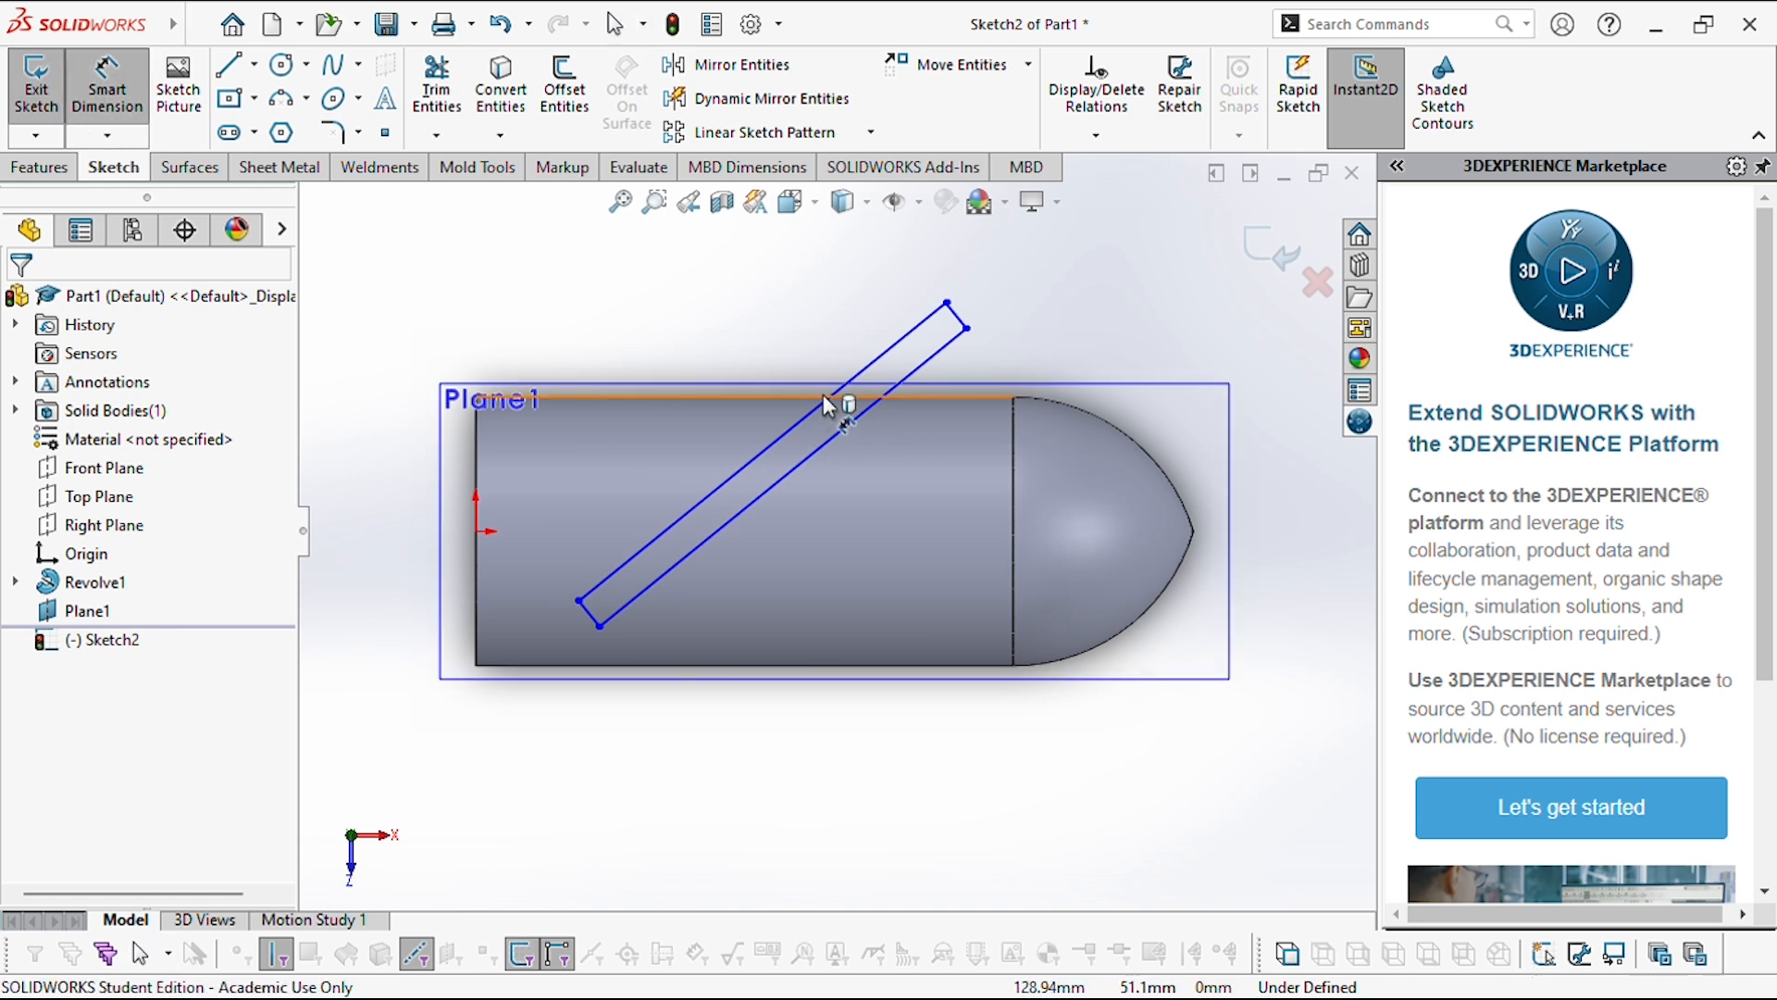
pyautogui.click(958, 316)
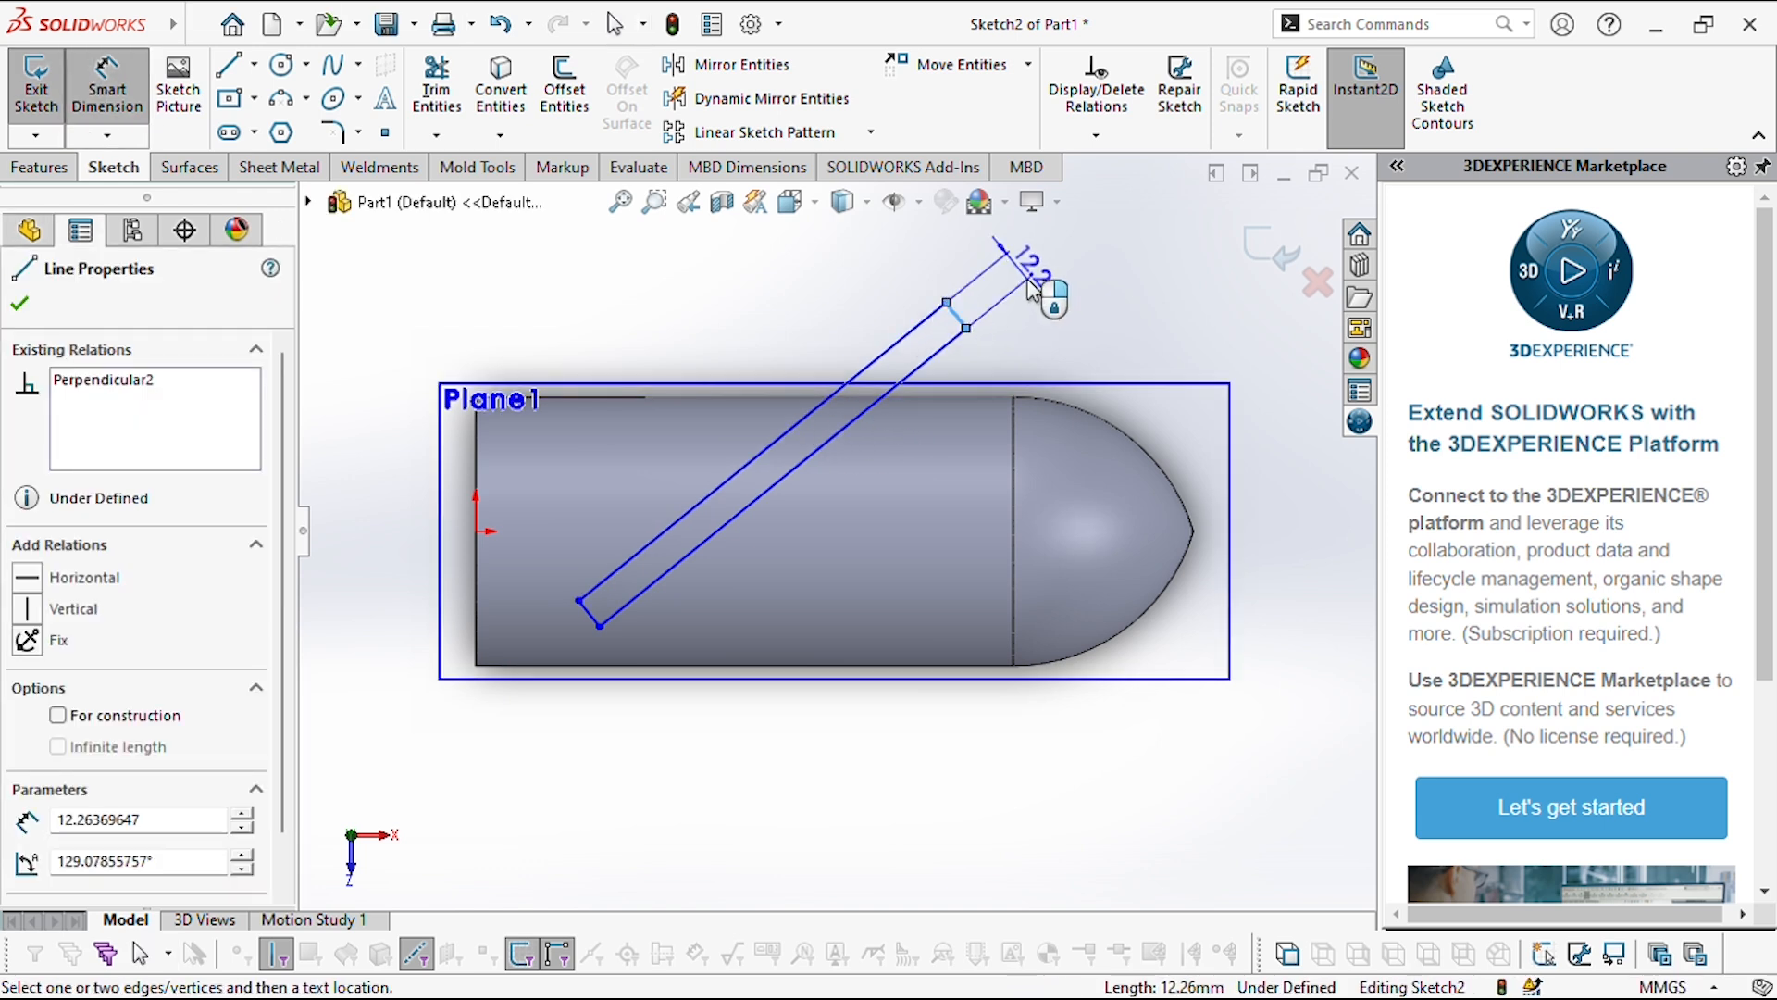
pyautogui.click(1035, 276)
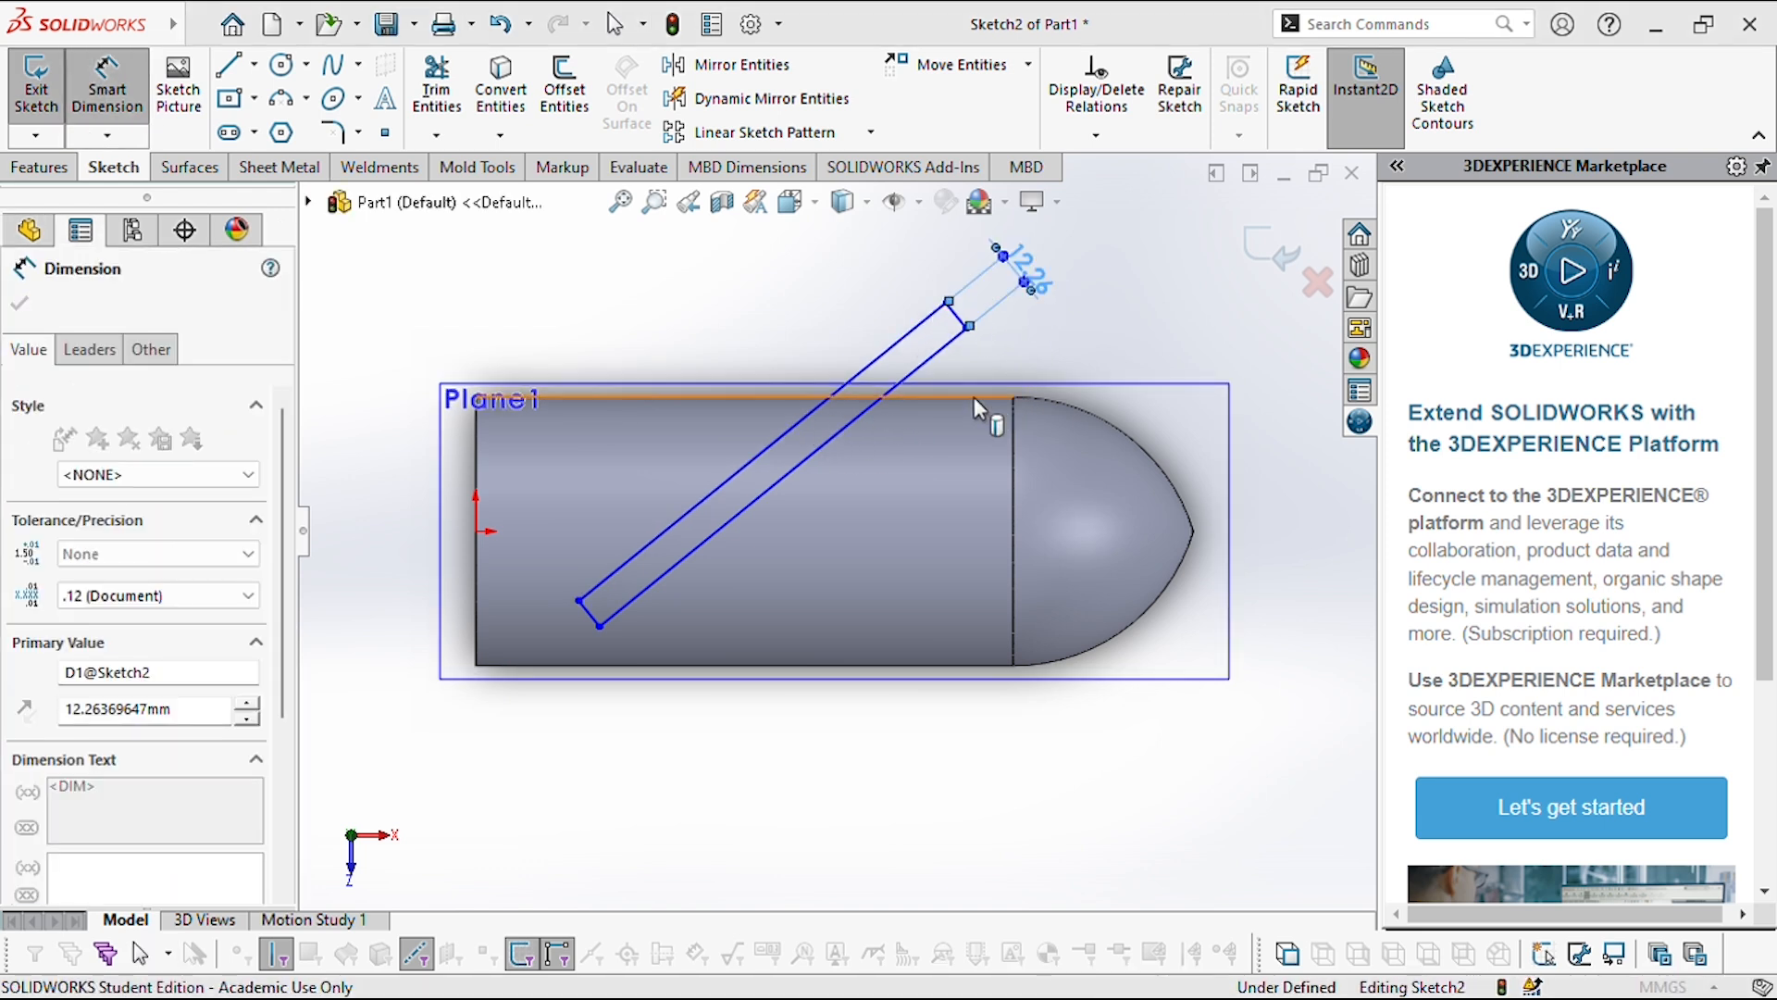
pyautogui.write('12')
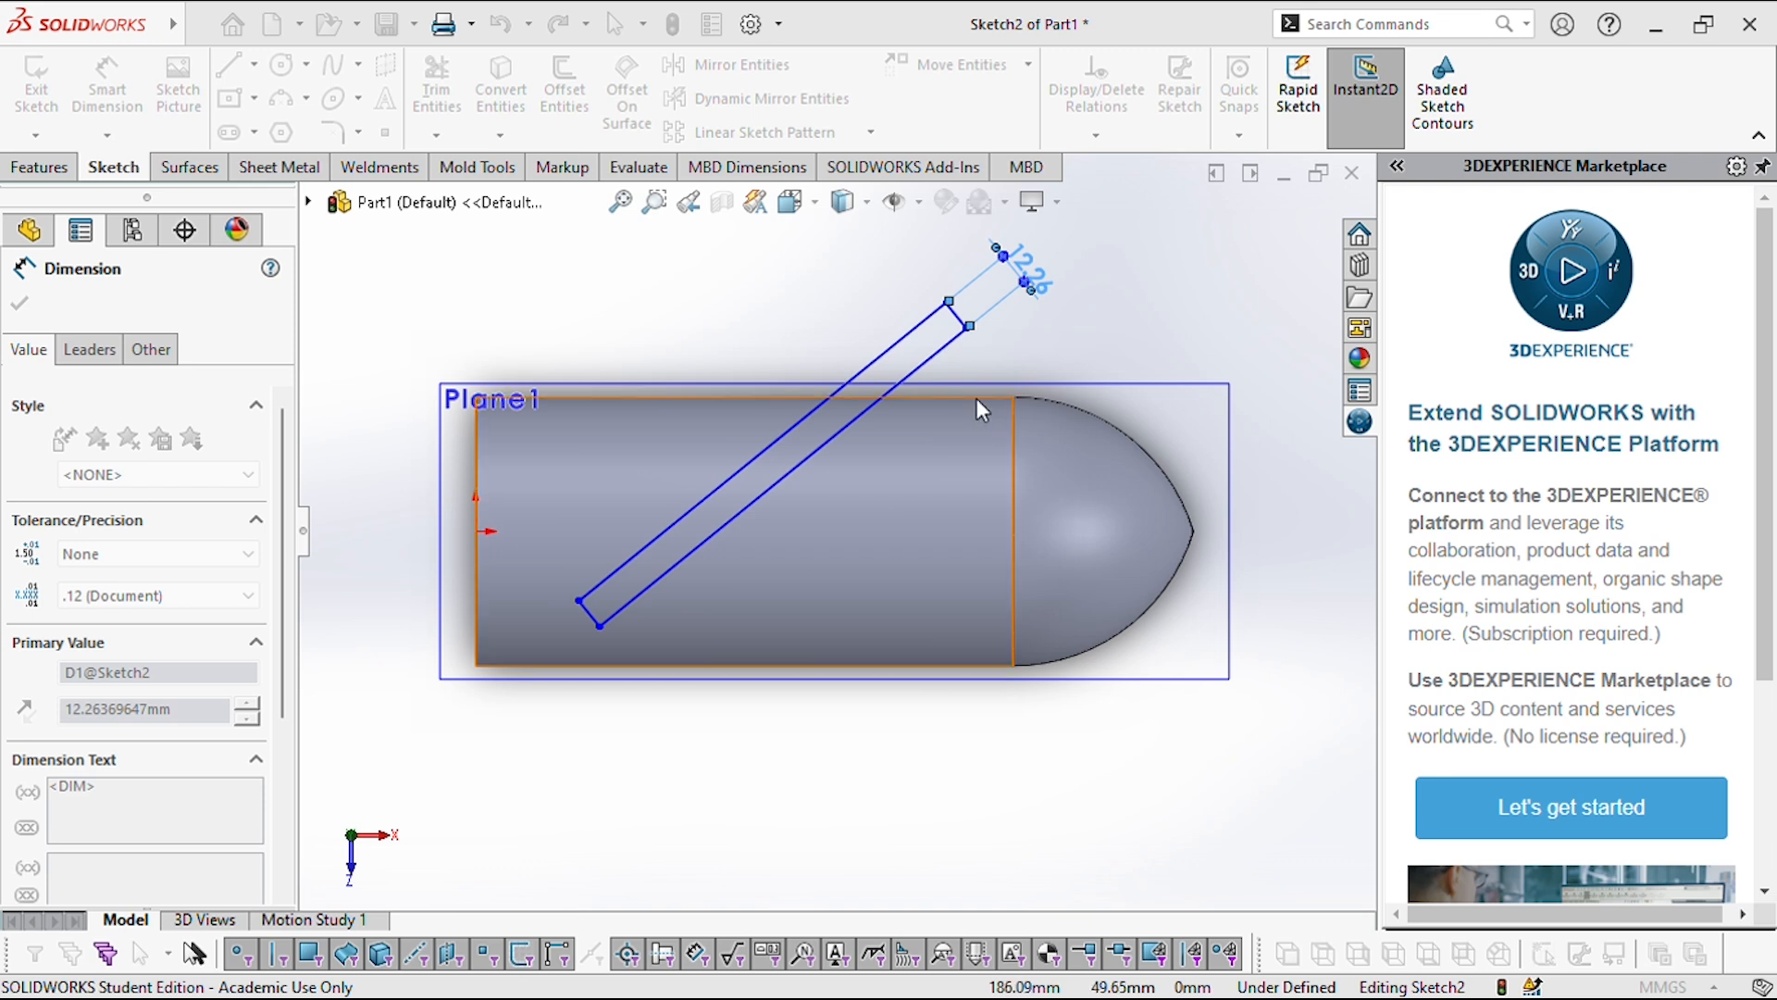
pyautogui.press('Return')
pyautogui.press('Escape')
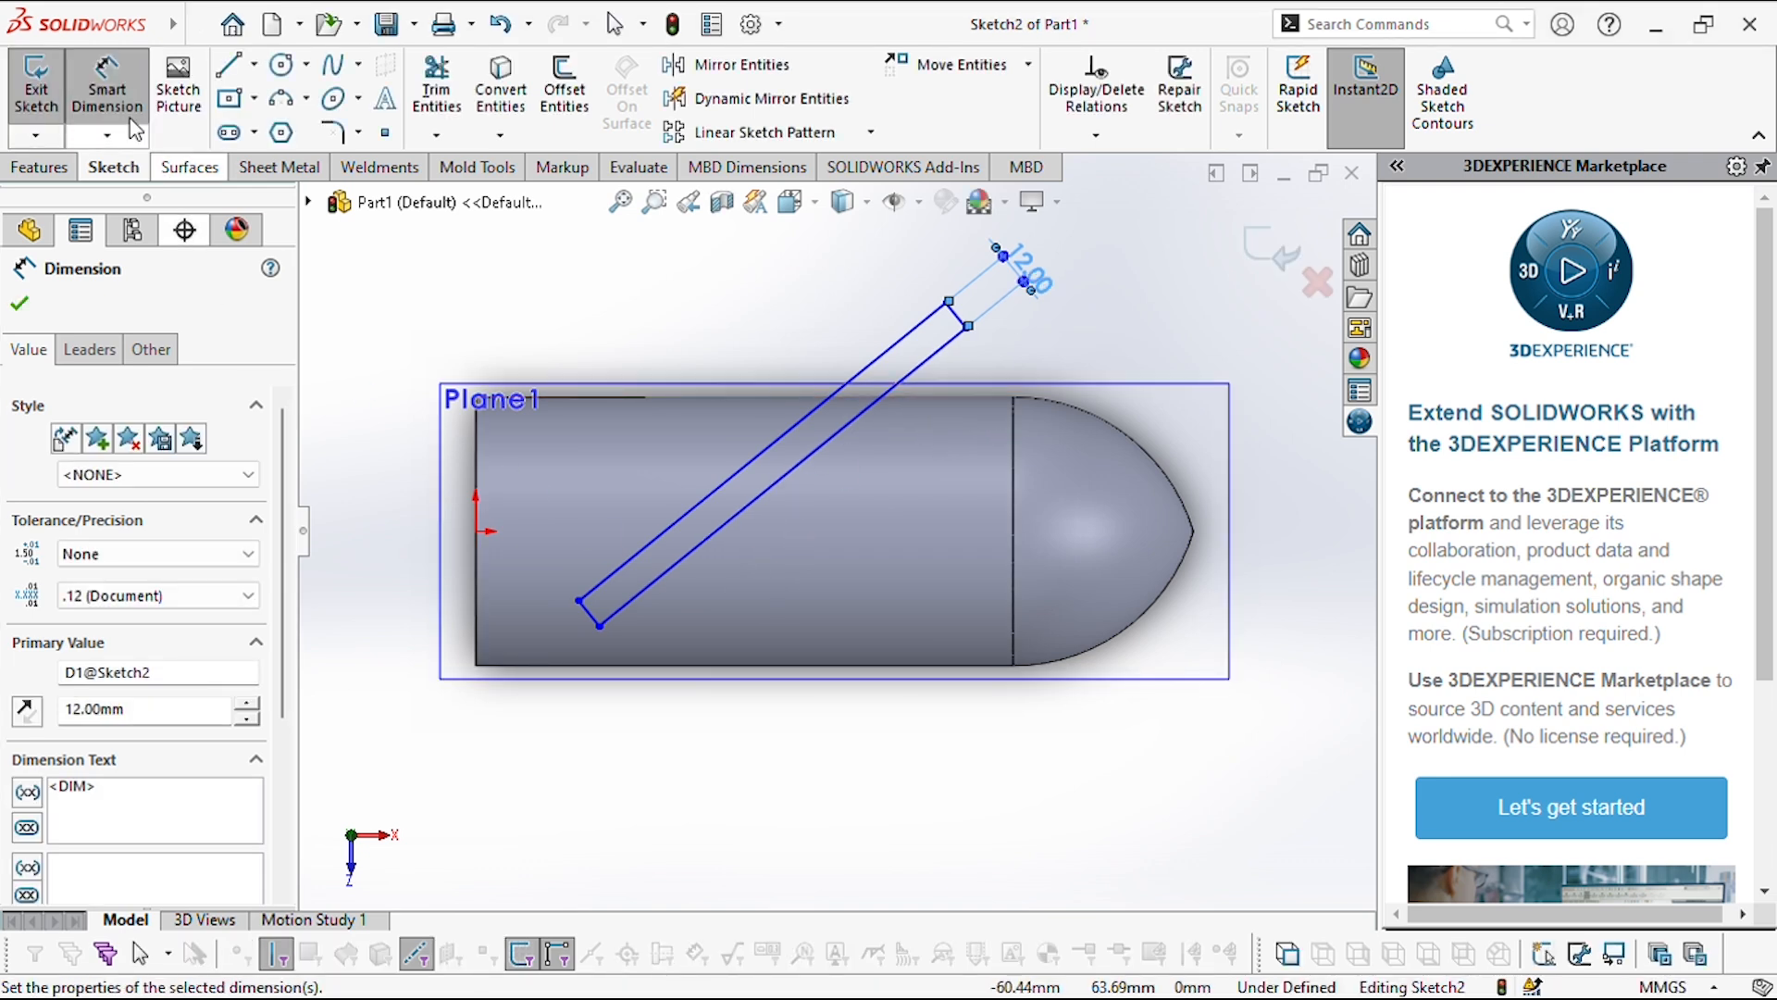
# - Make the slanted rectangle's lowest corner coincident with the cylinder's lower silhouette edge
pyautogui.click(577, 601)
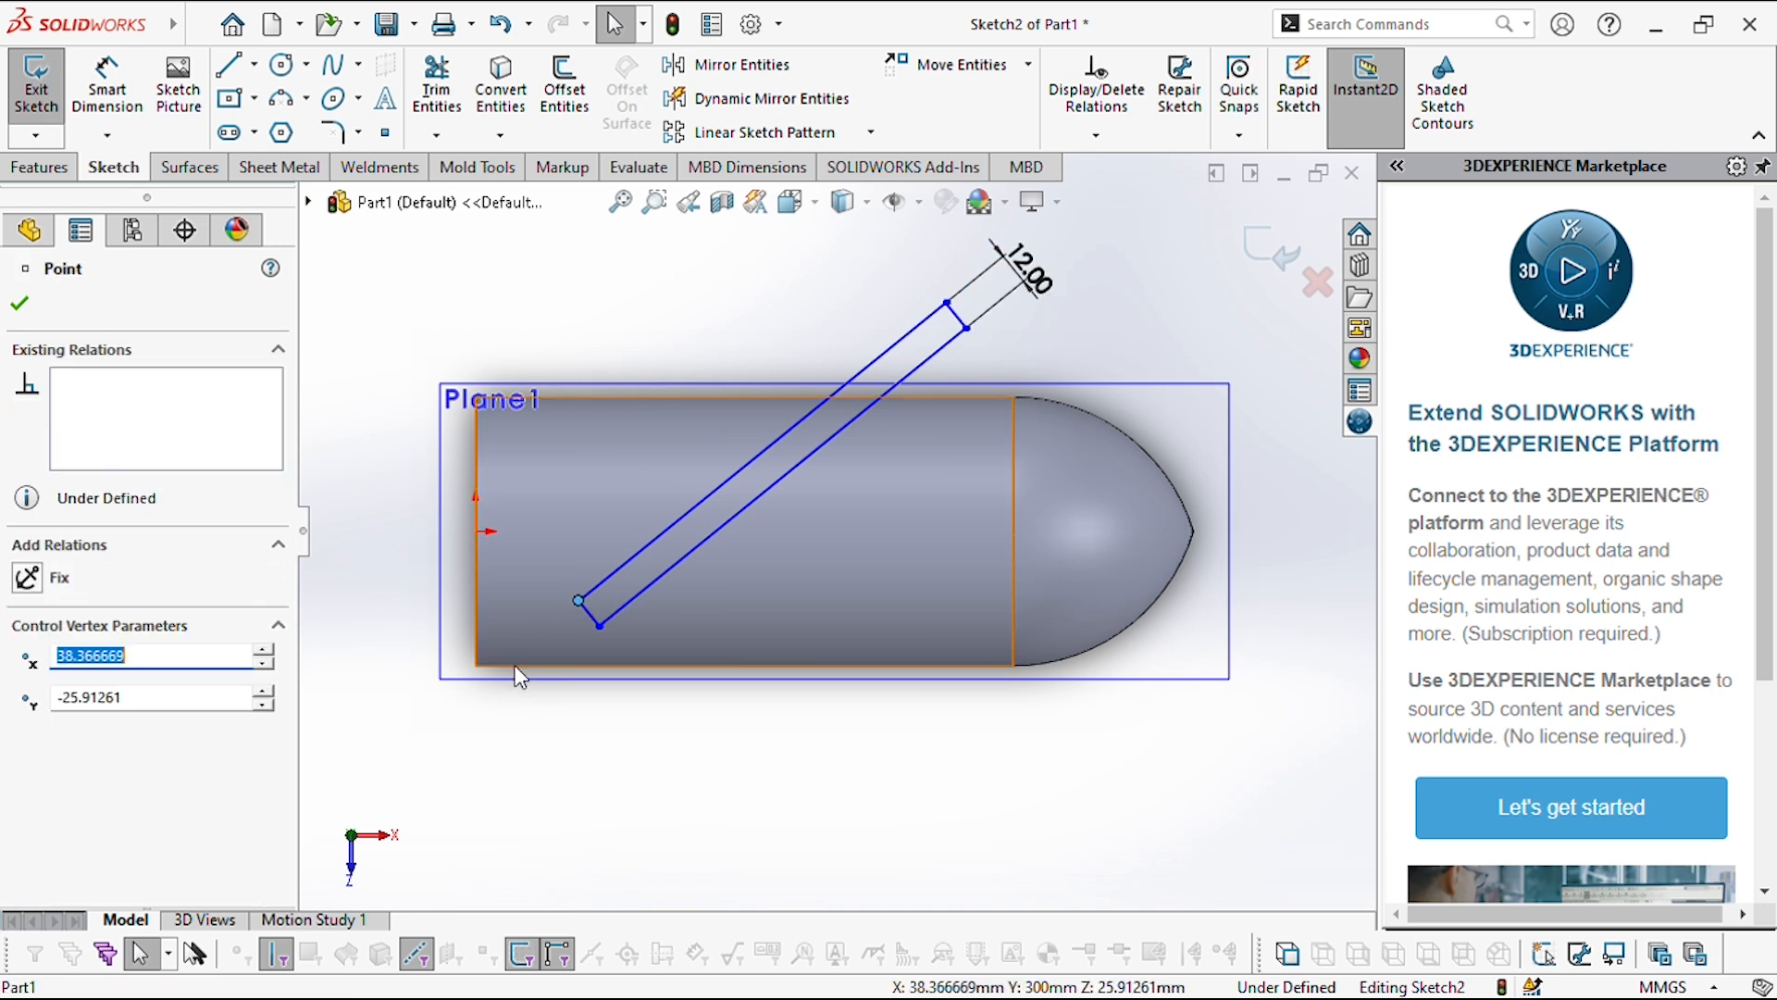
pyautogui.click(524, 655)
pyautogui.click(568, 729)
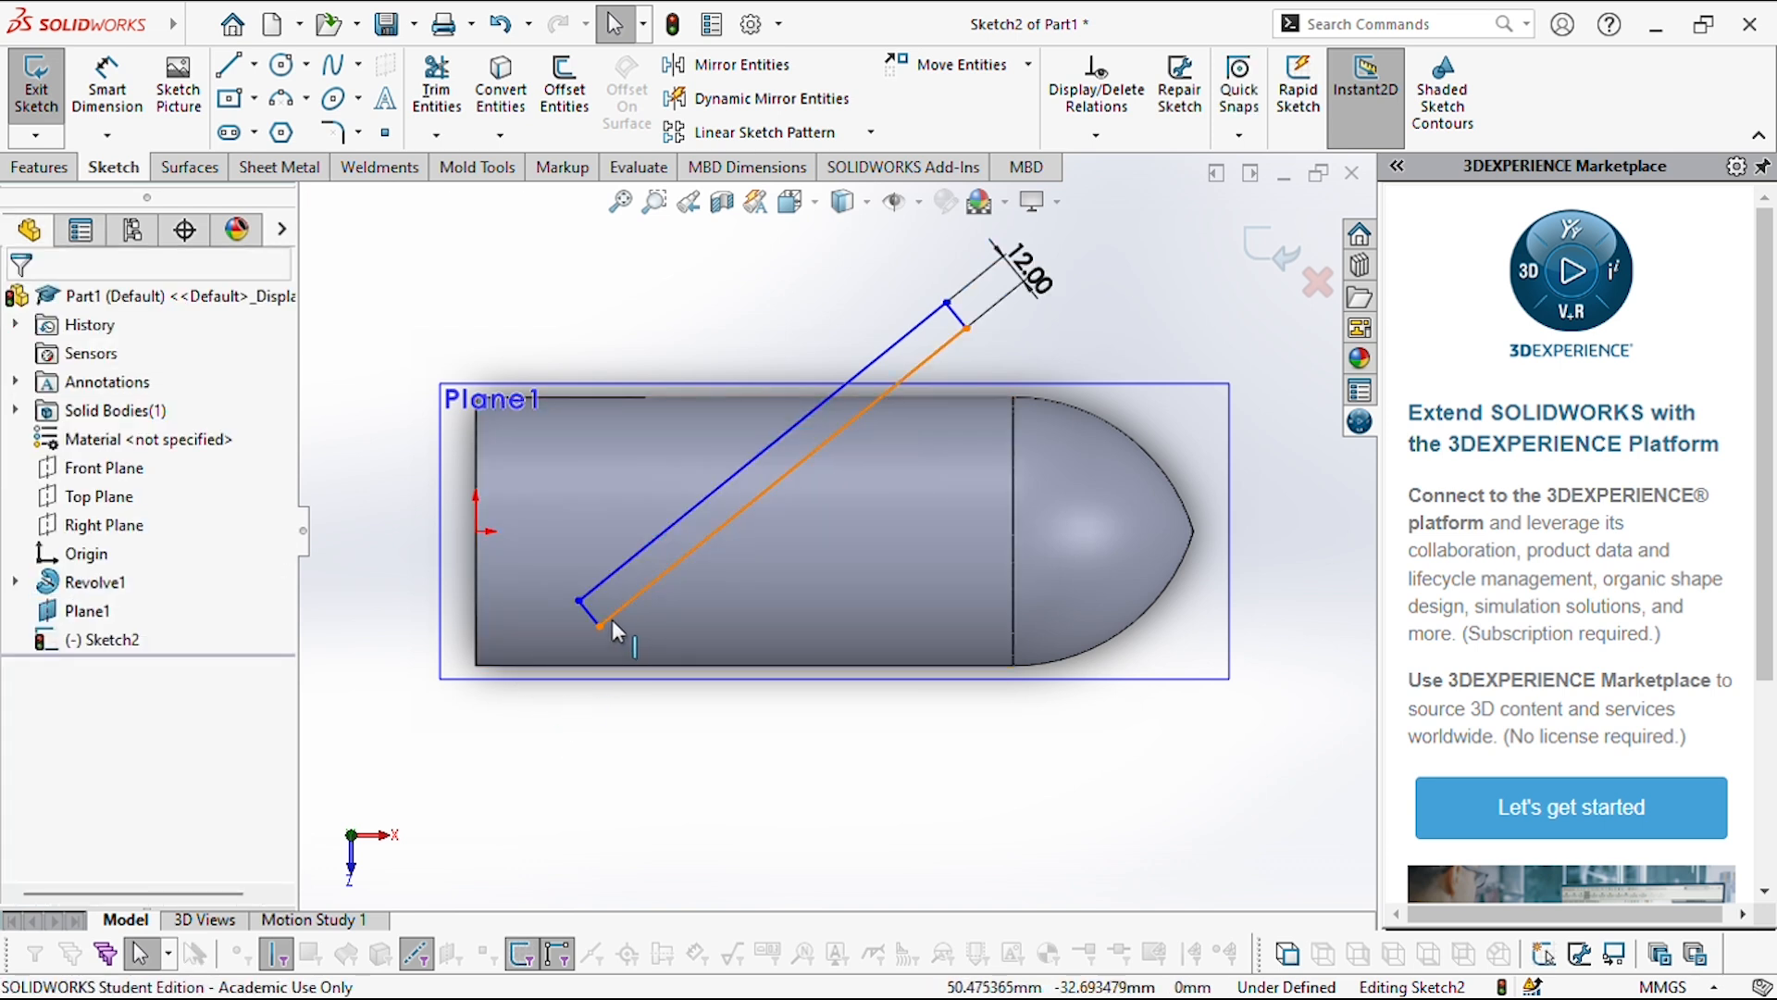
pyautogui.click(598, 637)
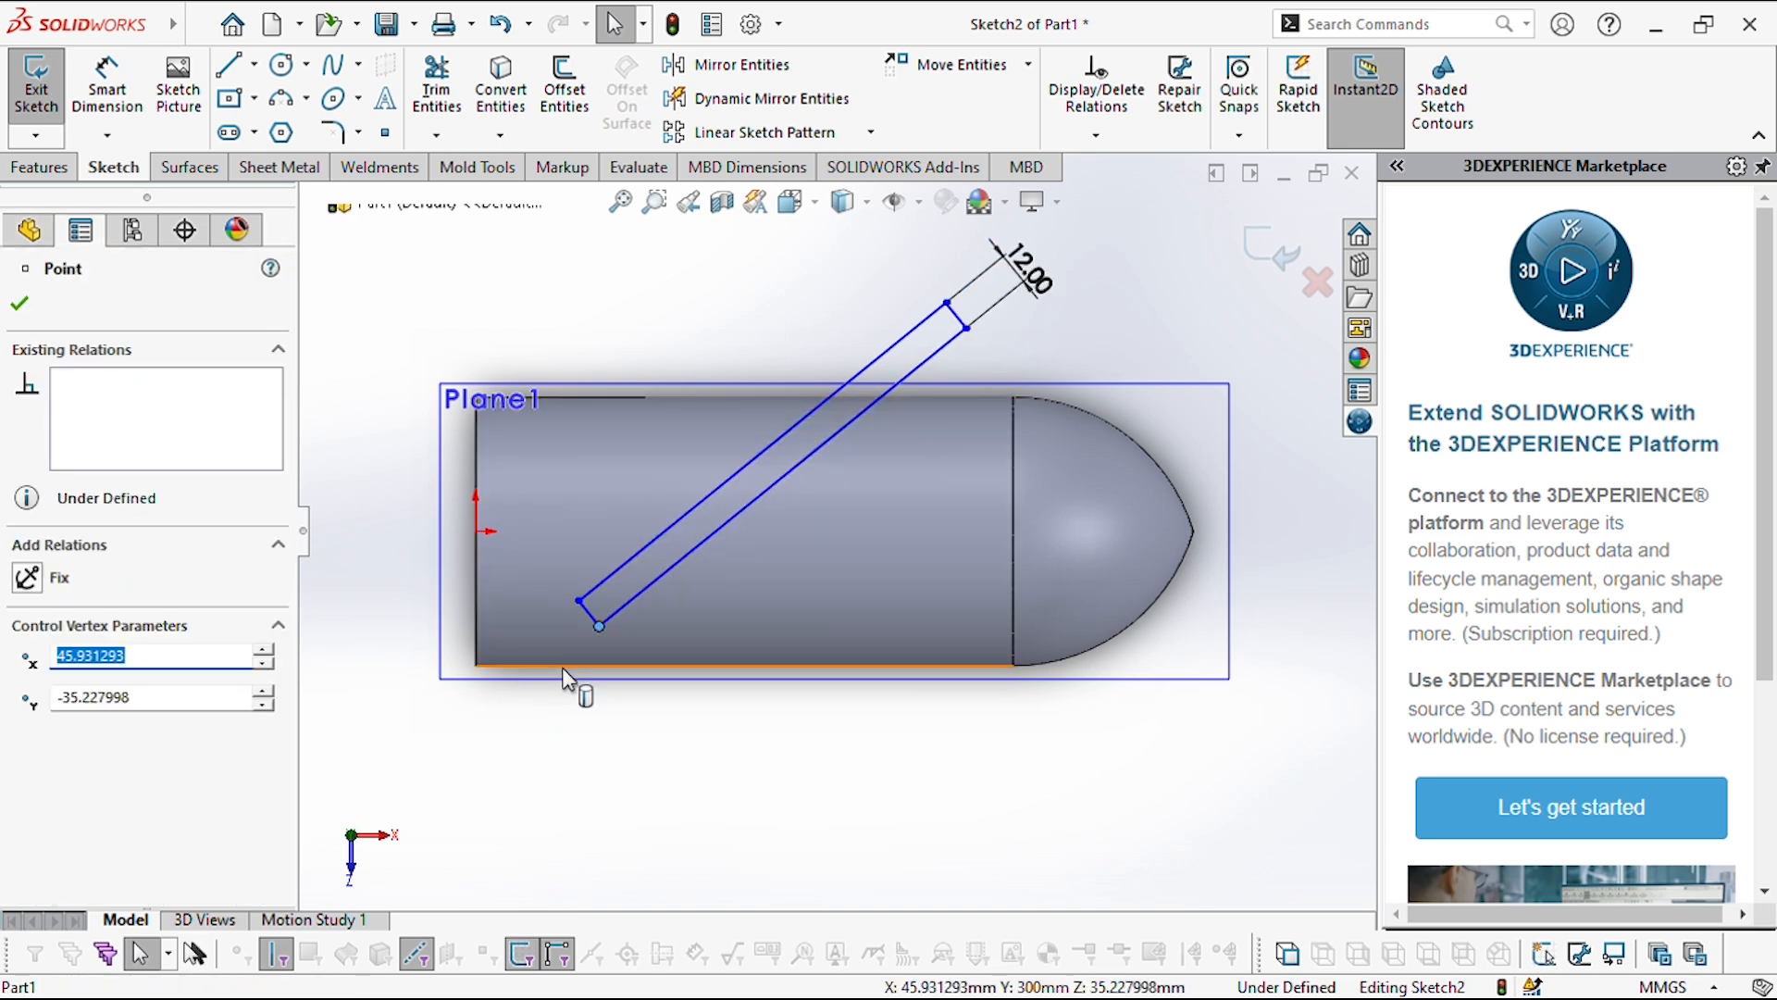
pyautogui.keyDown('ctrl'); pyautogui.click(565, 668); pyautogui.keyUp('ctrl')
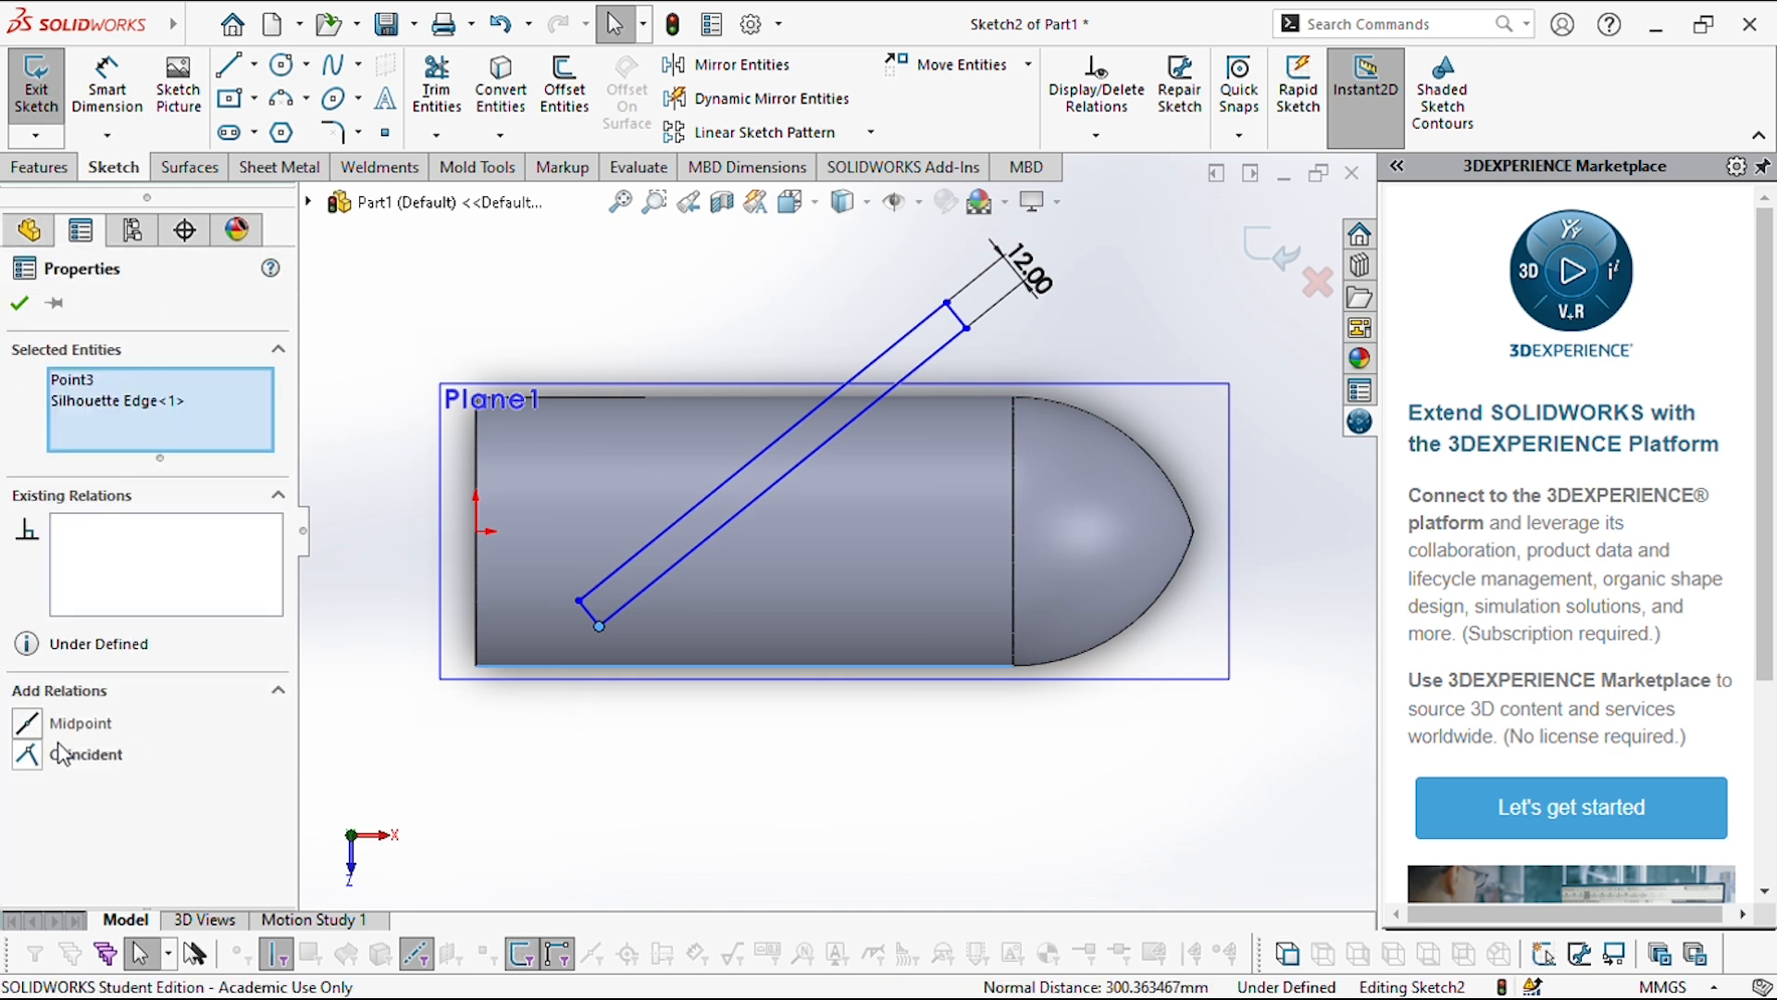
pyautogui.click(28, 755)
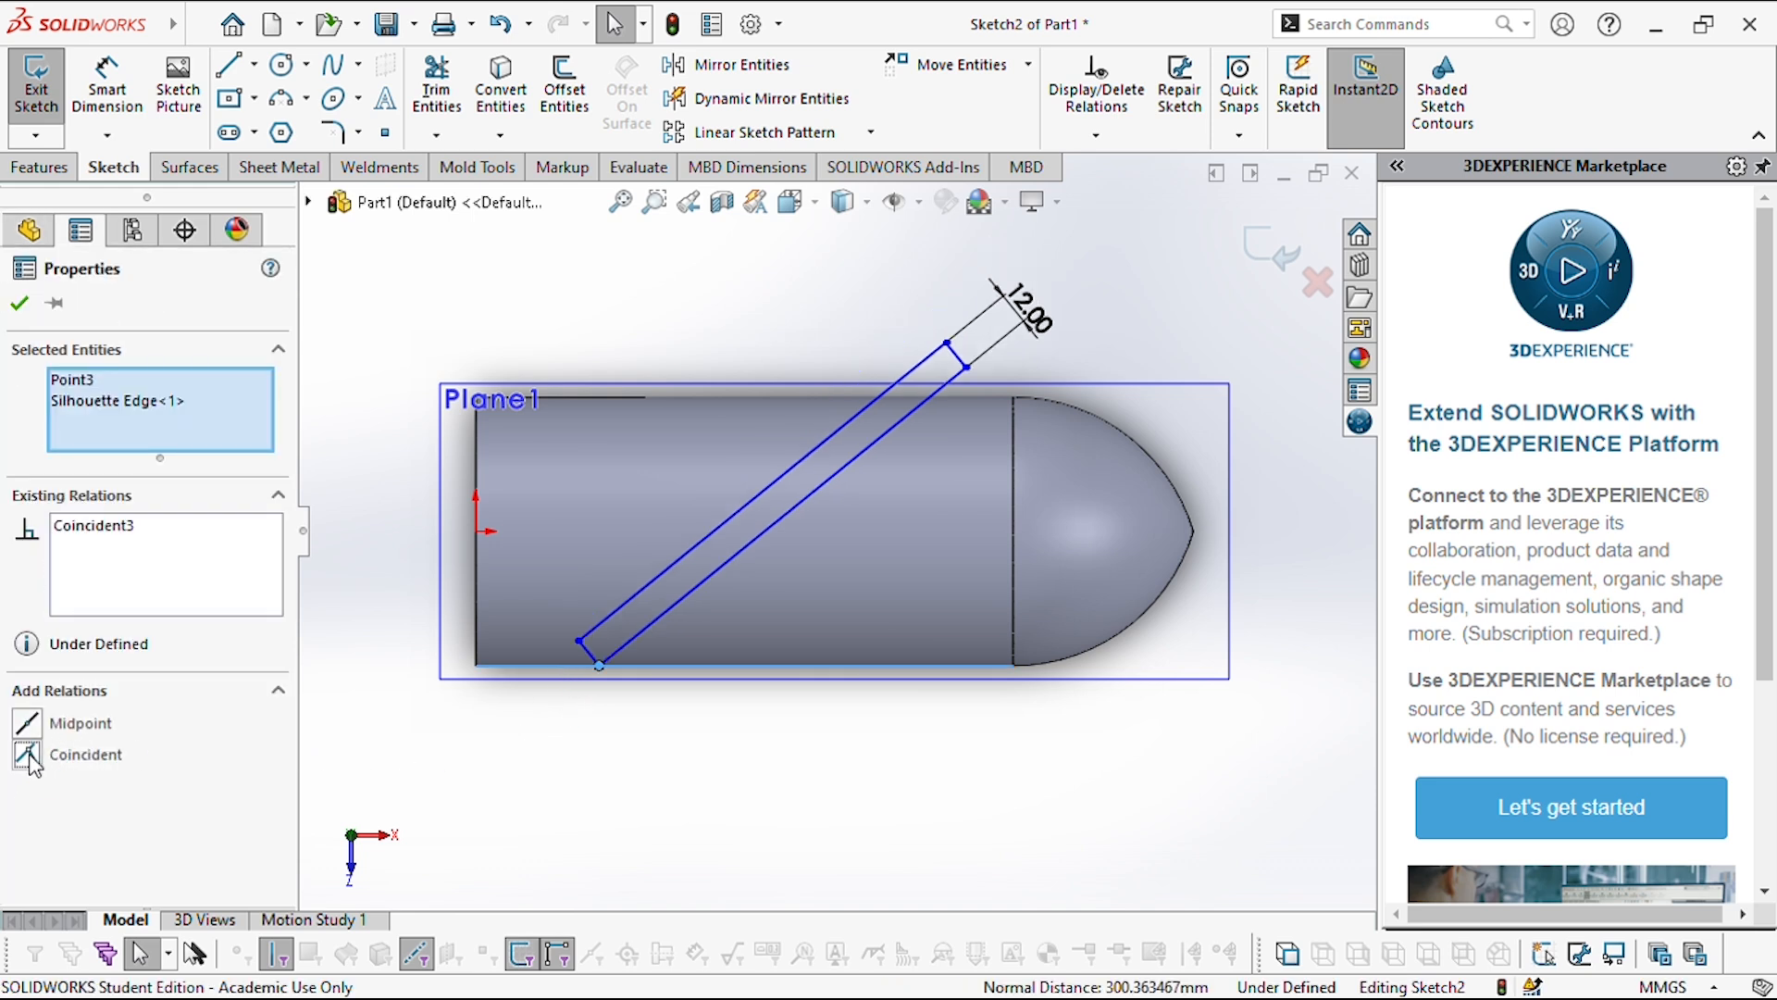
pyautogui.click(480, 763)
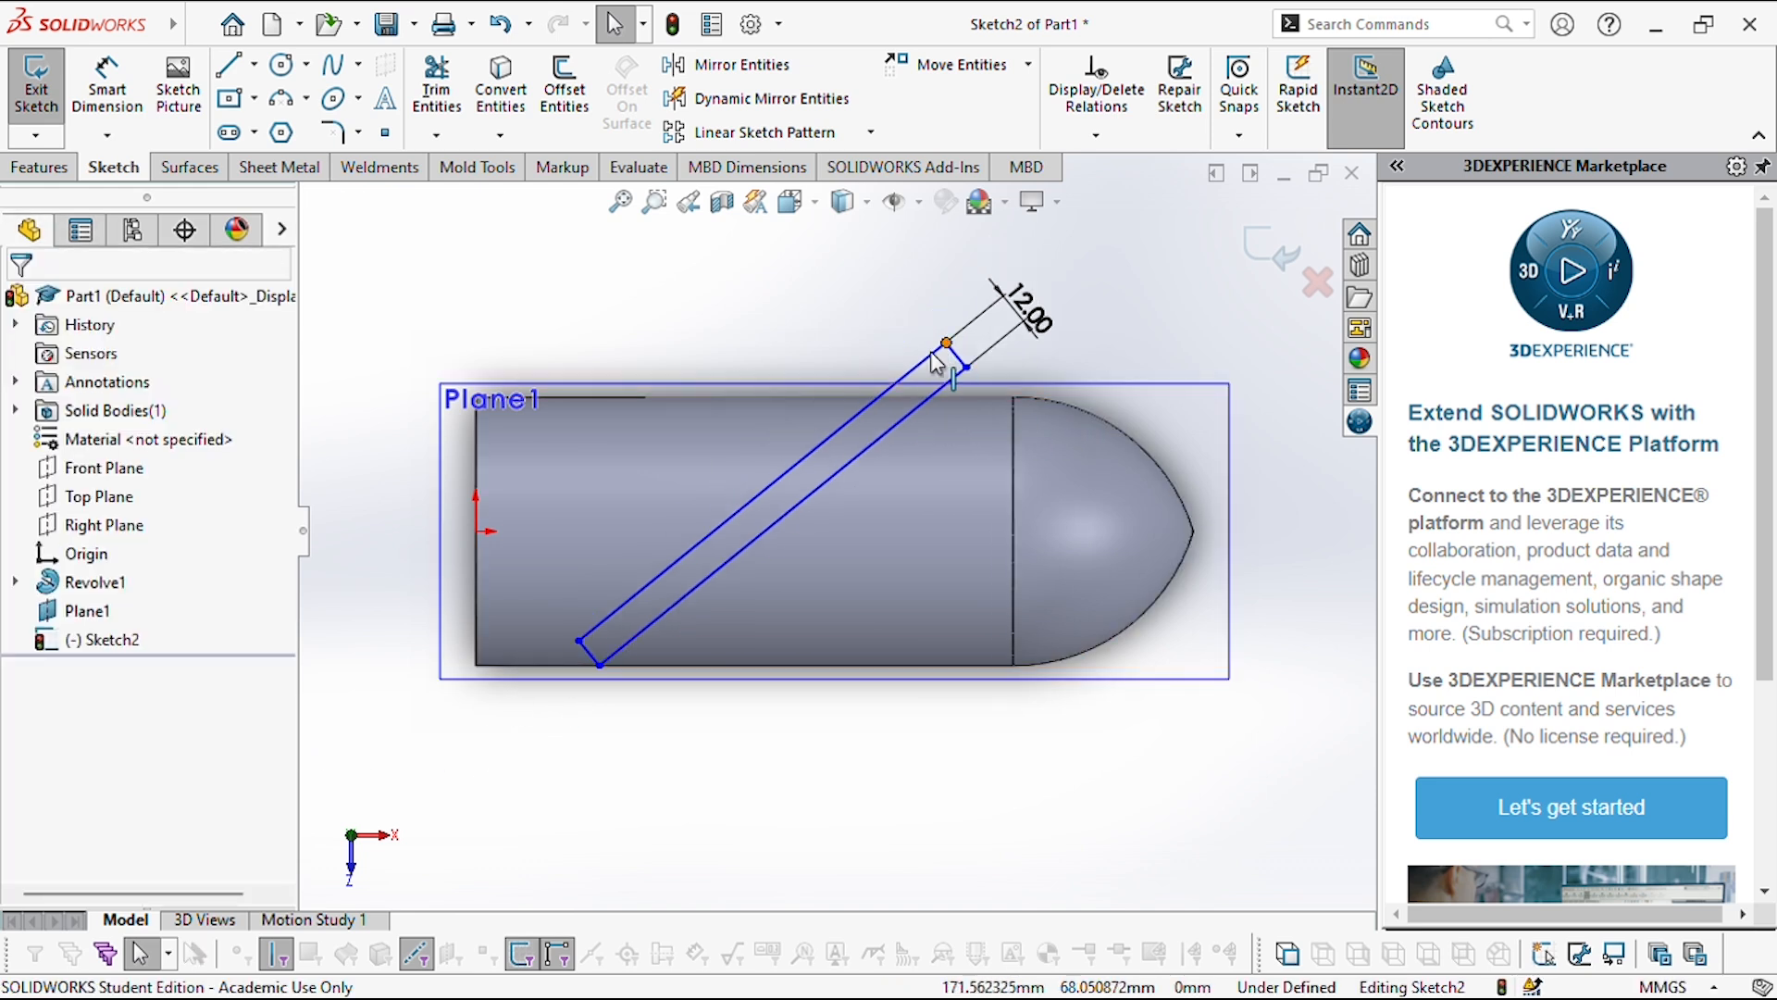
# - Dimension the horizontal span of the slanted rectangle's upper long side at 130 mm
pyautogui.click(107, 85)
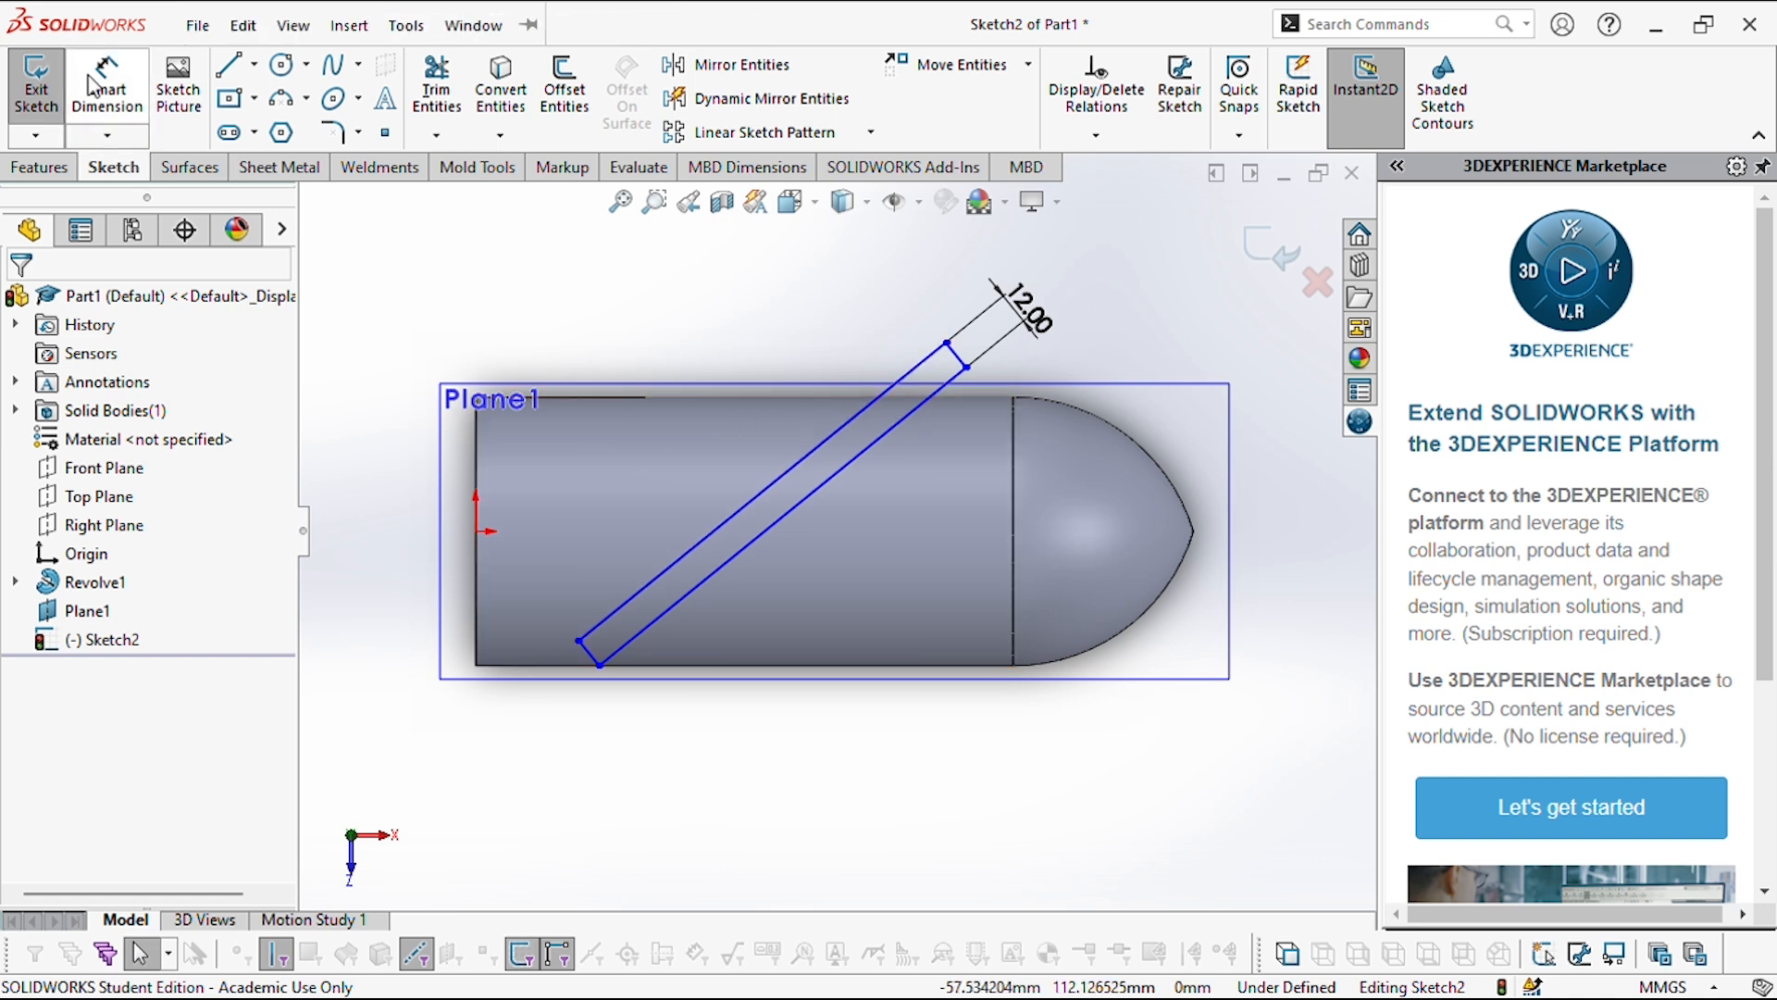
pyautogui.click(727, 520)
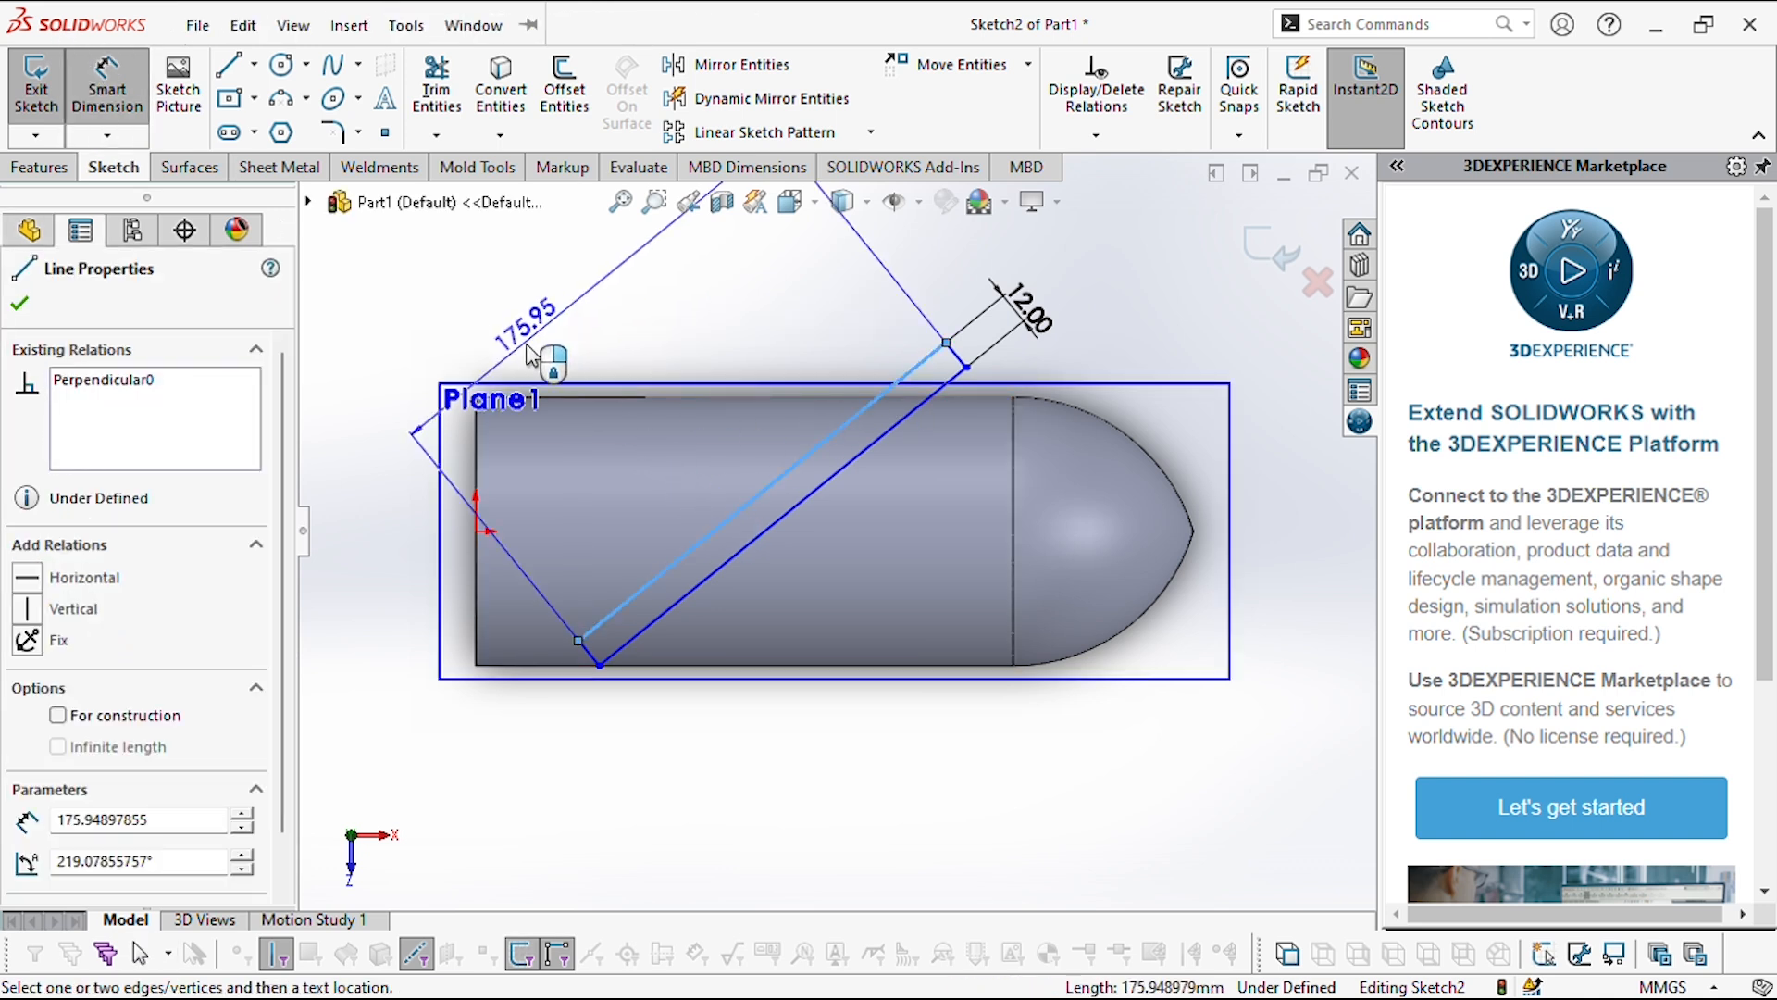
pyautogui.click(635, 315)
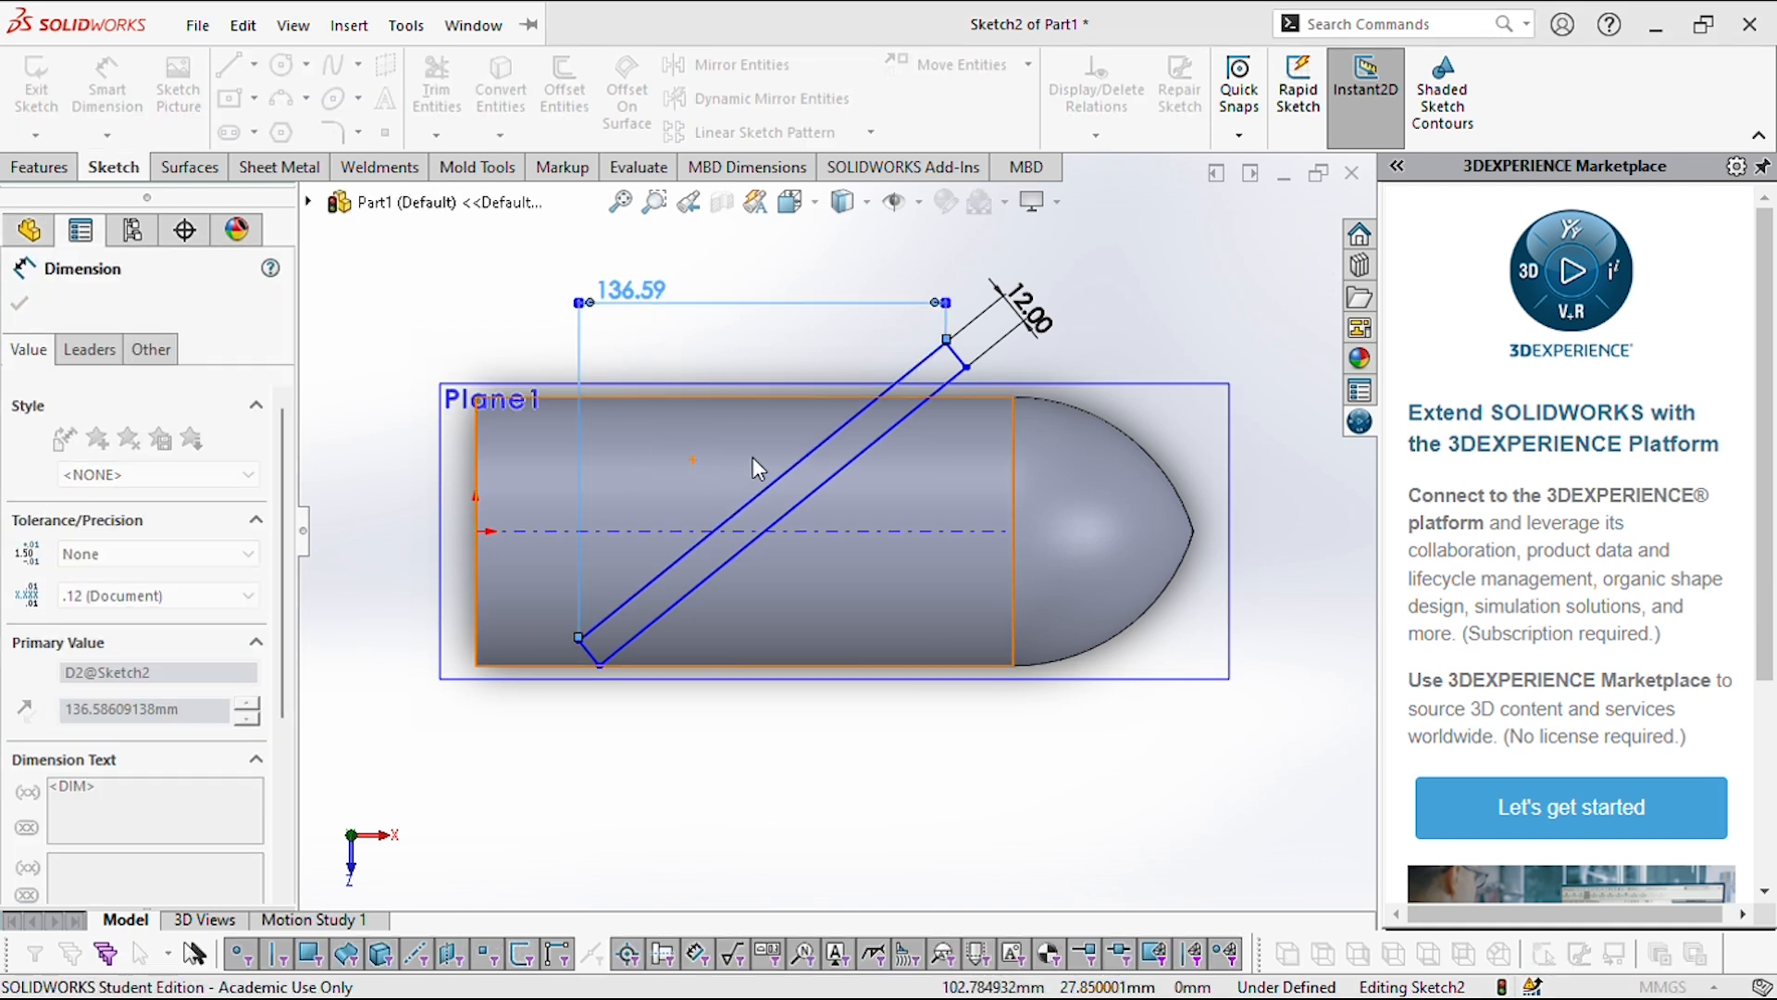
pyautogui.press('Return')
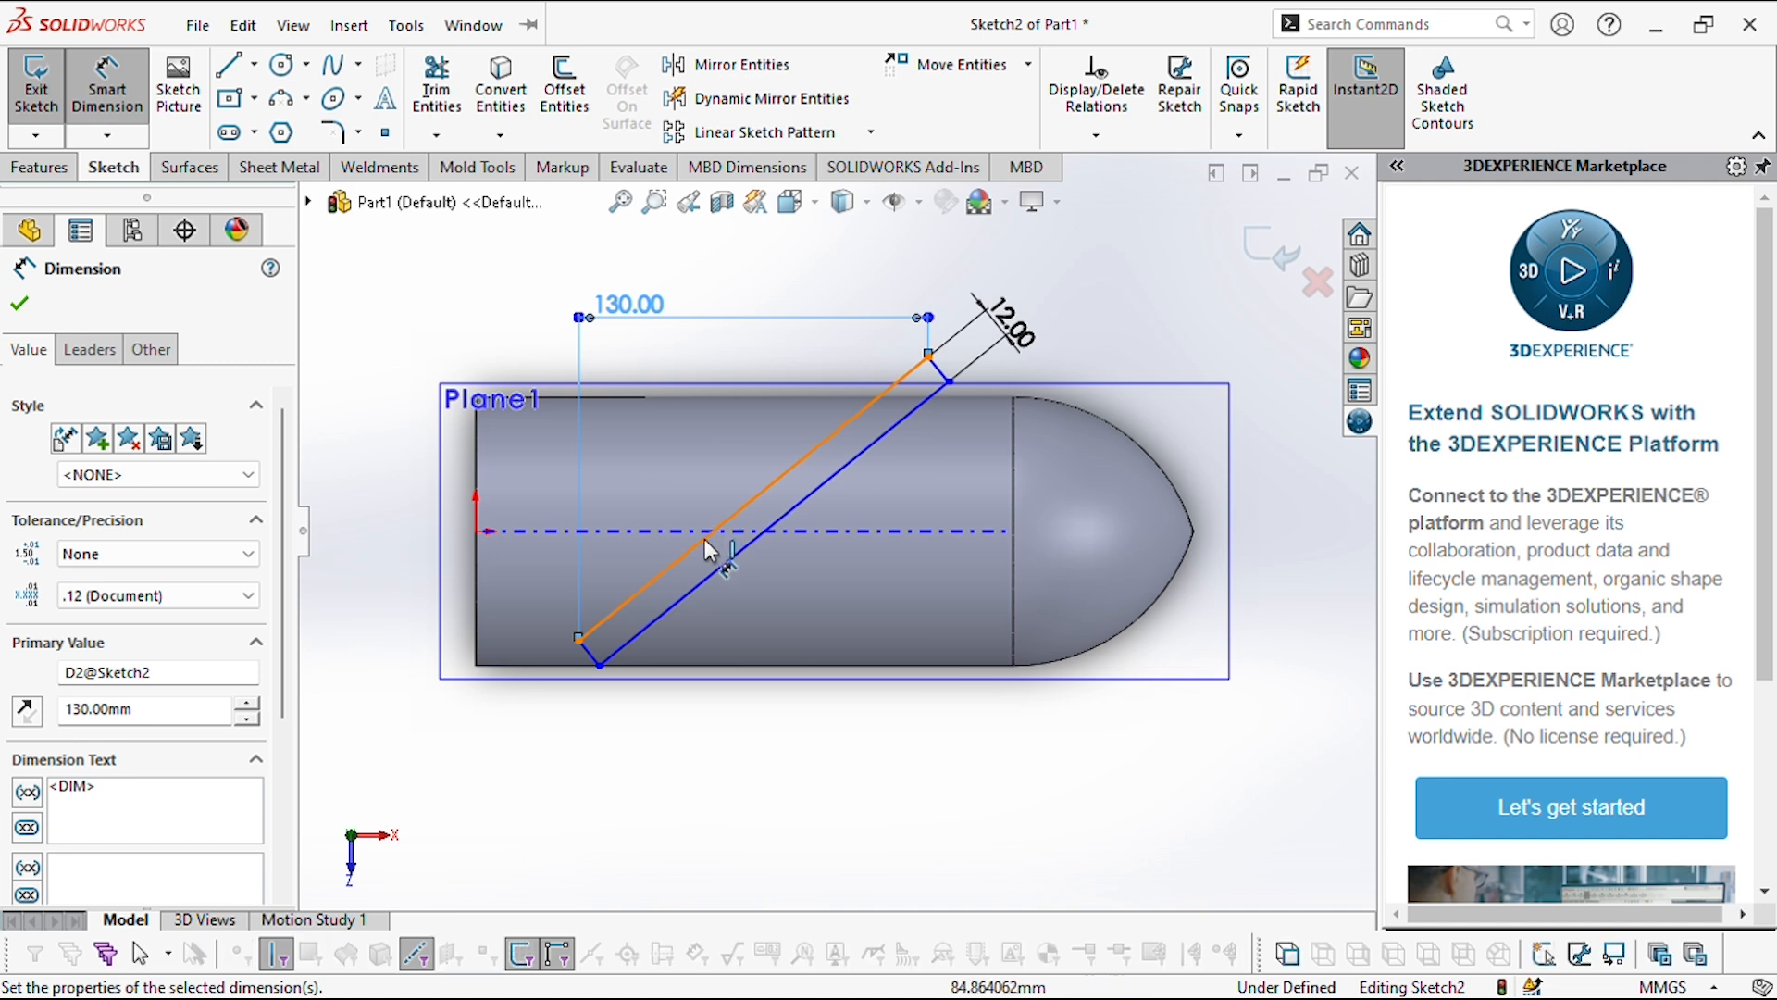
# - Add an aligned dimension of 160 mm along the slanted rectangle's upper long side
pyautogui.click(672, 568)
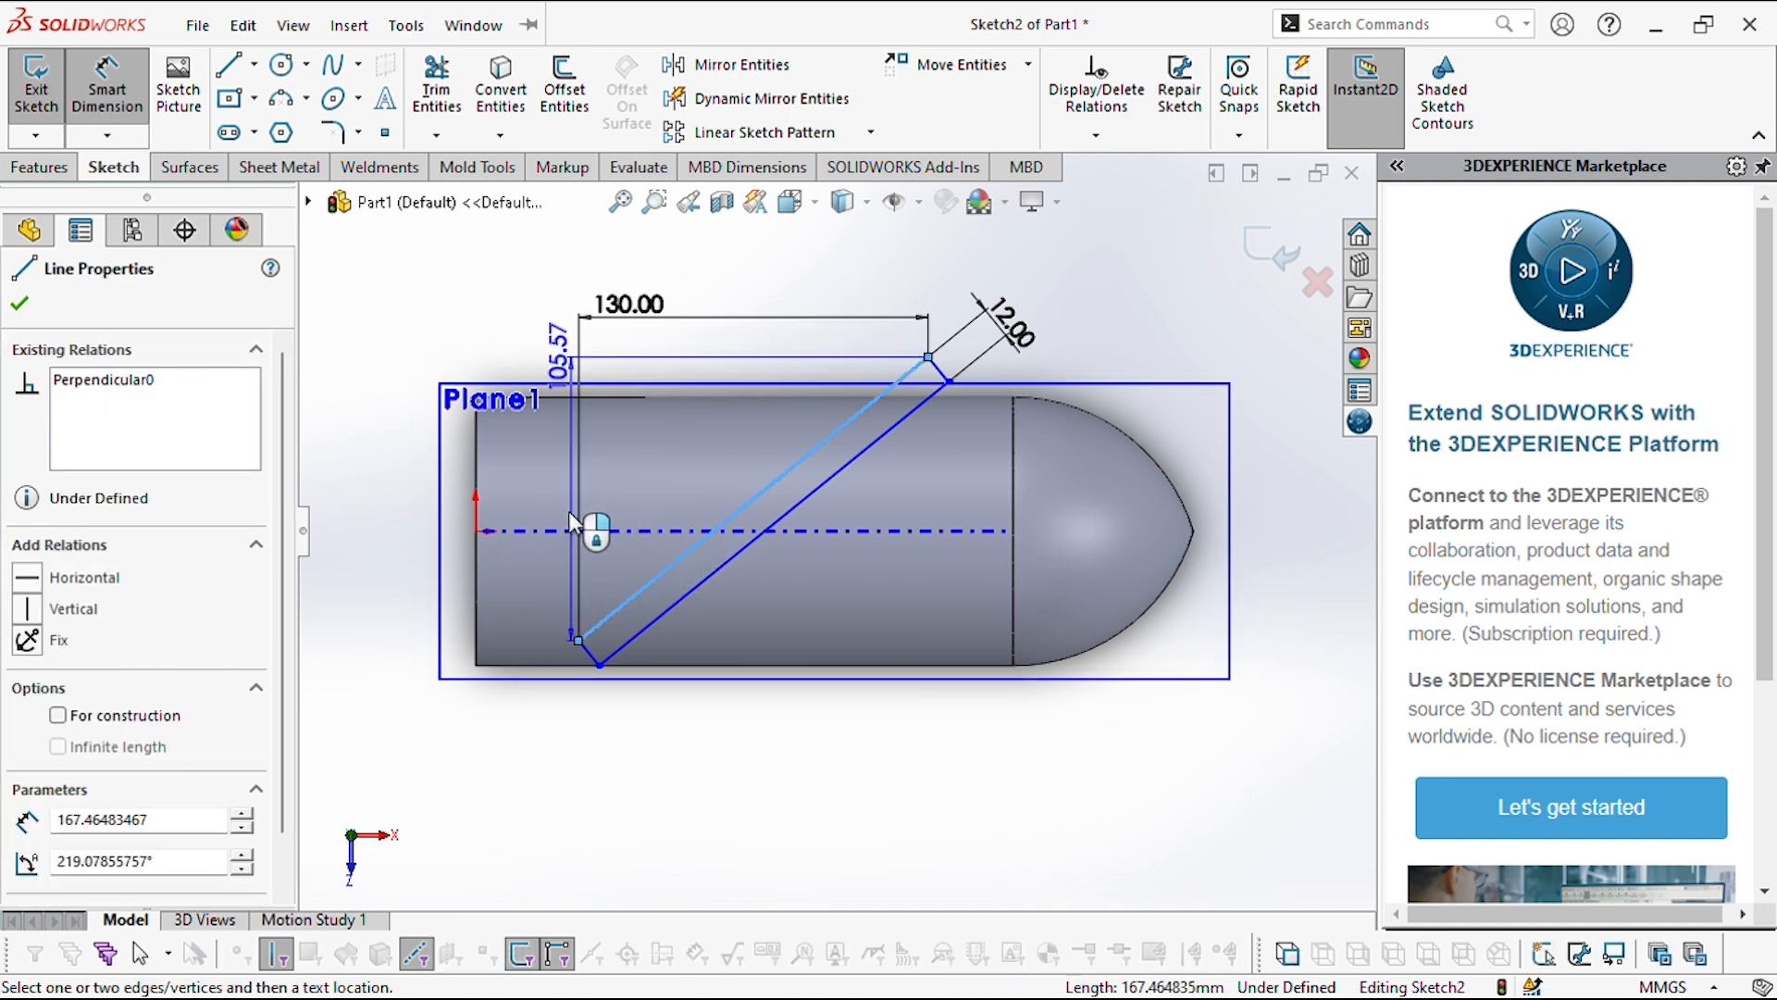
pyautogui.click(592, 518)
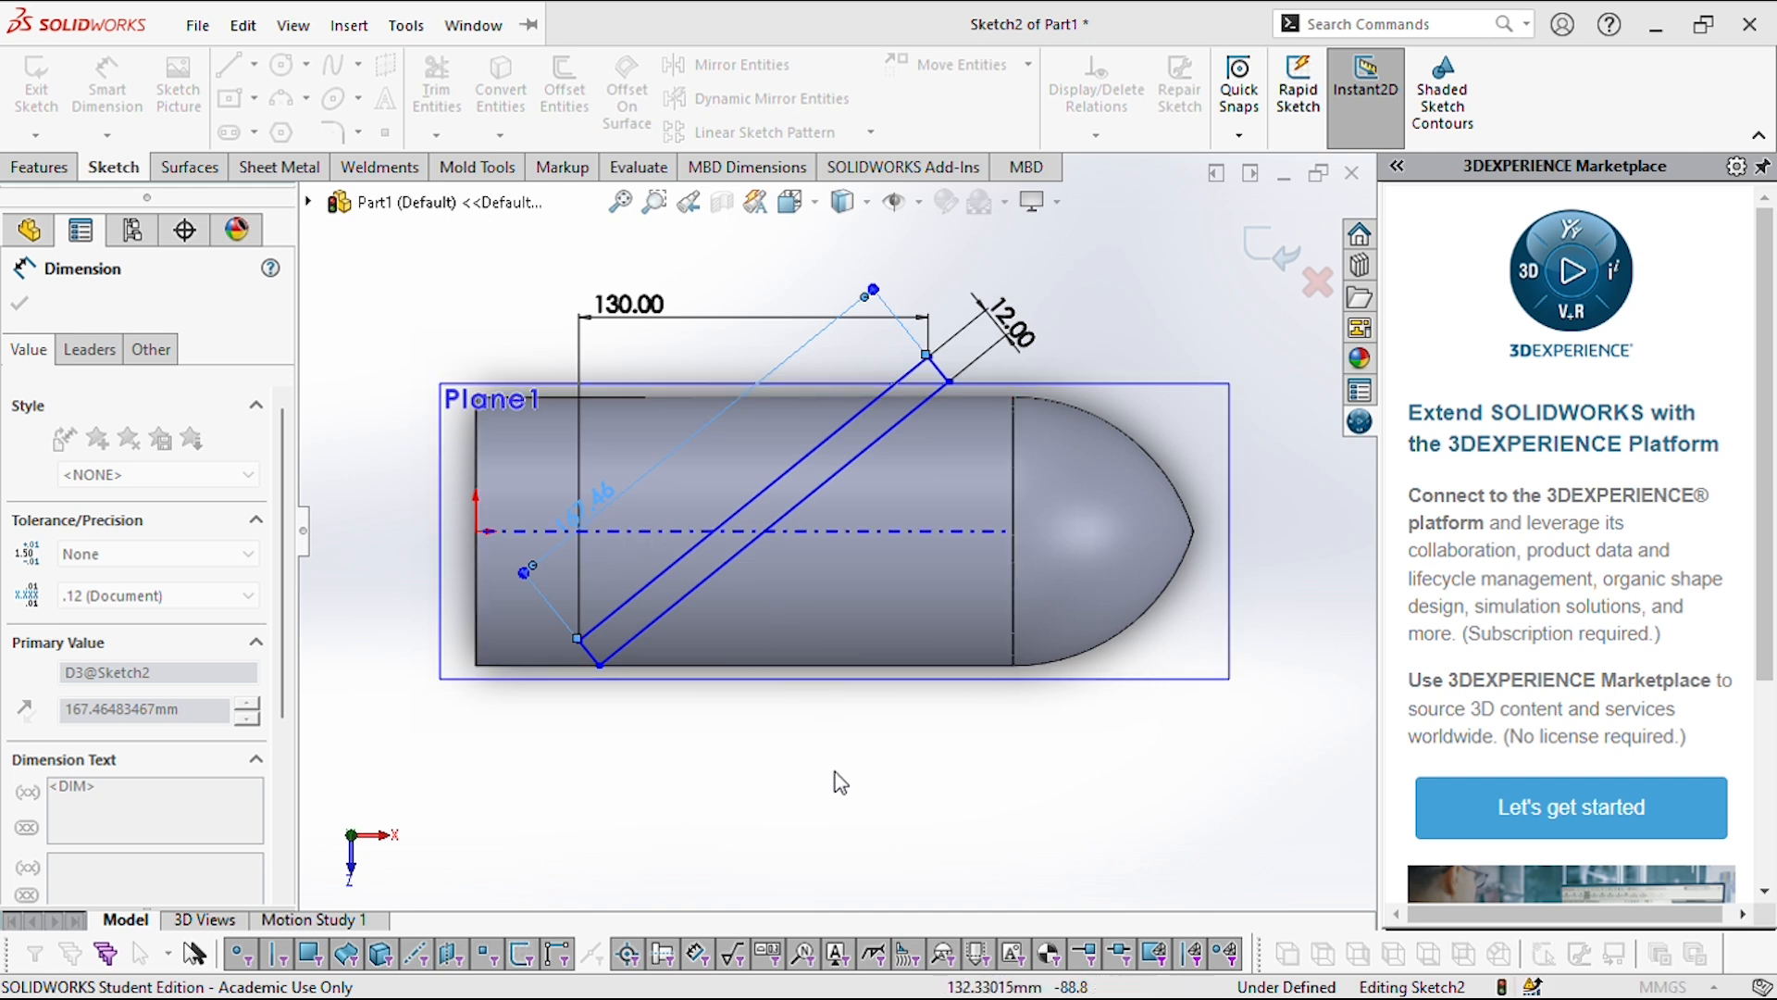
pyautogui.write('160')
pyautogui.press('Return')
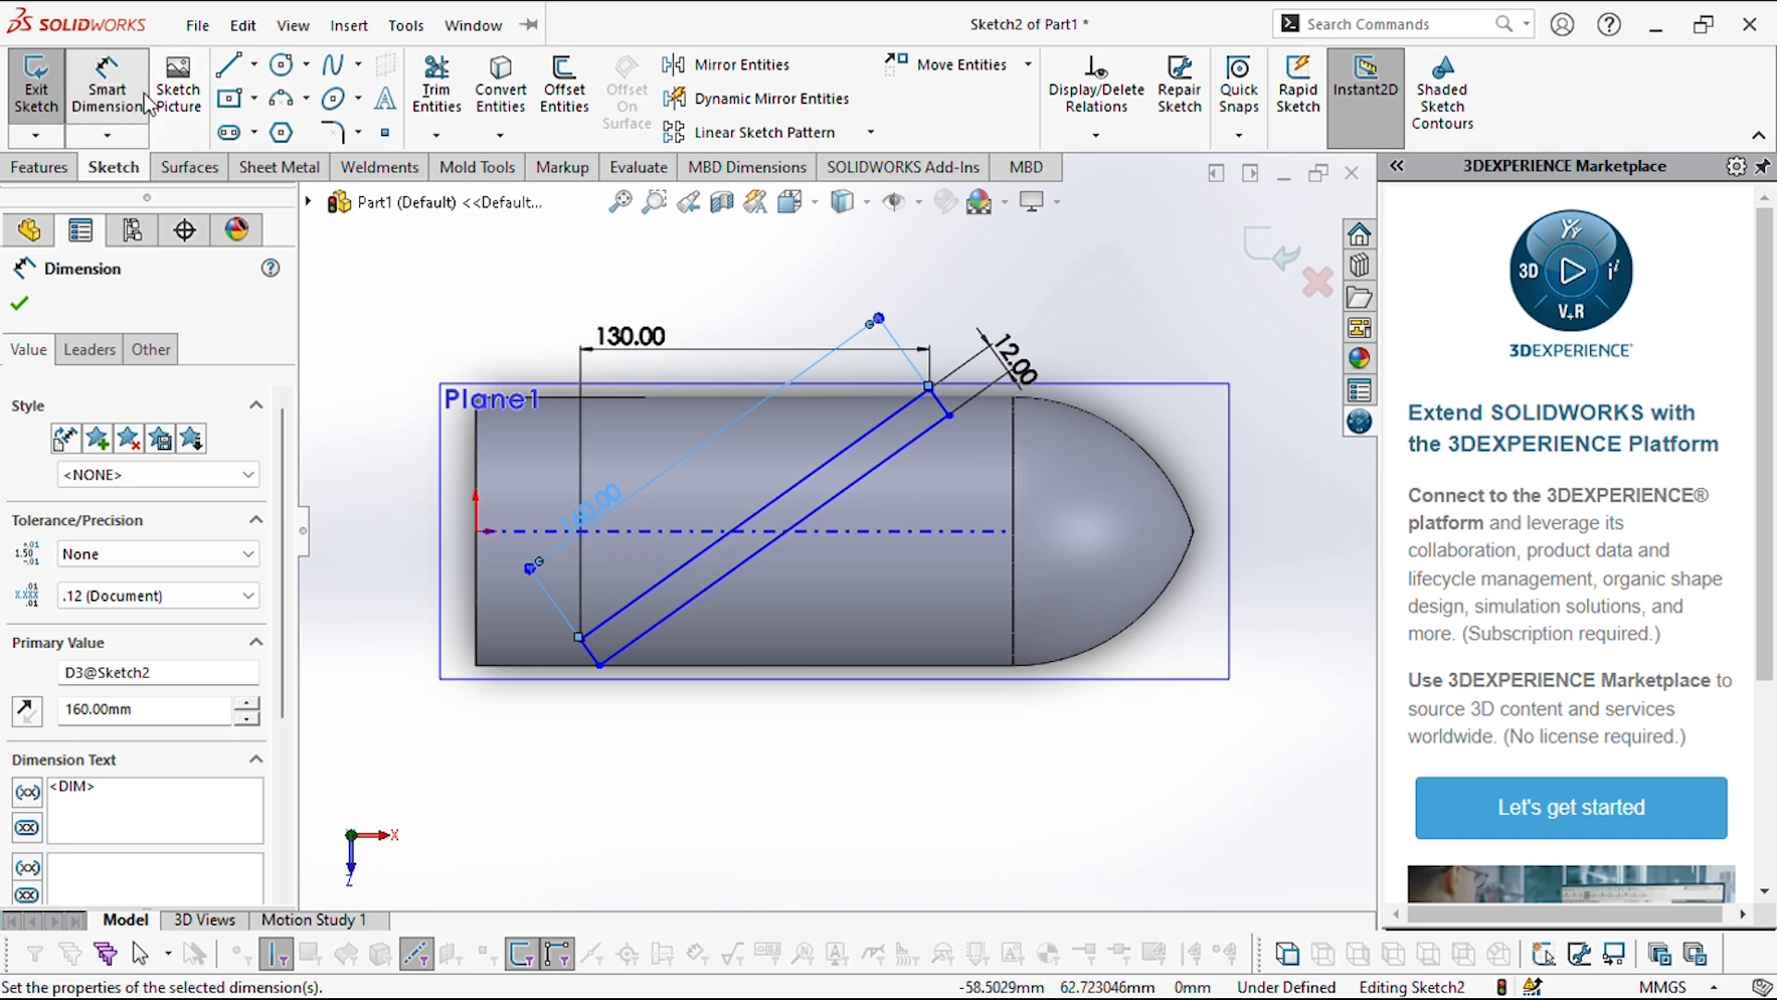
# - Shift the slanted rectangle towards the cylinder's flat end, dimension its lowest corner 35 mm from that end, and close the sketch
pyautogui.click(110, 102)
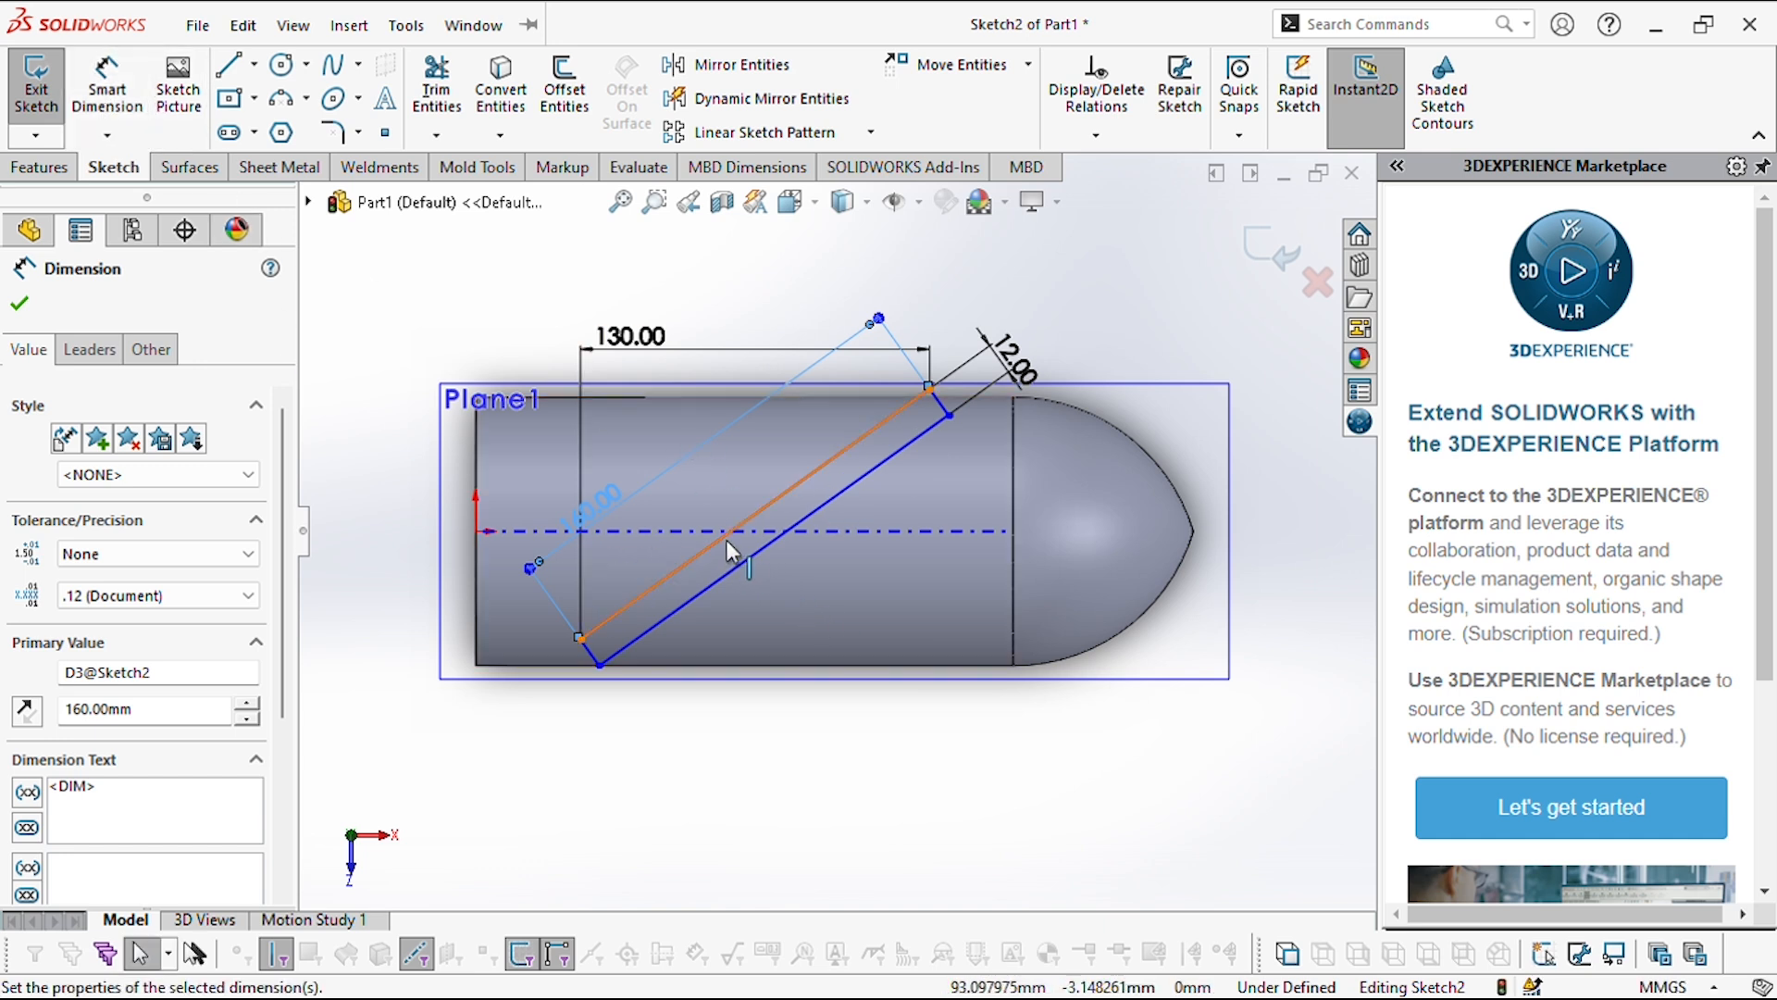
pyautogui.moveTo(719, 546)
pyautogui.mouseDown()
pyautogui.moveTo(653, 545)
pyautogui.moveTo(770, 520)
pyautogui.moveTo(696, 525)
pyautogui.mouseUp()
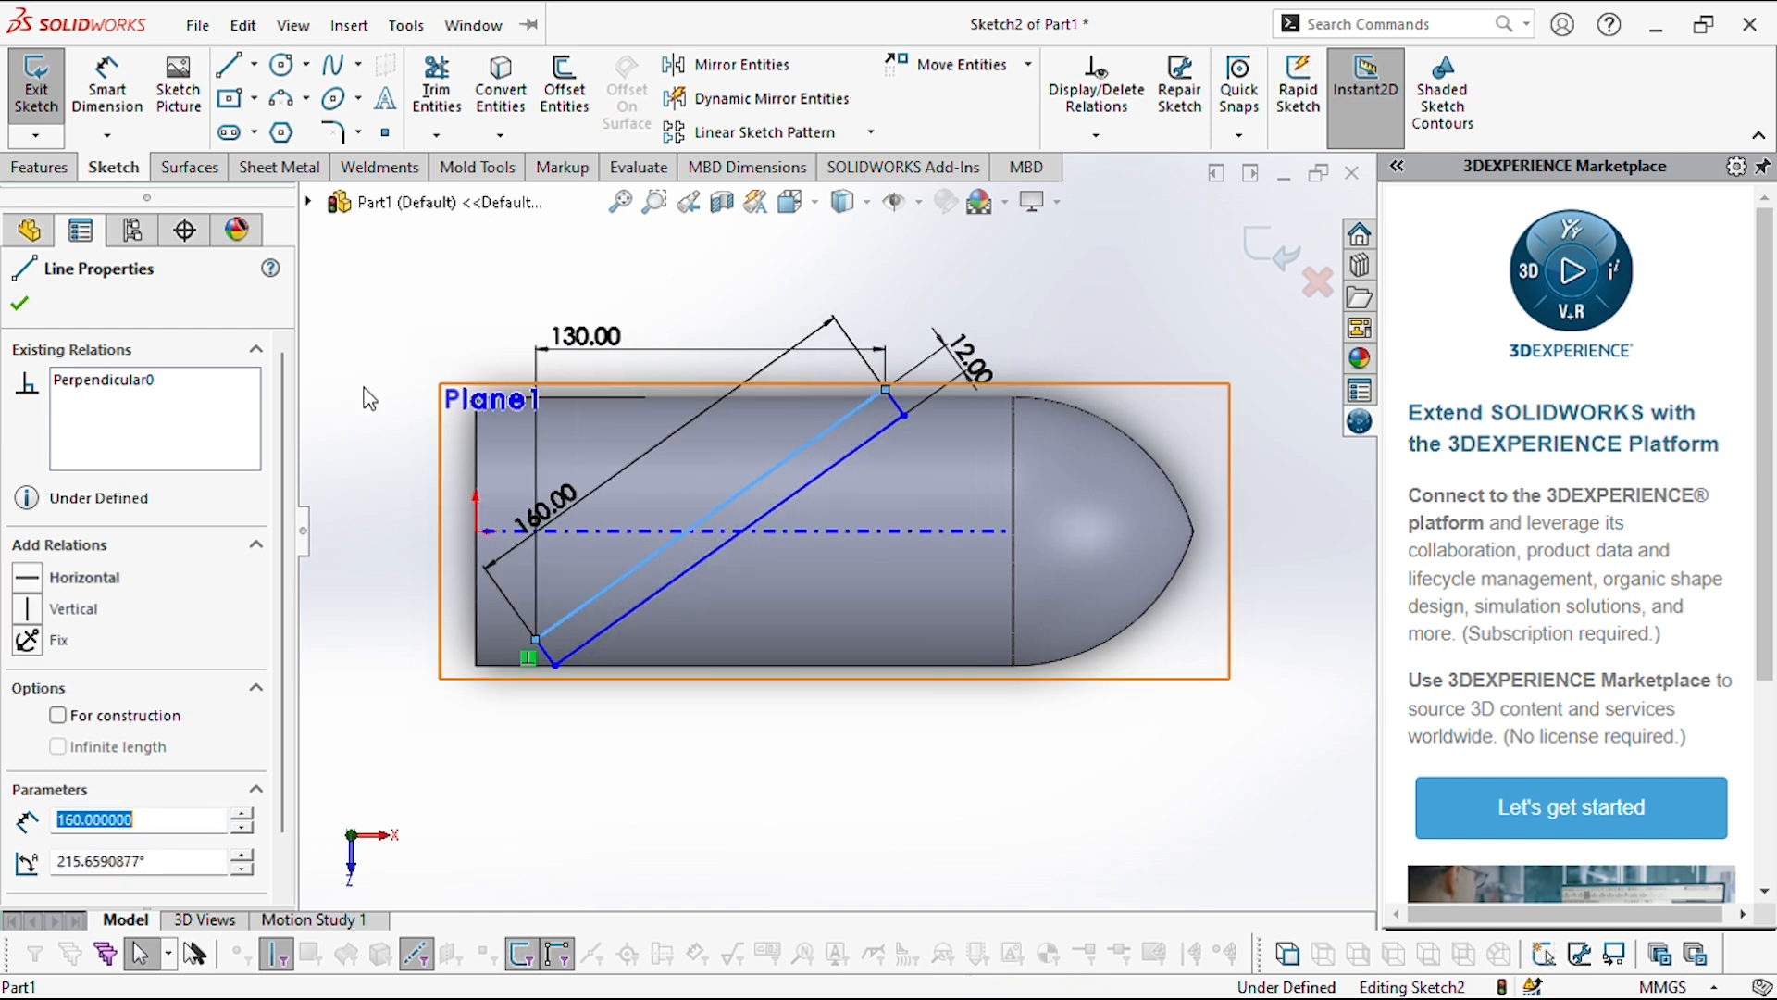
pyautogui.click(82, 61)
pyautogui.click(556, 664)
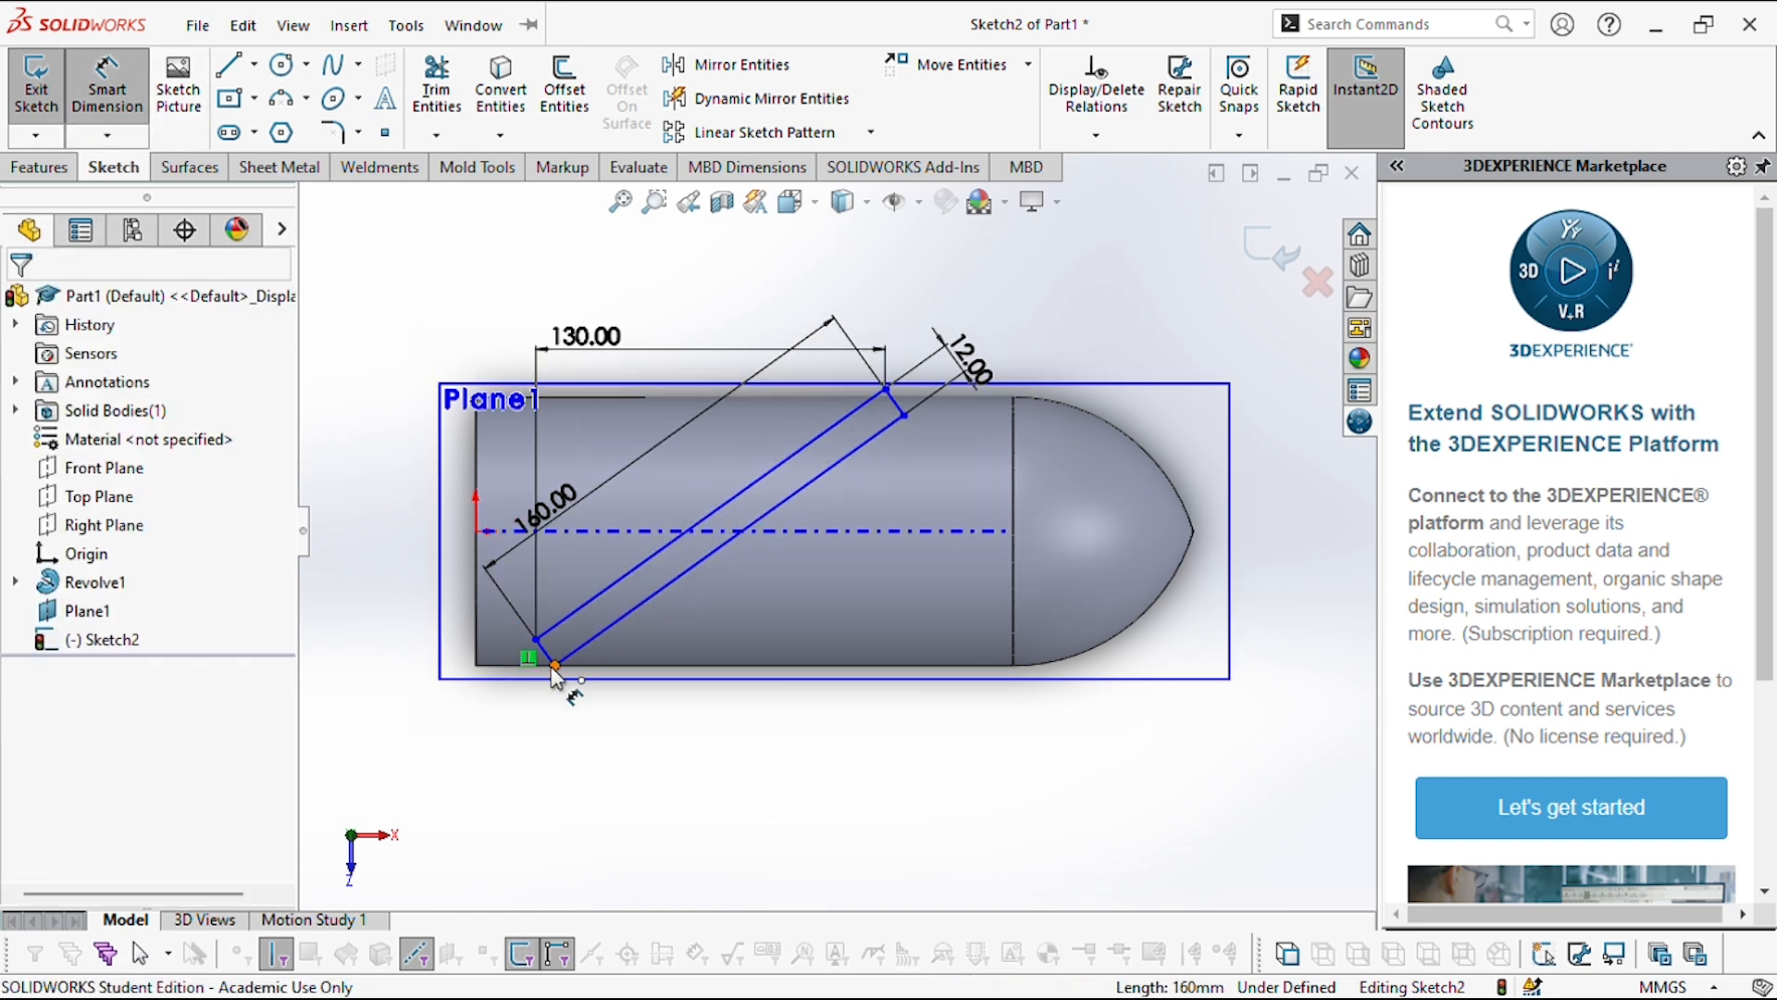
pyautogui.click(556, 666)
pyautogui.click(476, 648)
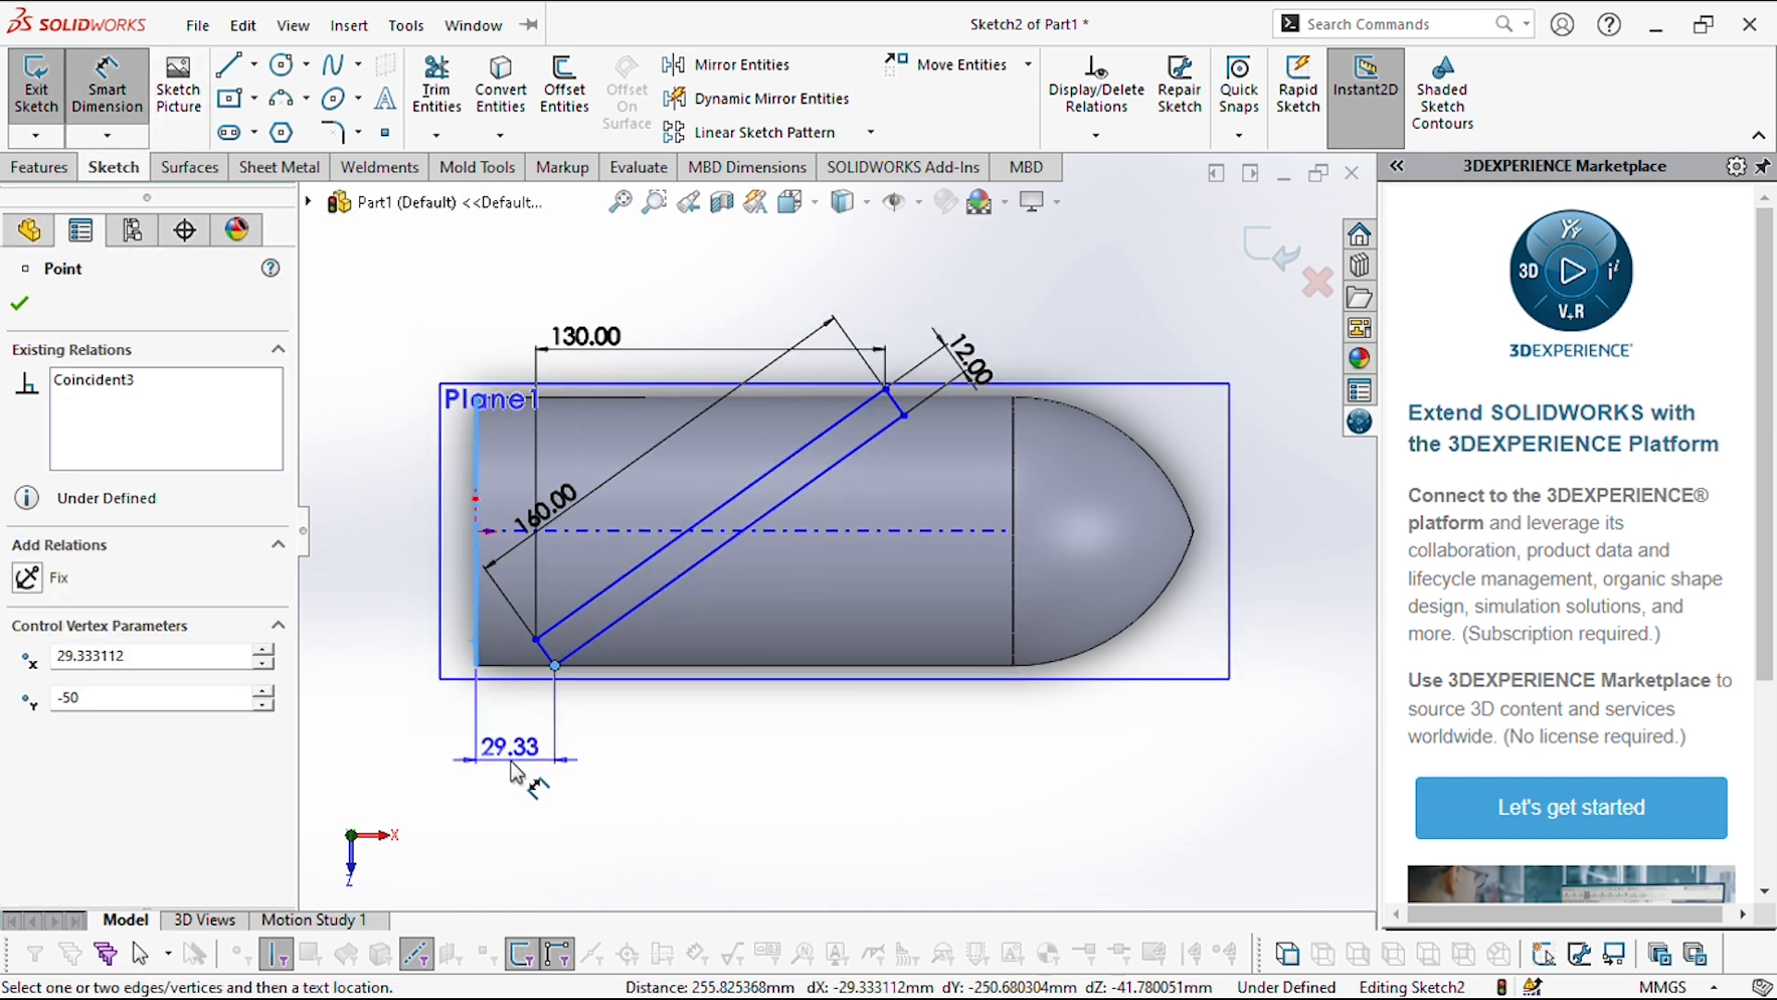
pyautogui.click(527, 782)
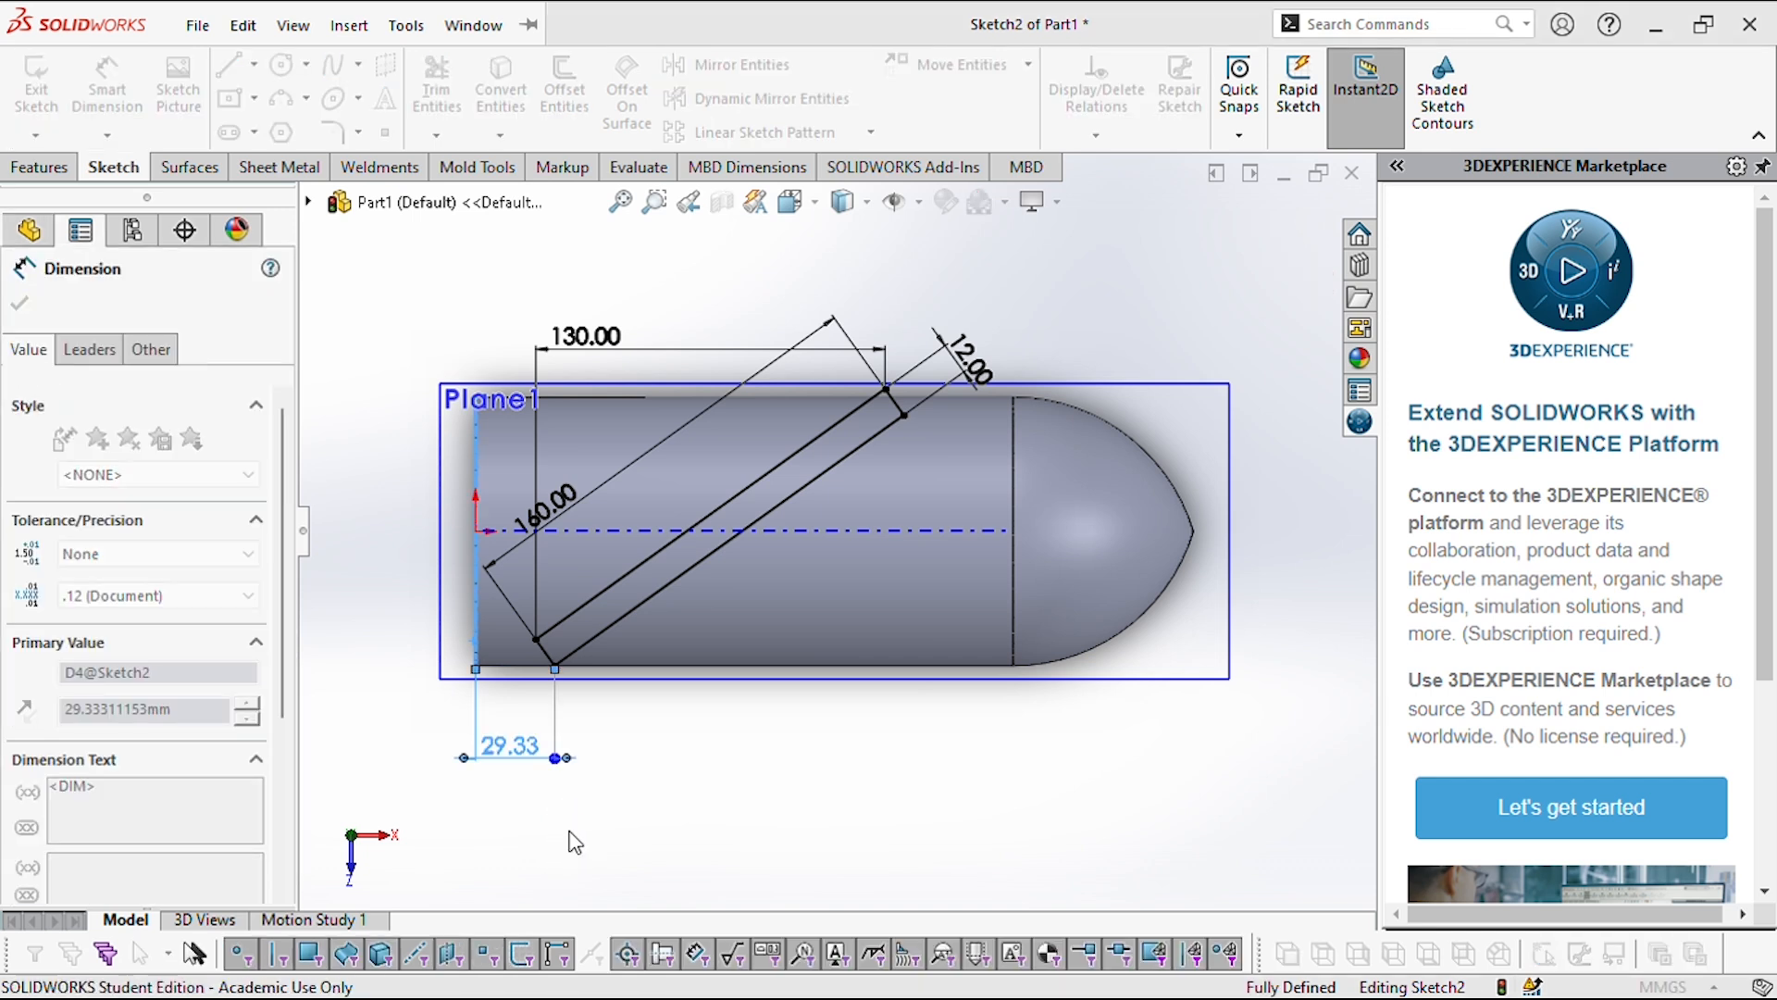
pyautogui.write('35')
pyautogui.press('Return')
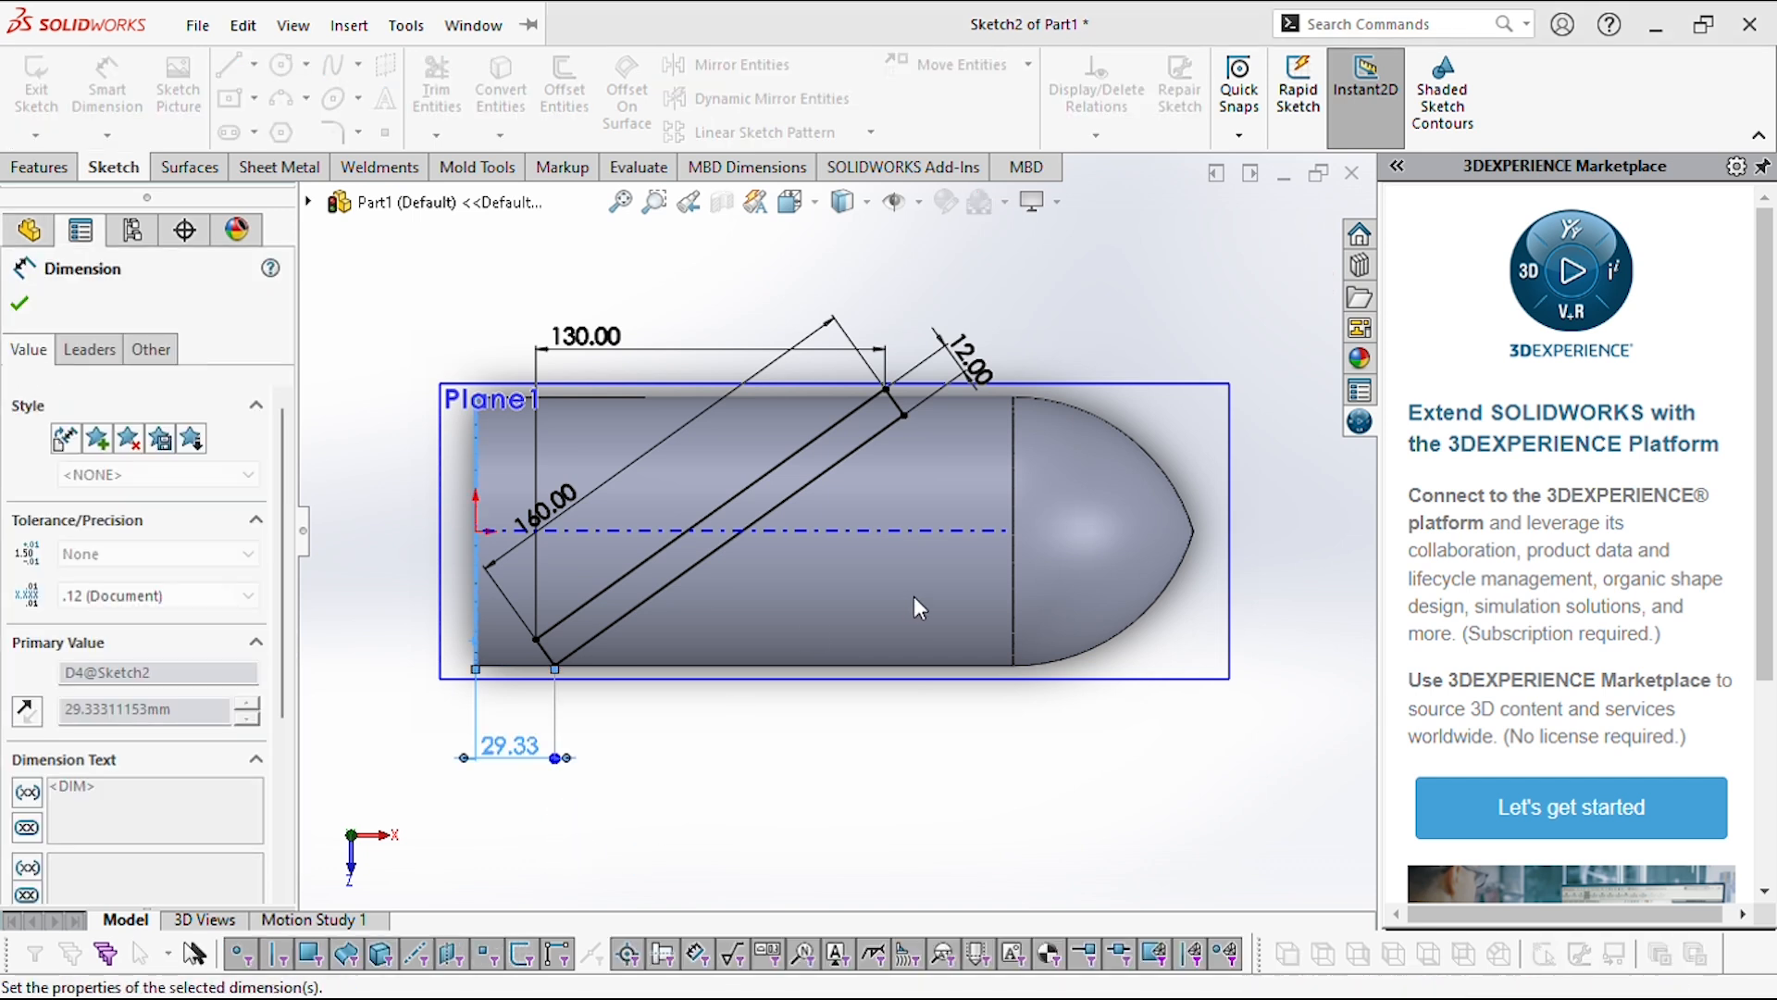
pyautogui.click(16, 307)
pyautogui.press('Escape')
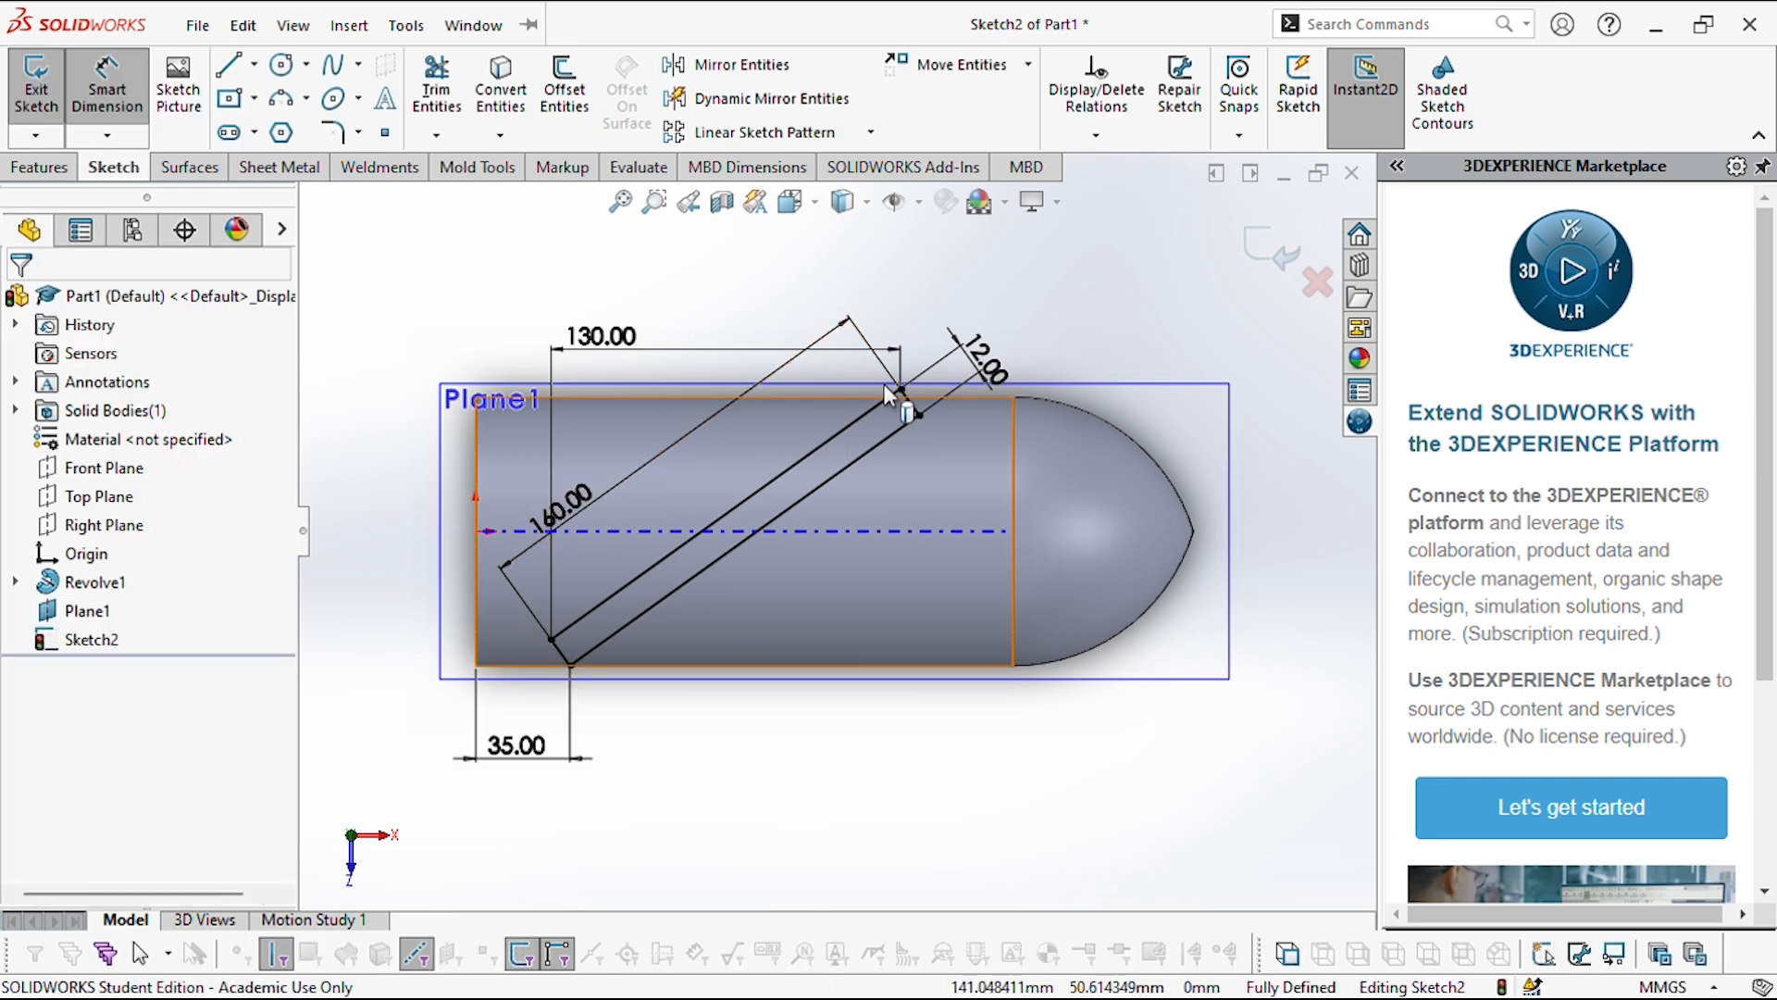
pyautogui.press('Escape')
pyautogui.click(1252, 248)
# - Start a sketch on the Top Plane and draw a horizontal centerline from the origin to the edge where the nose begins
pyautogui.moveTo(882, 742); pyautogui.dragTo(889, 599, button='middle')
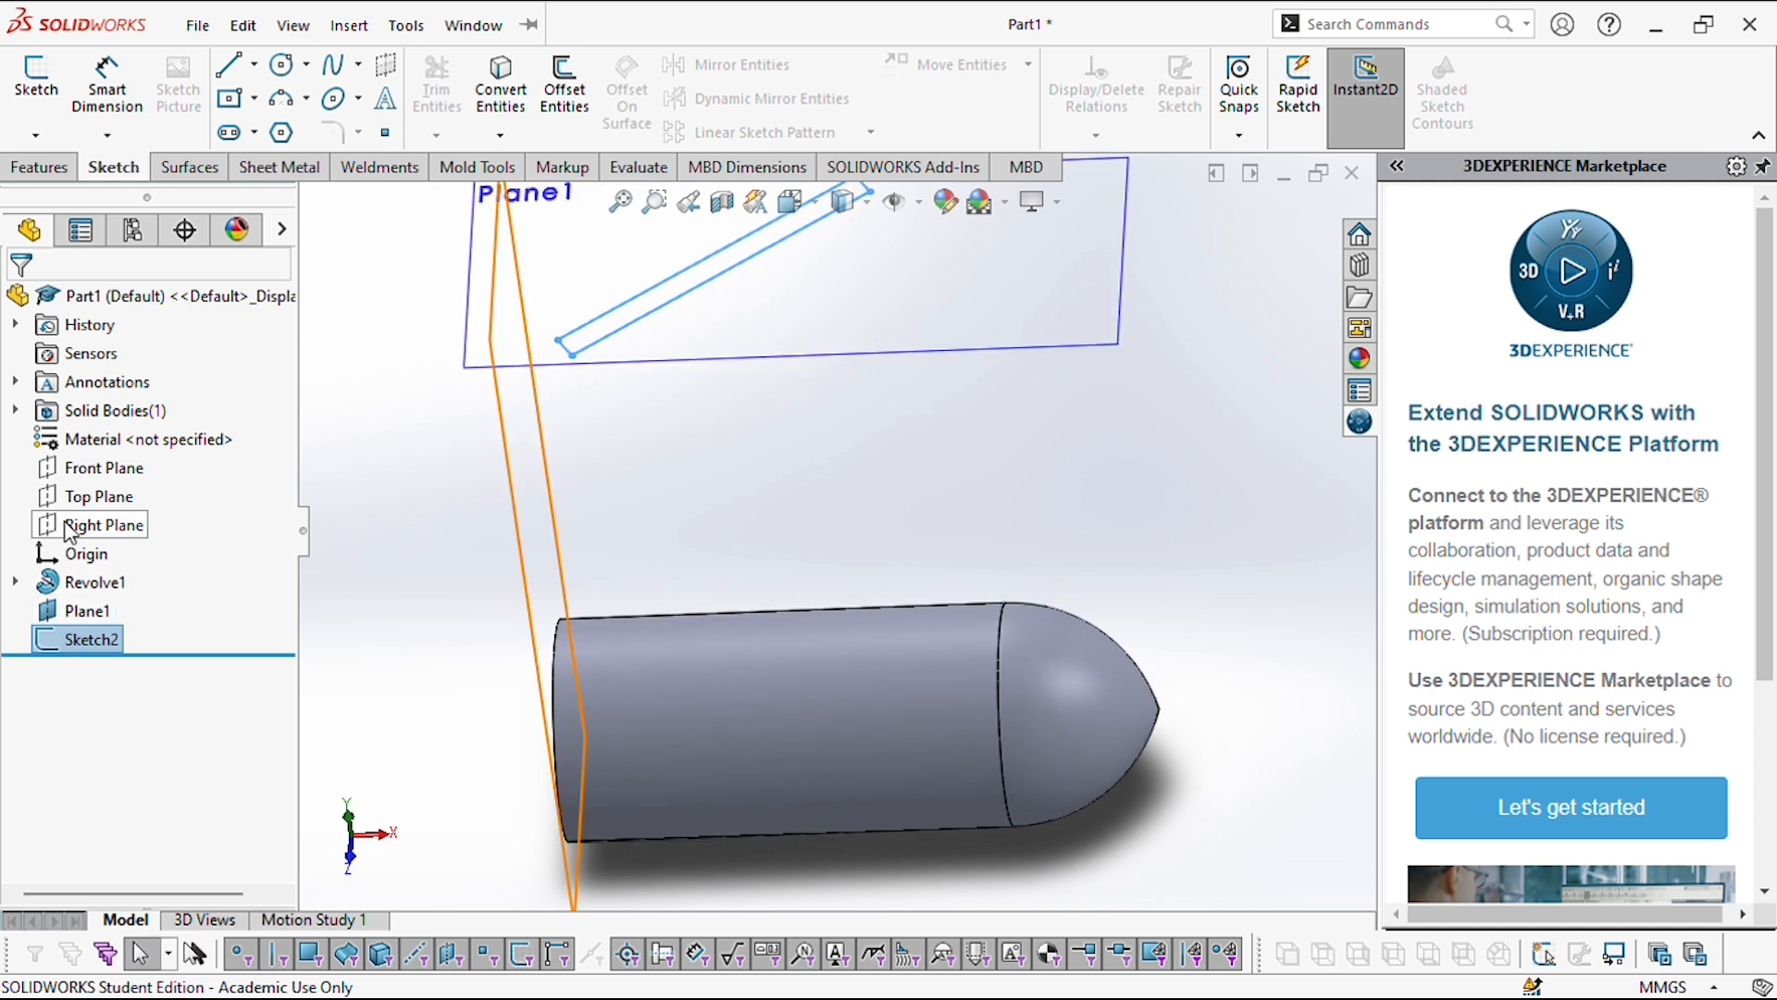
pyautogui.click(92, 499)
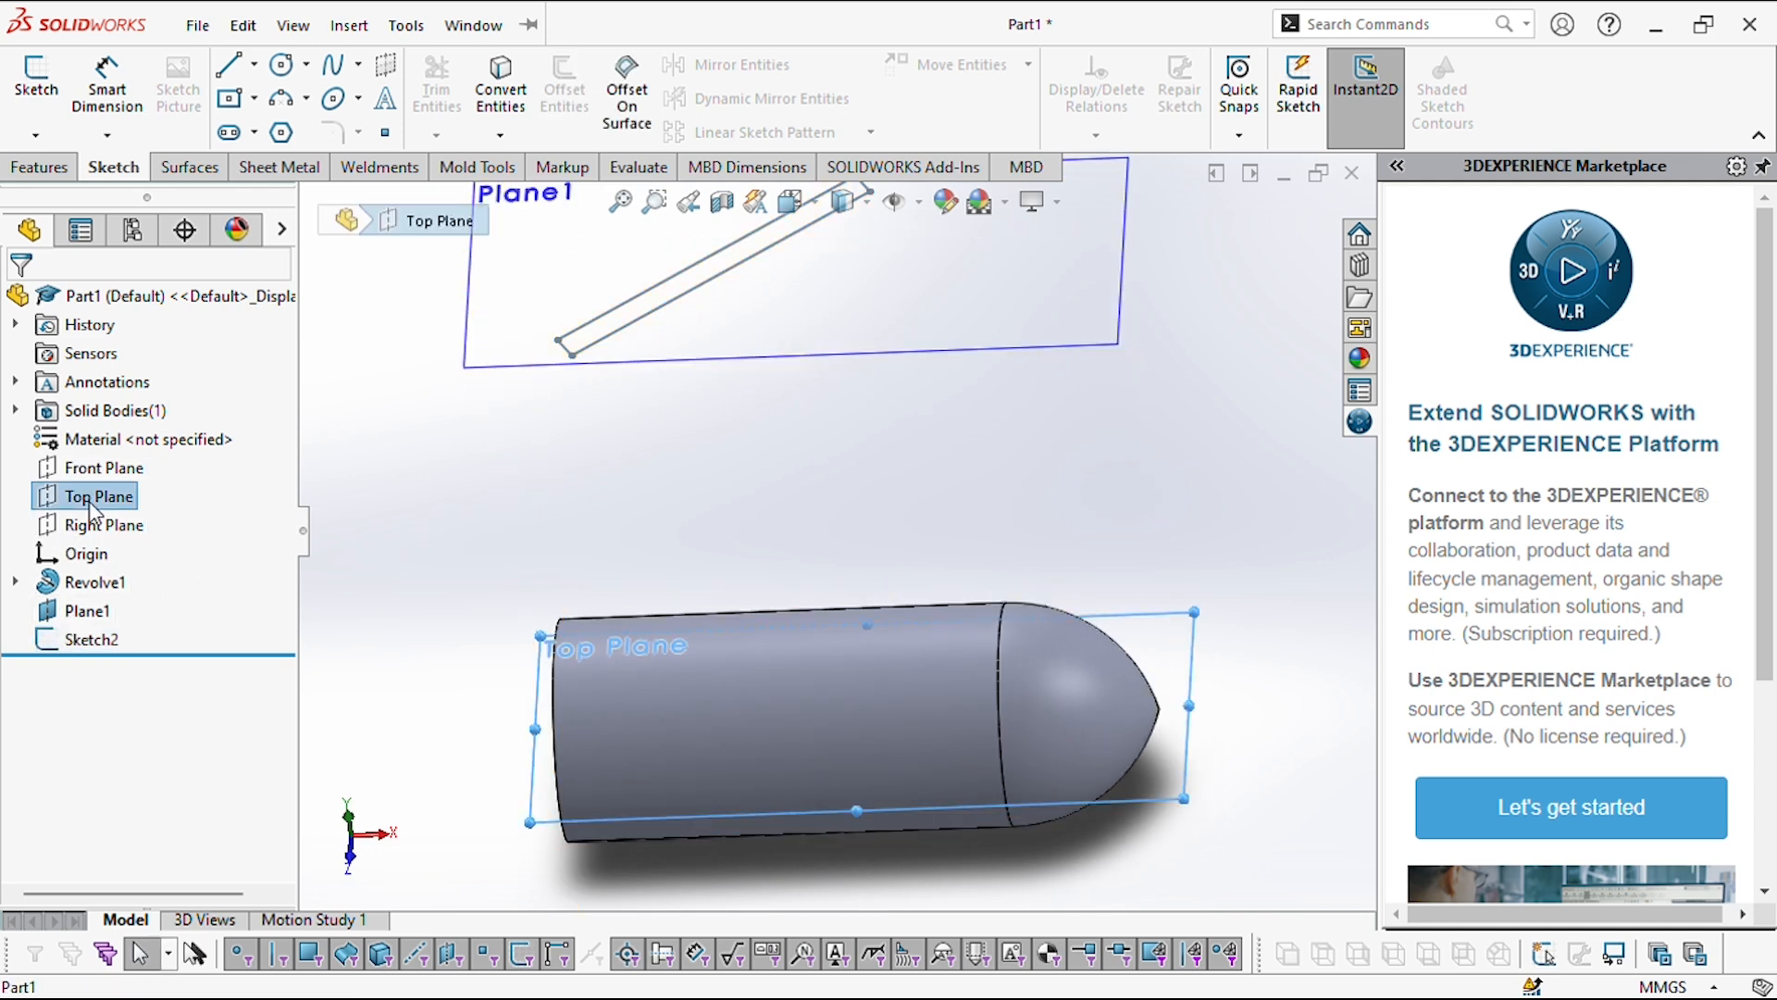
pyautogui.click(111, 467)
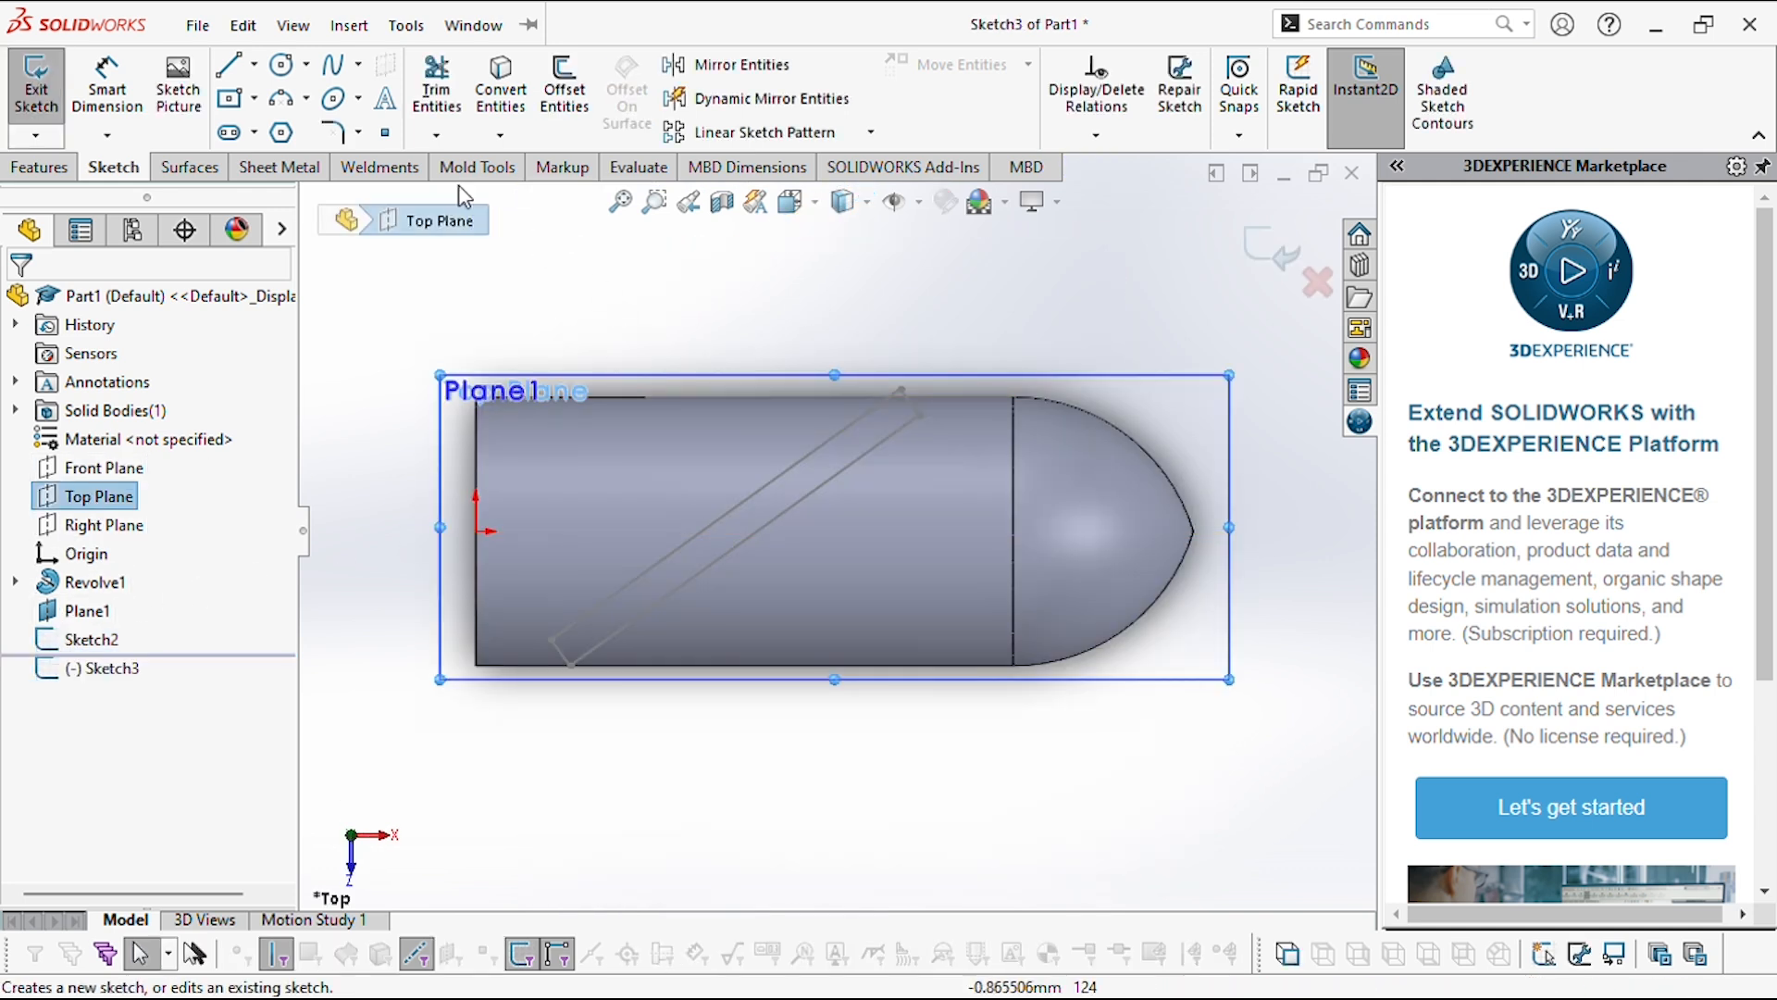
pyautogui.click(272, 144)
pyautogui.click(487, 530)
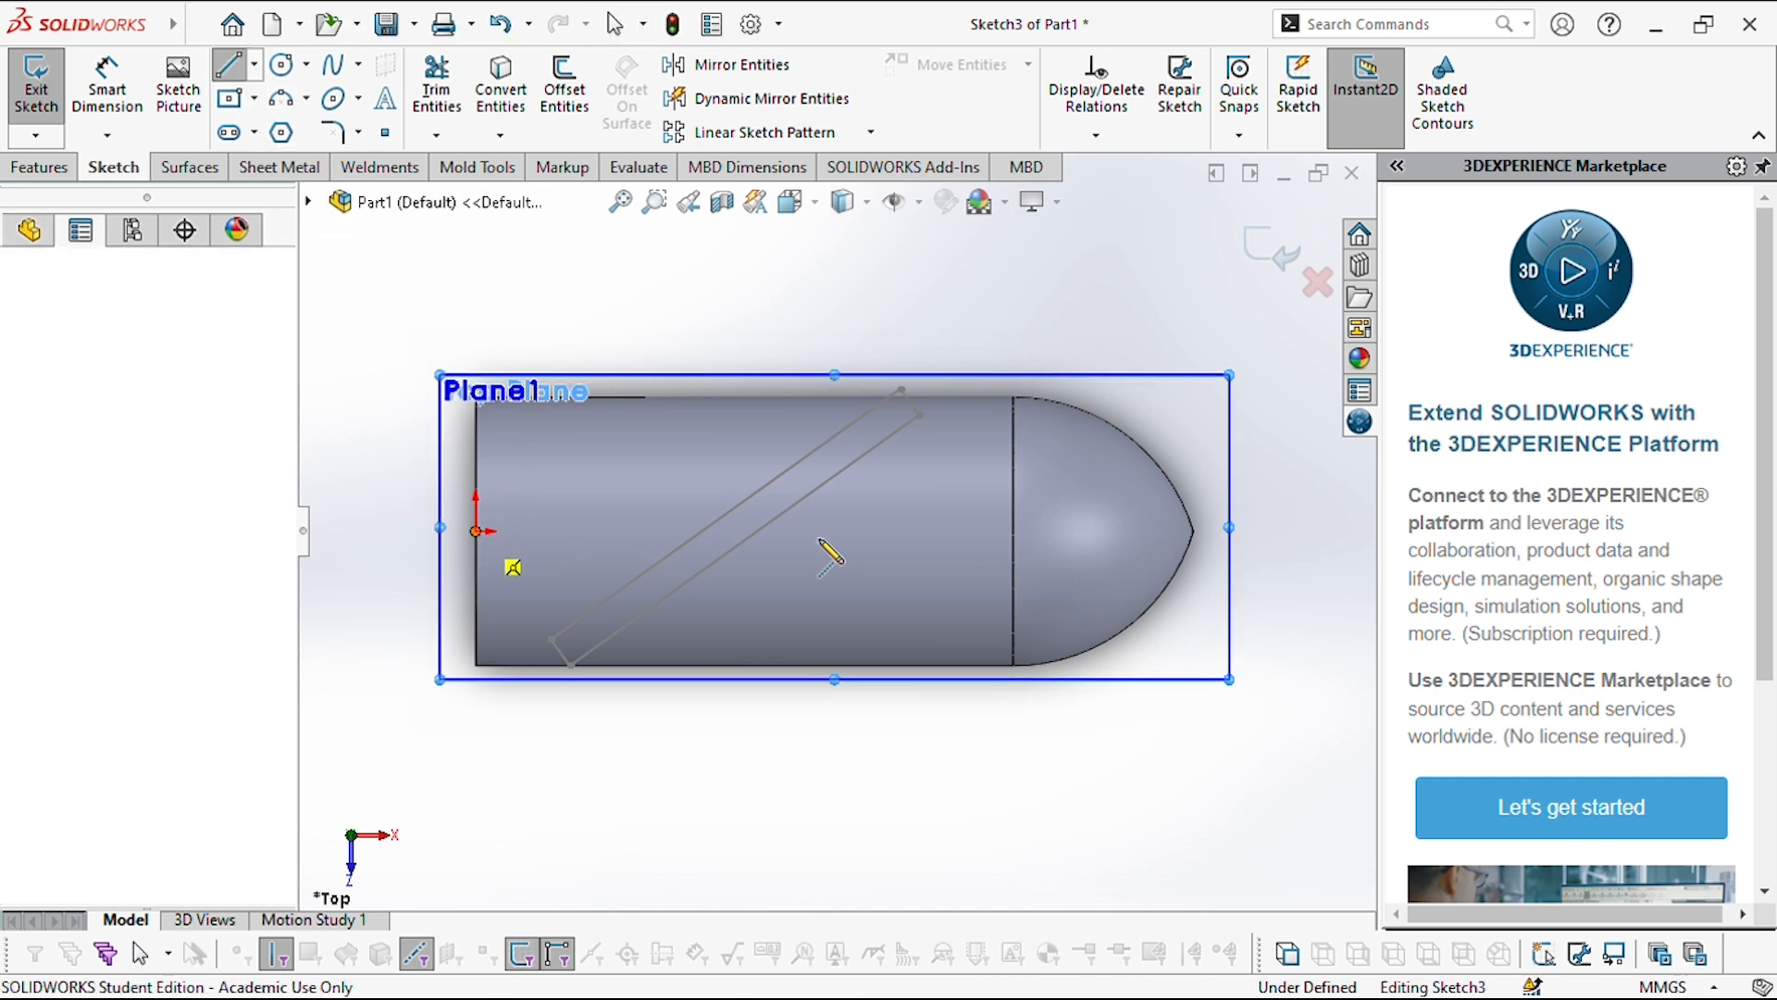
pyautogui.click(1014, 530)
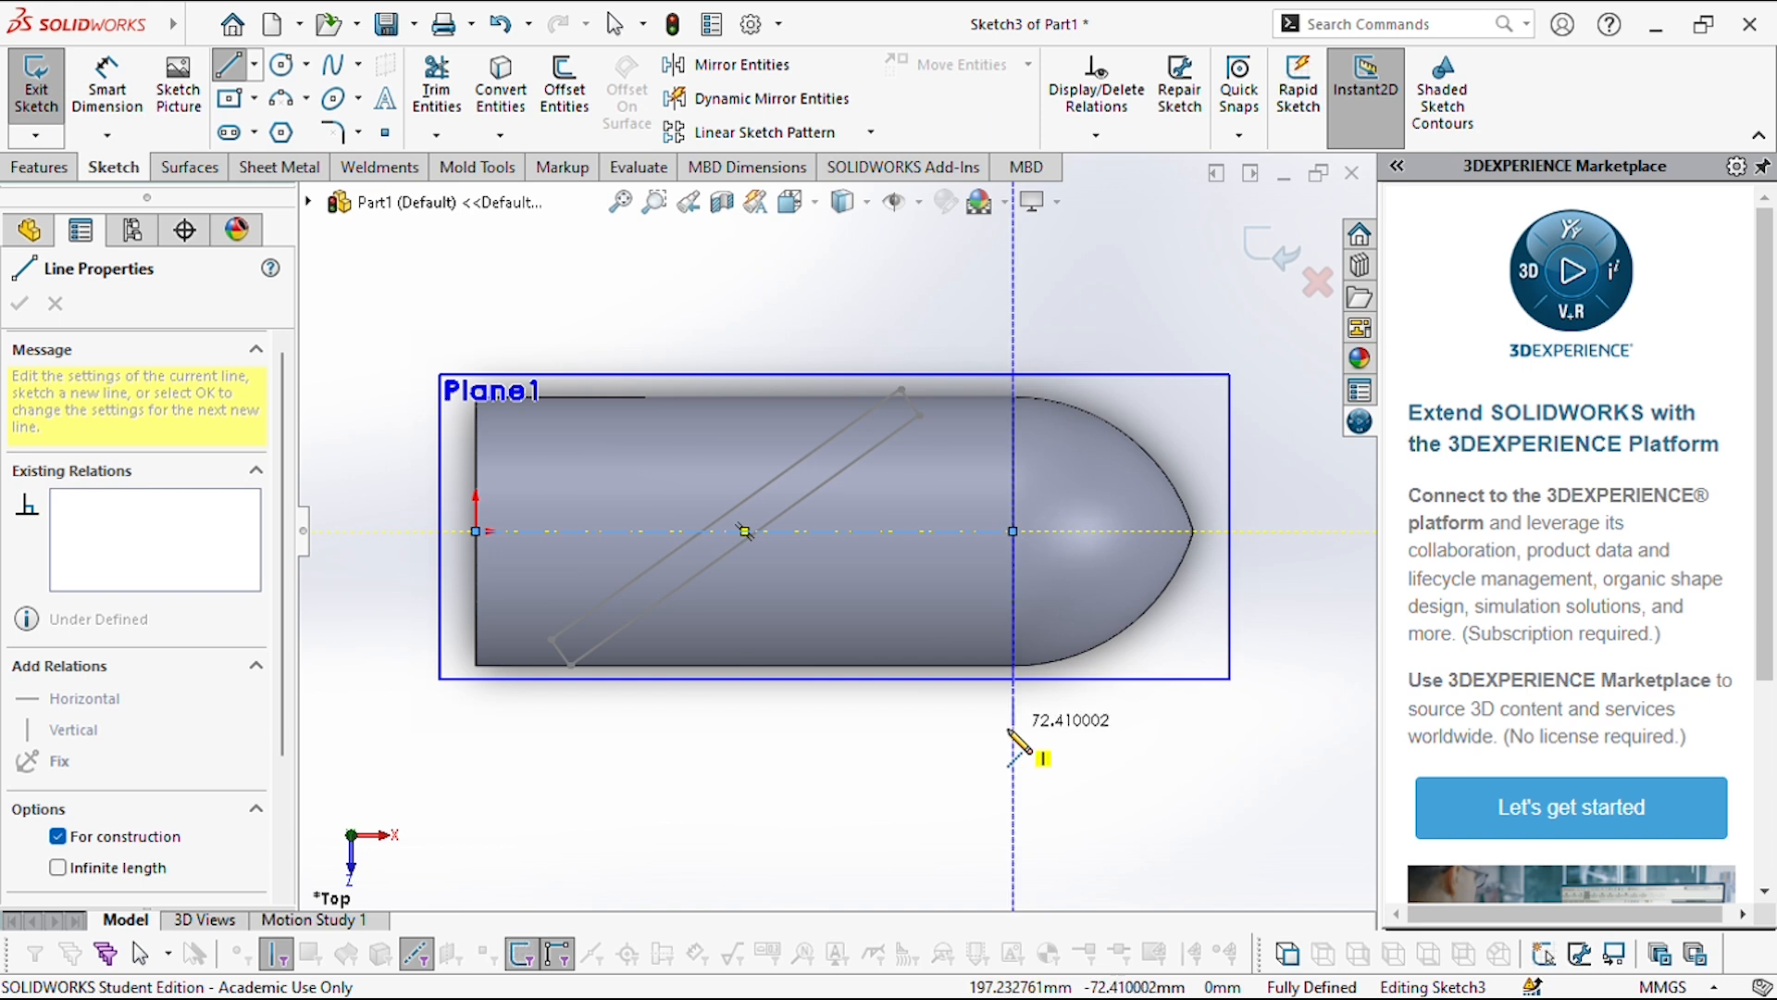
pyautogui.press('Escape')
pyautogui.press('Escape')
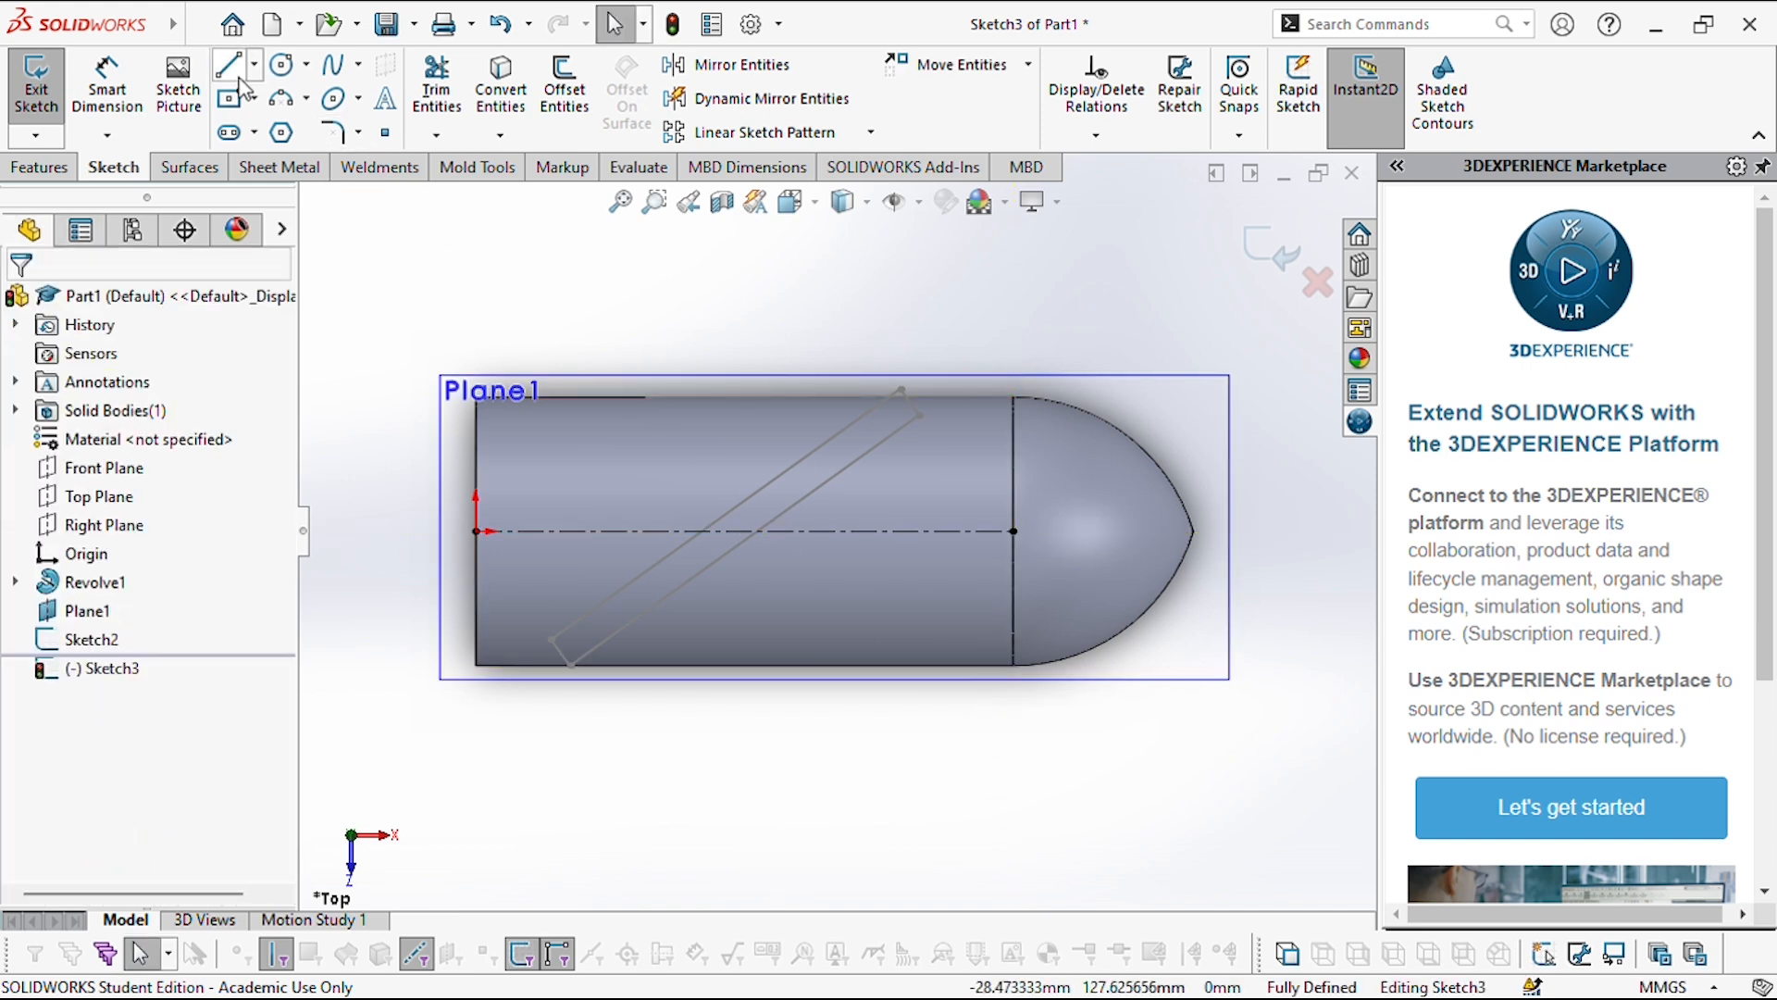
# - Sketch a closed, slightly slanted narrow rectangle about 162 mm by 12 mm from four perpendicular lines across the centerline
pyautogui.press('l')
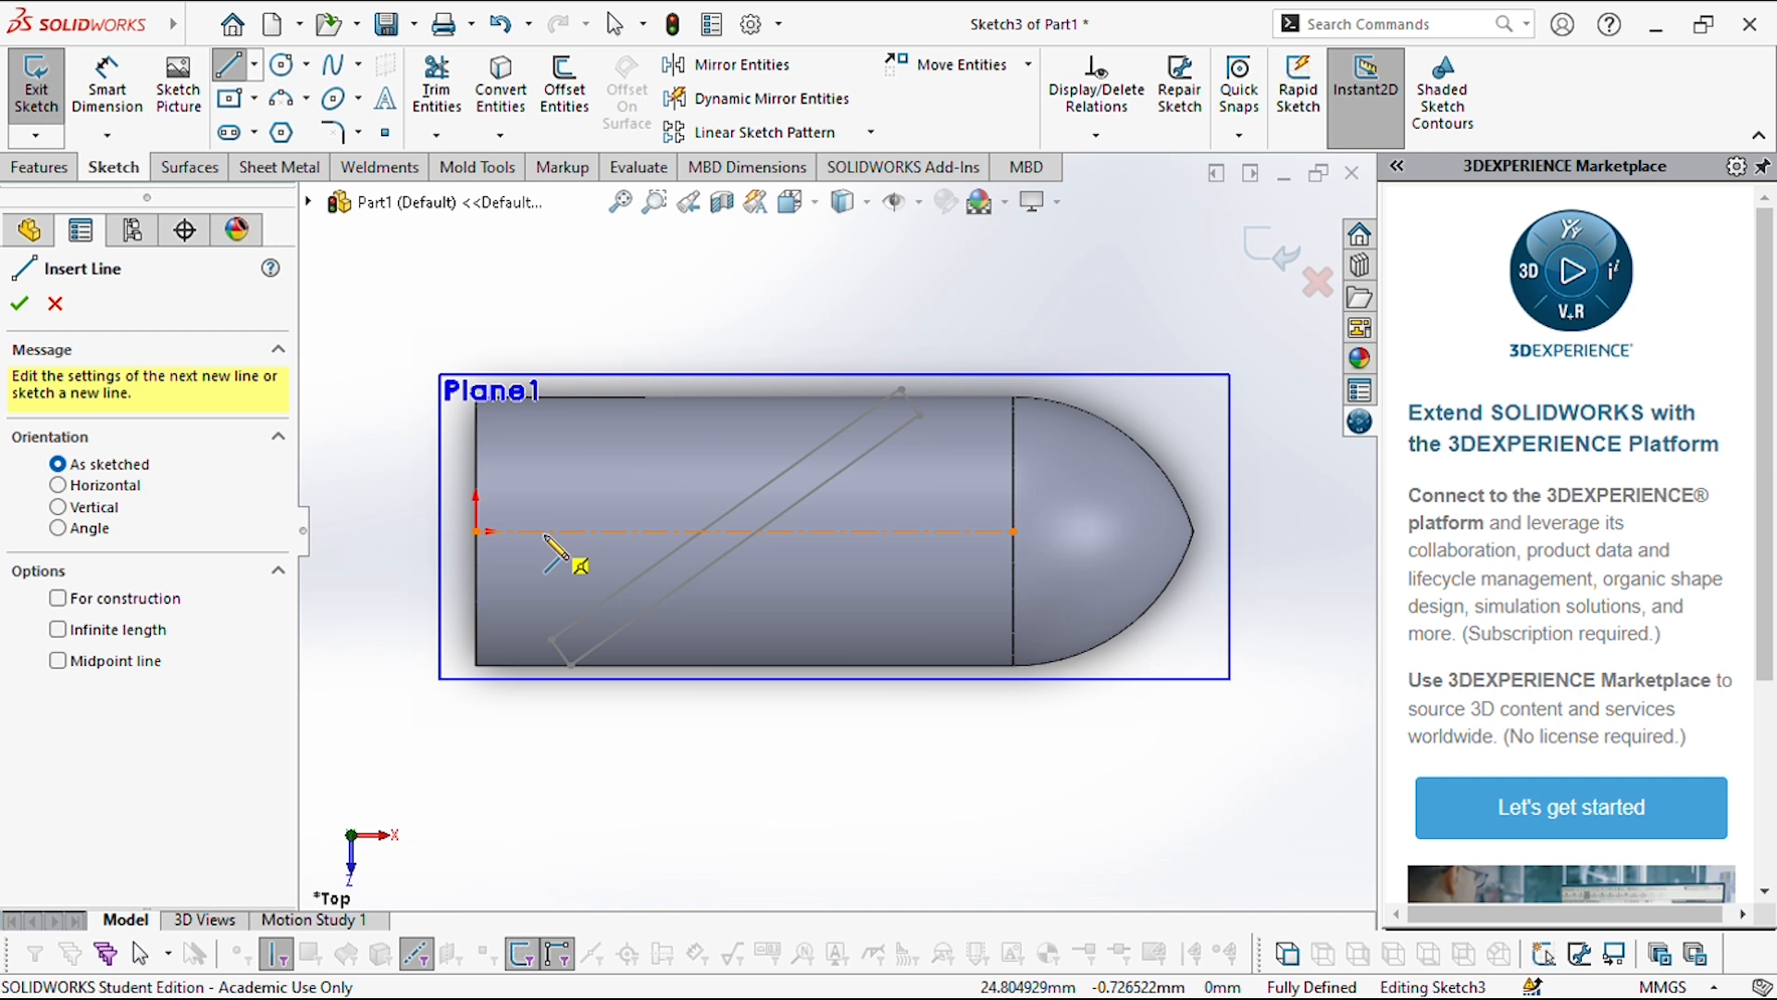
pyautogui.click(546, 550)
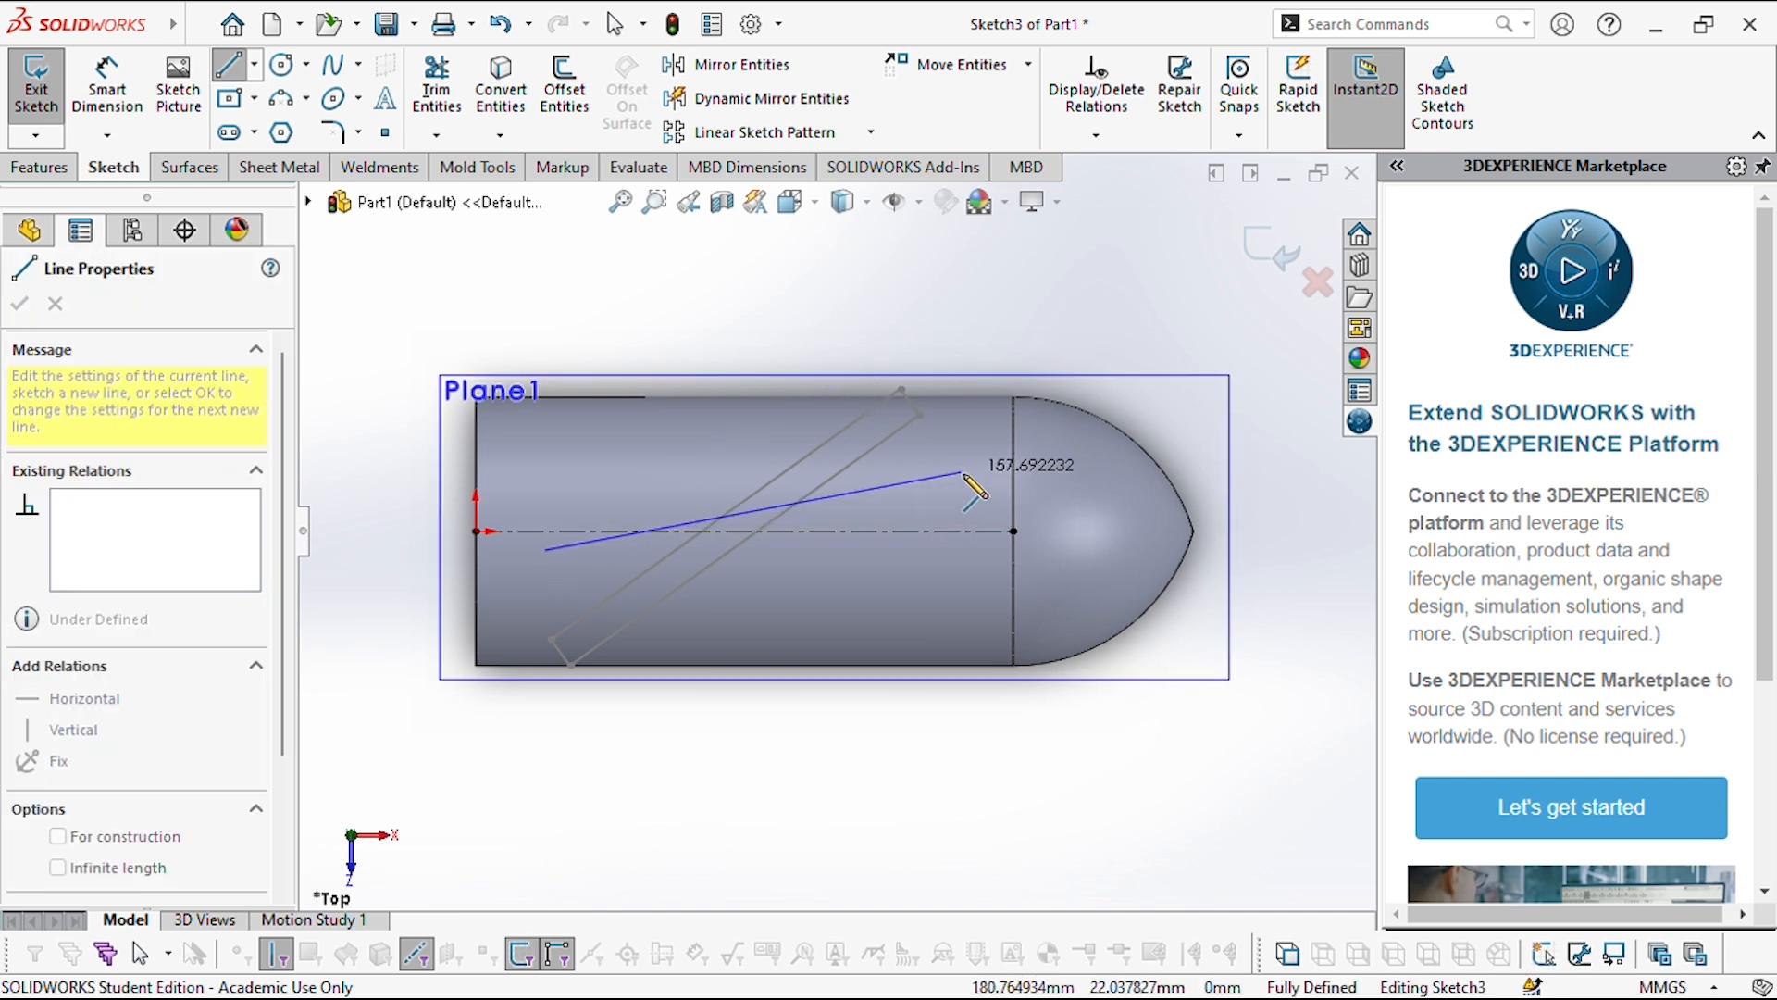
pyautogui.click(972, 463)
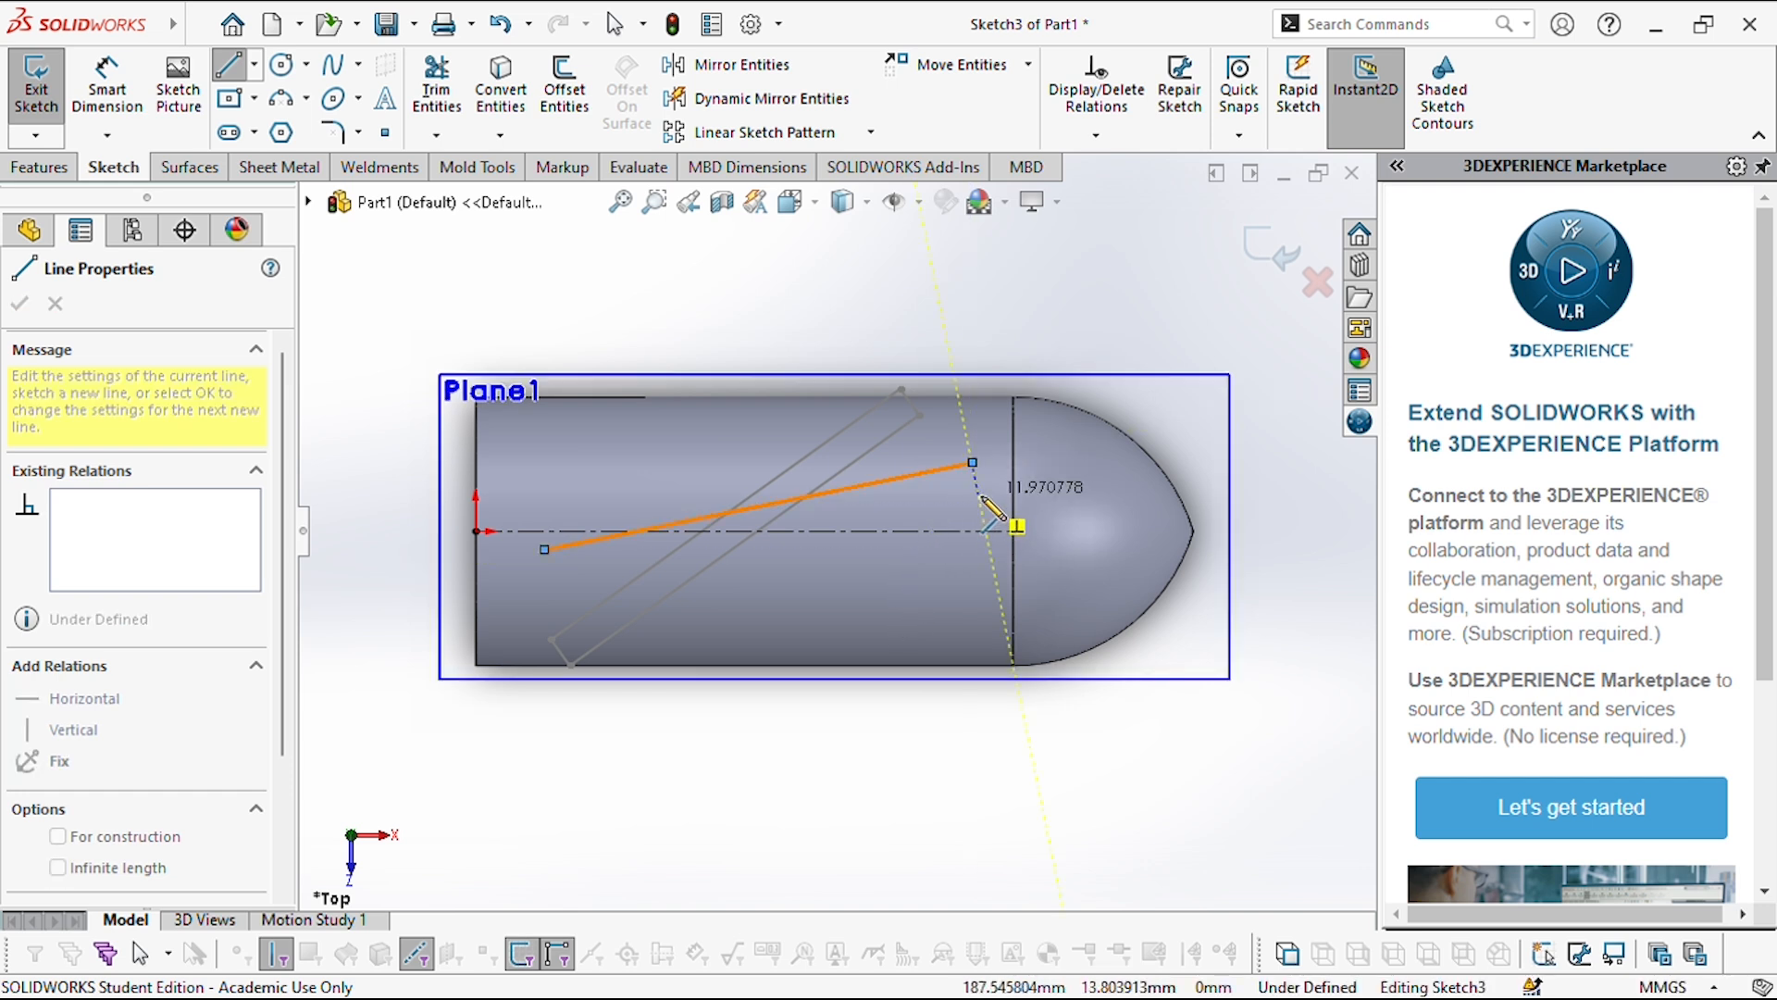
pyautogui.click(978, 495)
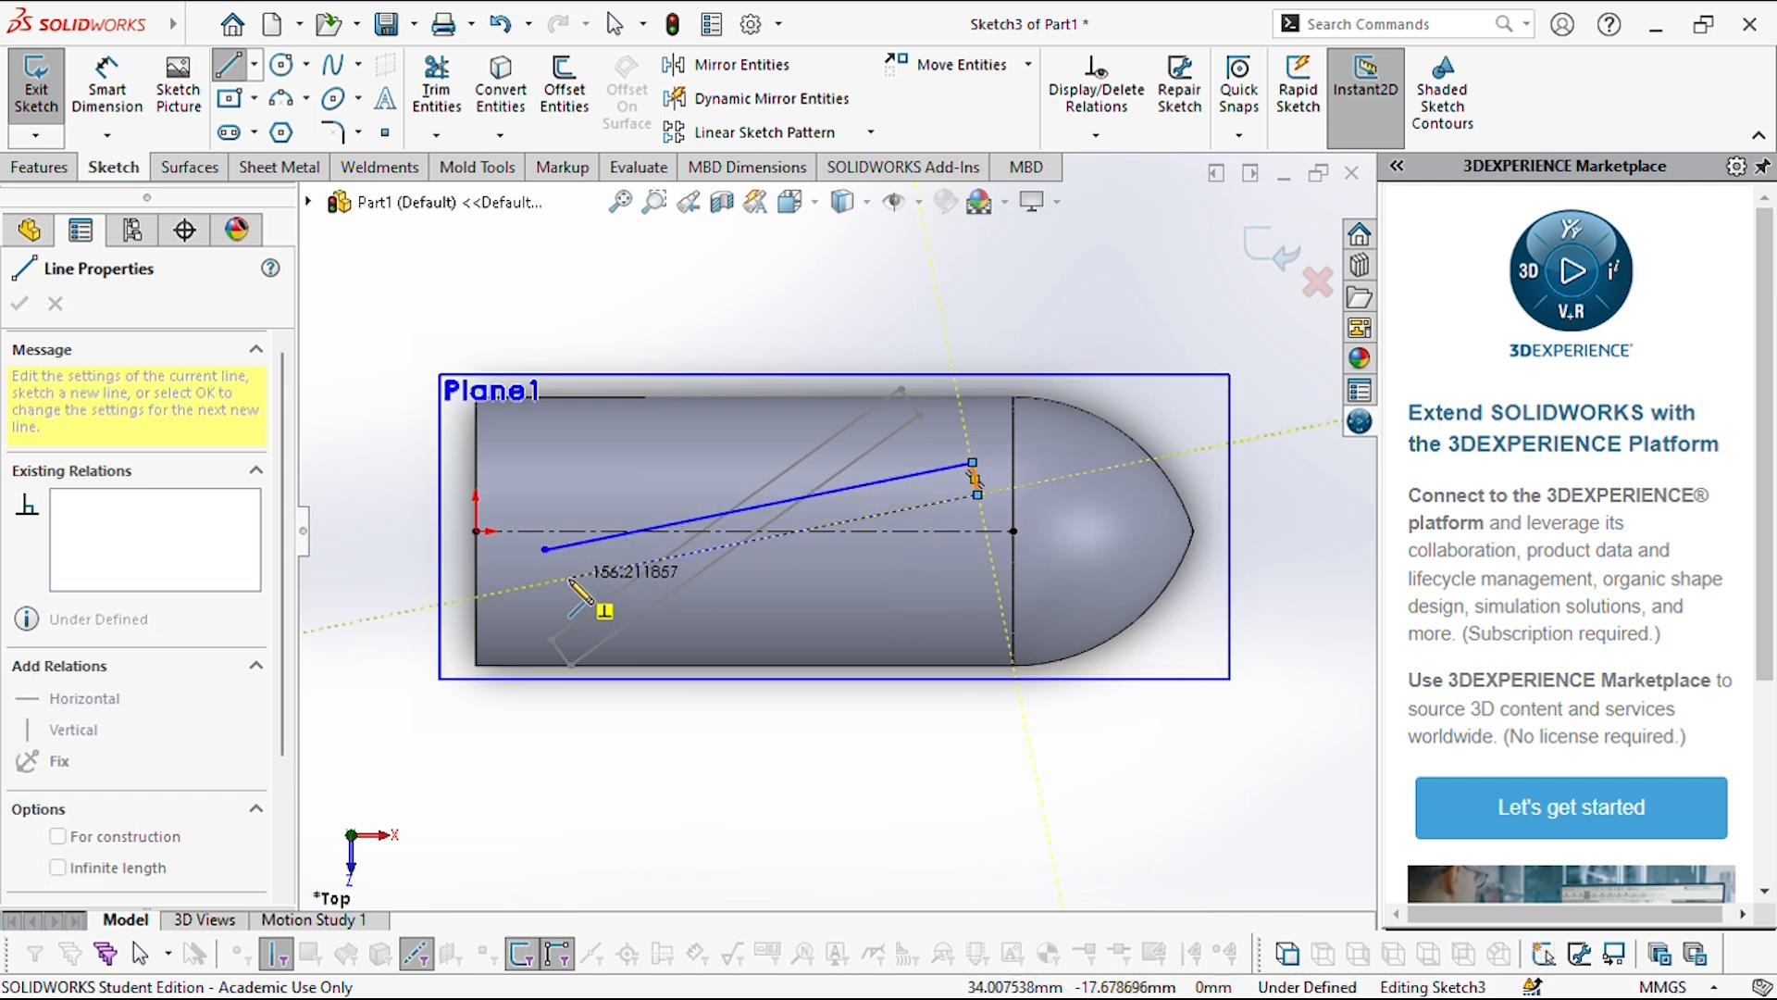
pyautogui.click(552, 581)
pyautogui.click(545, 550)
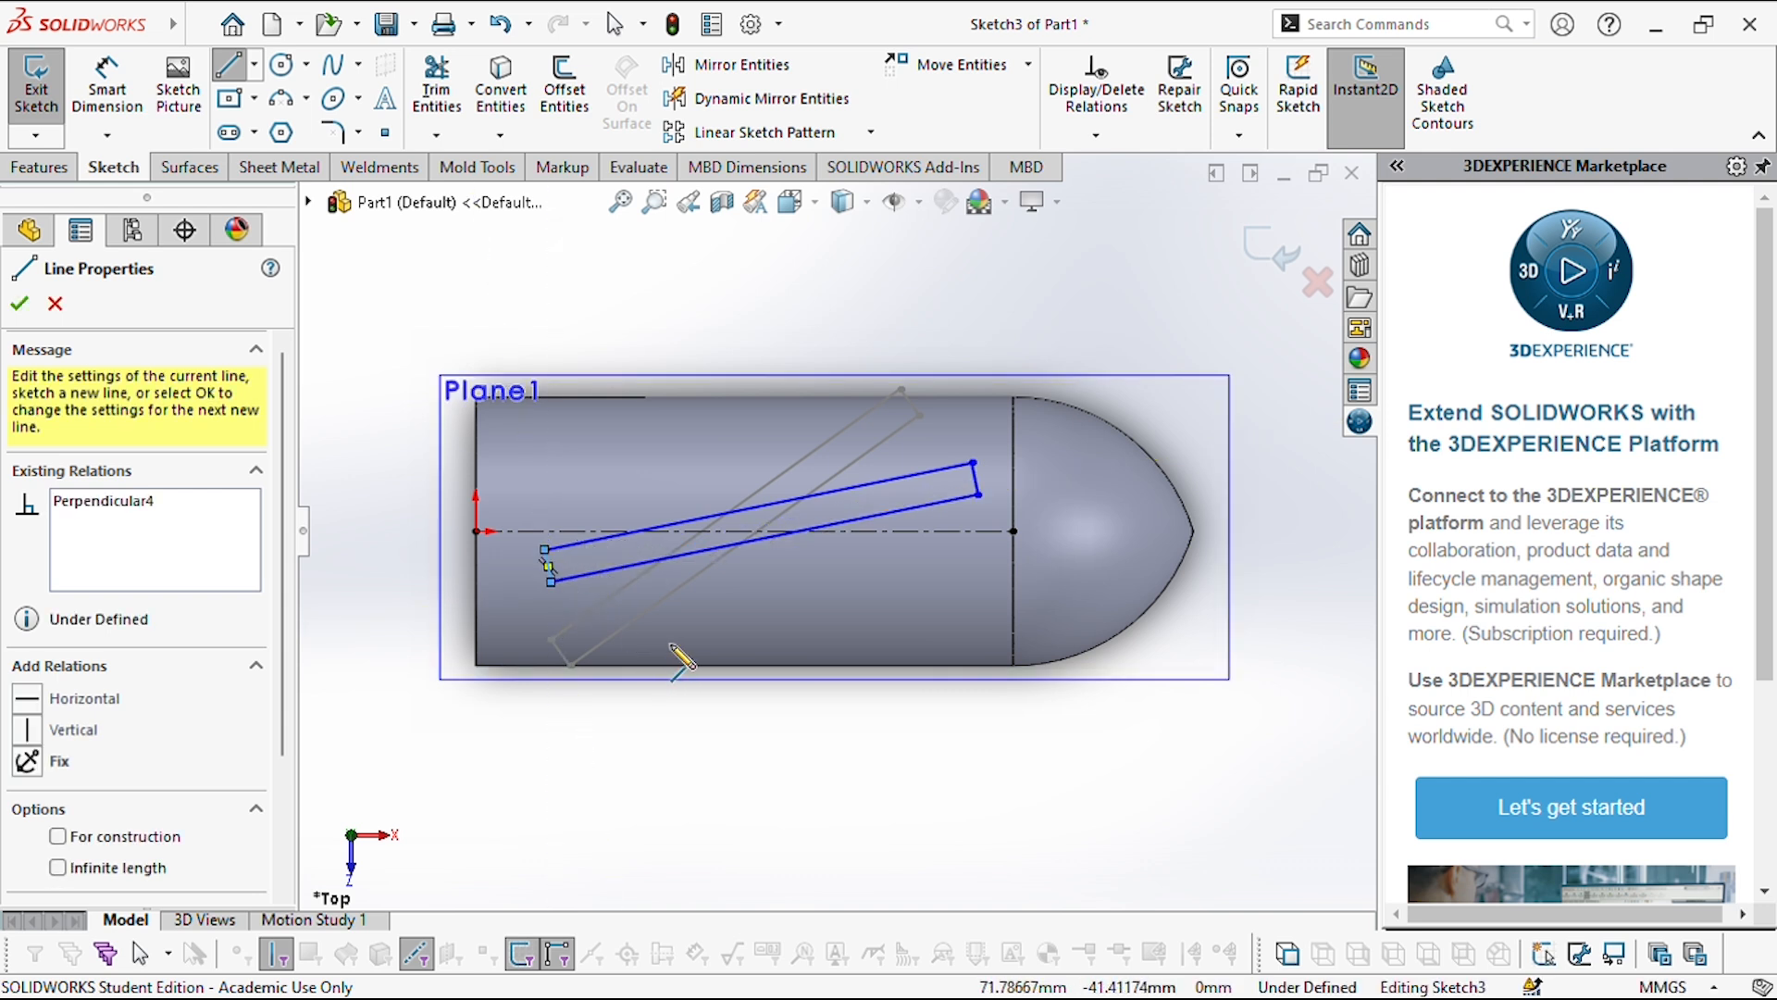
pyautogui.press('Escape')
pyautogui.press('Escape')
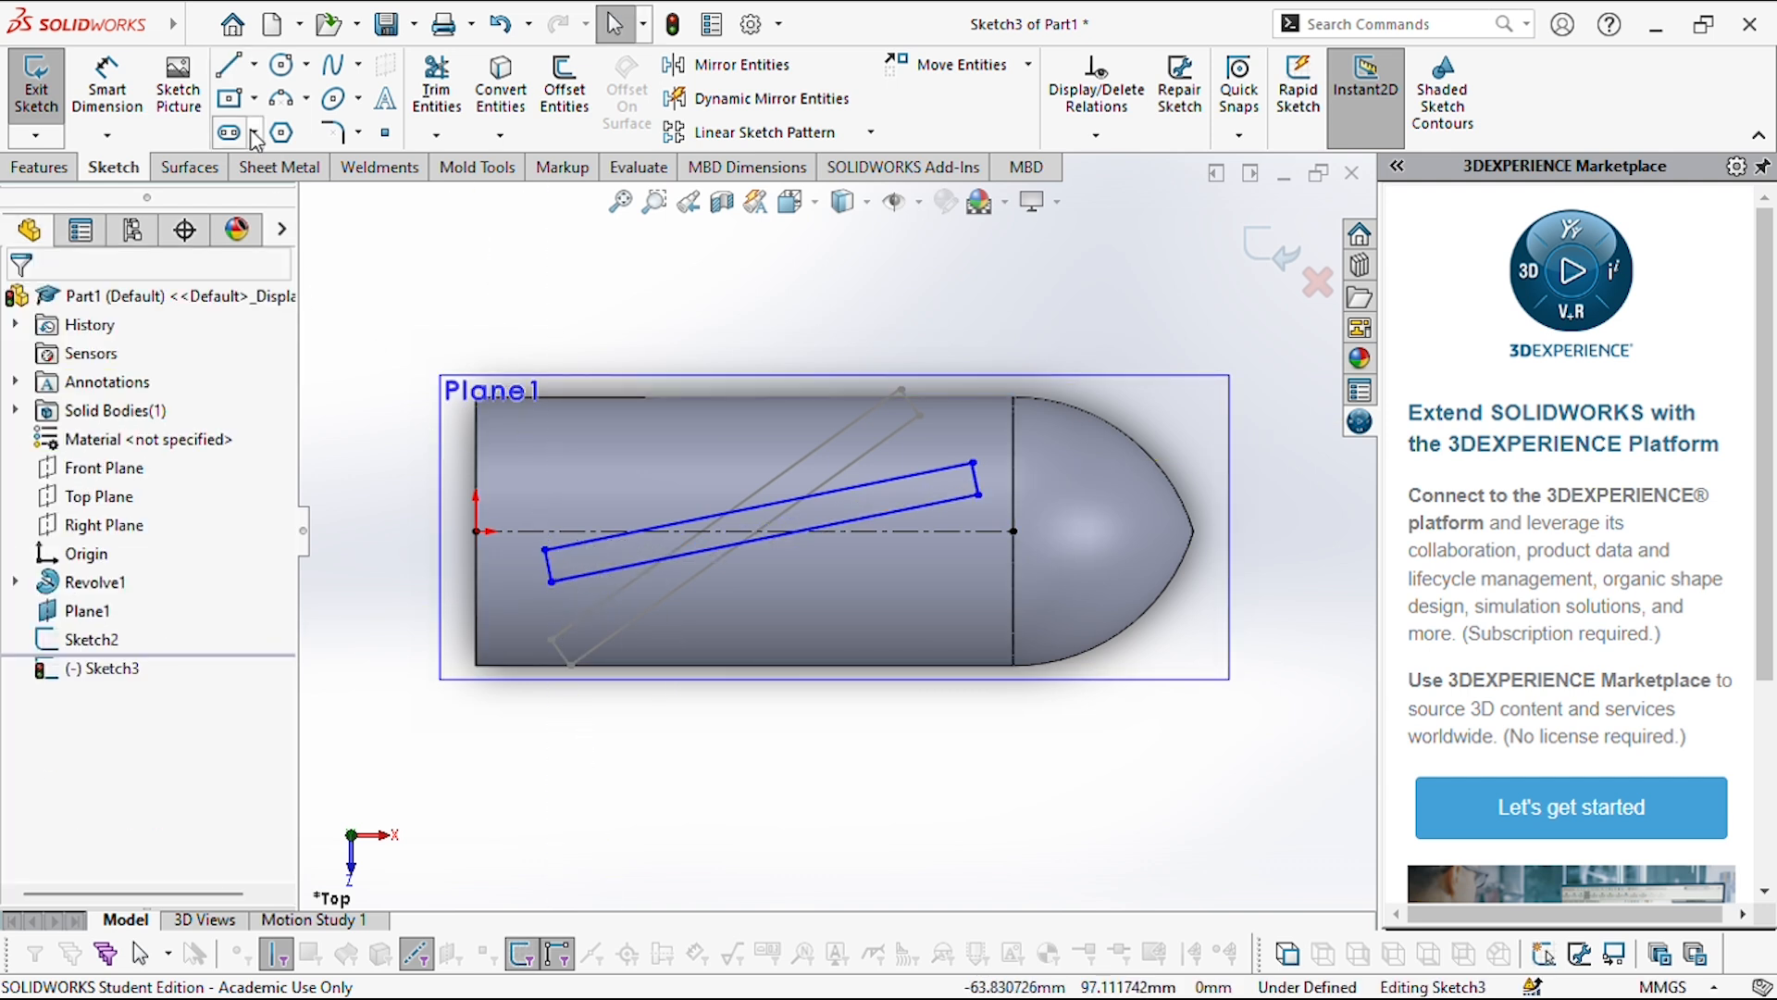
# - Try to make the new rectangle's lower corner nearest the flat end coincident with the origin
pyautogui.click(551, 581)
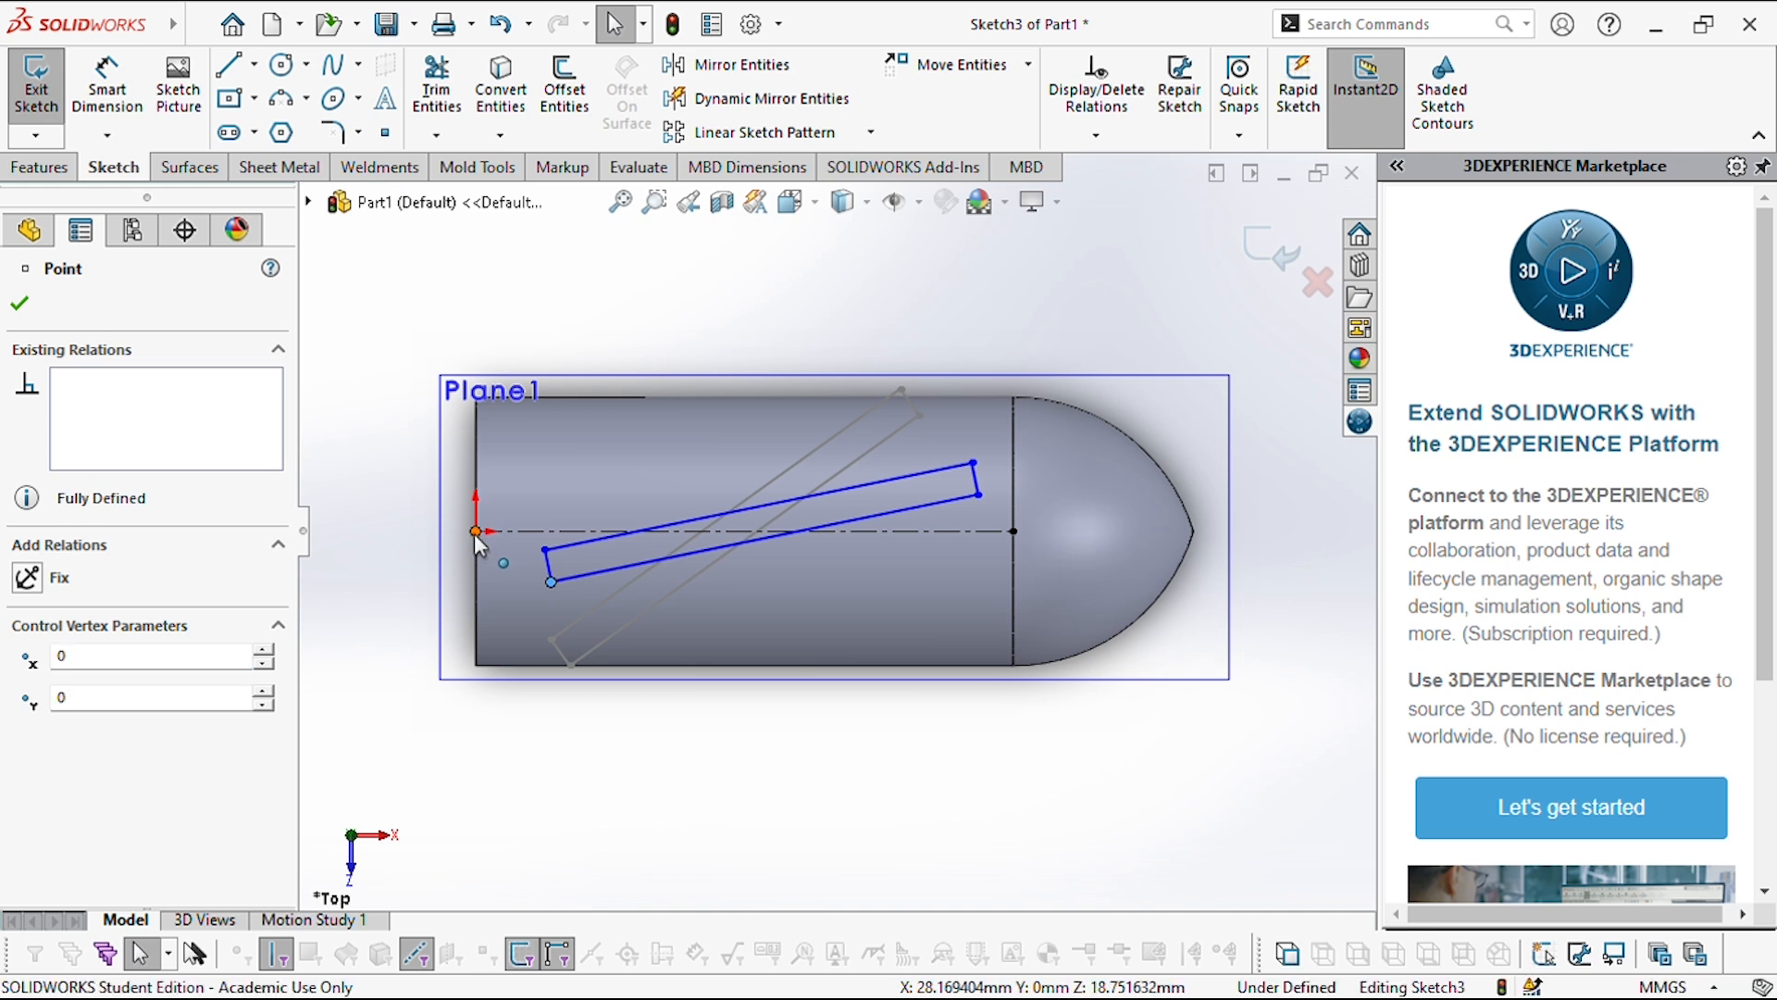
pyautogui.keyDown('ctrl'); pyautogui.click(476, 534); pyautogui.keyUp('ctrl')
pyautogui.click(29, 785)
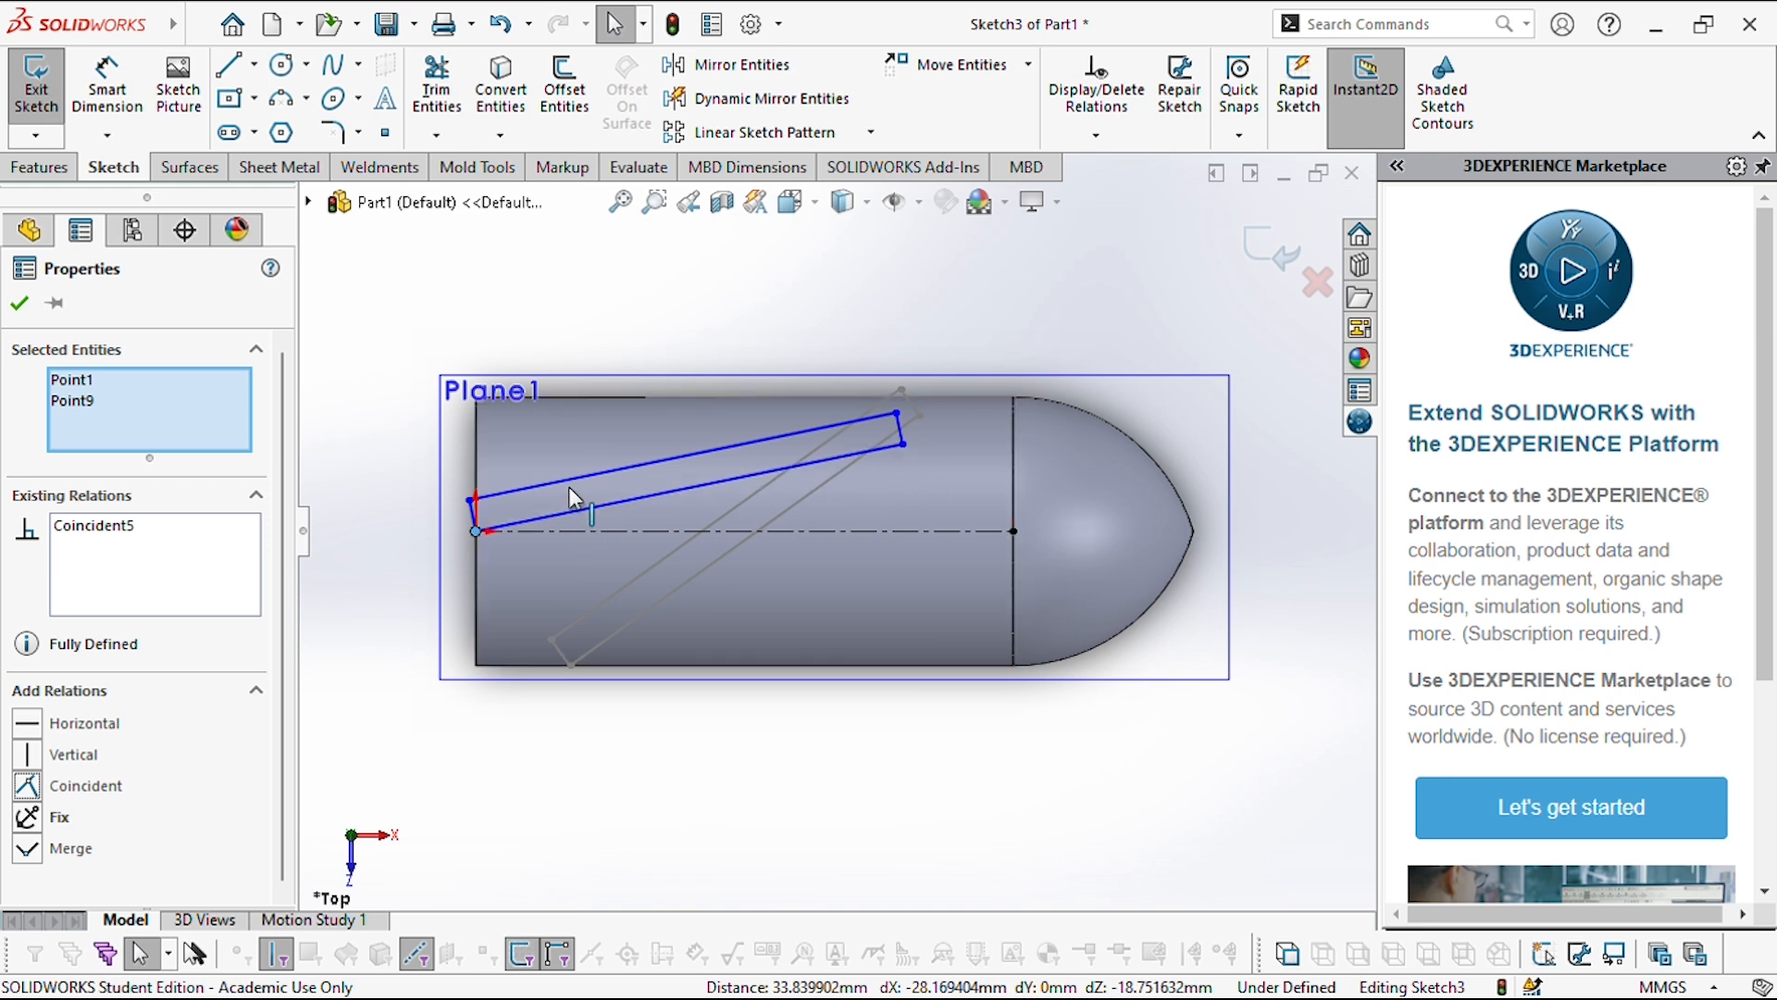
pyautogui.moveTo(576, 509)
pyautogui.mouseDown()
pyautogui.moveTo(538, 536)
pyautogui.moveTo(560, 546)
pyautogui.mouseUp()
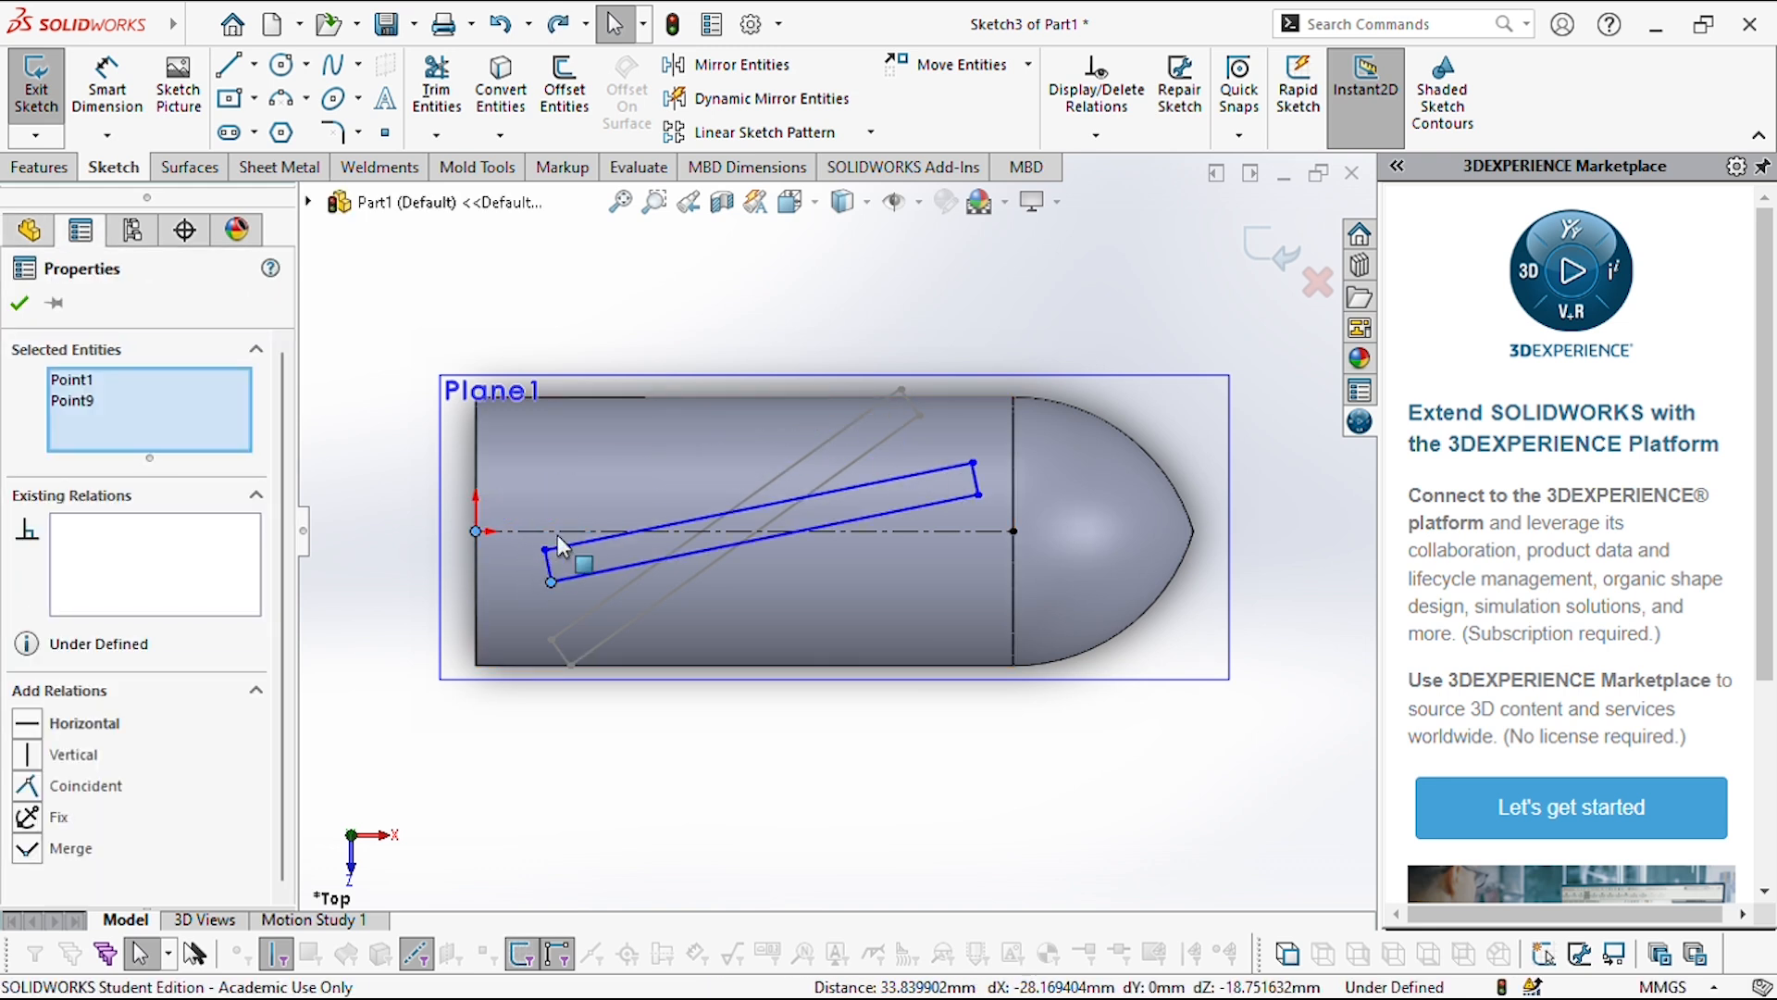
# - Make the new rectangle's upper corner nearest the flat end coincident with the origin
pyautogui.click(543, 549)
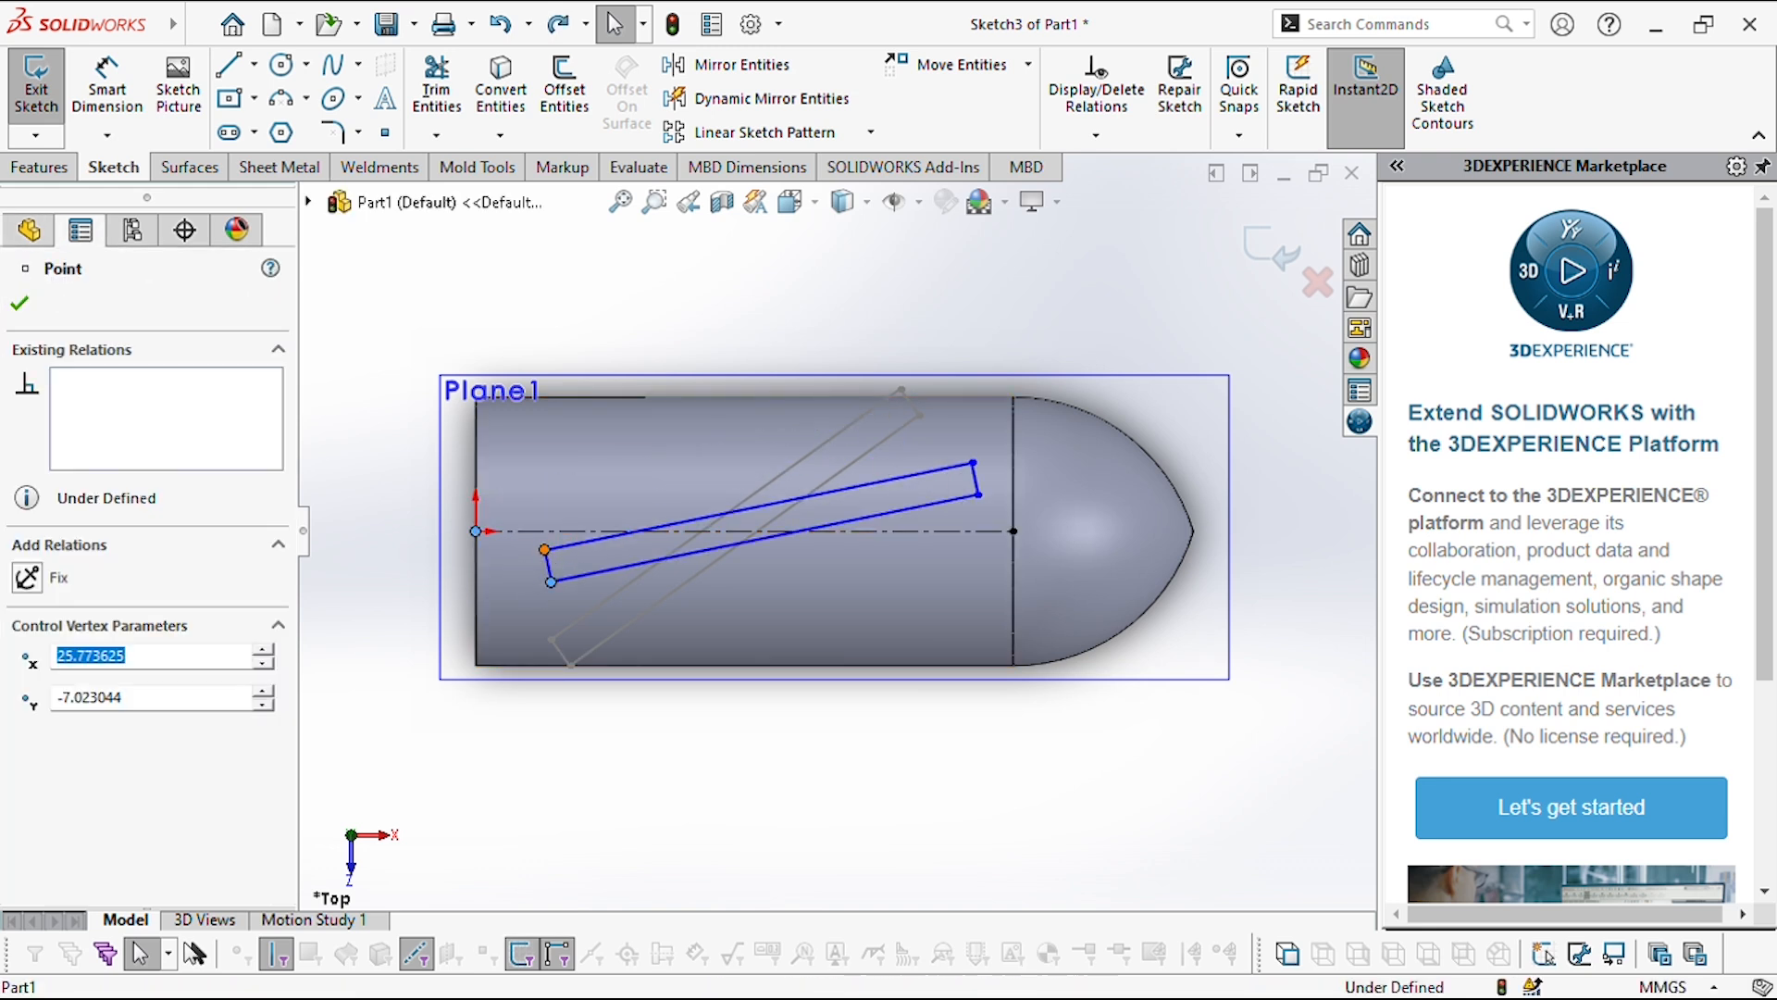
pyautogui.keyDown('ctrl'); pyautogui.click(475, 535); pyautogui.keyUp('ctrl')
pyautogui.click(28, 786)
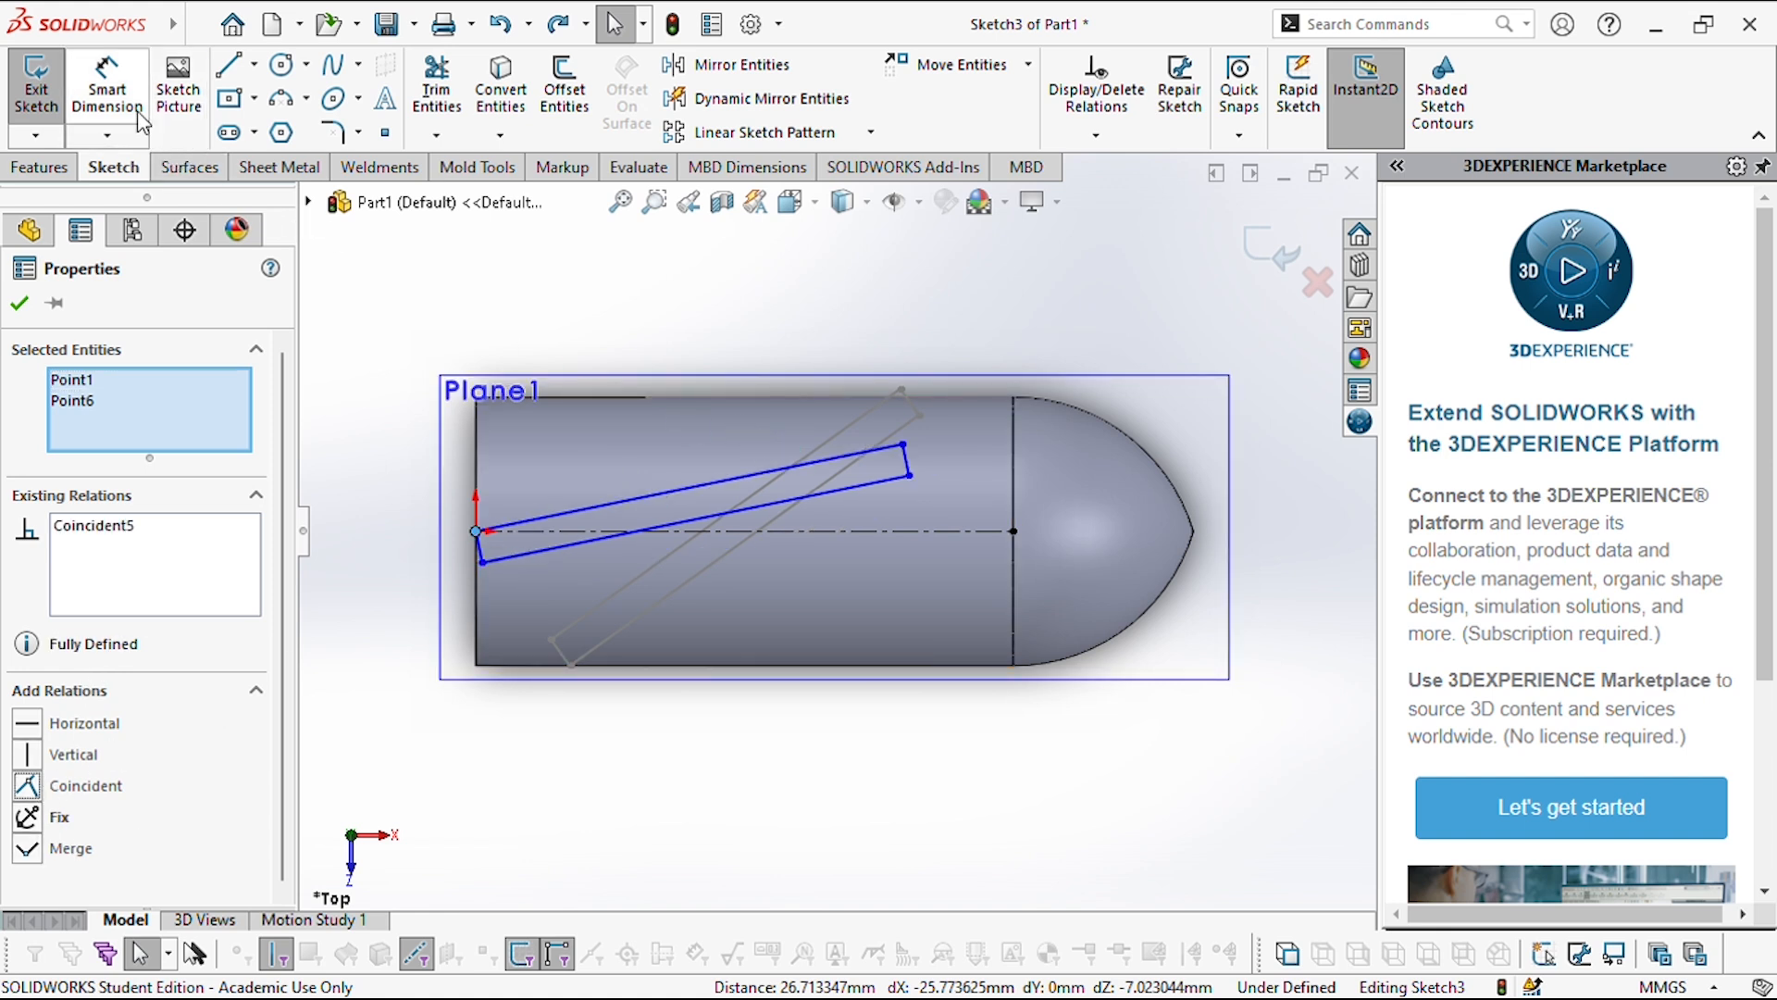
# - Dimension the new rectangle's short end nearest the nose at 10 mm
pyautogui.click(108, 85)
pyautogui.click(908, 463)
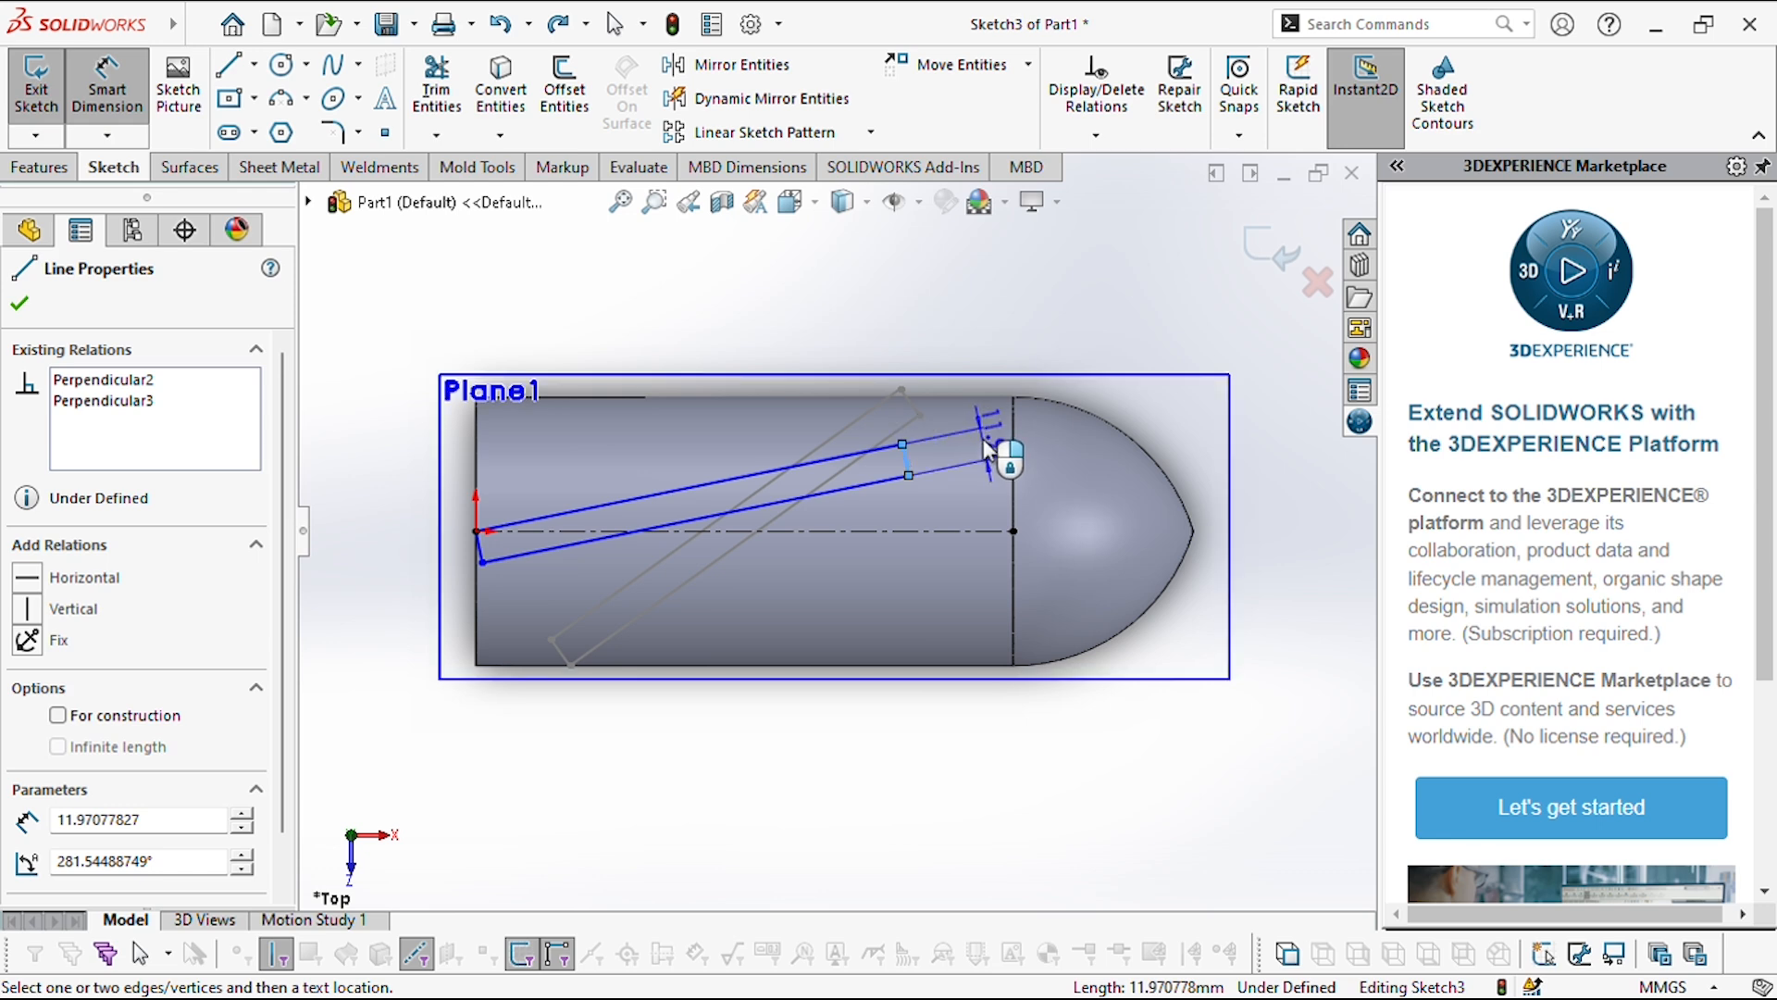
pyautogui.click(989, 452)
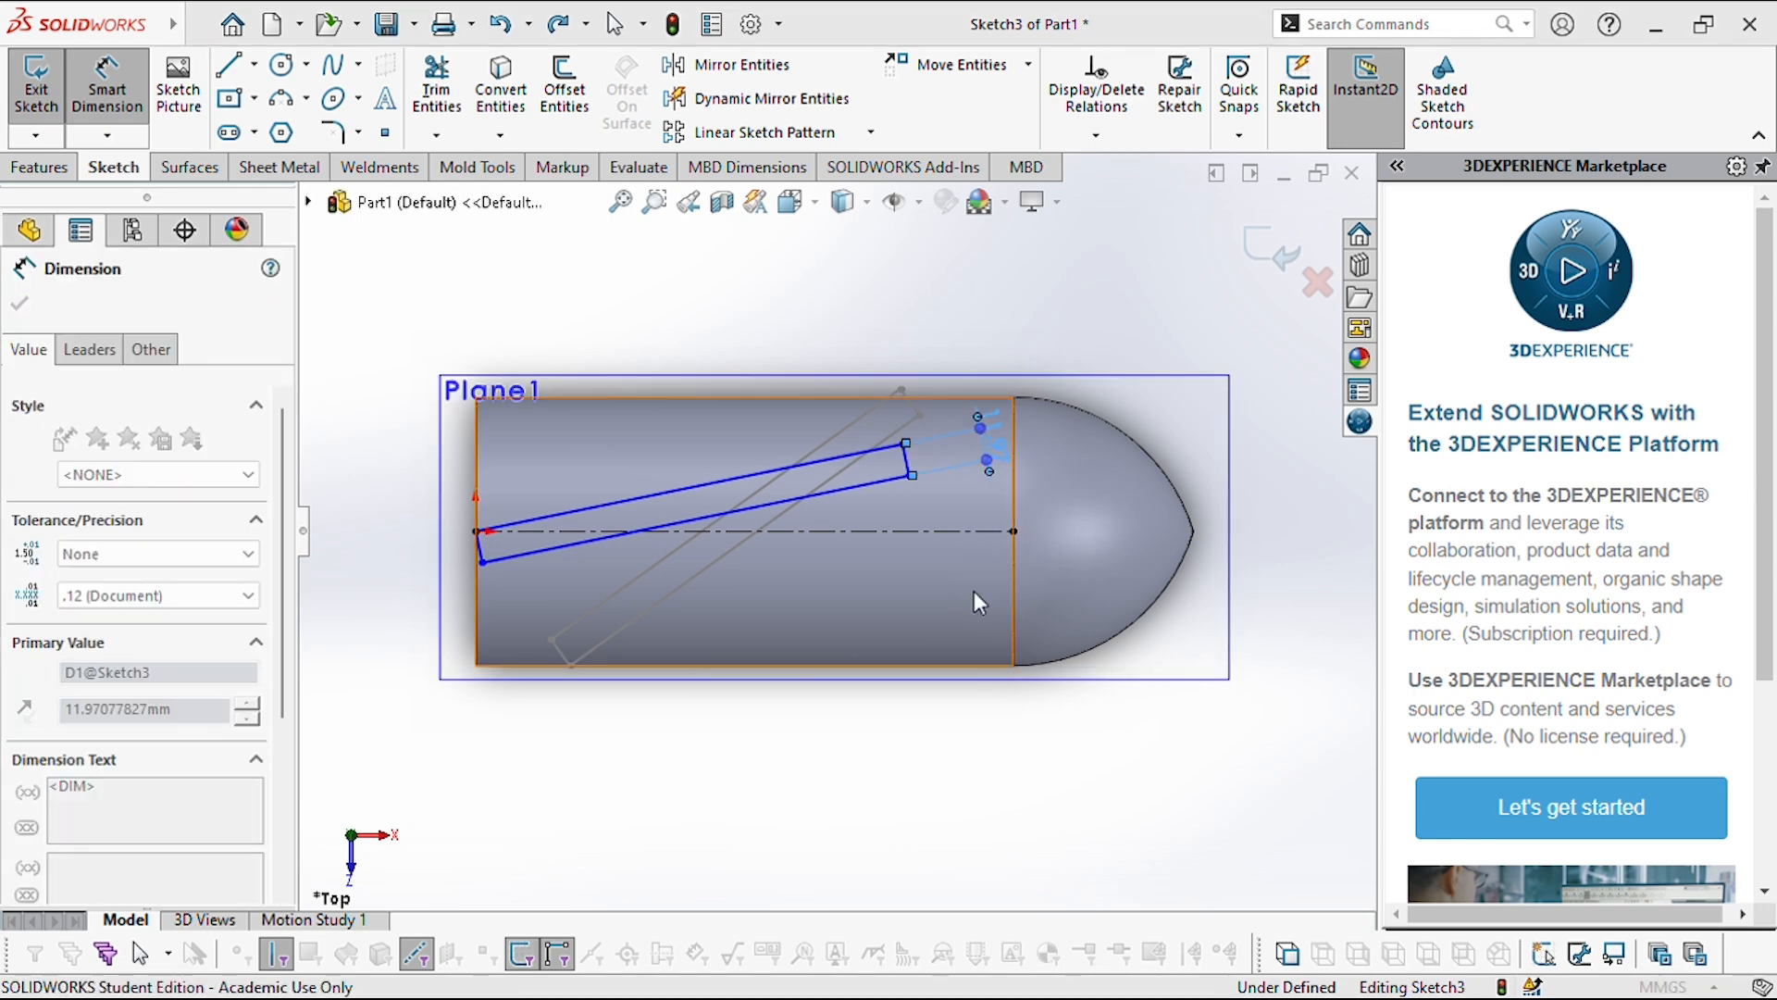
pyautogui.write('10')
pyautogui.press('Return')
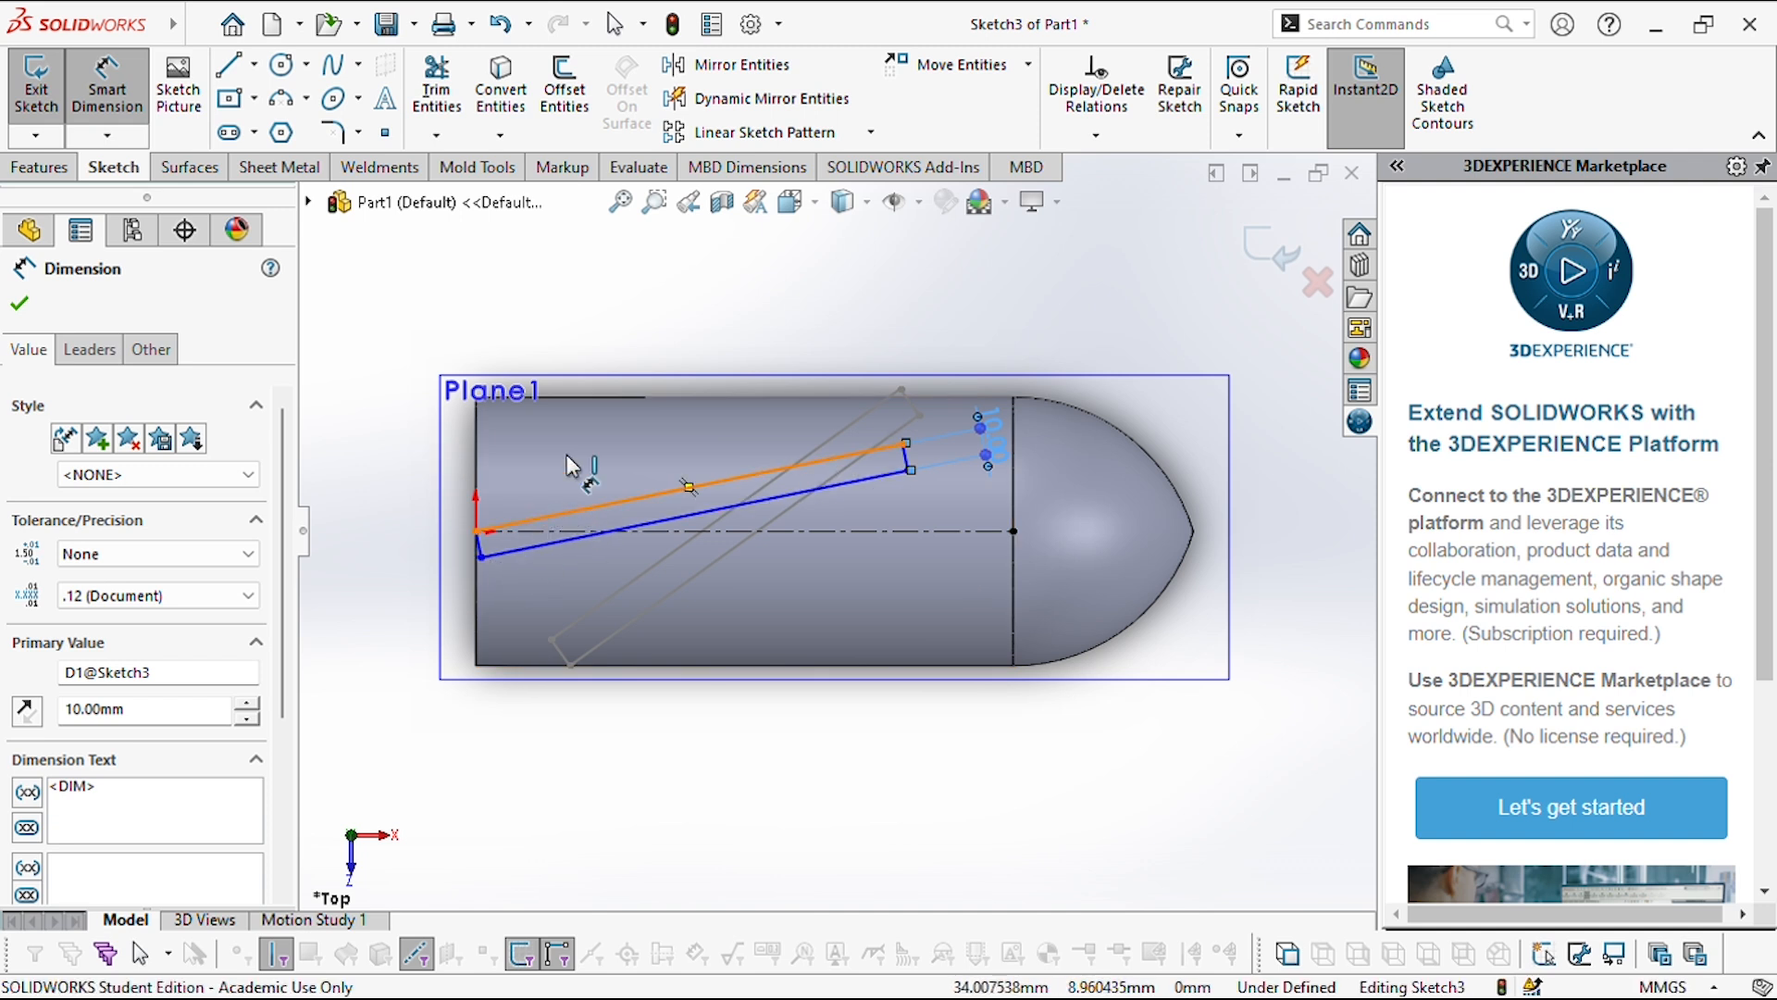
# - Add an aligned dimension of 160 mm along the new rectangle's upper long side
pyautogui.click(568, 512)
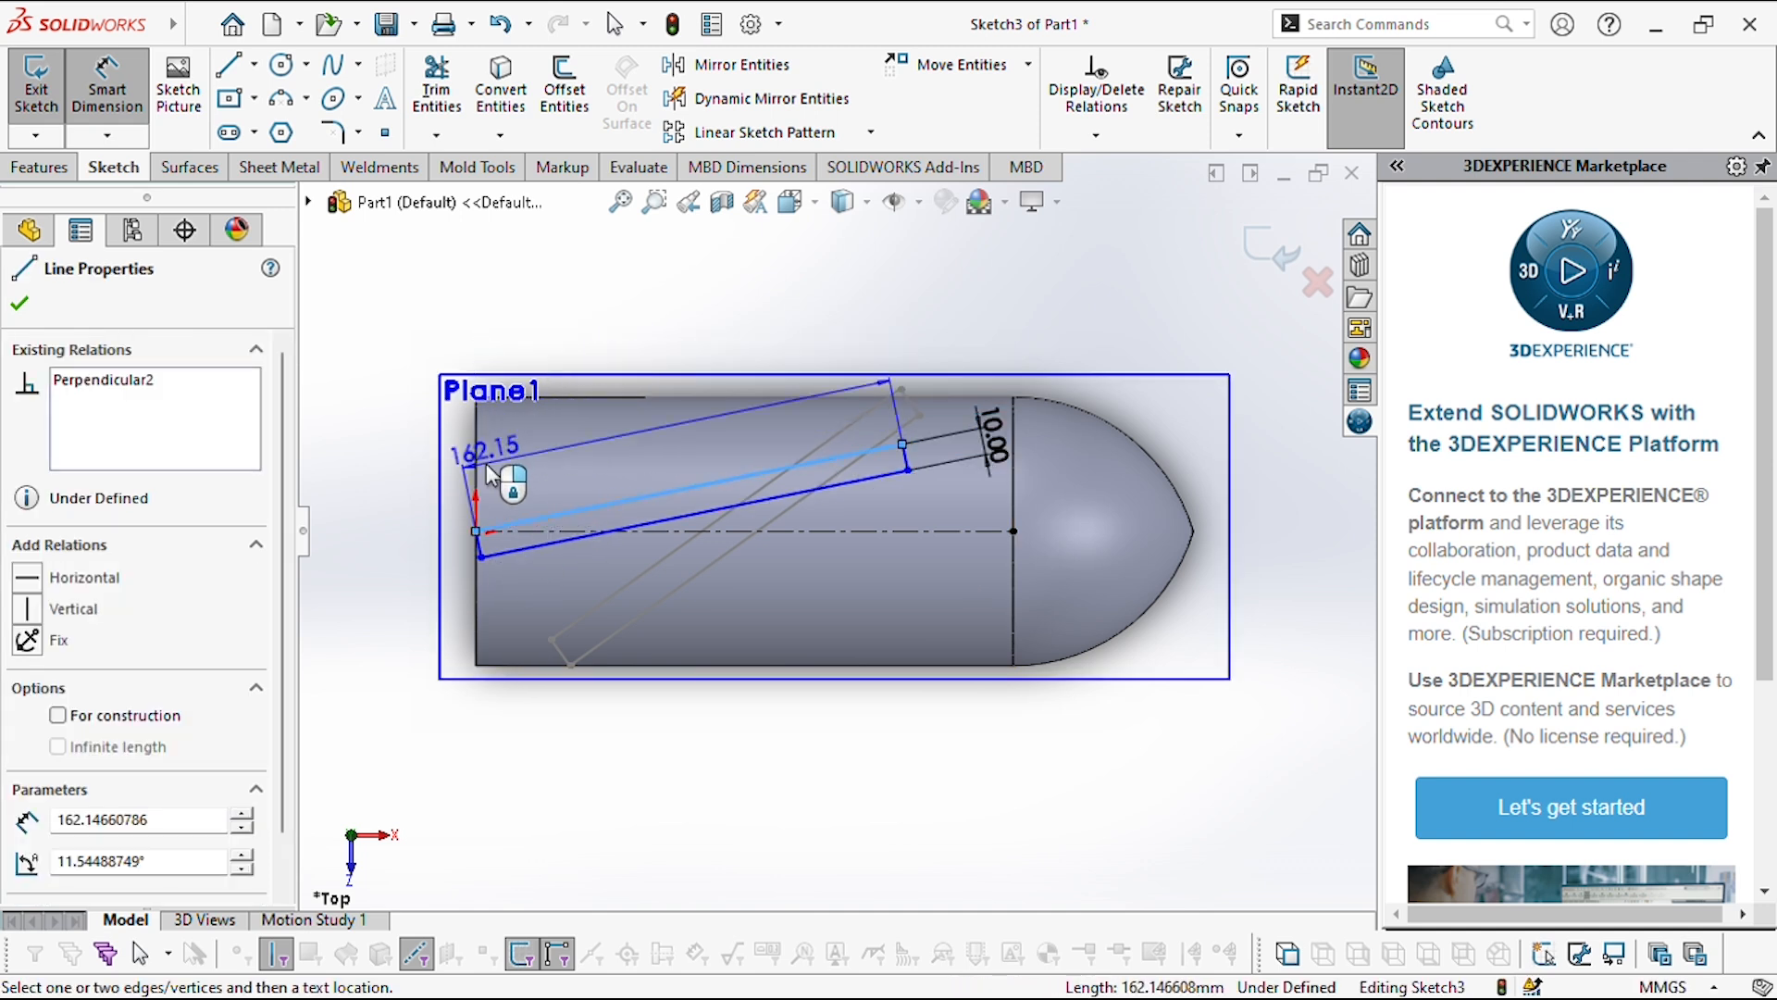
pyautogui.click(504, 488)
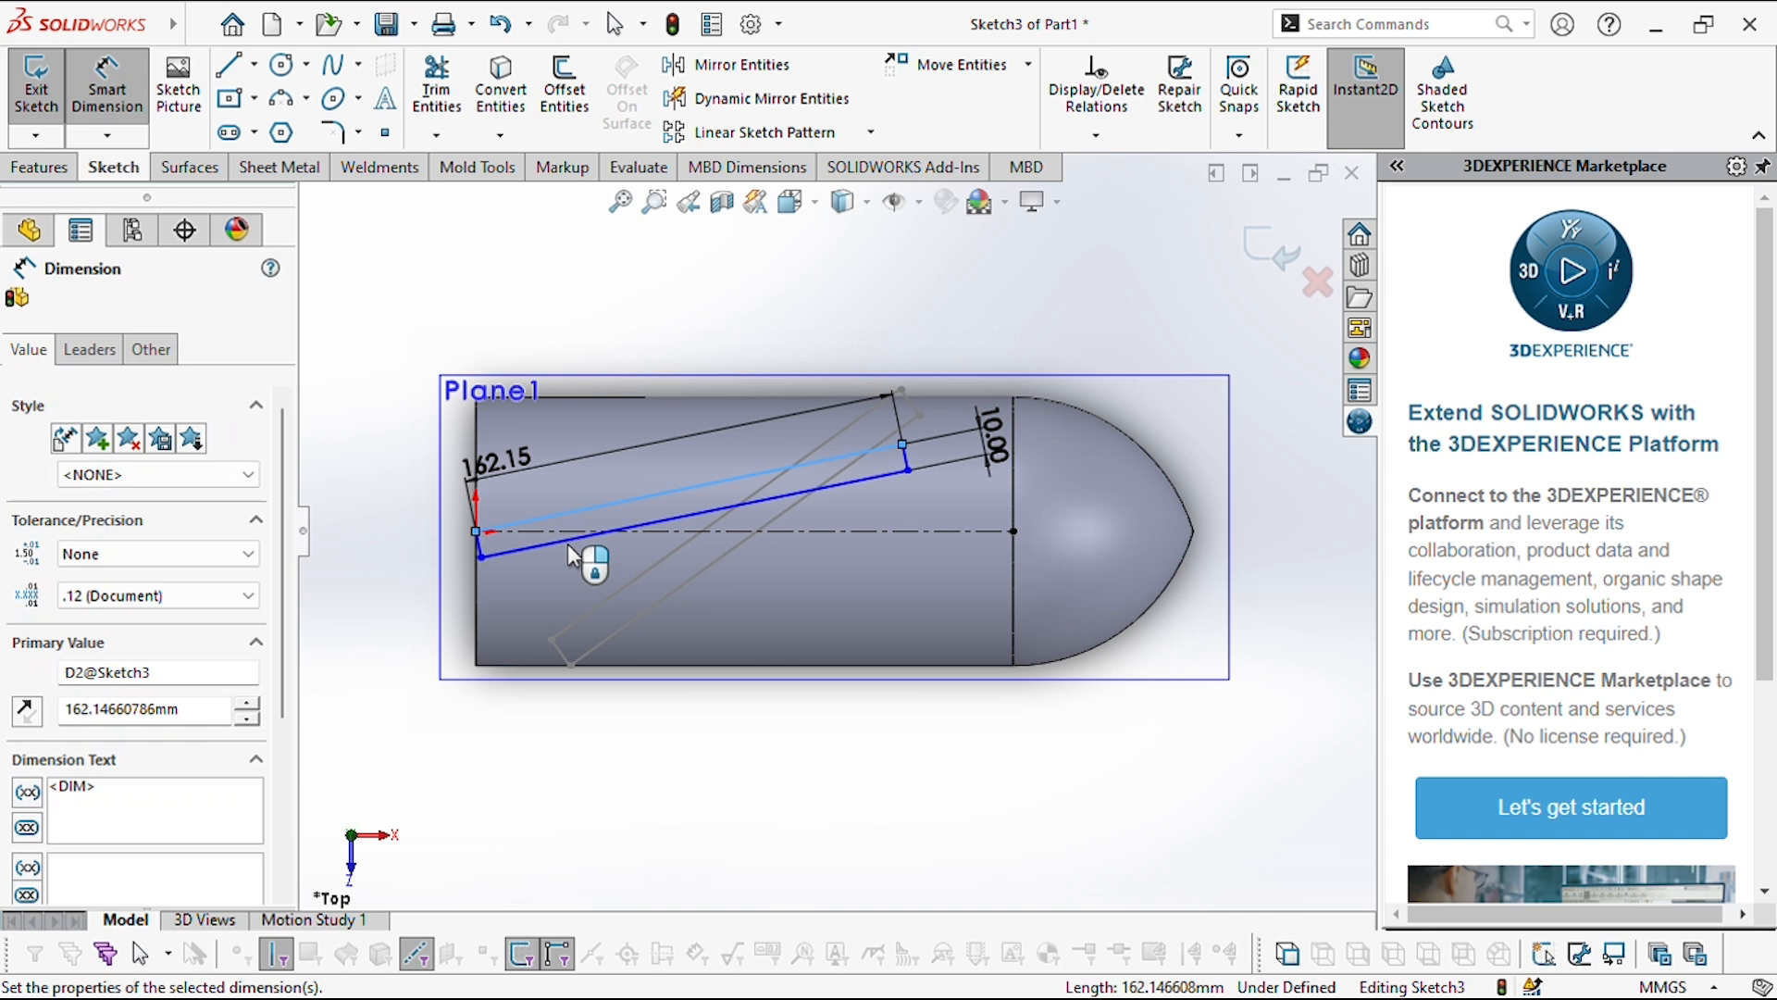
pyautogui.write('160')
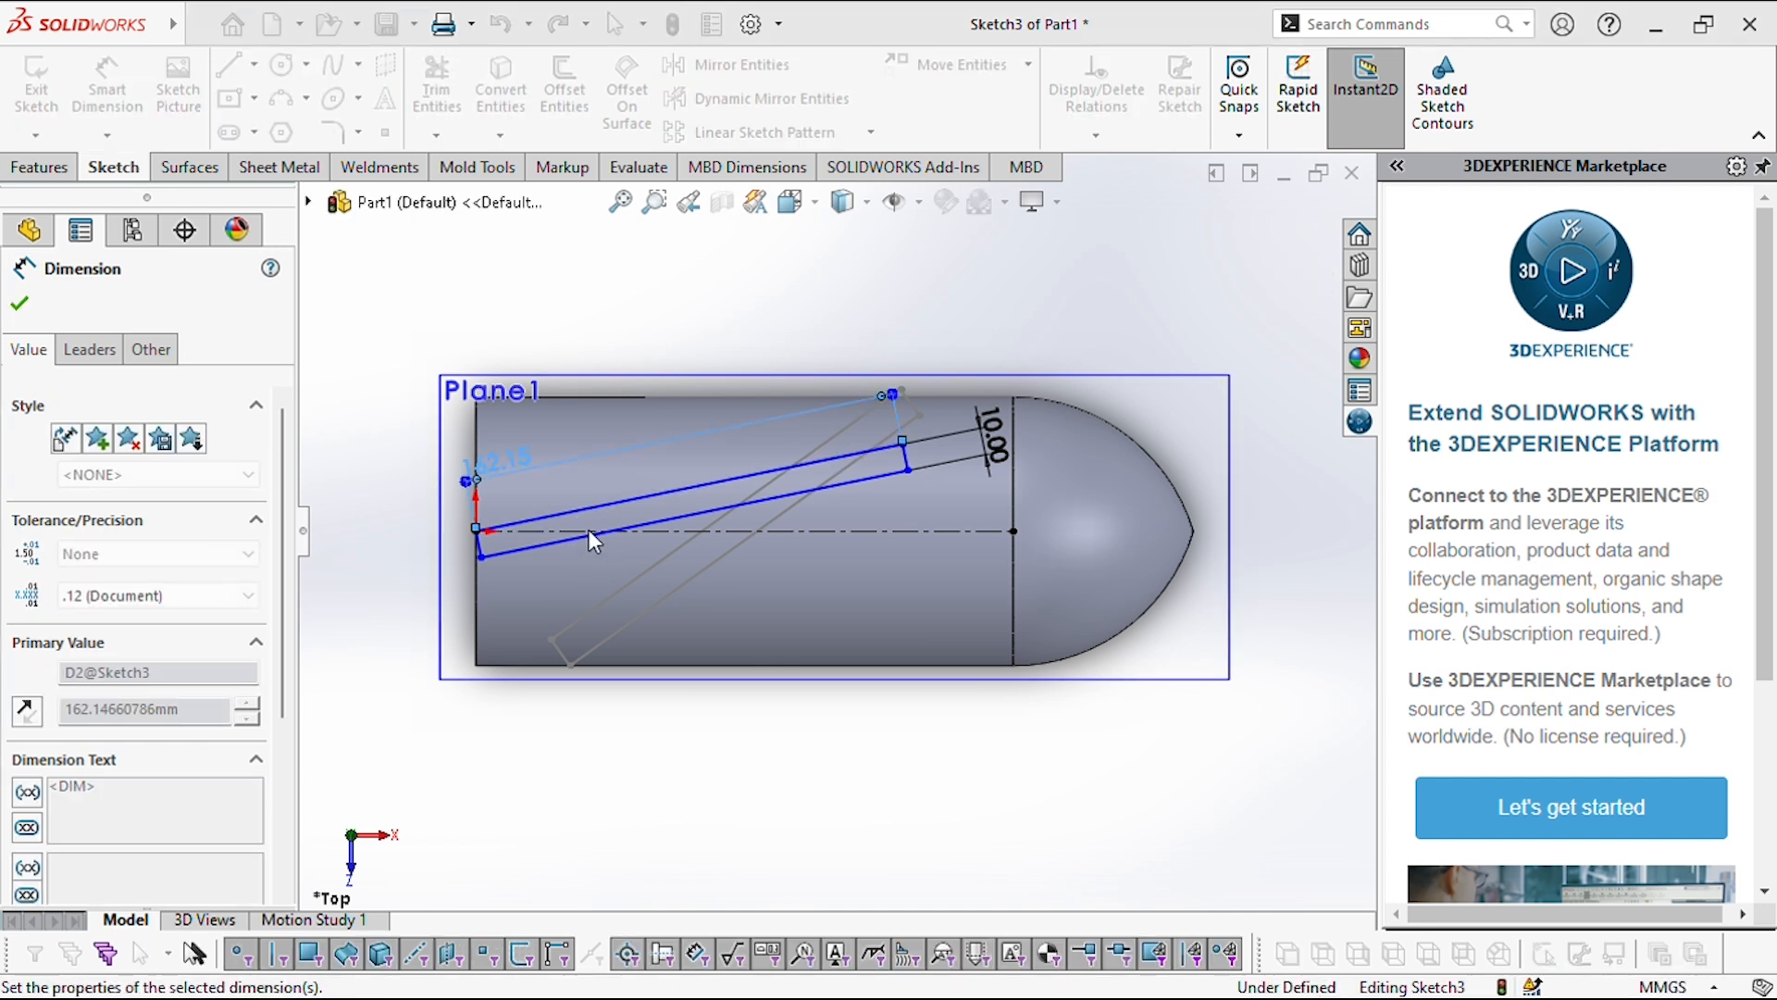
pyautogui.press('Return')
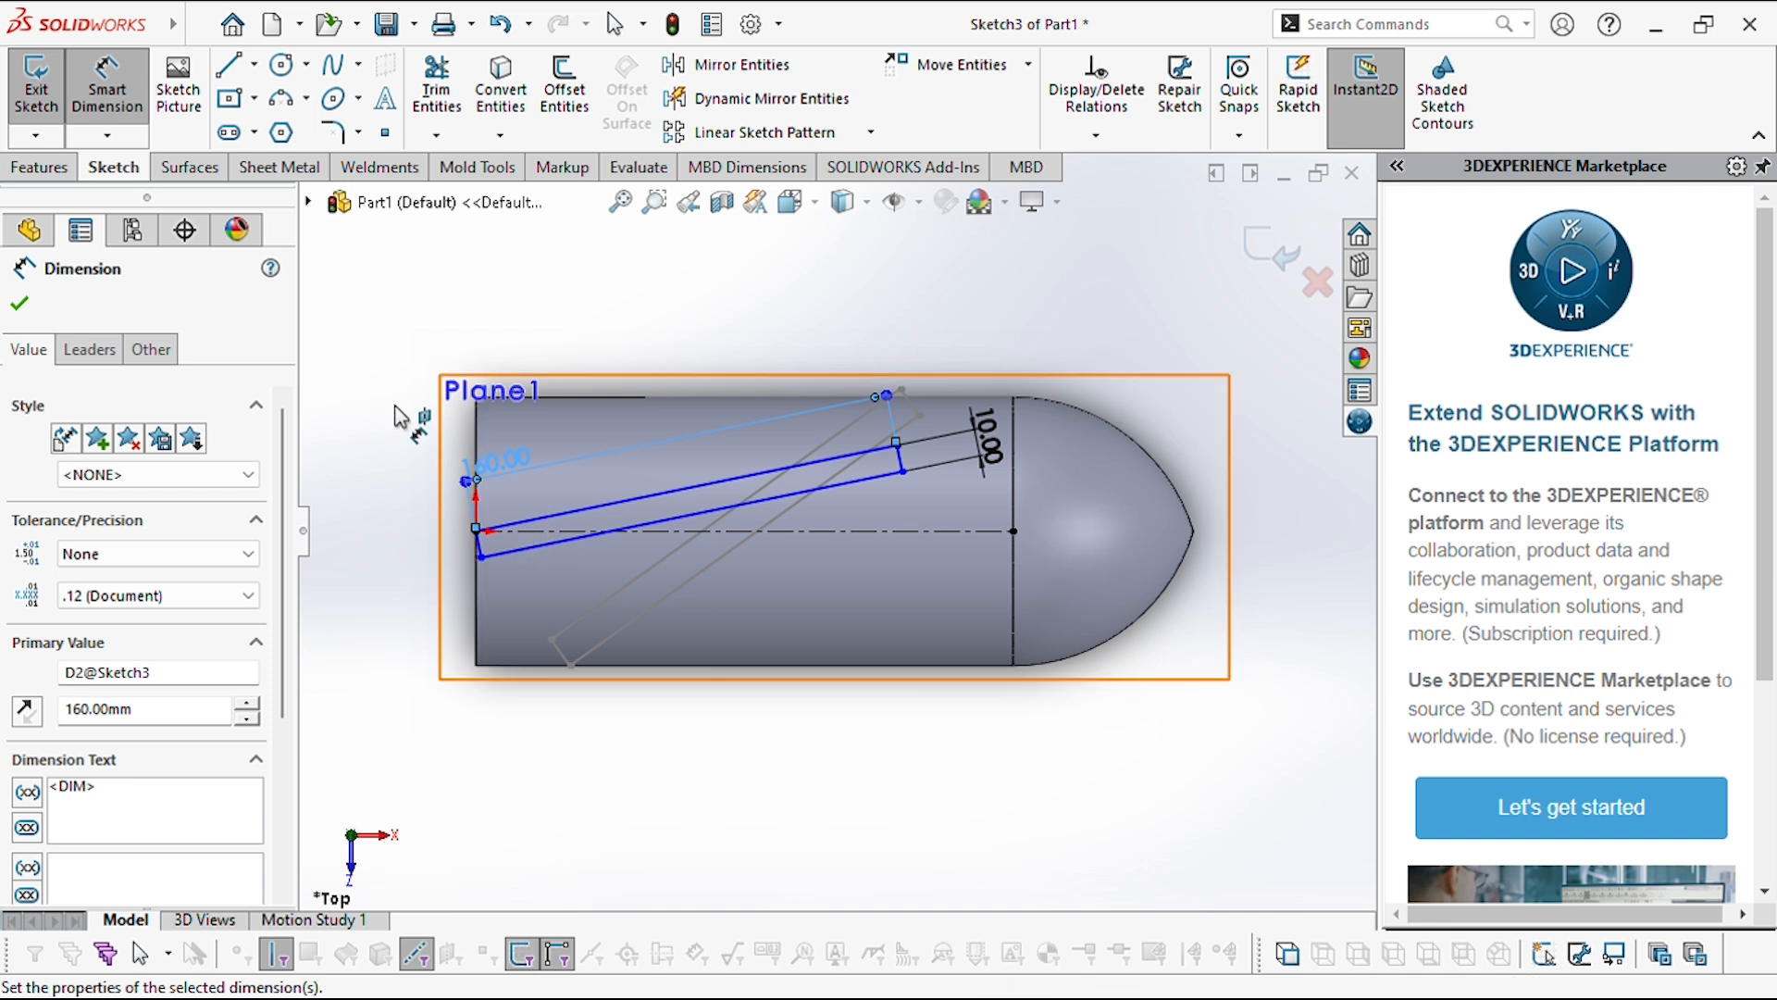
pyautogui.click(141, 108)
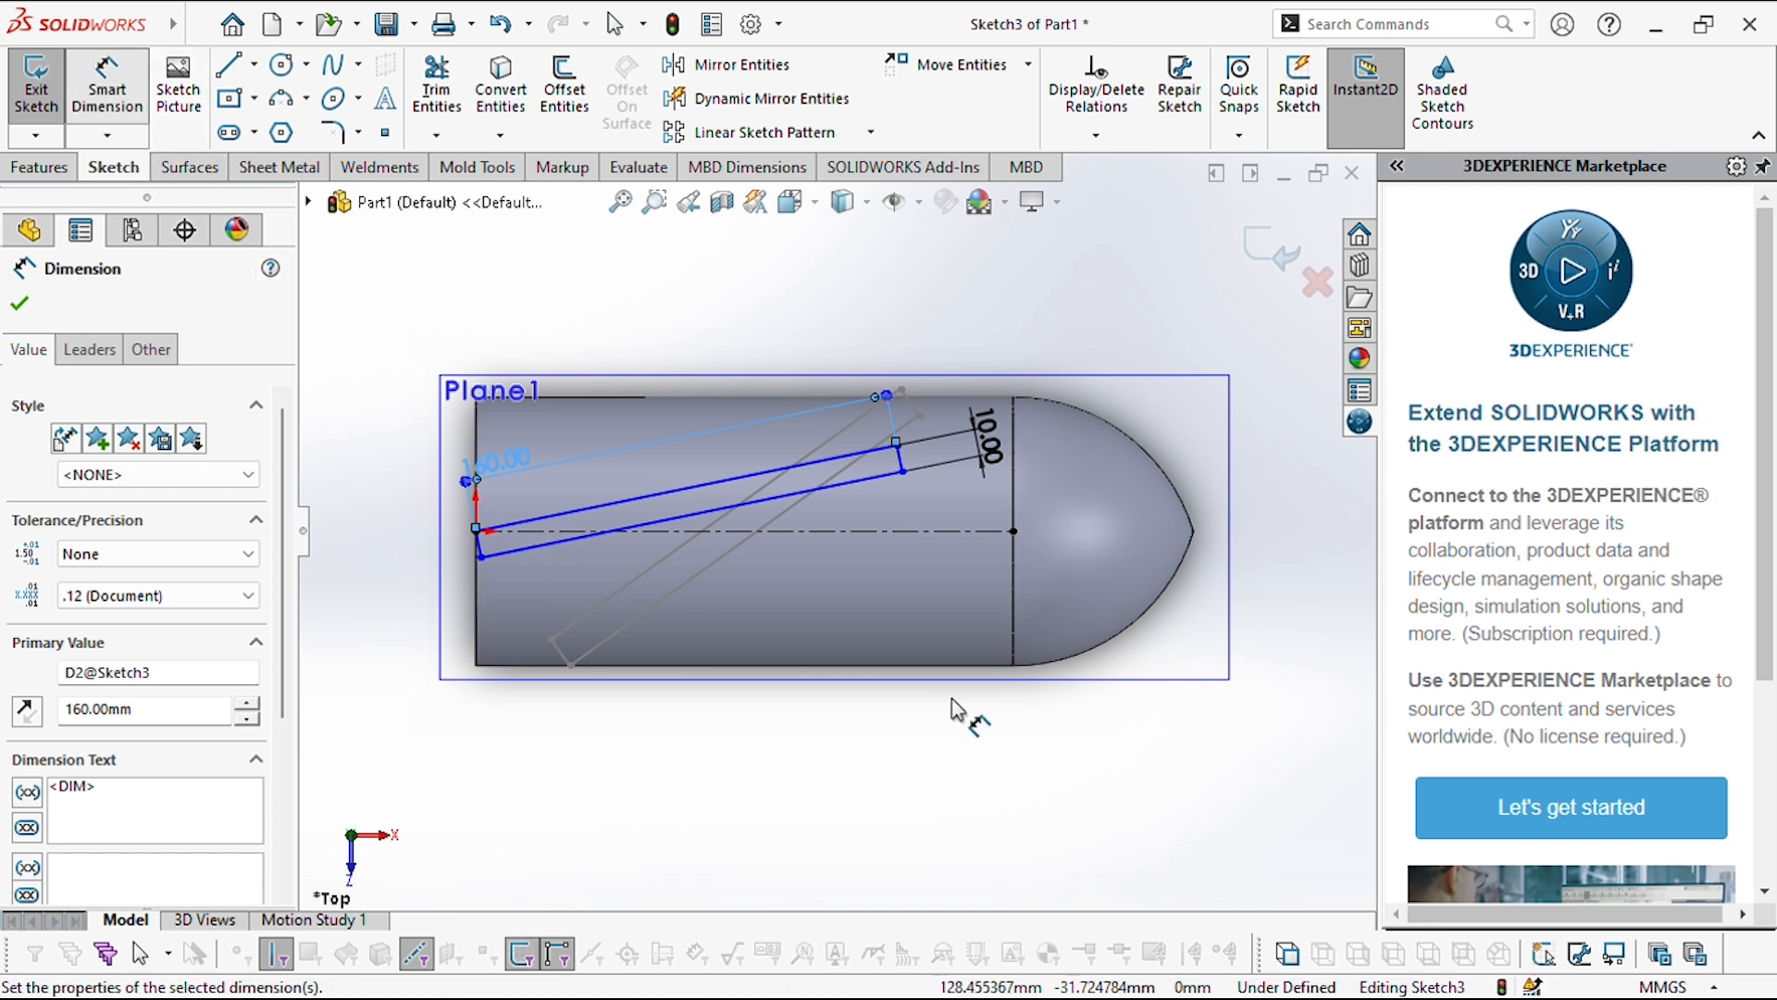
pyautogui.click(143, 109)
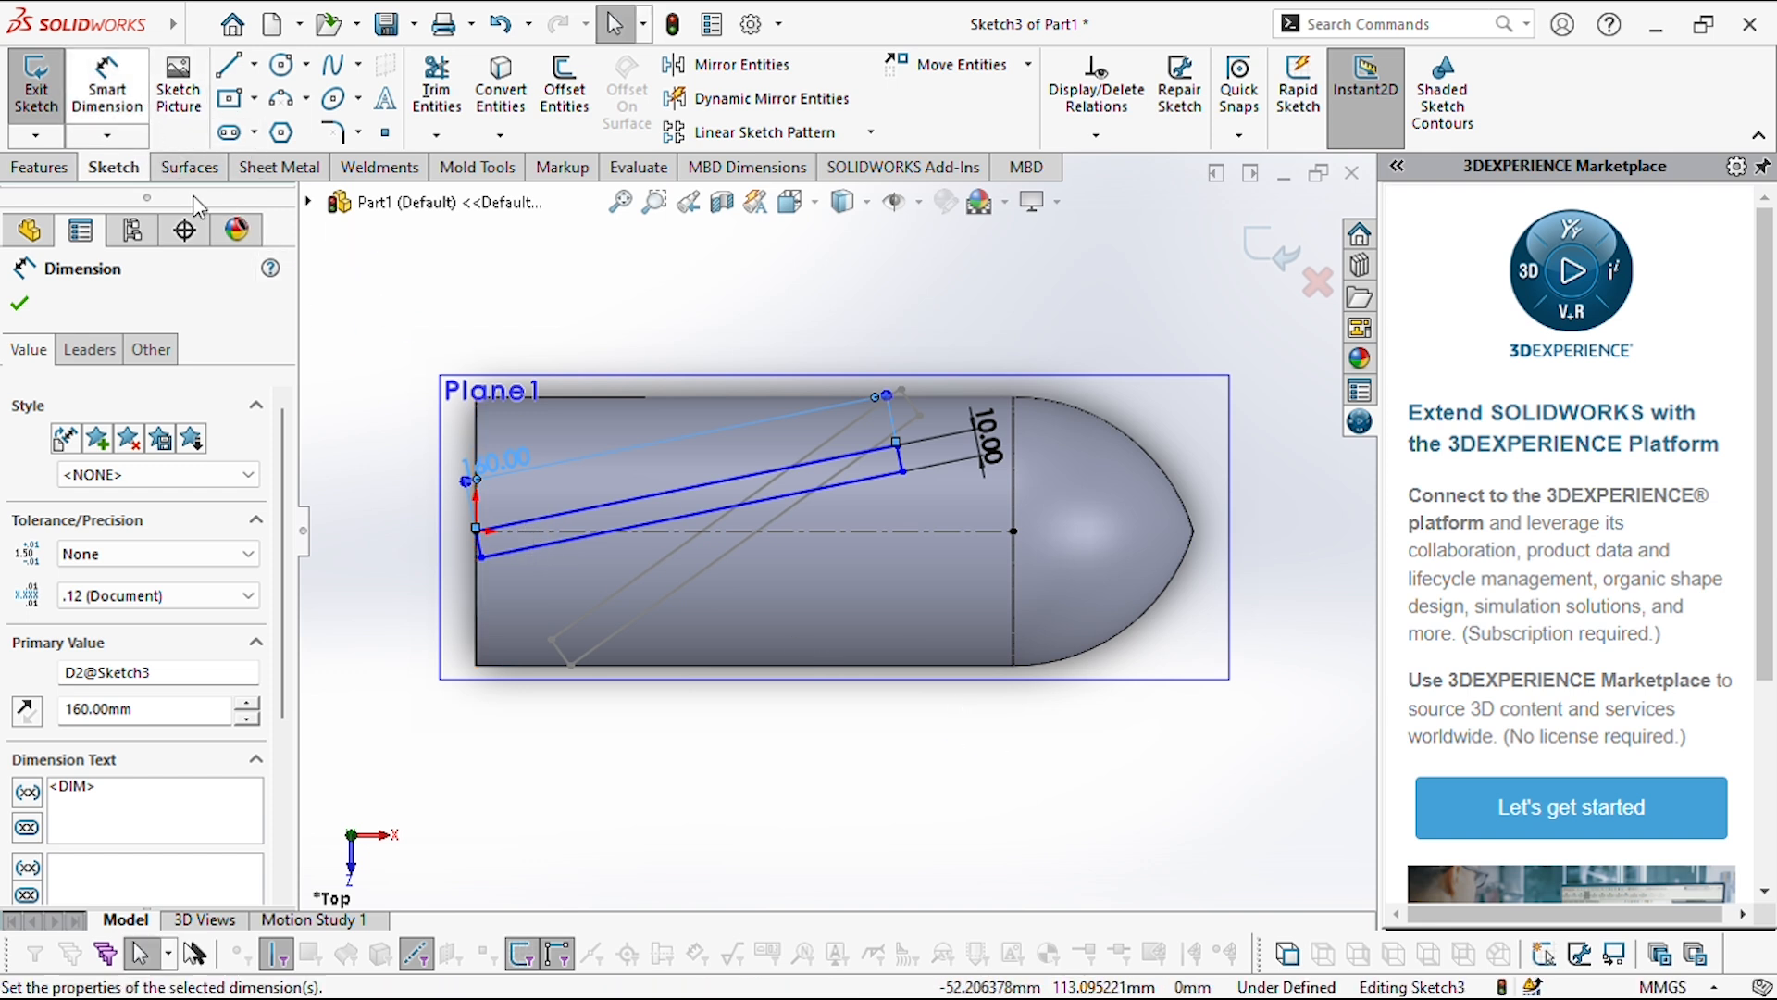
pyautogui.click(744, 476)
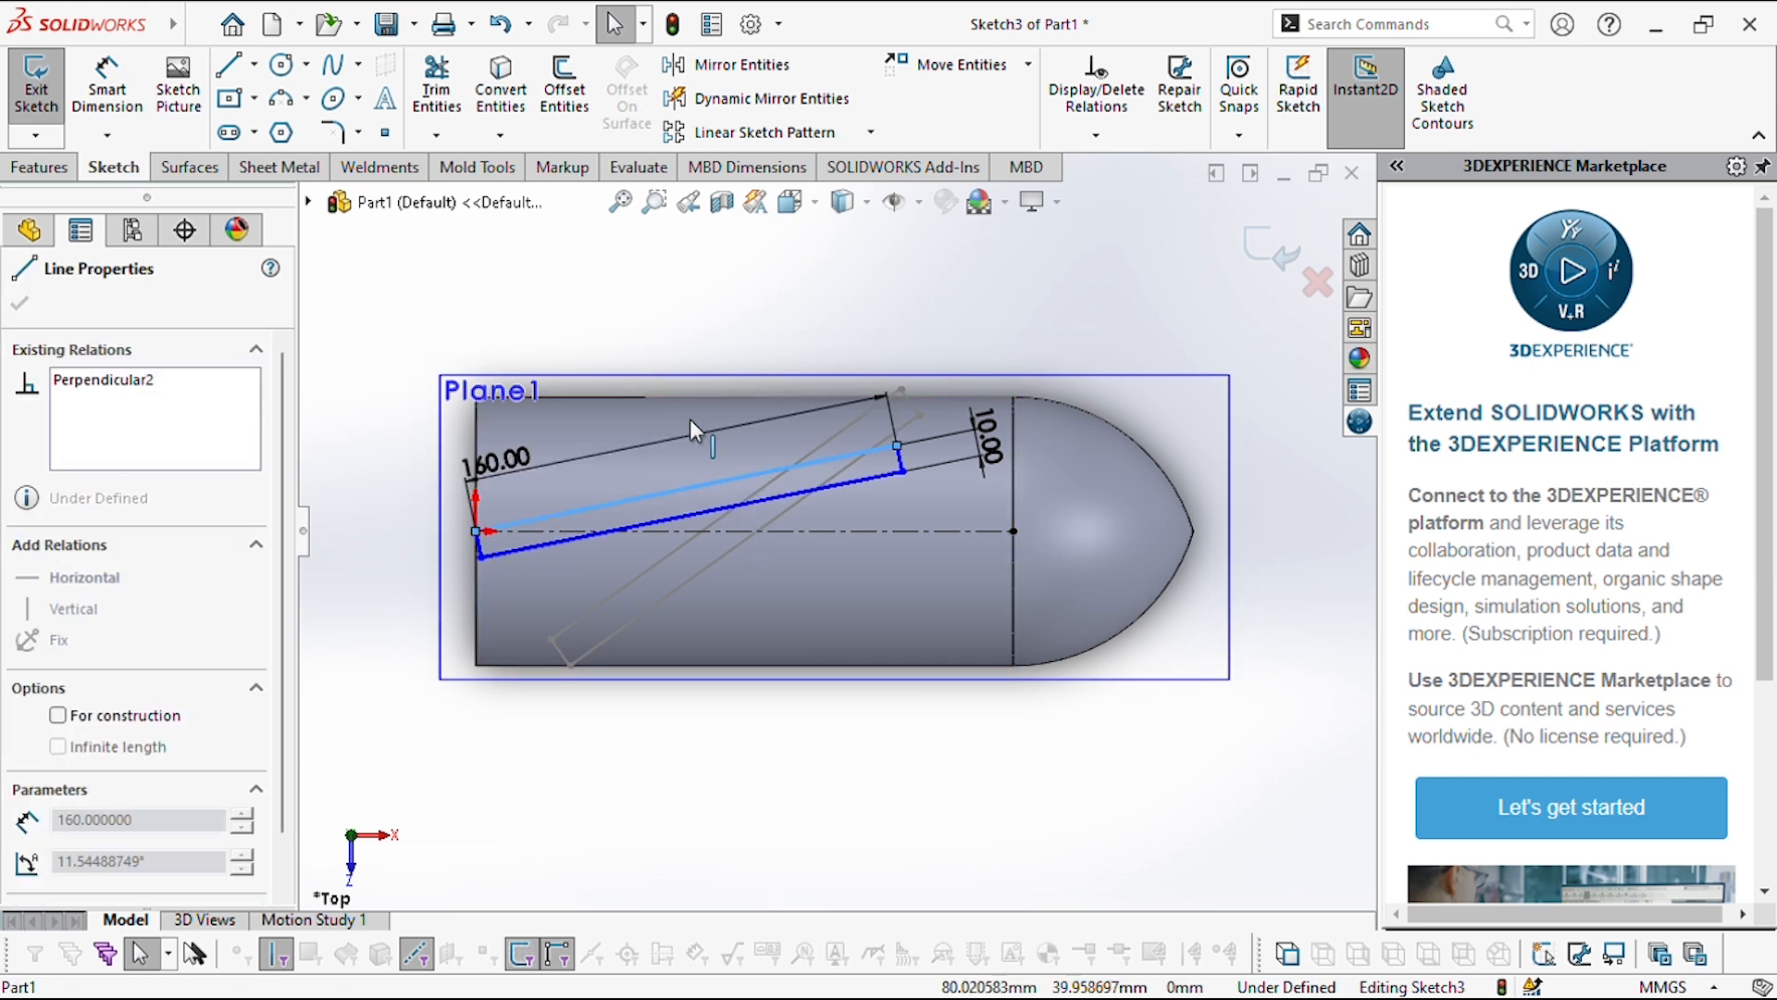
pyautogui.press('Escape')
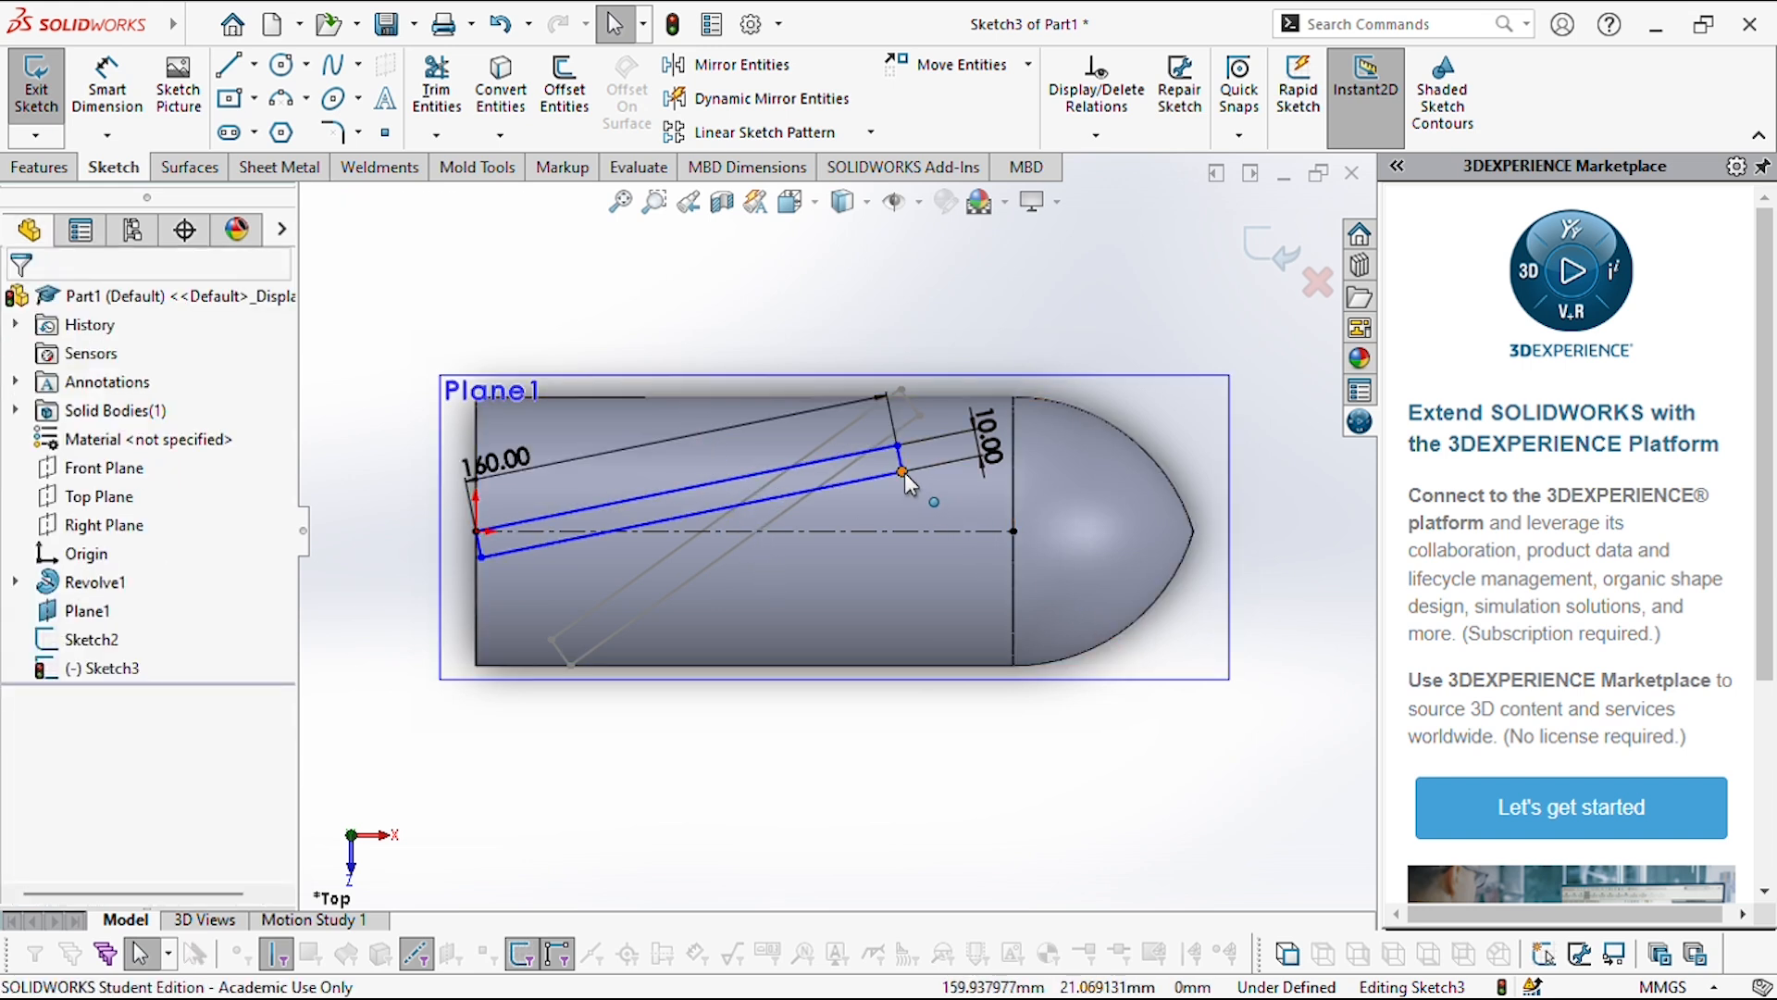
# - Dimension the angle between the rectangle's lower long side and the body's flat end at 100° and finish the sketch
pyautogui.moveTo(906, 474)
pyautogui.mouseDown()
pyautogui.moveTo(944, 603)
pyautogui.moveTo(903, 455)
pyautogui.mouseUp()
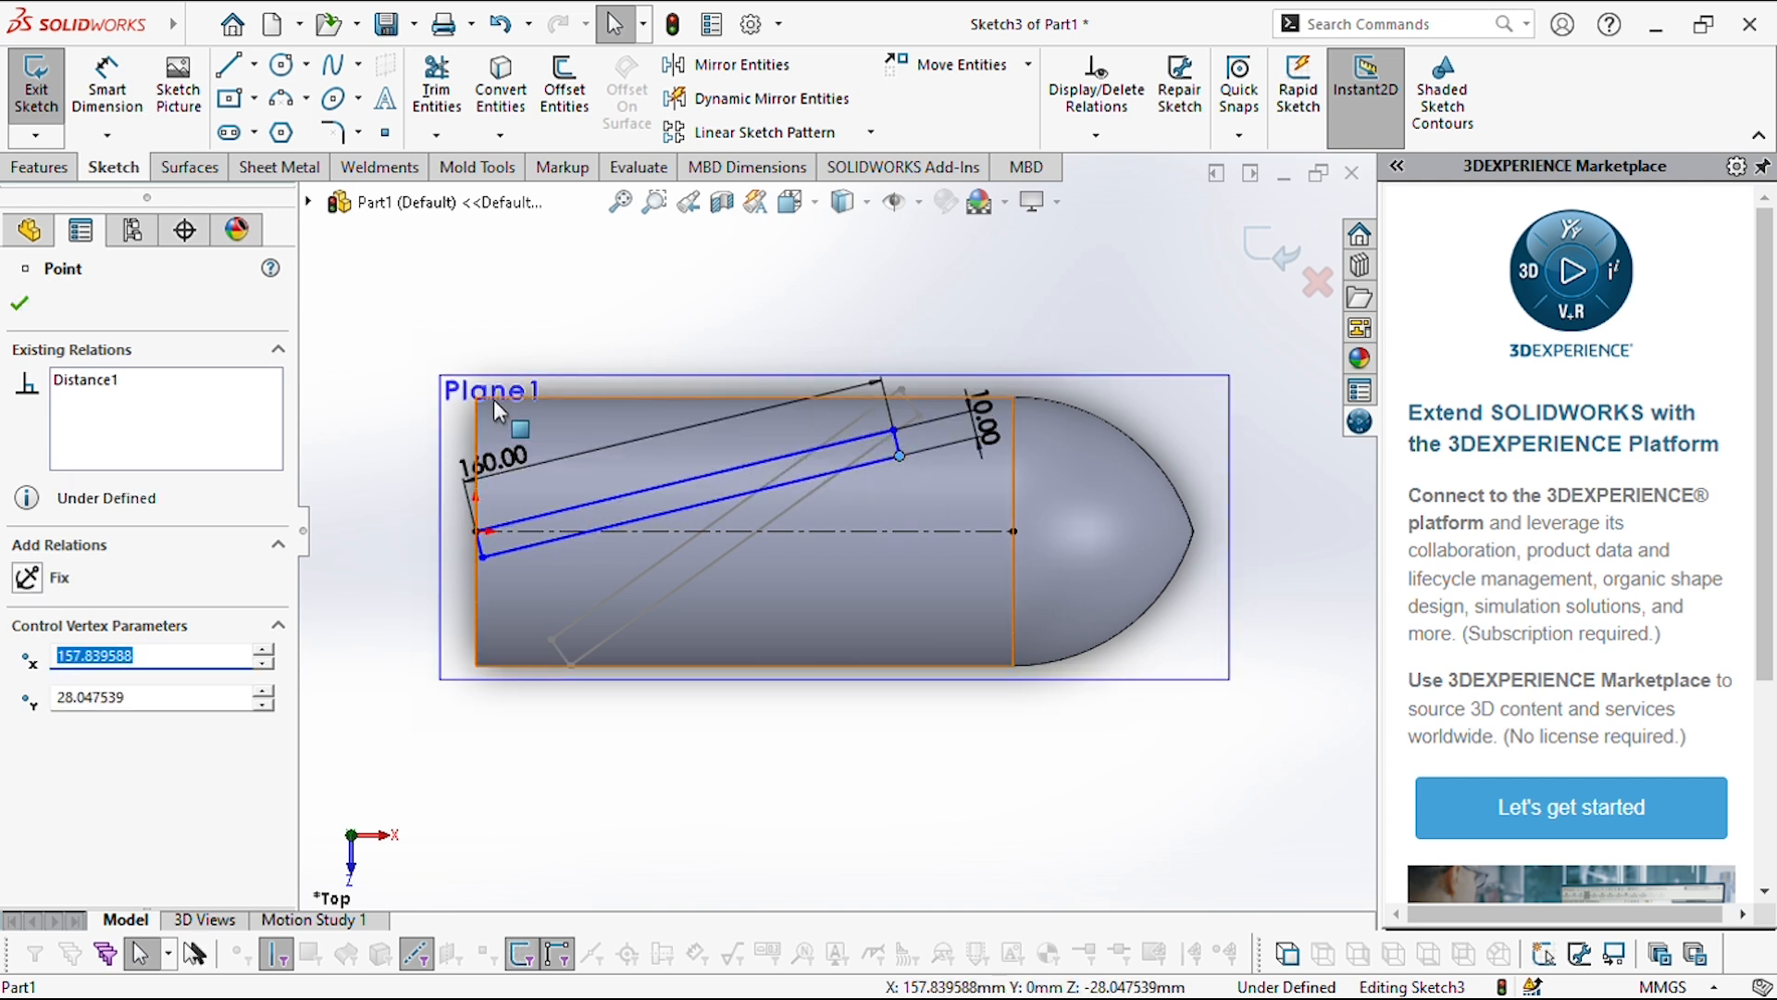
pyautogui.click(104, 93)
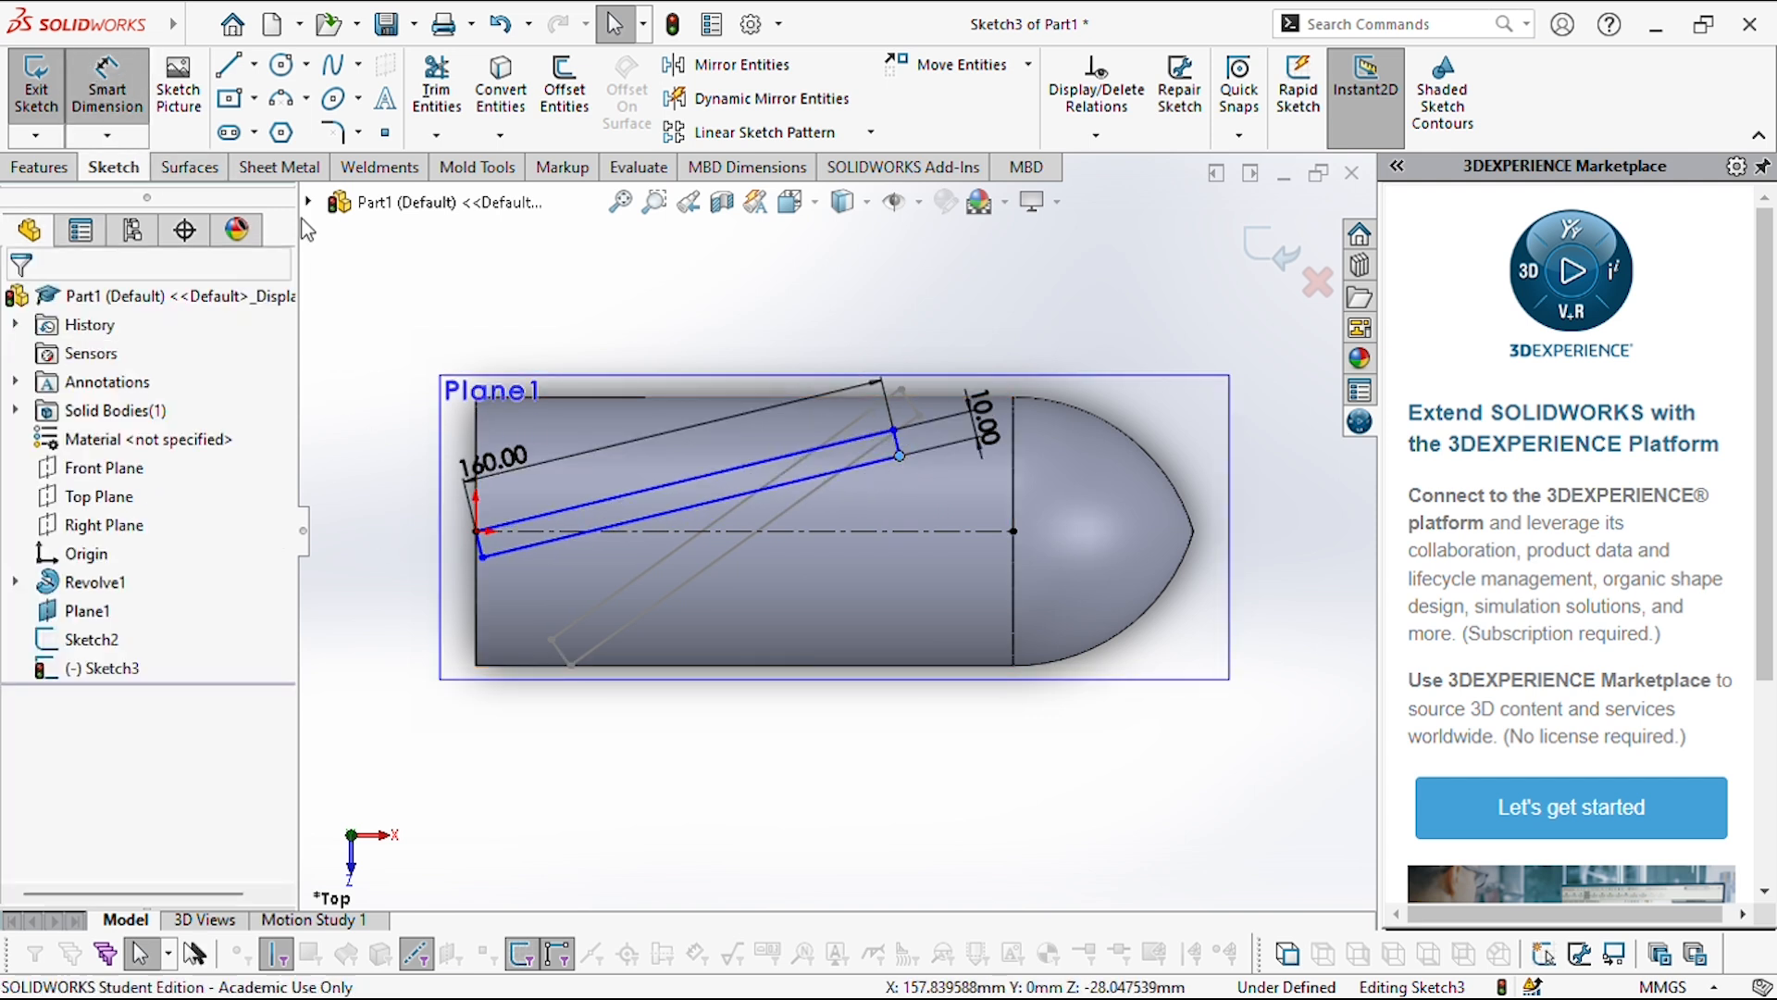
pyautogui.click(565, 542)
pyautogui.click(475, 613)
pyautogui.click(539, 602)
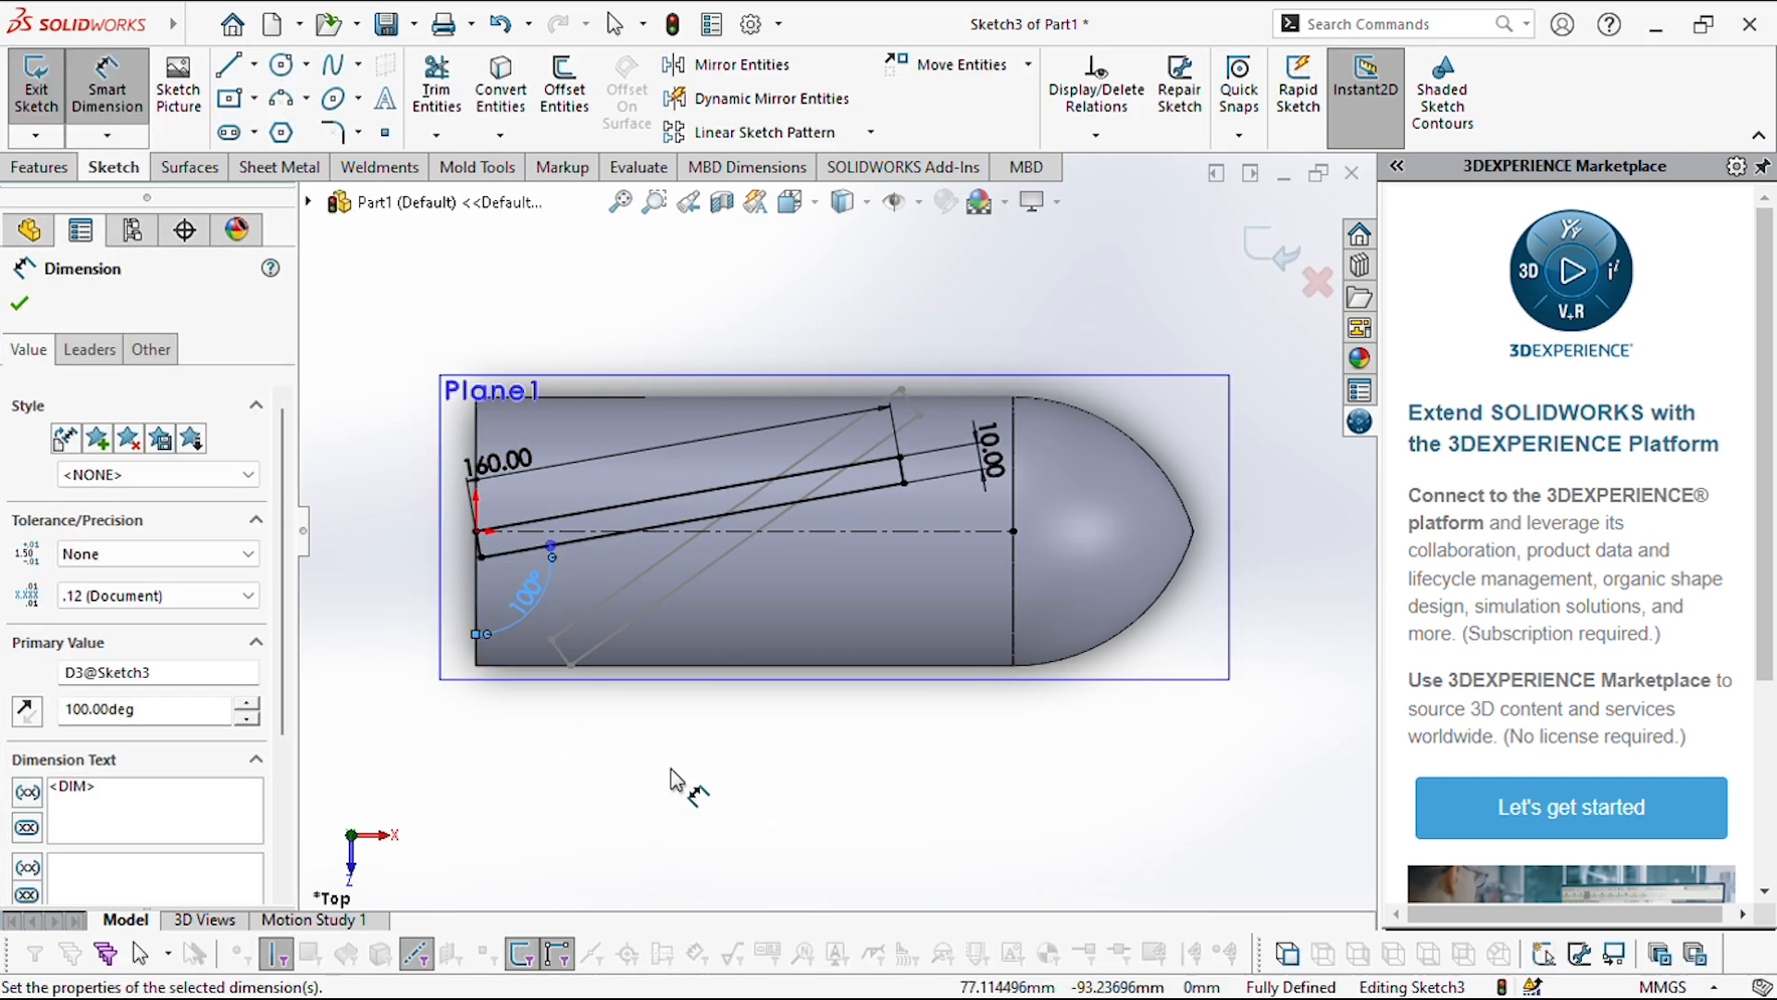
pyautogui.press('Escape')
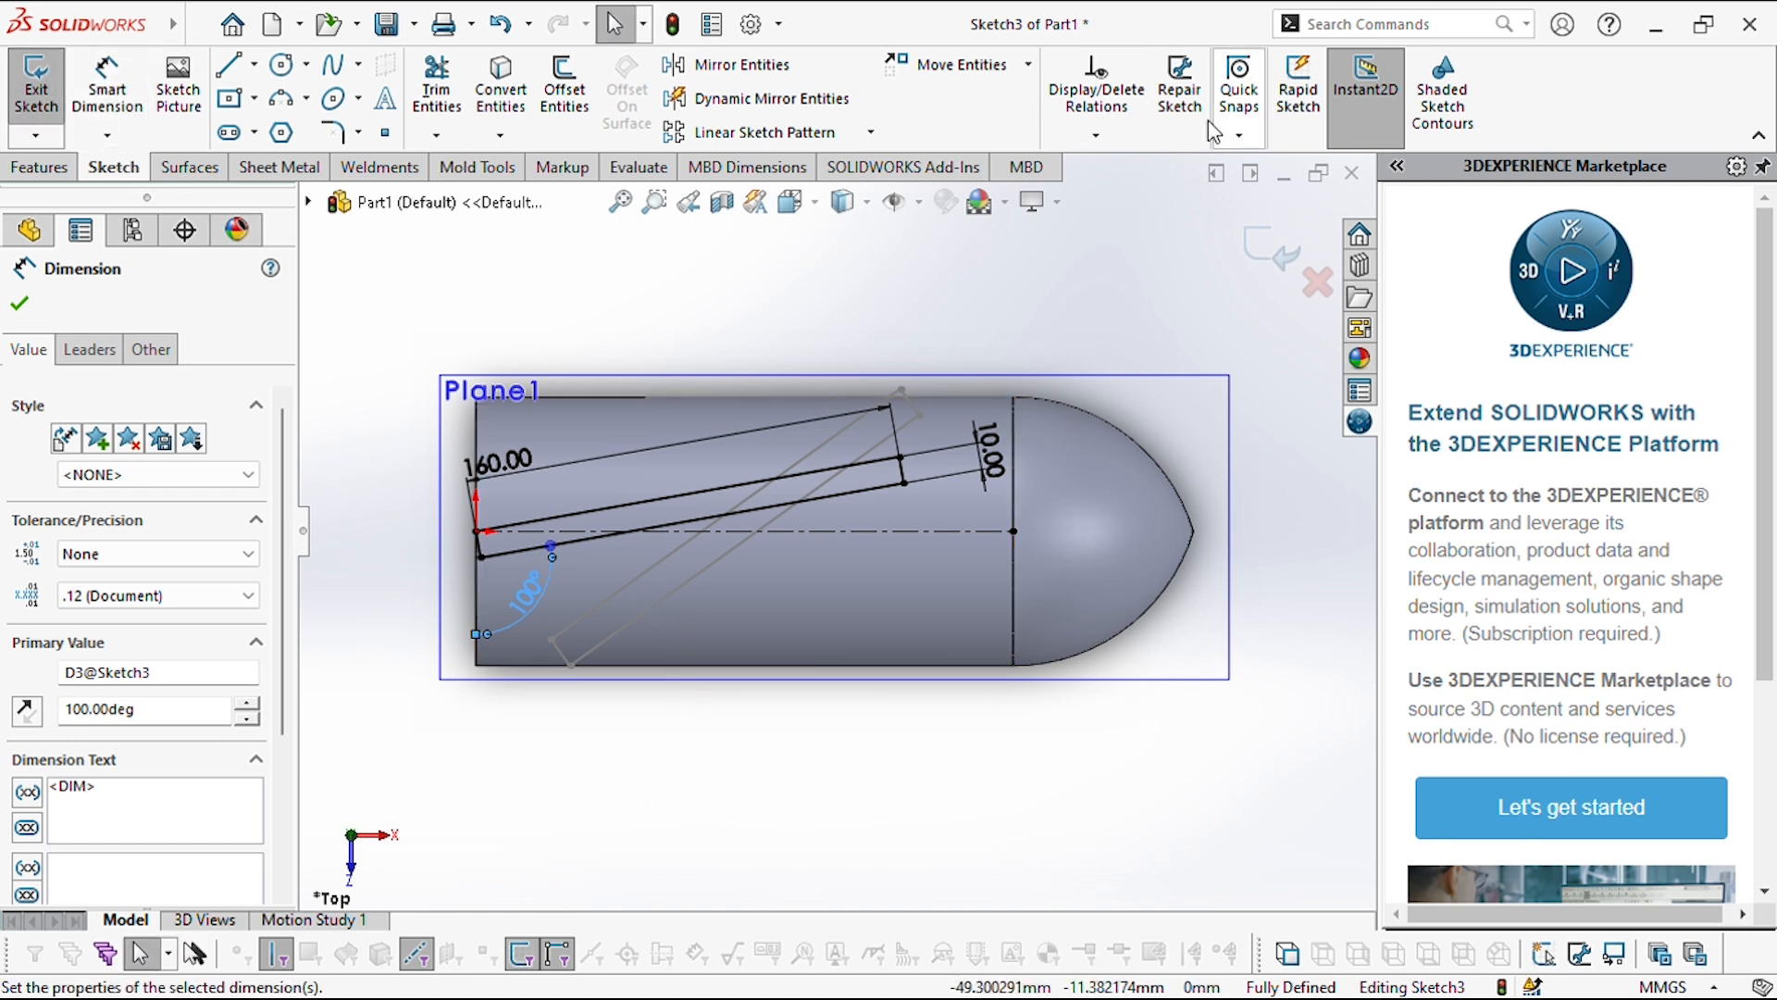
pyautogui.click(1263, 249)
# - Loft a solid fin from the slanted rectangle on the plane above (Sketch2) to the rectangle on the Top Plane (Sketch3)
pyautogui.moveTo(813, 821); pyautogui.dragTo(831, 699, button='middle')
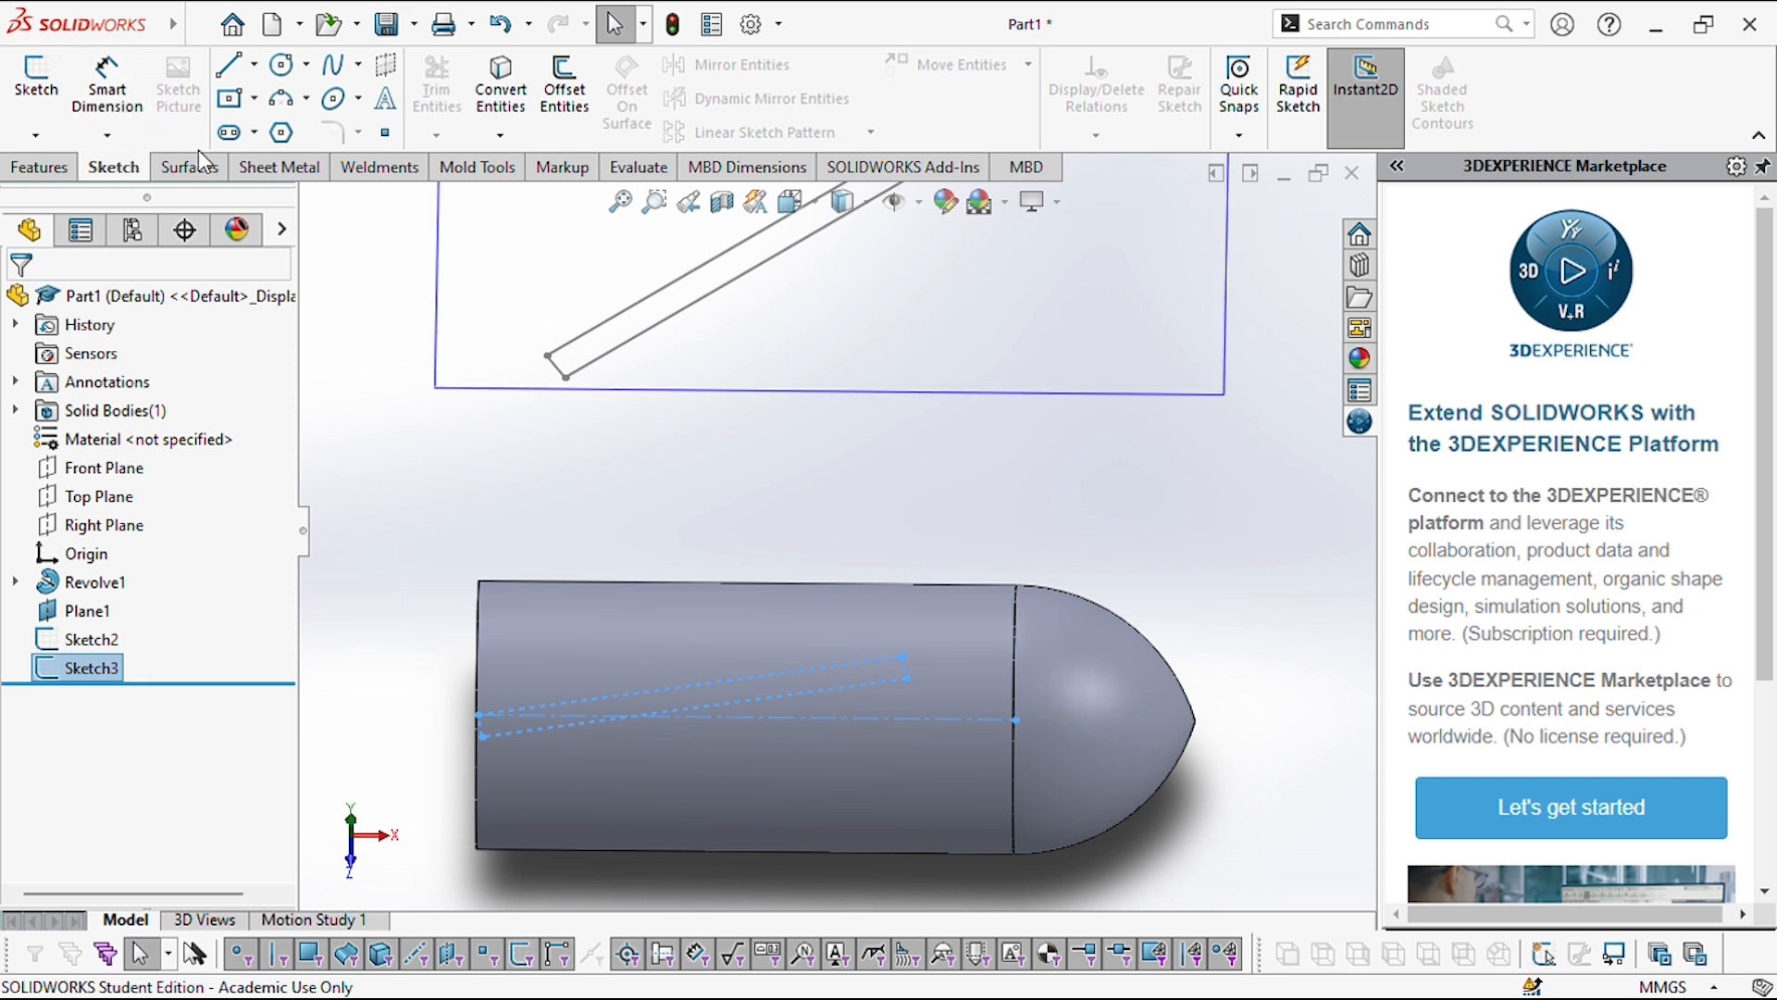
pyautogui.click(71, 169)
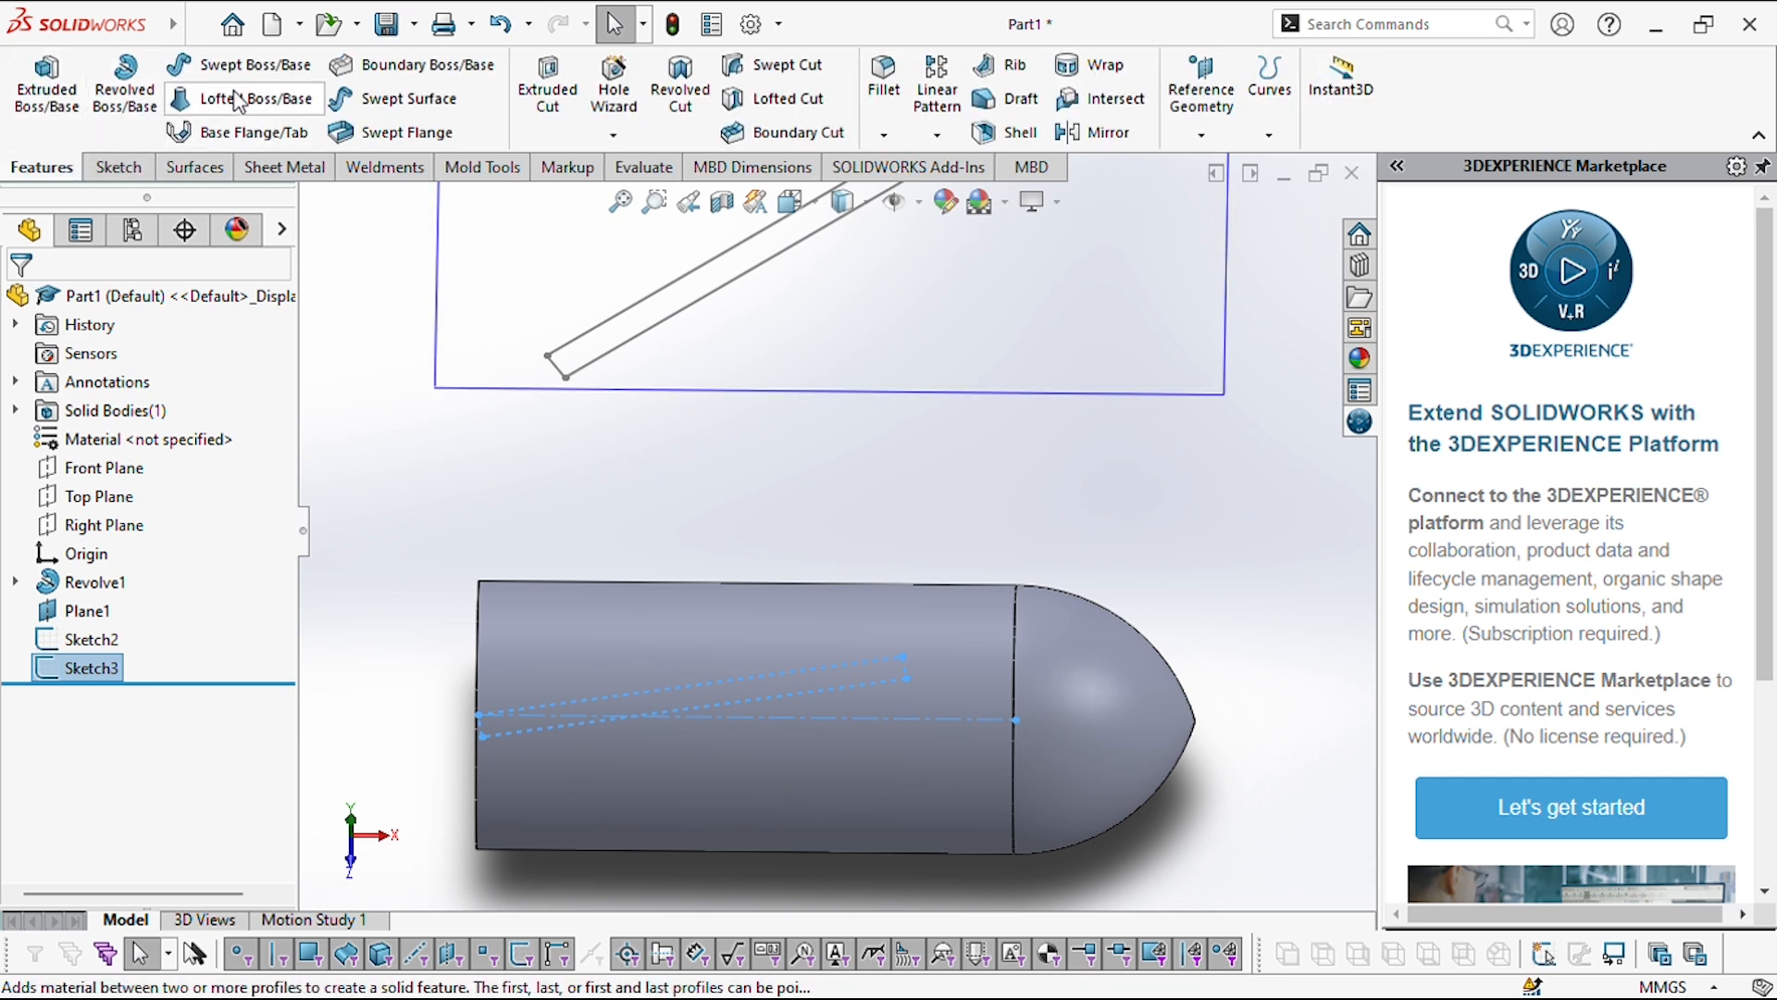
pyautogui.click(245, 113)
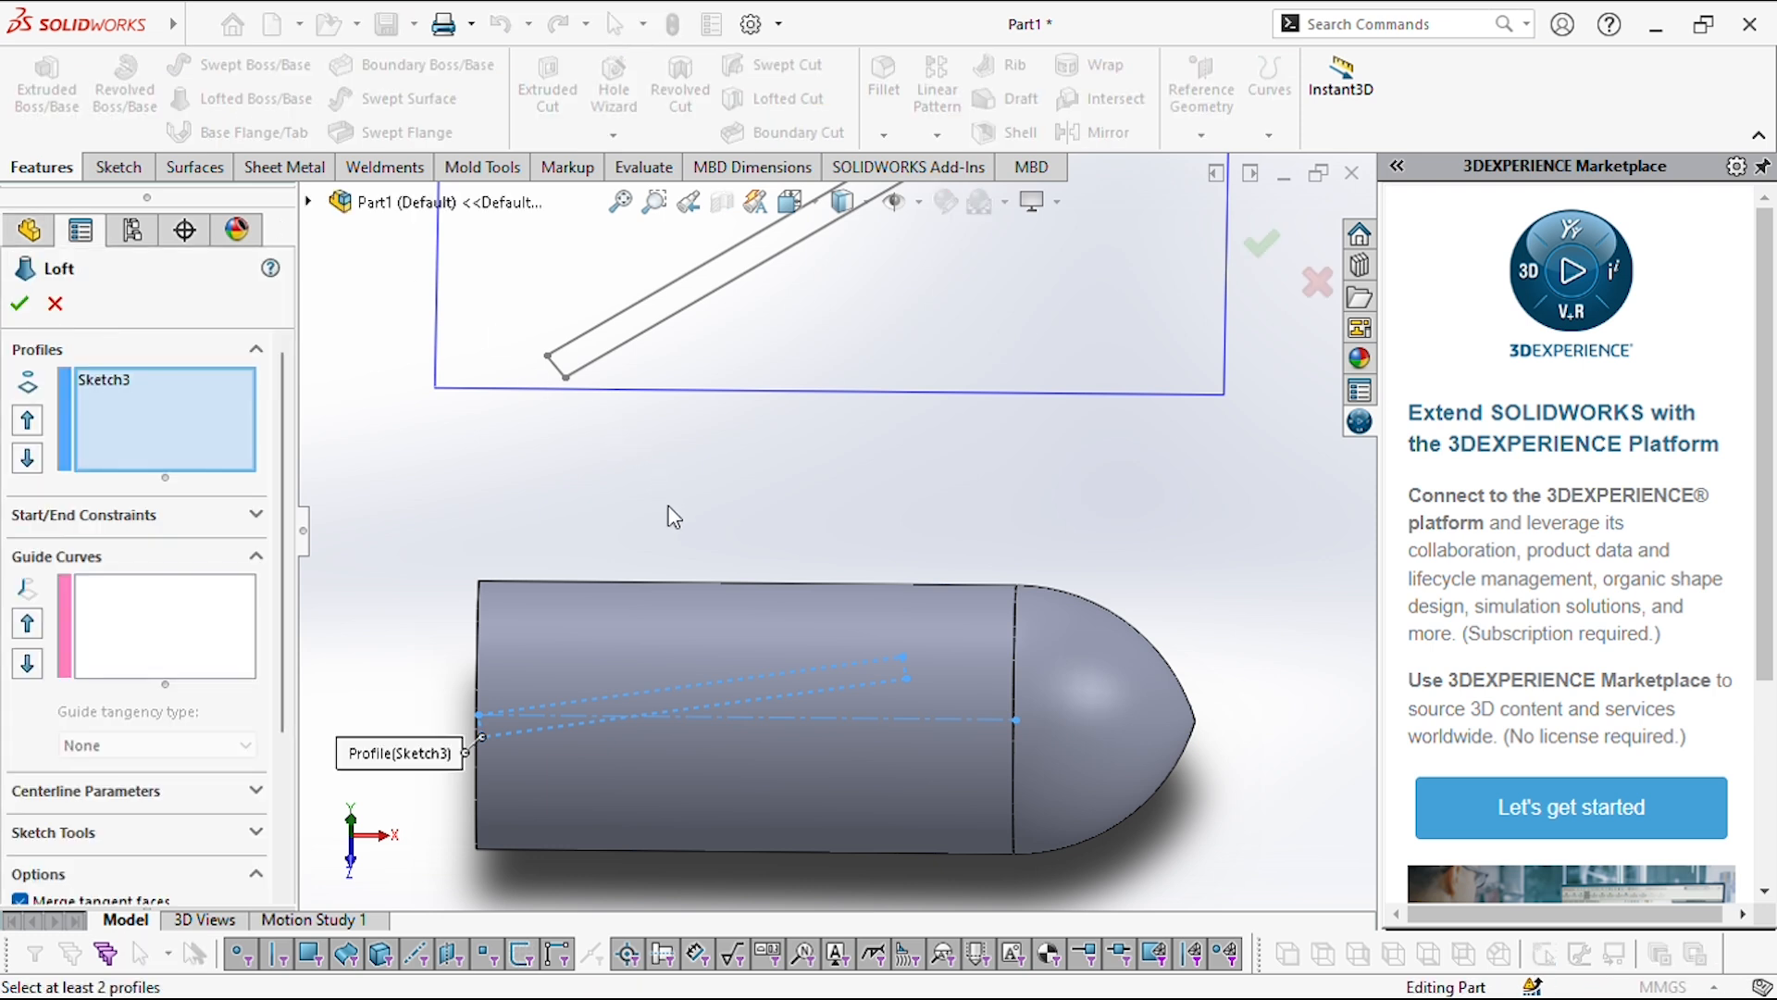
pyautogui.scroll(2, 695, 538)
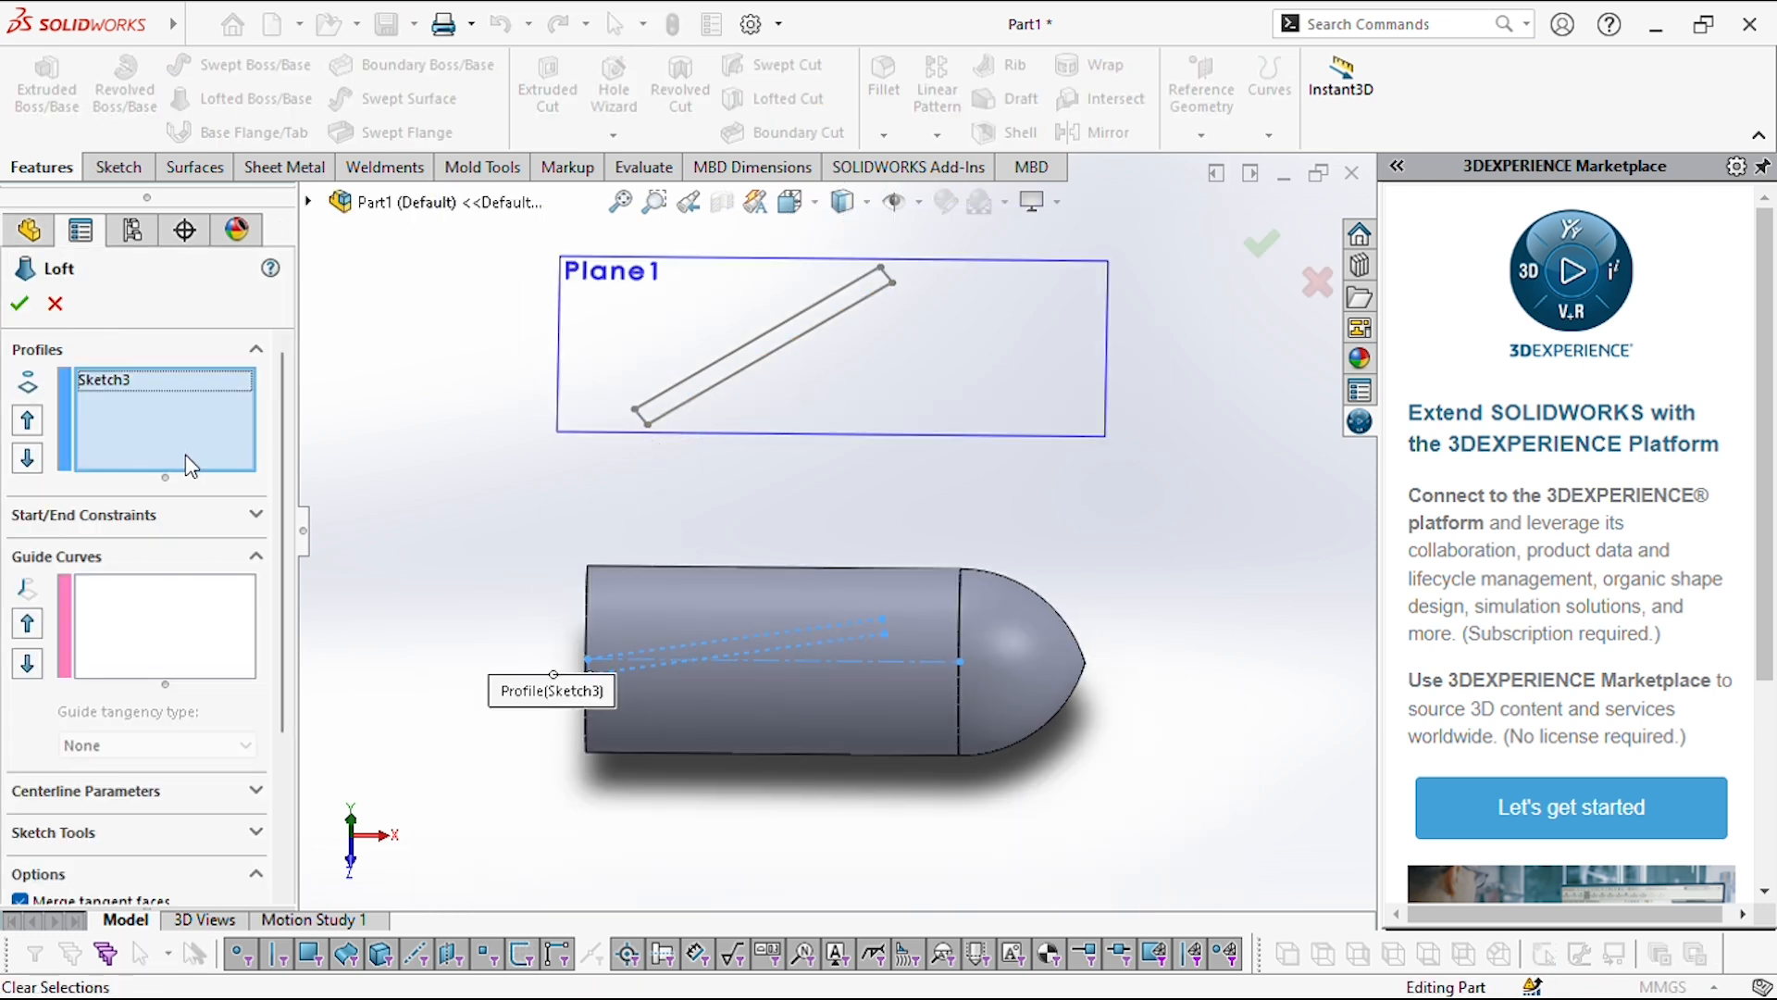
pyautogui.click(643, 444)
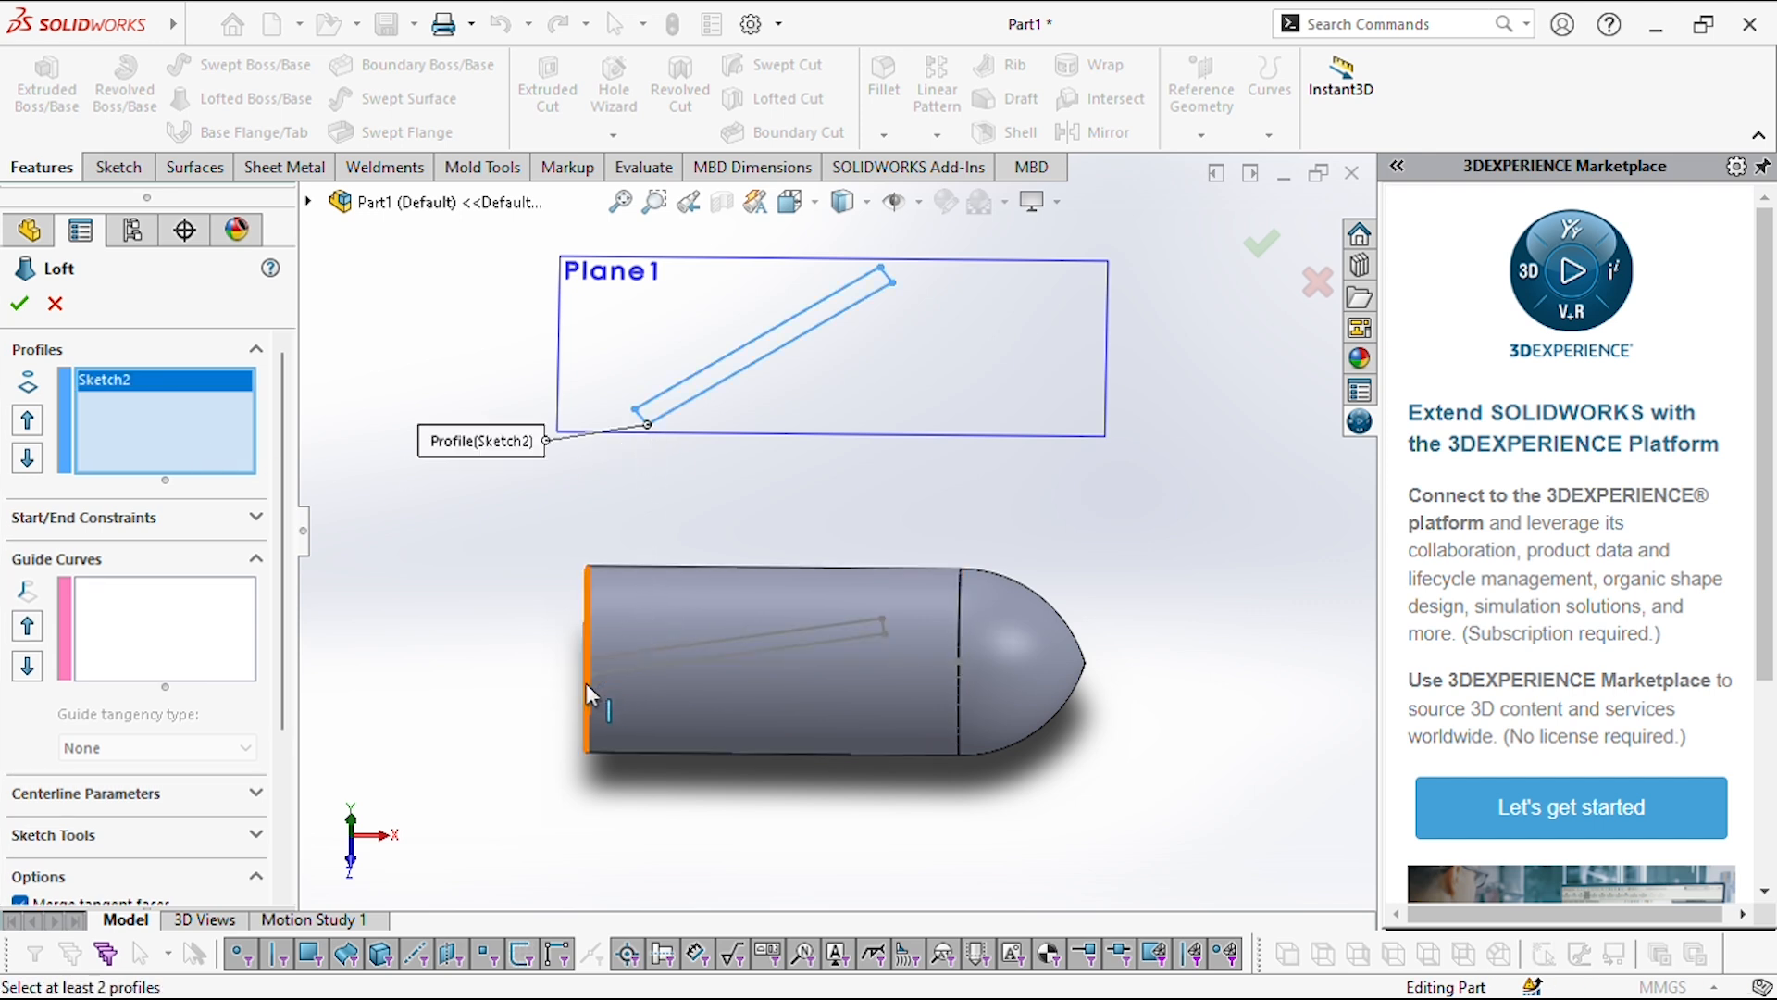
pyautogui.scroll(-3, 592, 681)
pyautogui.scroll(-3, 611, 685)
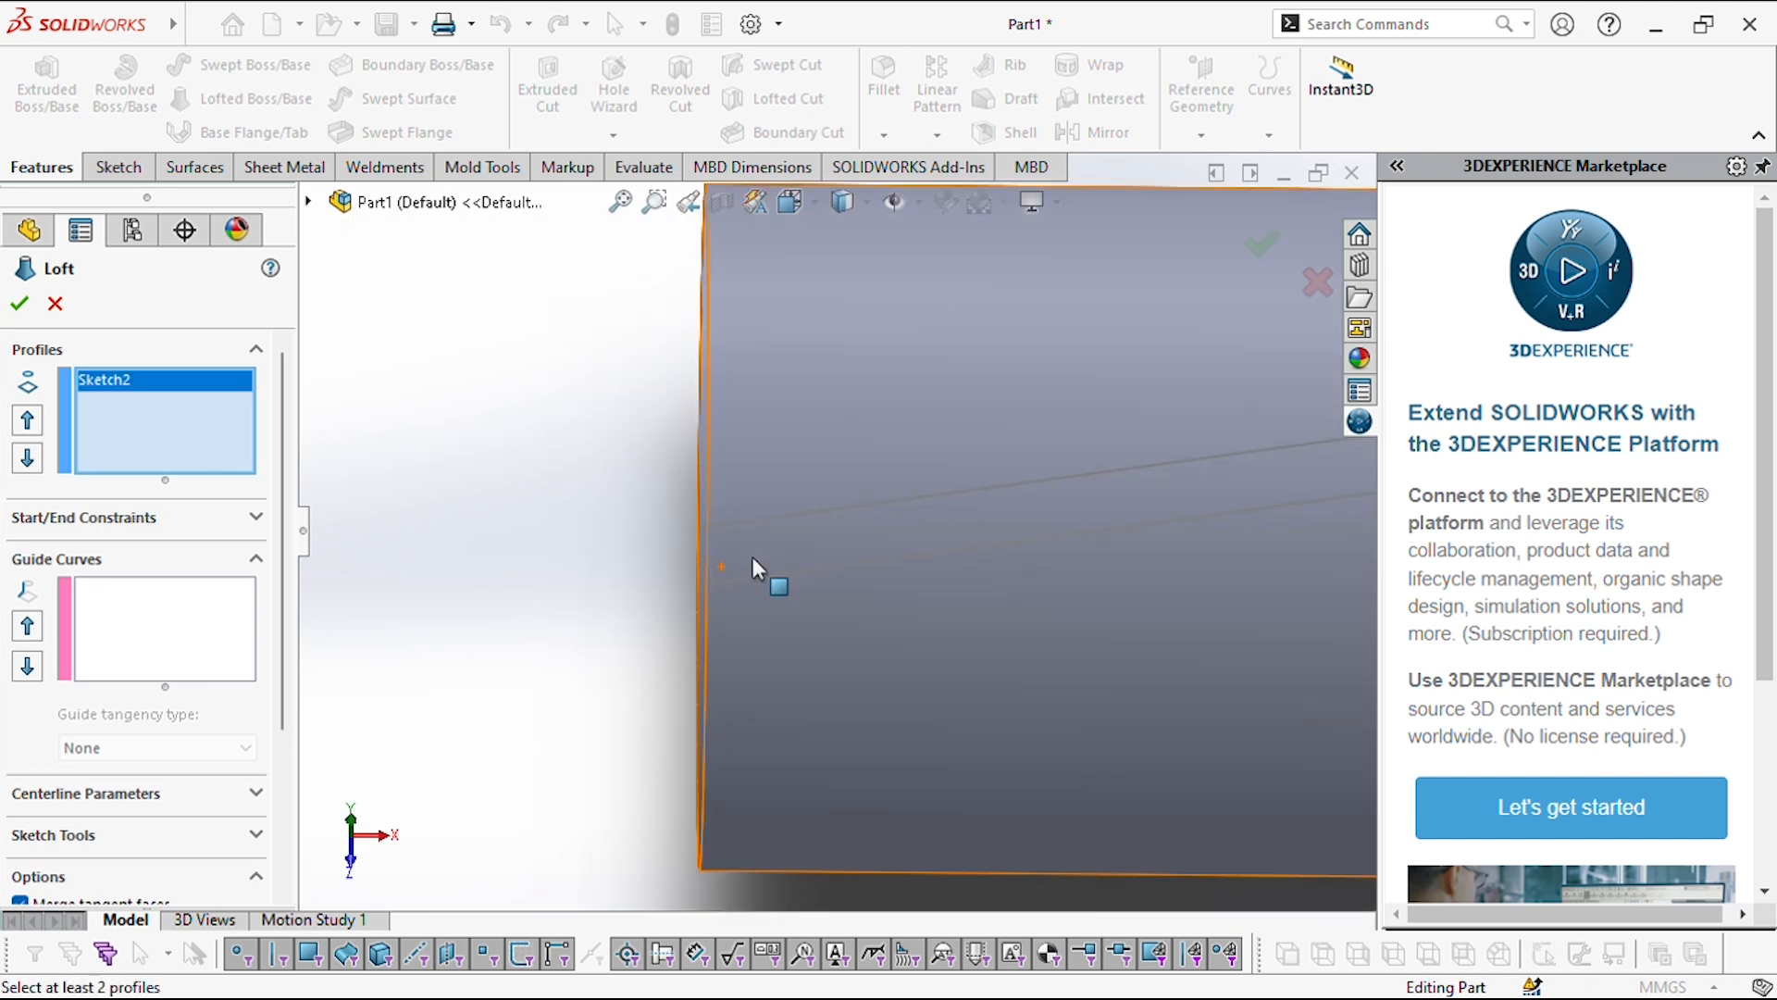
pyautogui.click(709, 587)
pyautogui.scroll(3, 826, 629)
pyautogui.scroll(5, 826, 620)
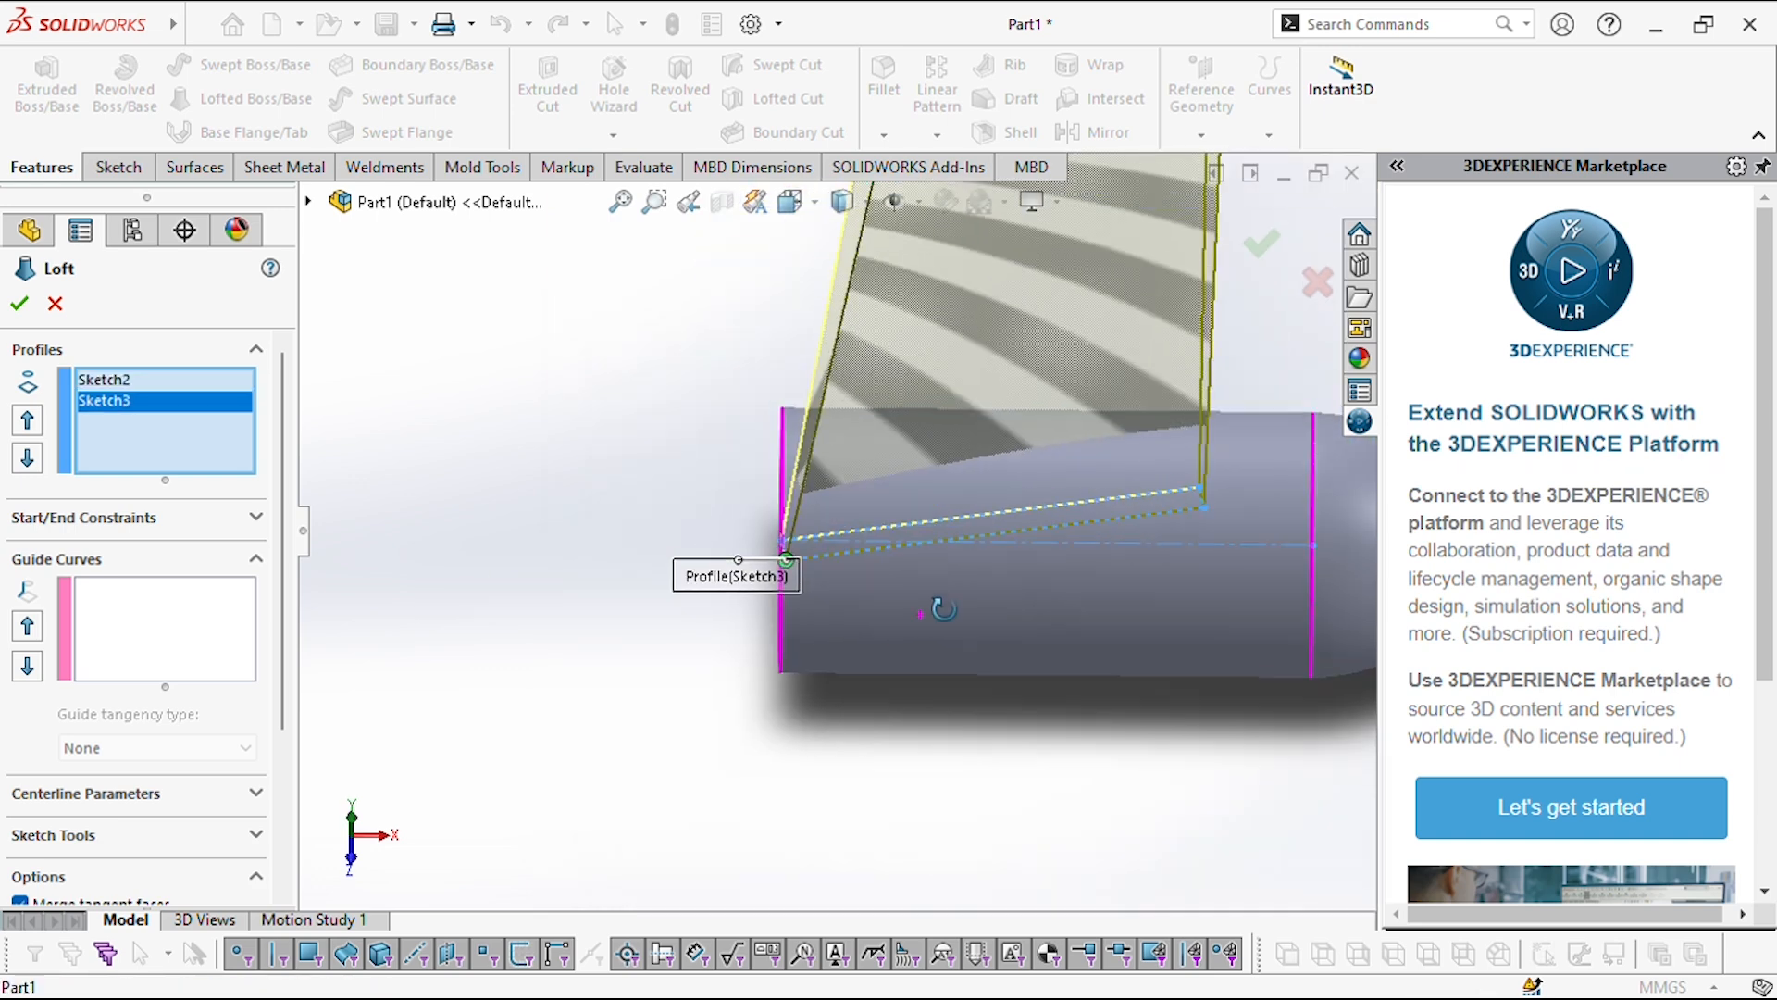
pyautogui.moveTo(925, 526); pyautogui.dragTo(879, 545, button='middle')
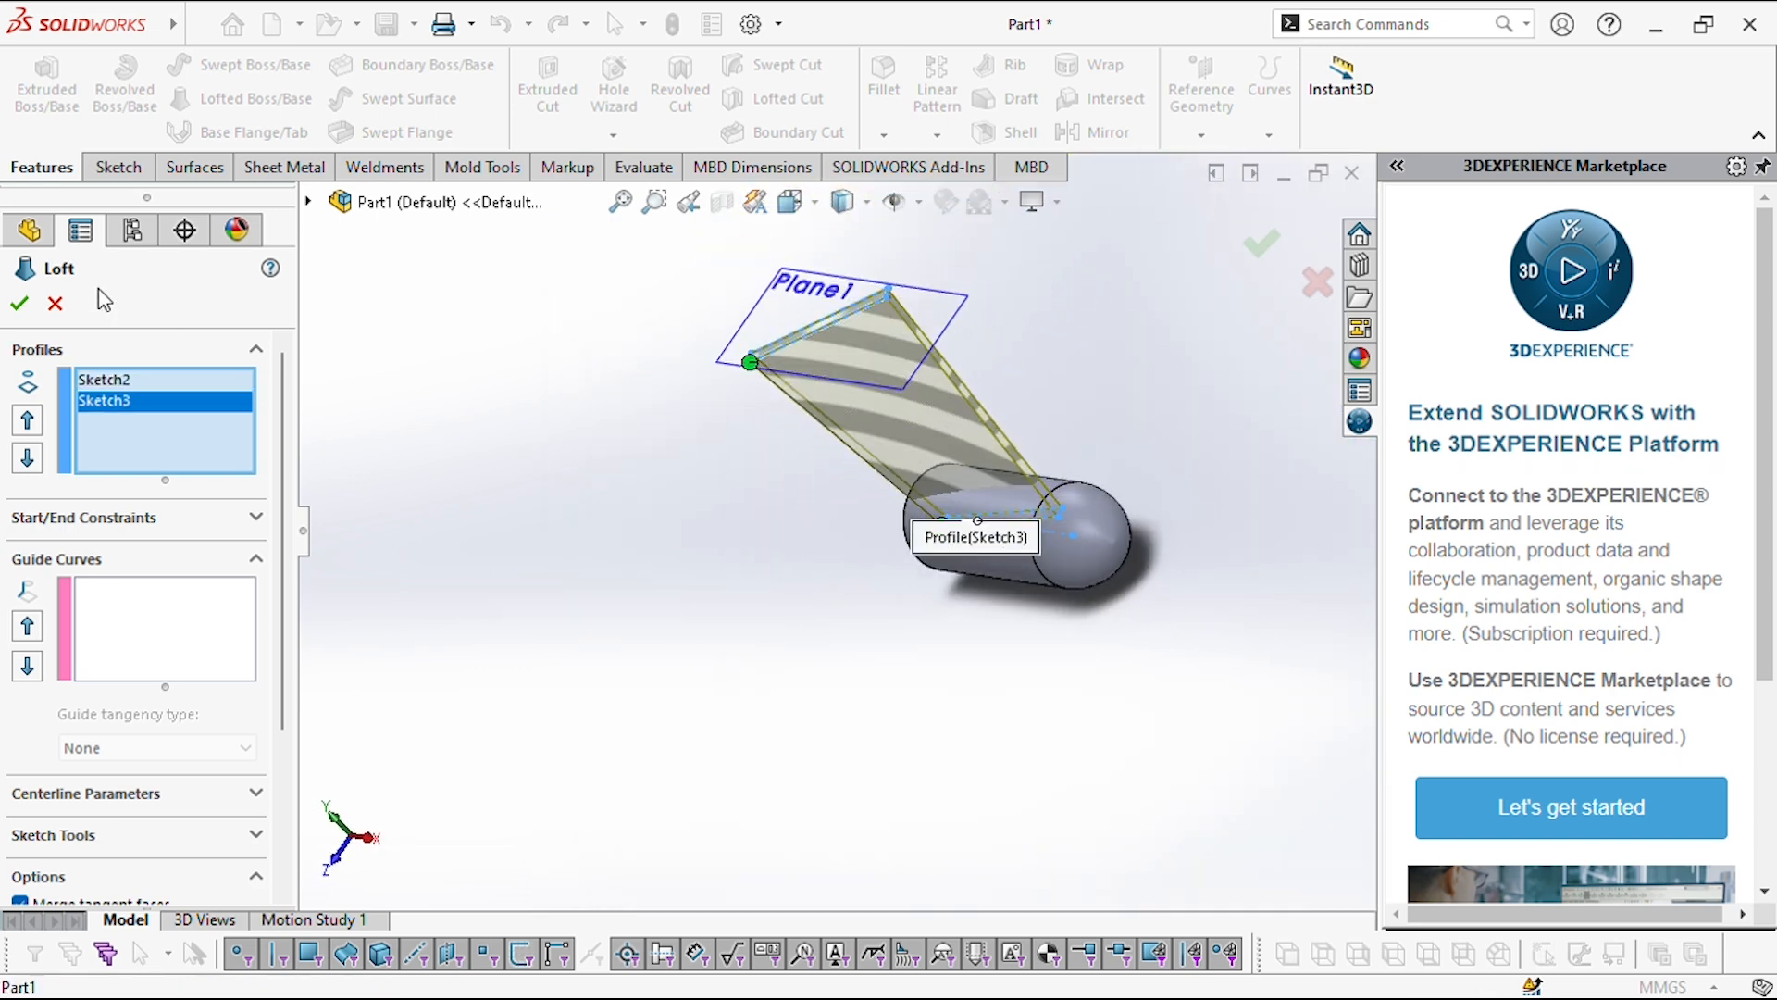
pyautogui.click(21, 305)
# - Edit the loft's Top Plane sketch by deleting its 160 mm dimension and stretching the rectangle to the edge where the nose begins
pyautogui.moveTo(797, 491); pyautogui.dragTo(976, 546, button='middle')
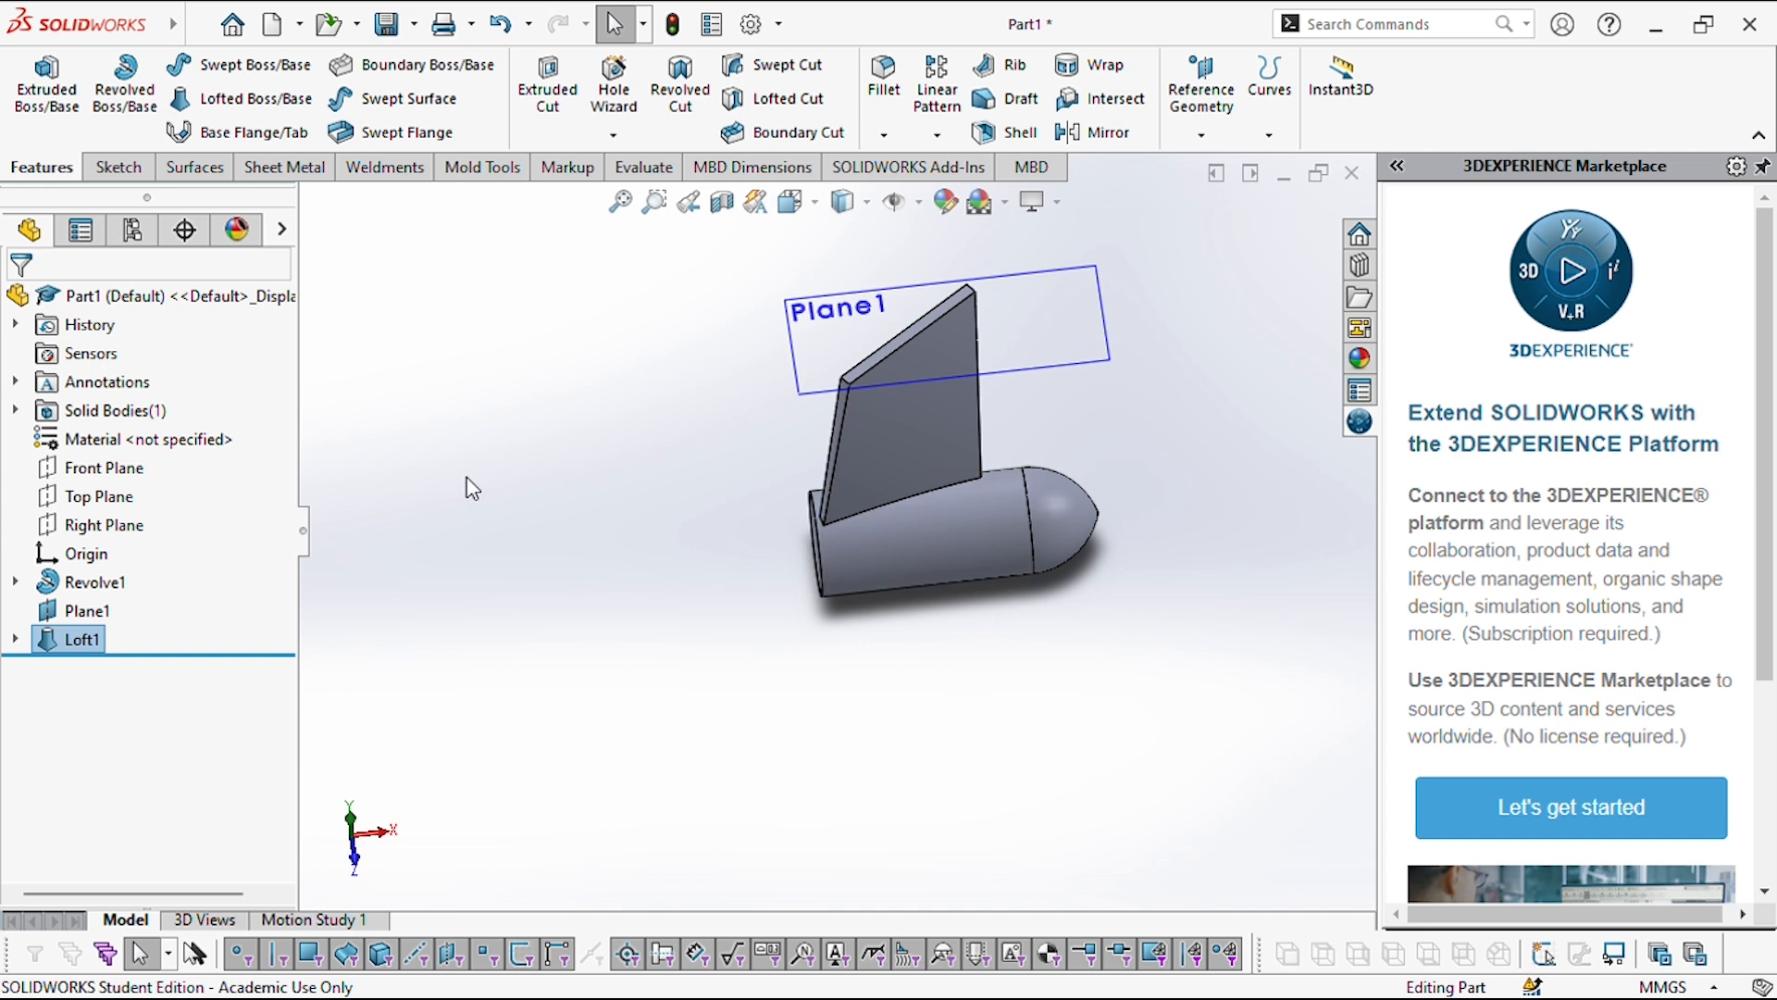
pyautogui.click(17, 638)
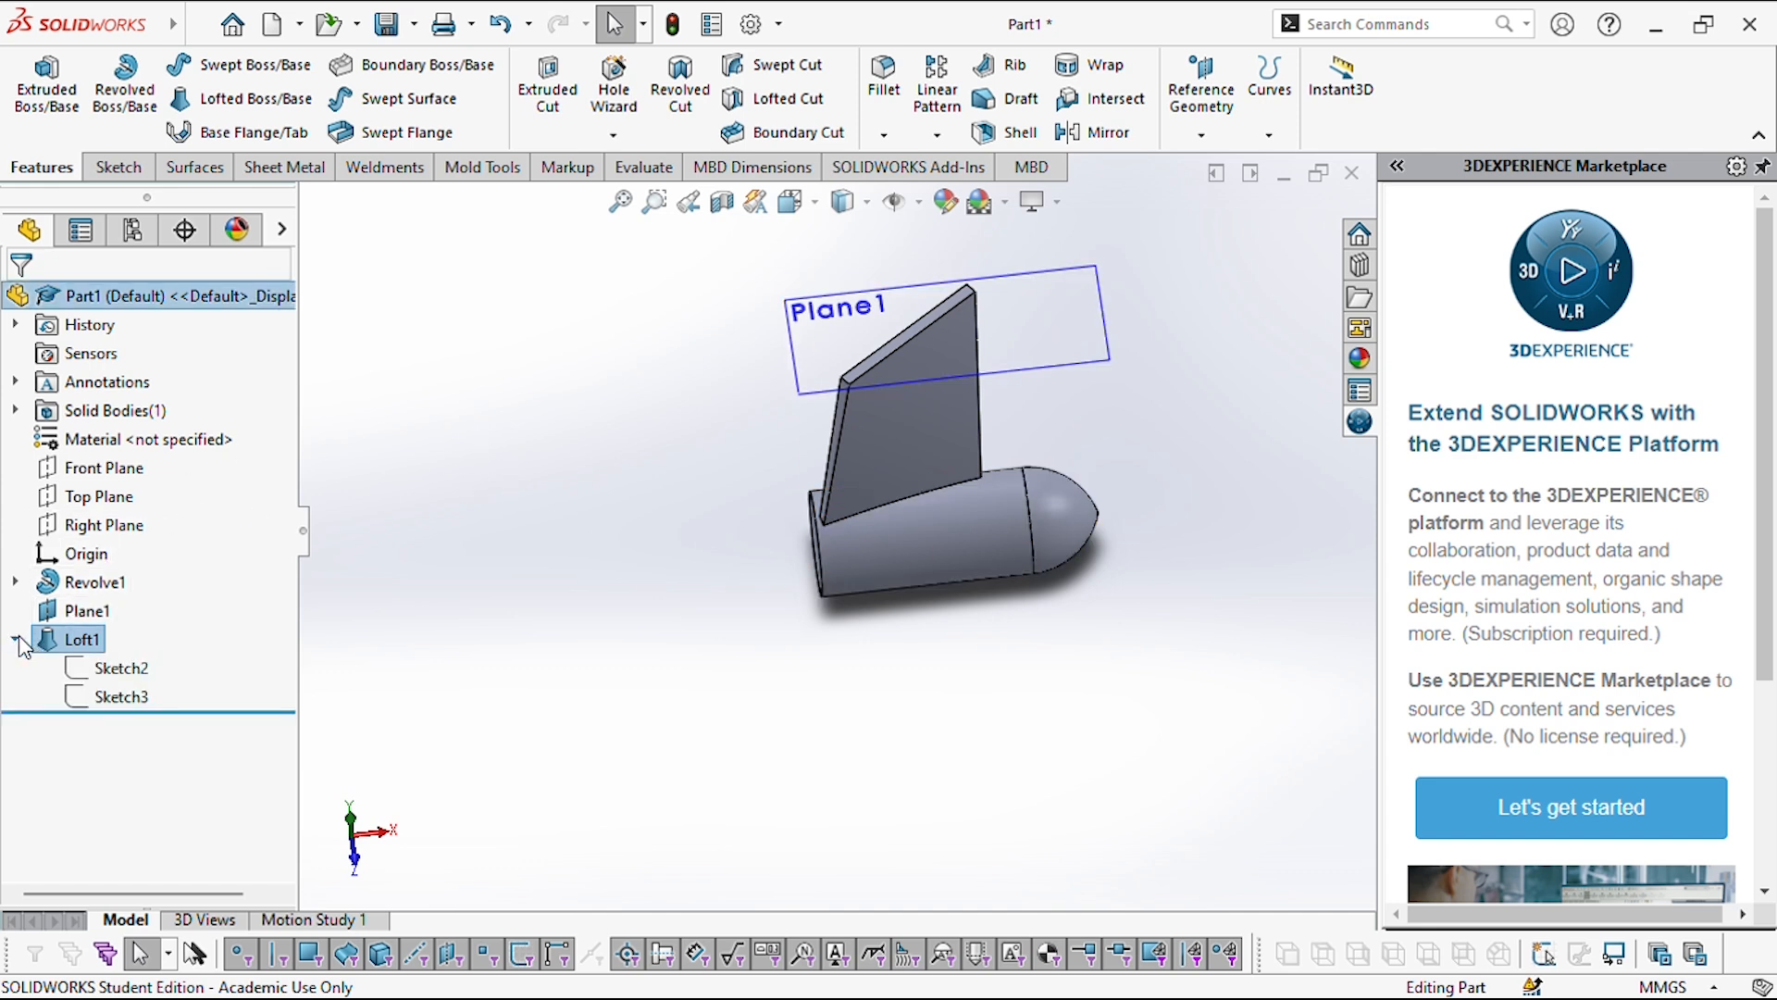
pyautogui.click(121, 699)
pyautogui.click(141, 639)
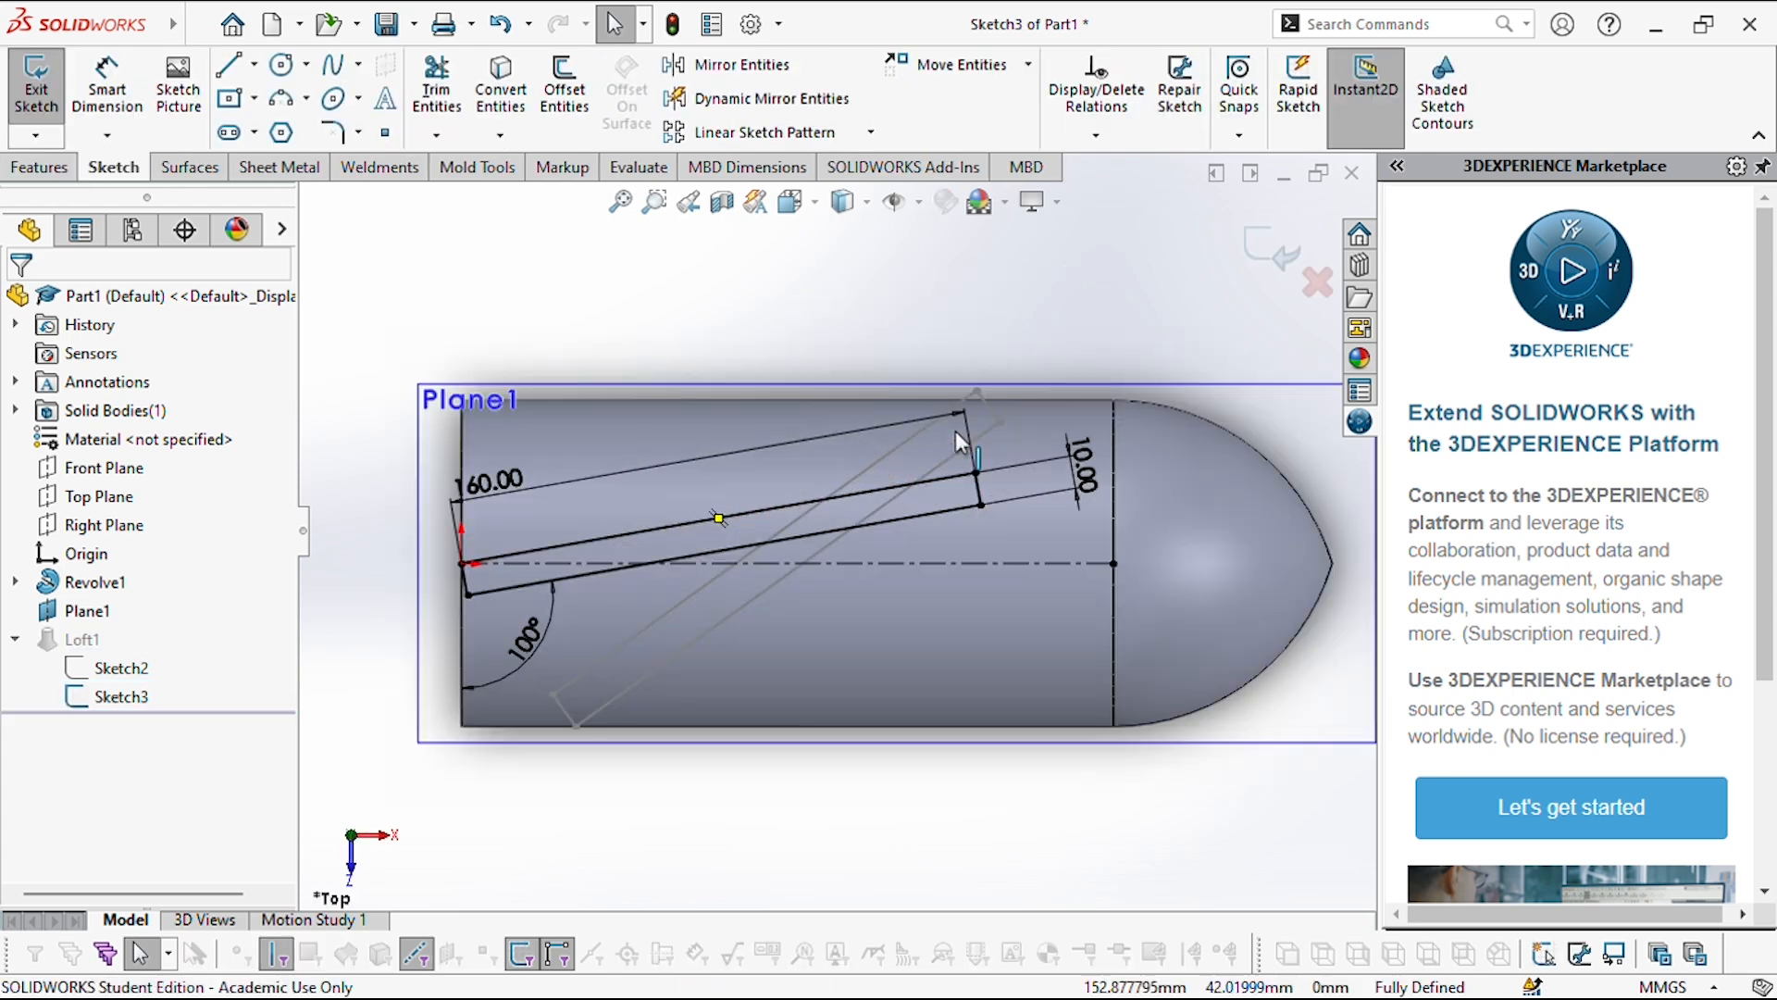
pyautogui.scroll(2, 497, 465)
pyautogui.doubleClick(542, 511)
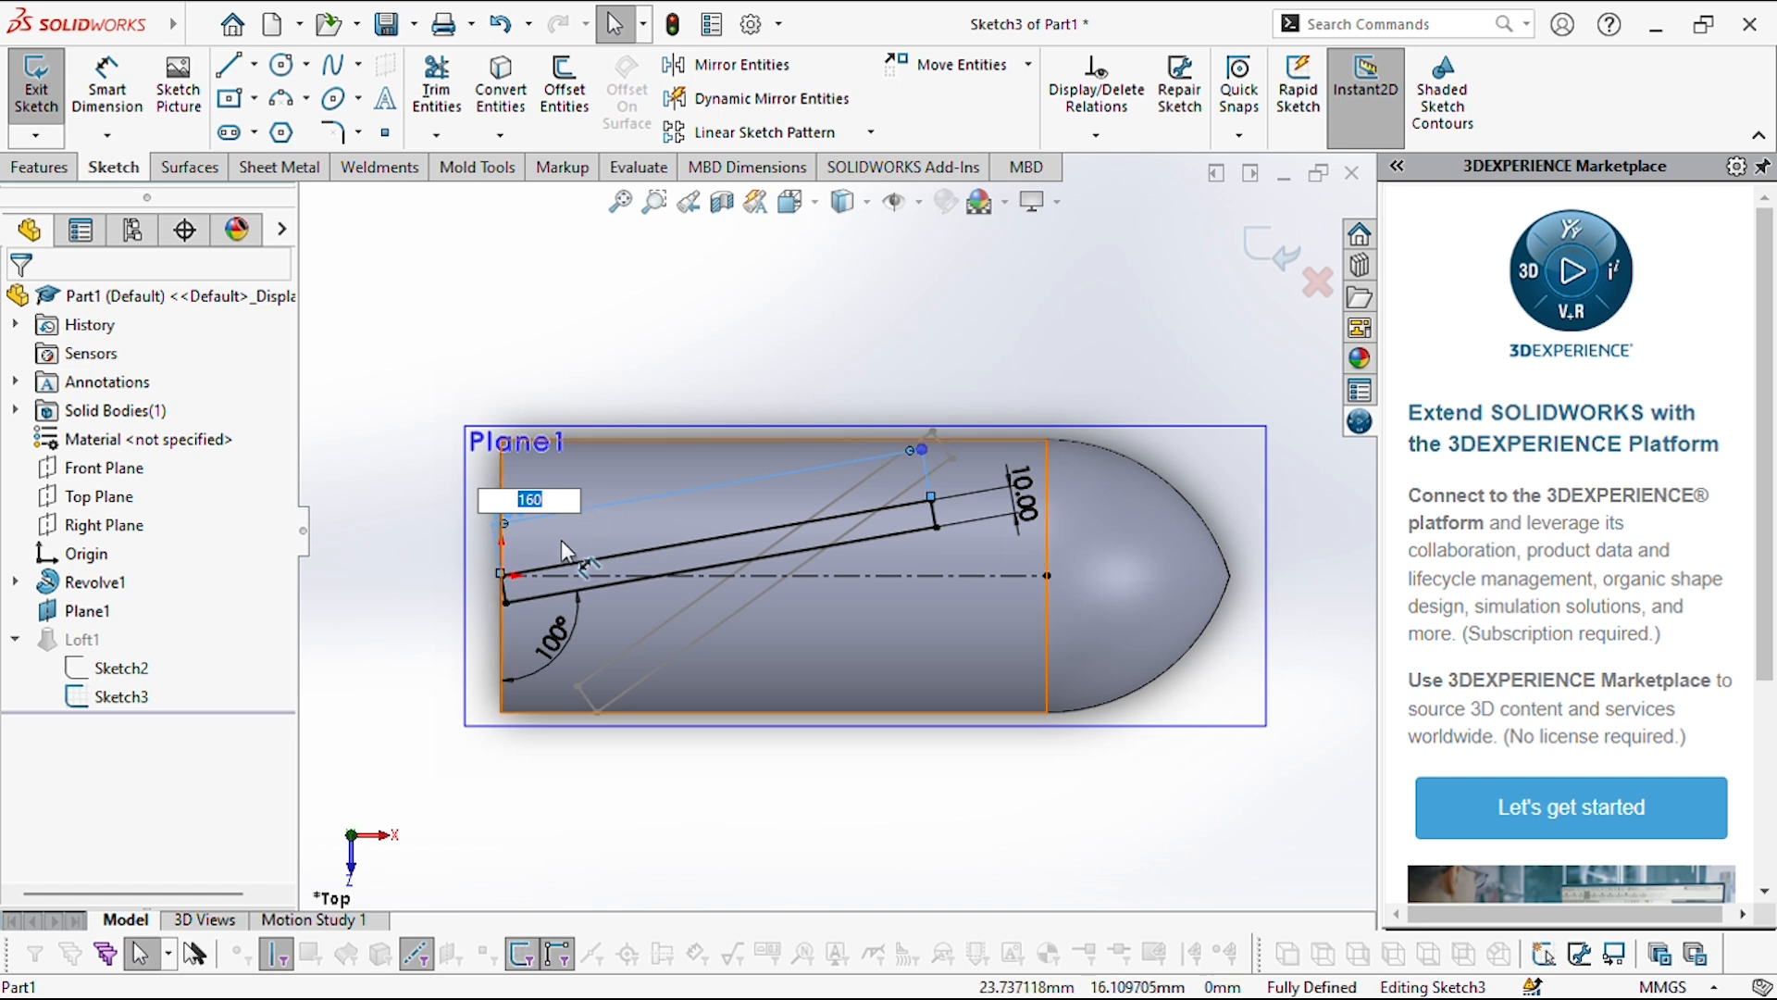
pyautogui.click(561, 336)
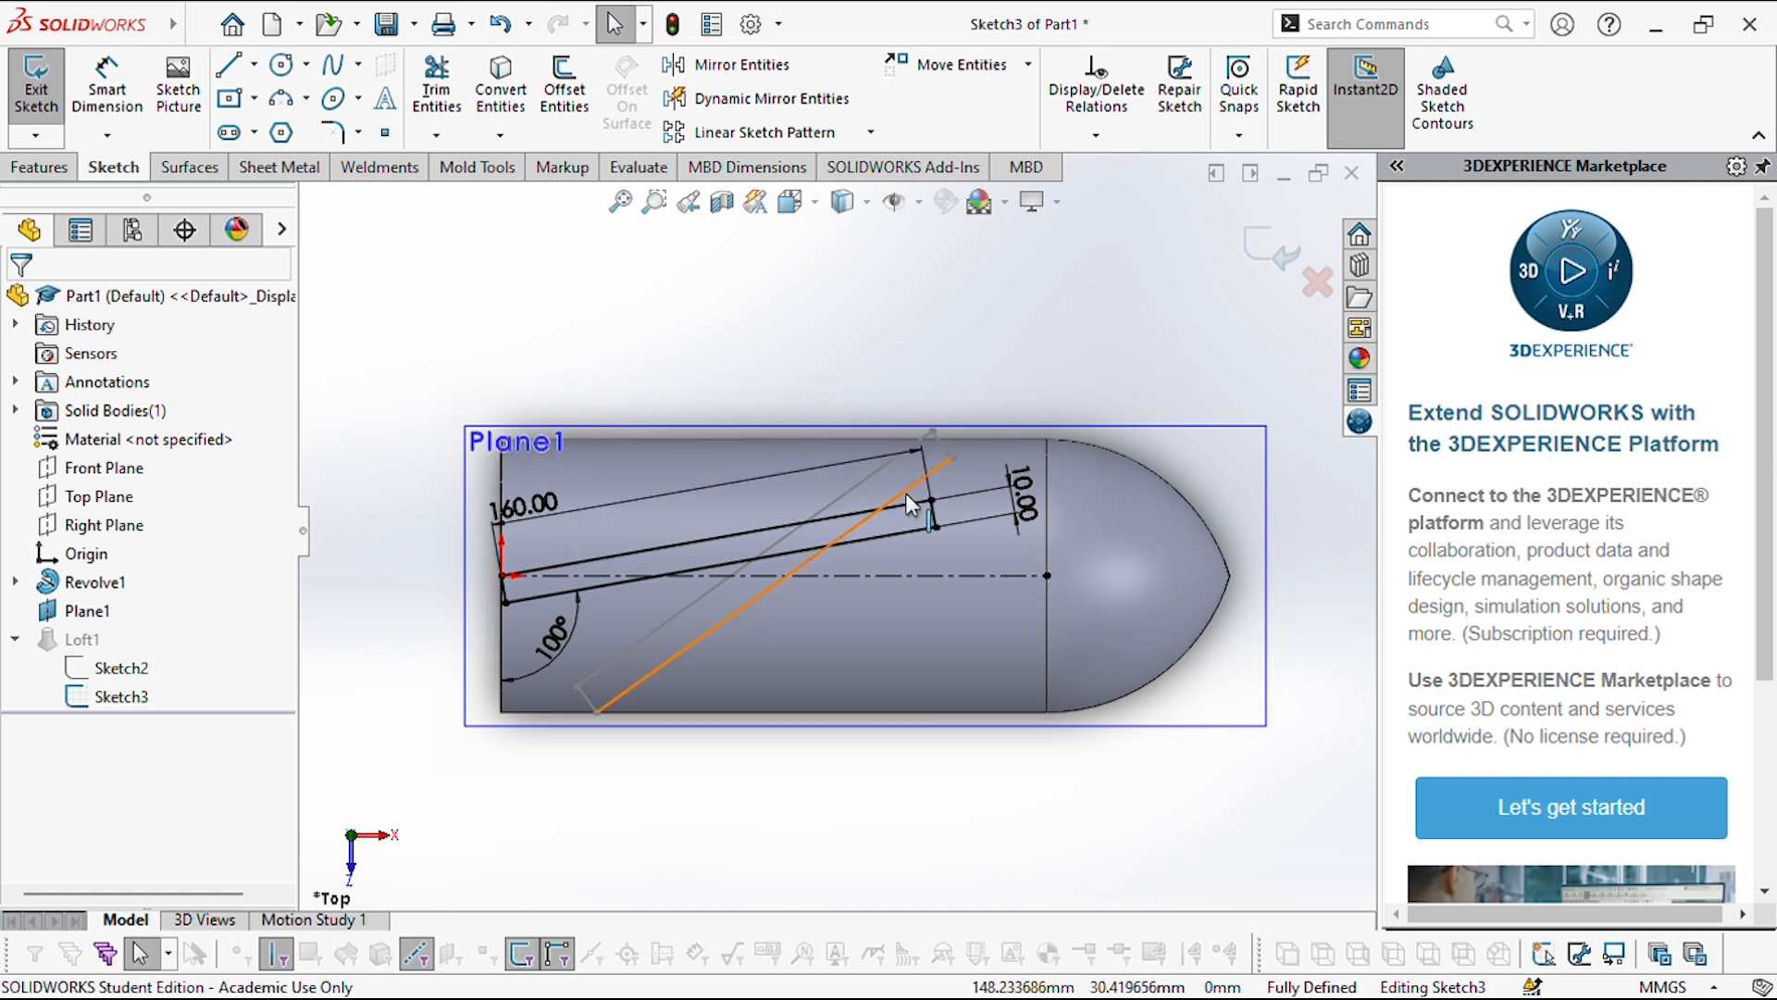
pyautogui.click(920, 468)
pyautogui.press('Delete')
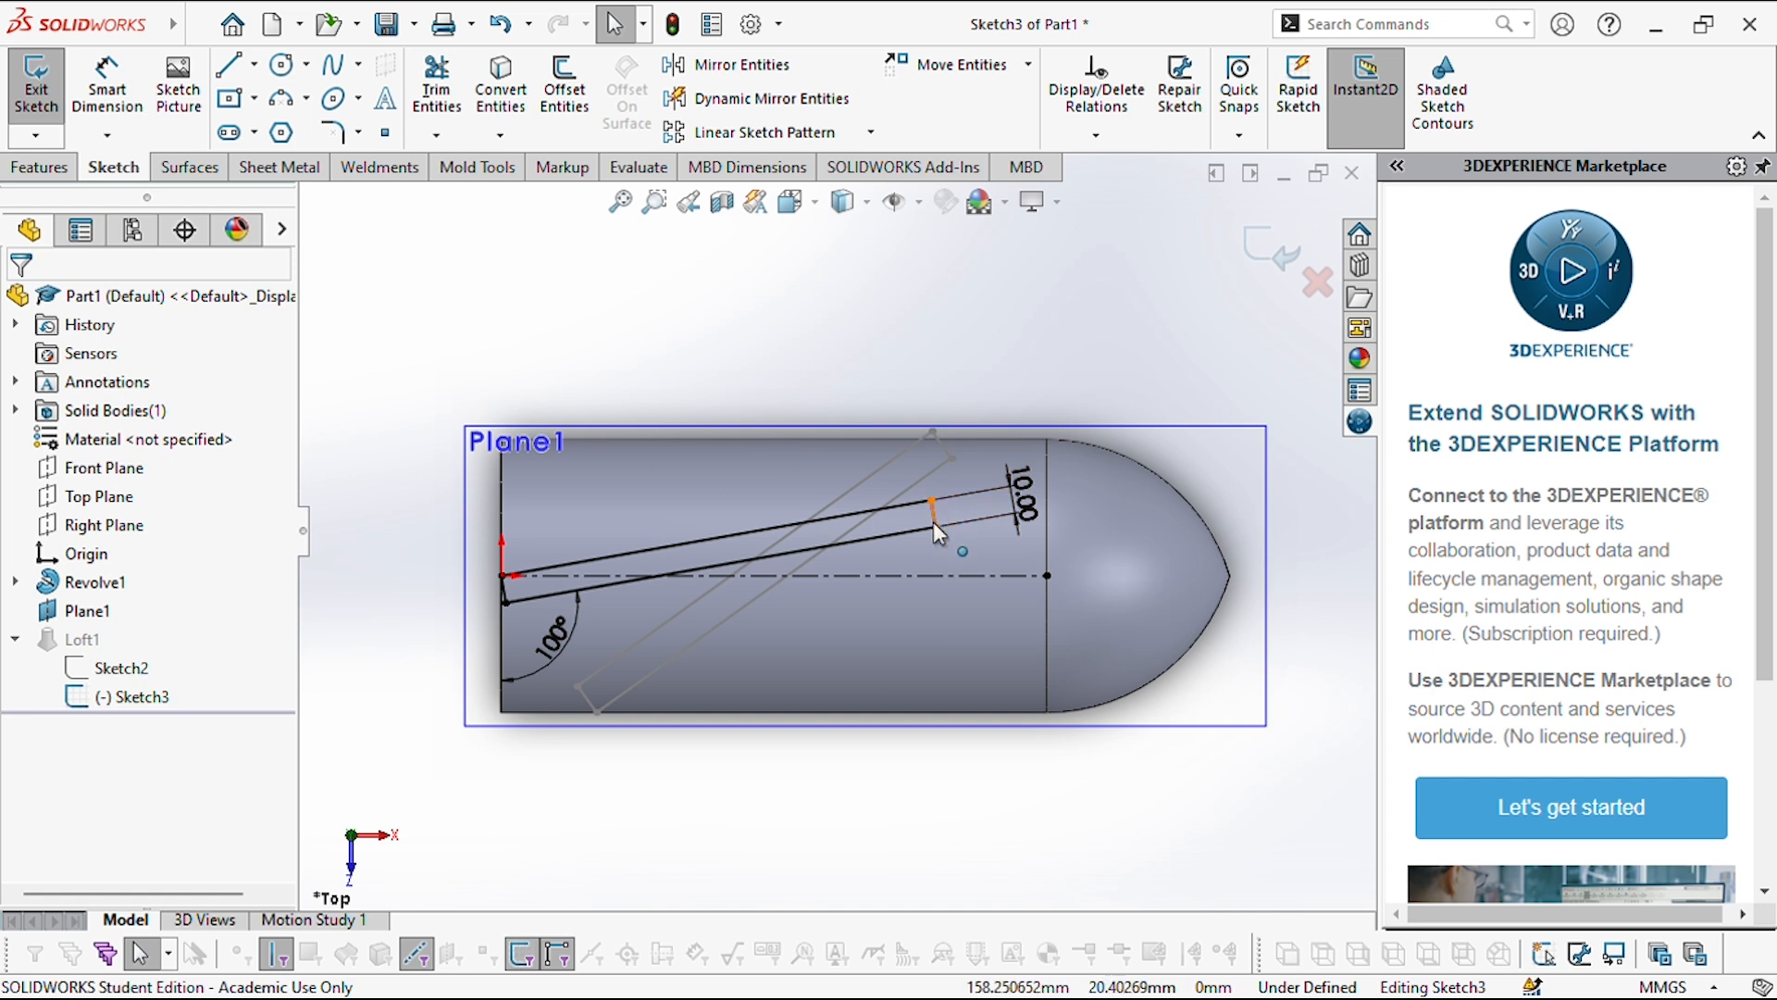
pyautogui.moveTo(935, 526); pyautogui.dragTo(1046, 507)
pyautogui.click(692, 371)
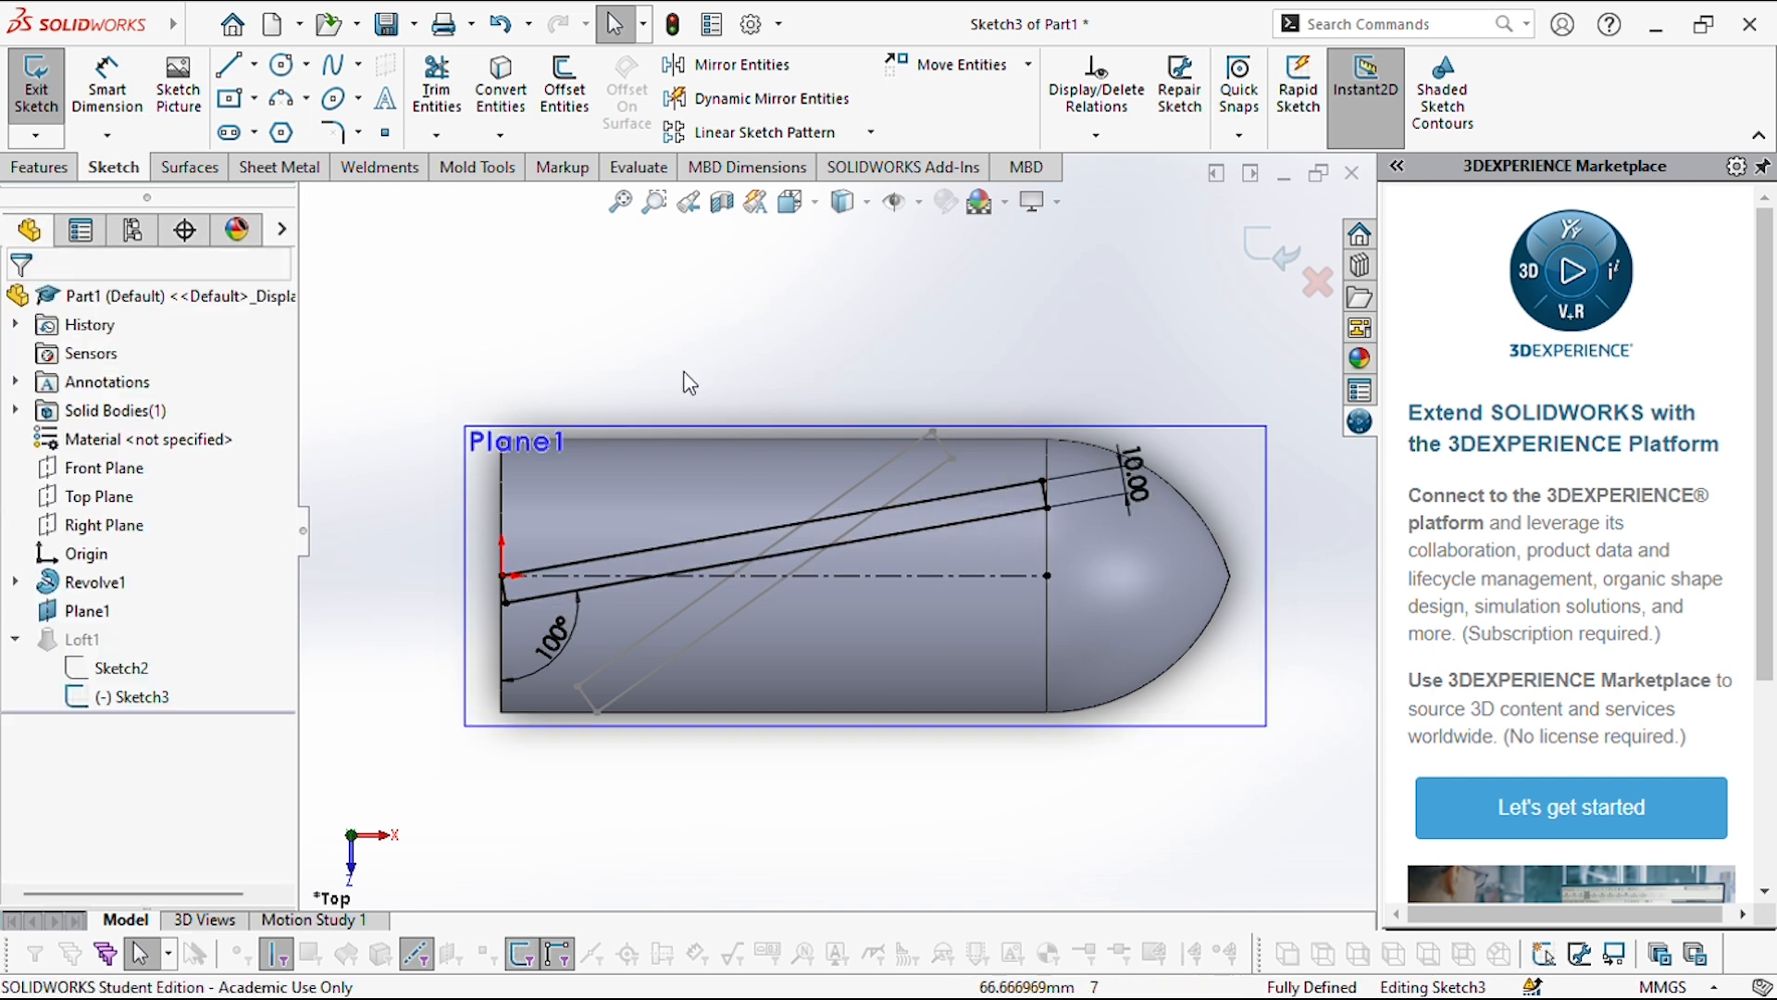
# - Measure the stretched rectangle's upper long side and exit the sketch to rebuild the loft
pyautogui.click(108, 85)
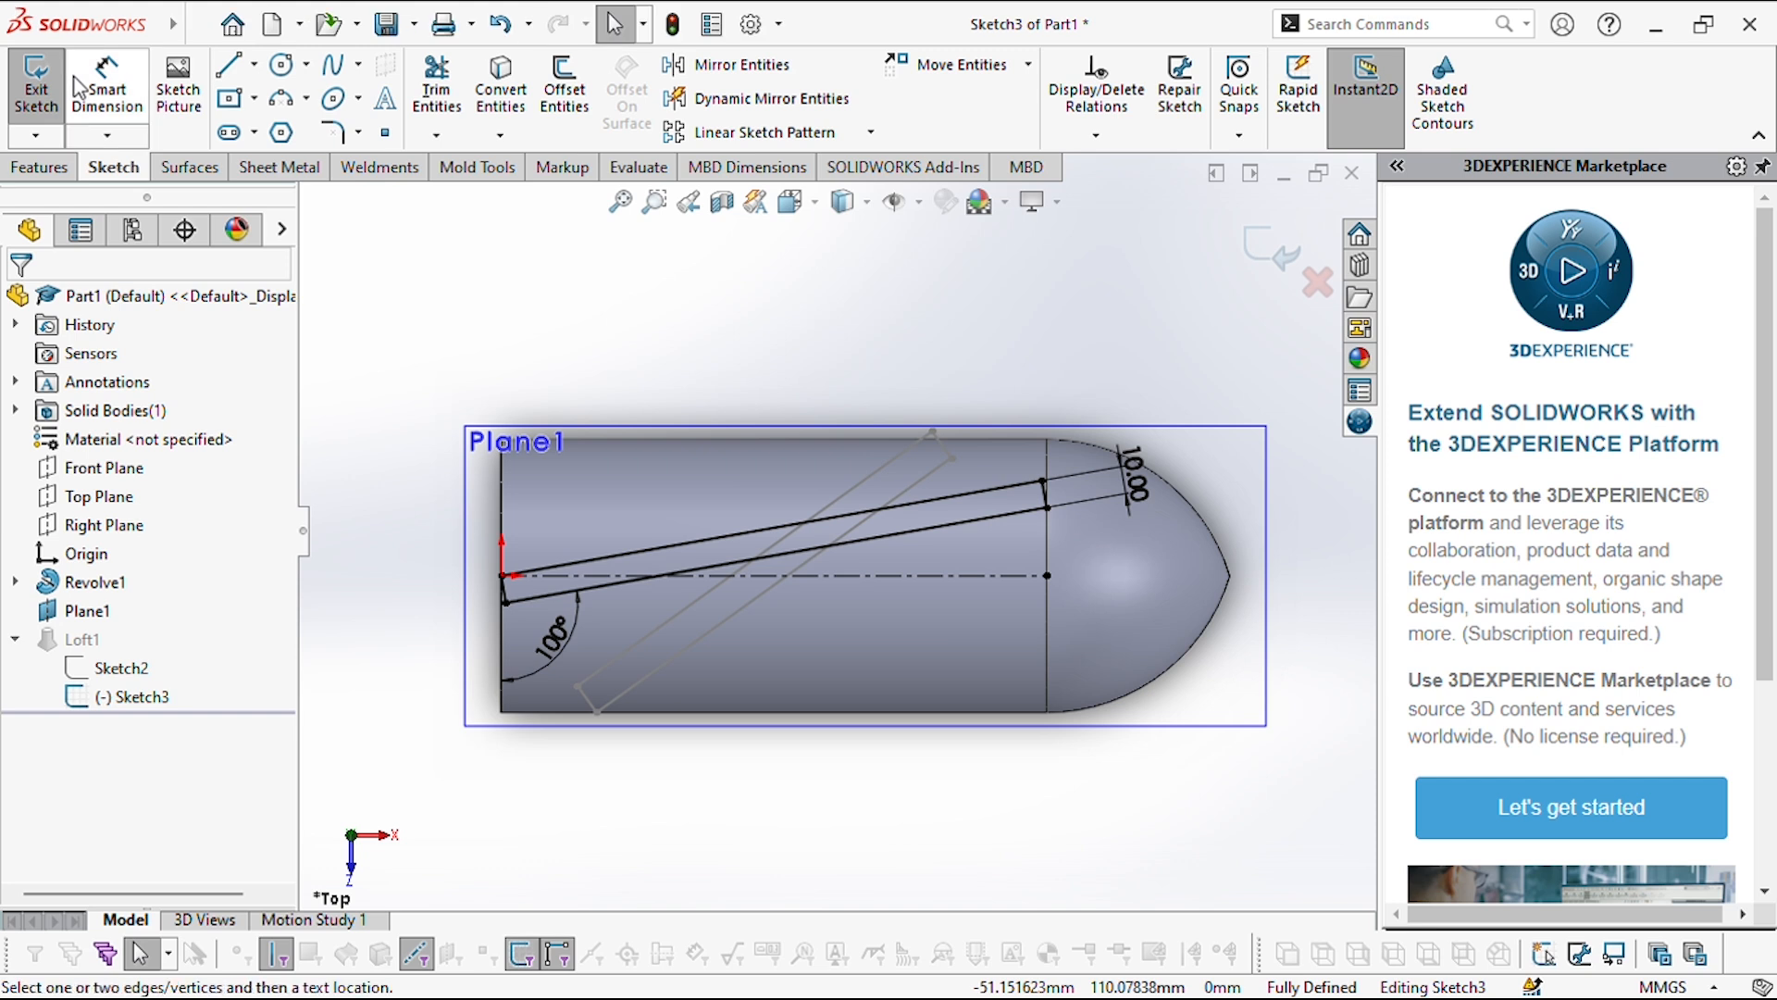
pyautogui.click(860, 515)
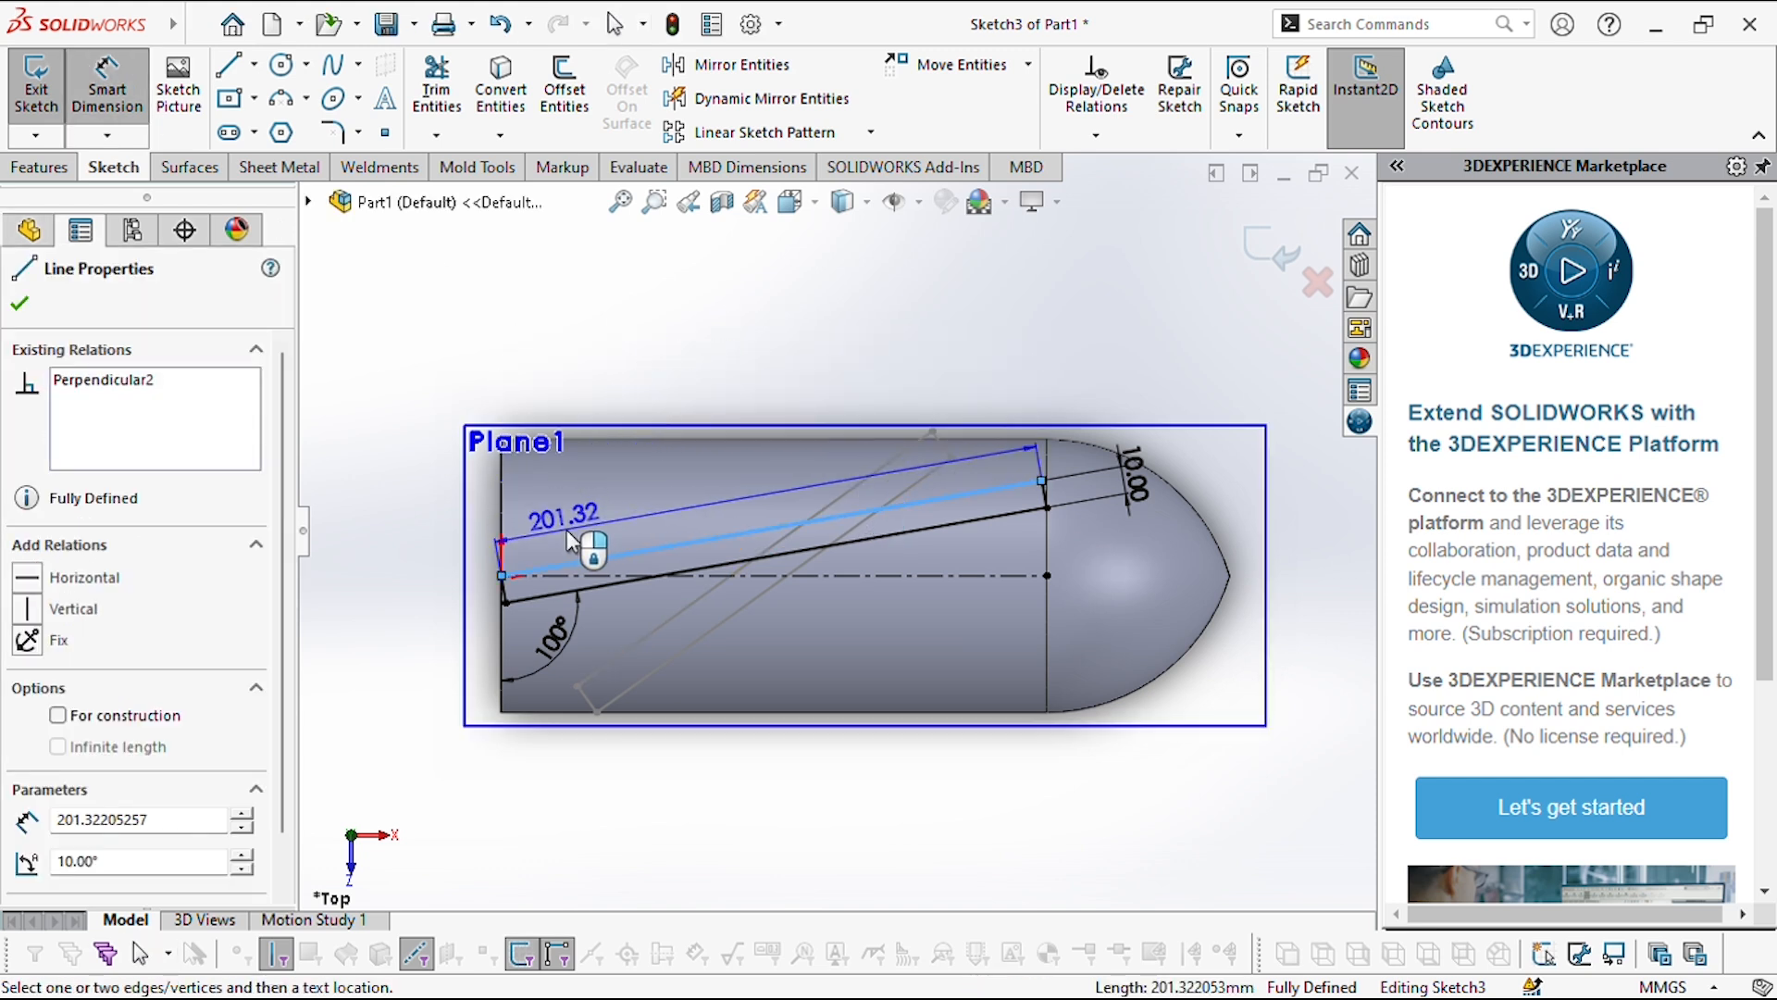
pyautogui.press('Escape')
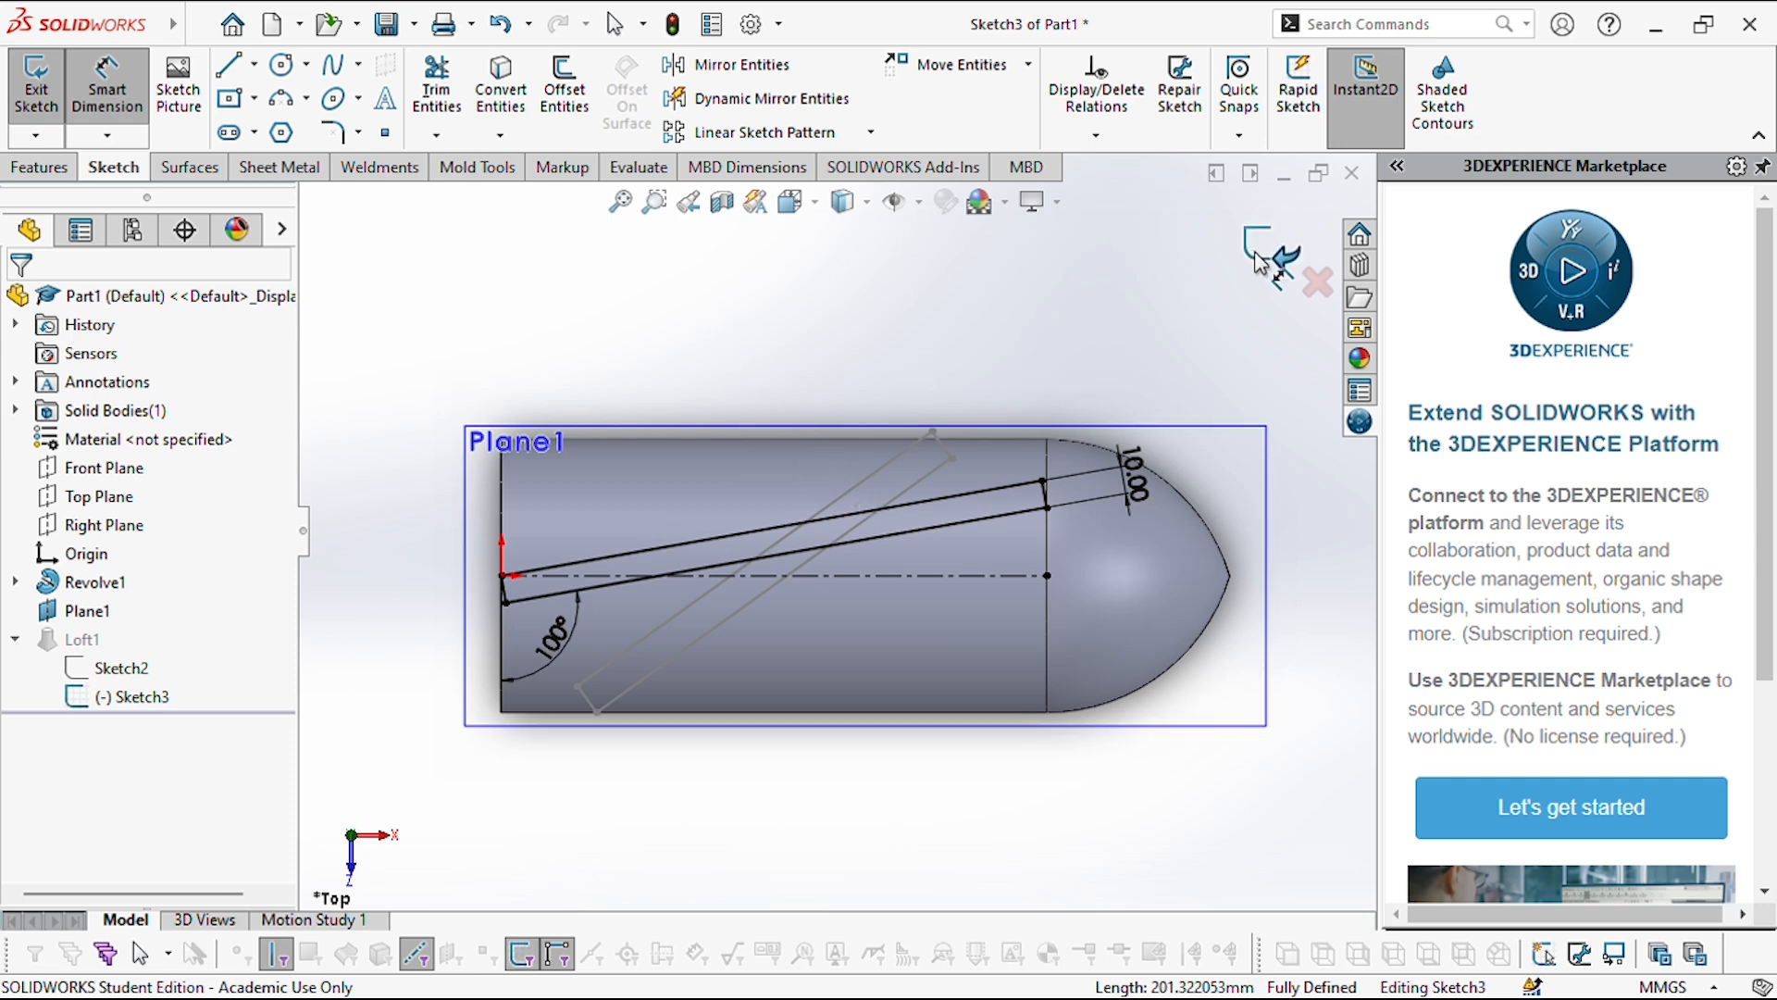
pyautogui.click(1261, 263)
pyautogui.moveTo(857, 546)
pyautogui.mouseDown(button='middle')
pyautogui.moveTo(879, 541)
pyautogui.moveTo(842, 425)
pyautogui.moveTo(840, 458)
pyautogui.mouseUp(button='middle')
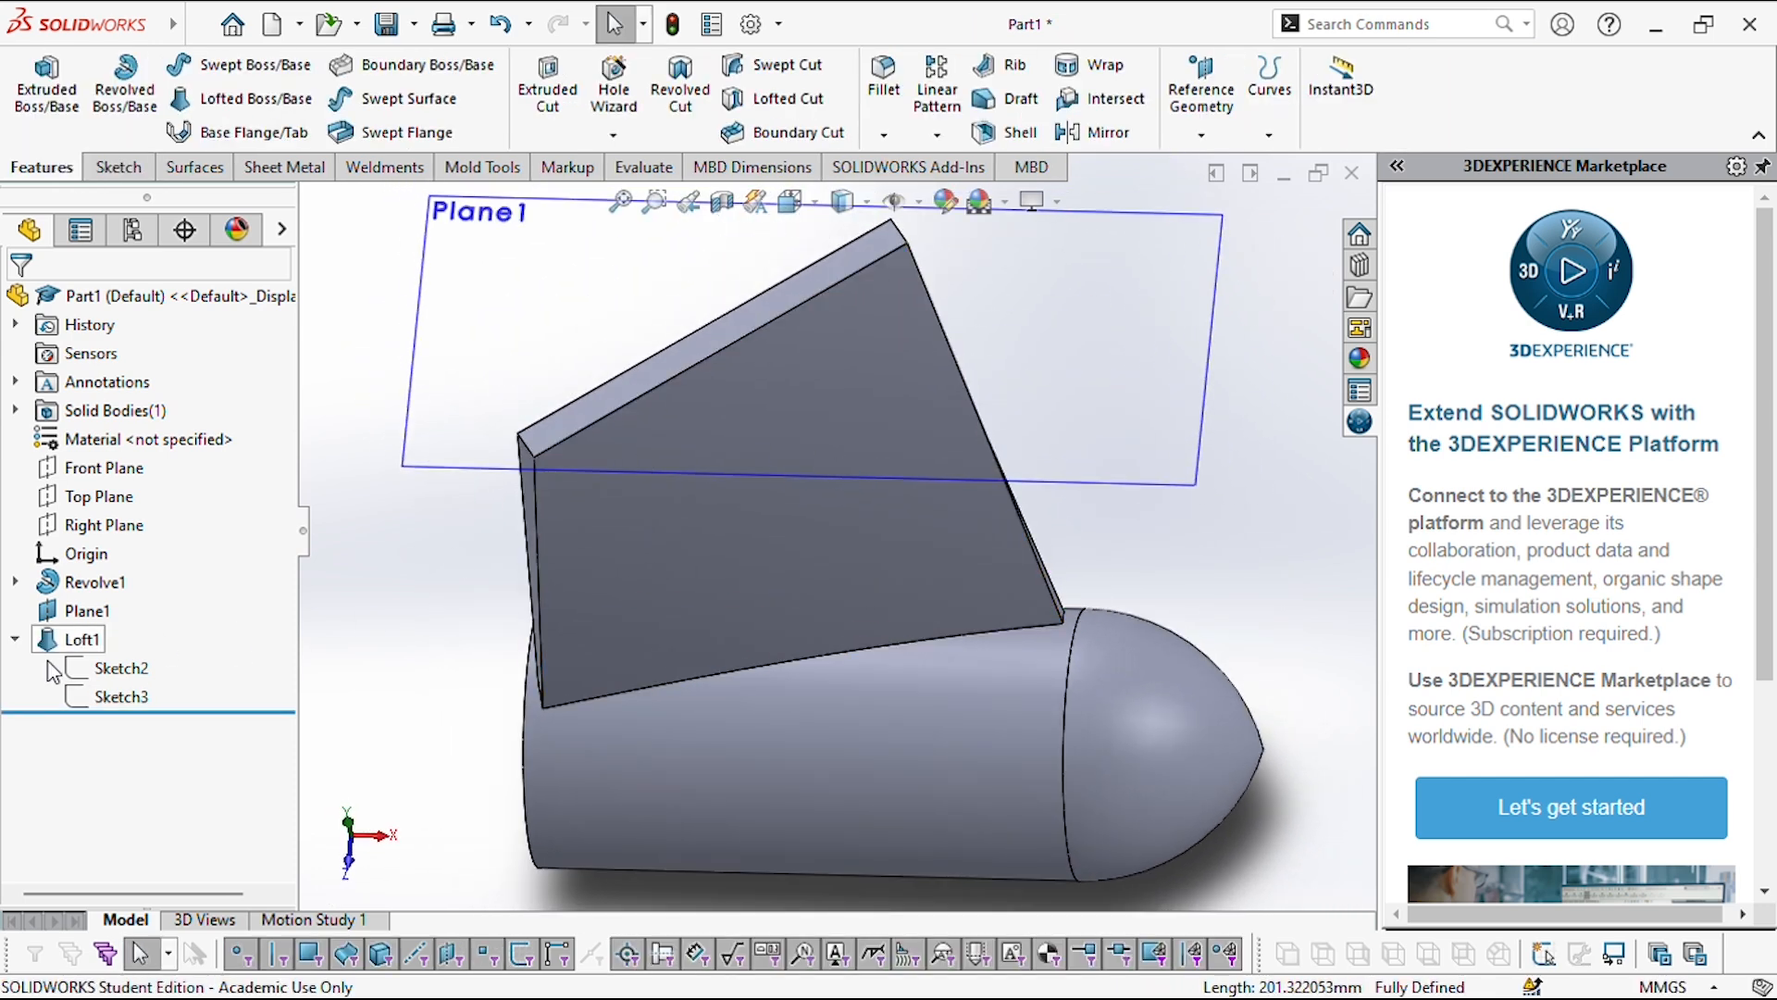
# - Open the loft's upper profile sketch on Plane1 for editing and delete the 130 mm horizontal dimension
pyautogui.click(97, 698)
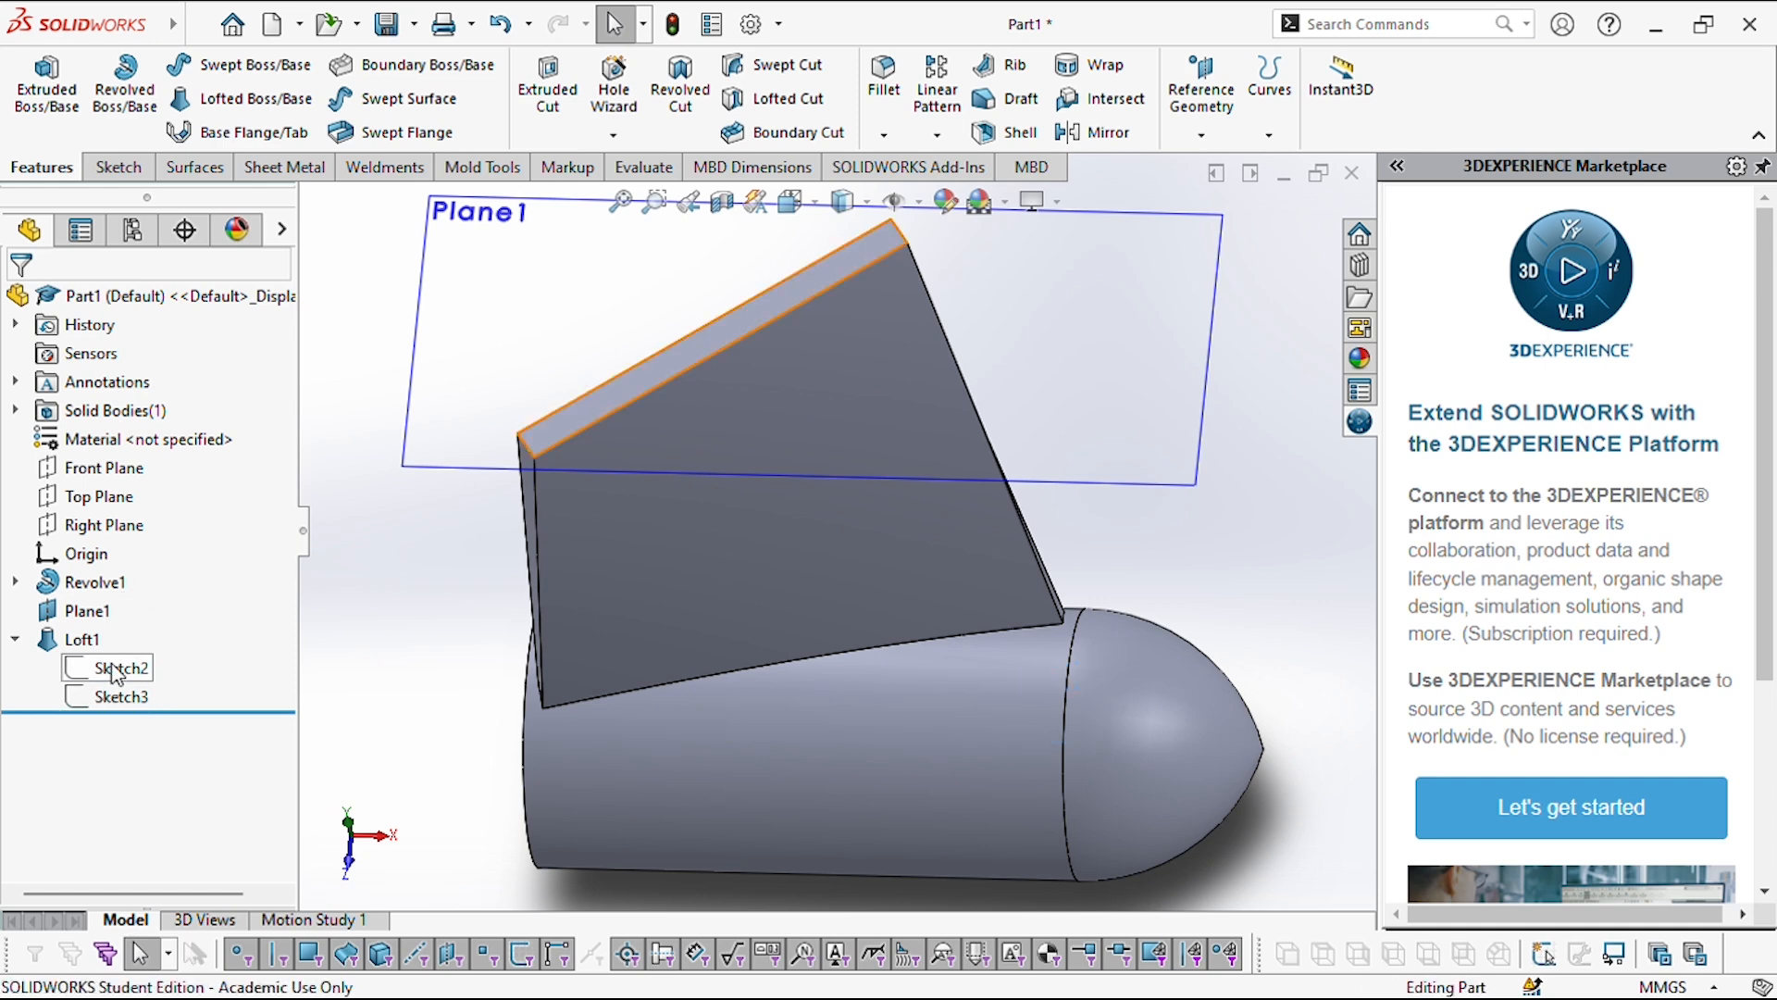
pyautogui.click(116, 668)
pyautogui.click(134, 589)
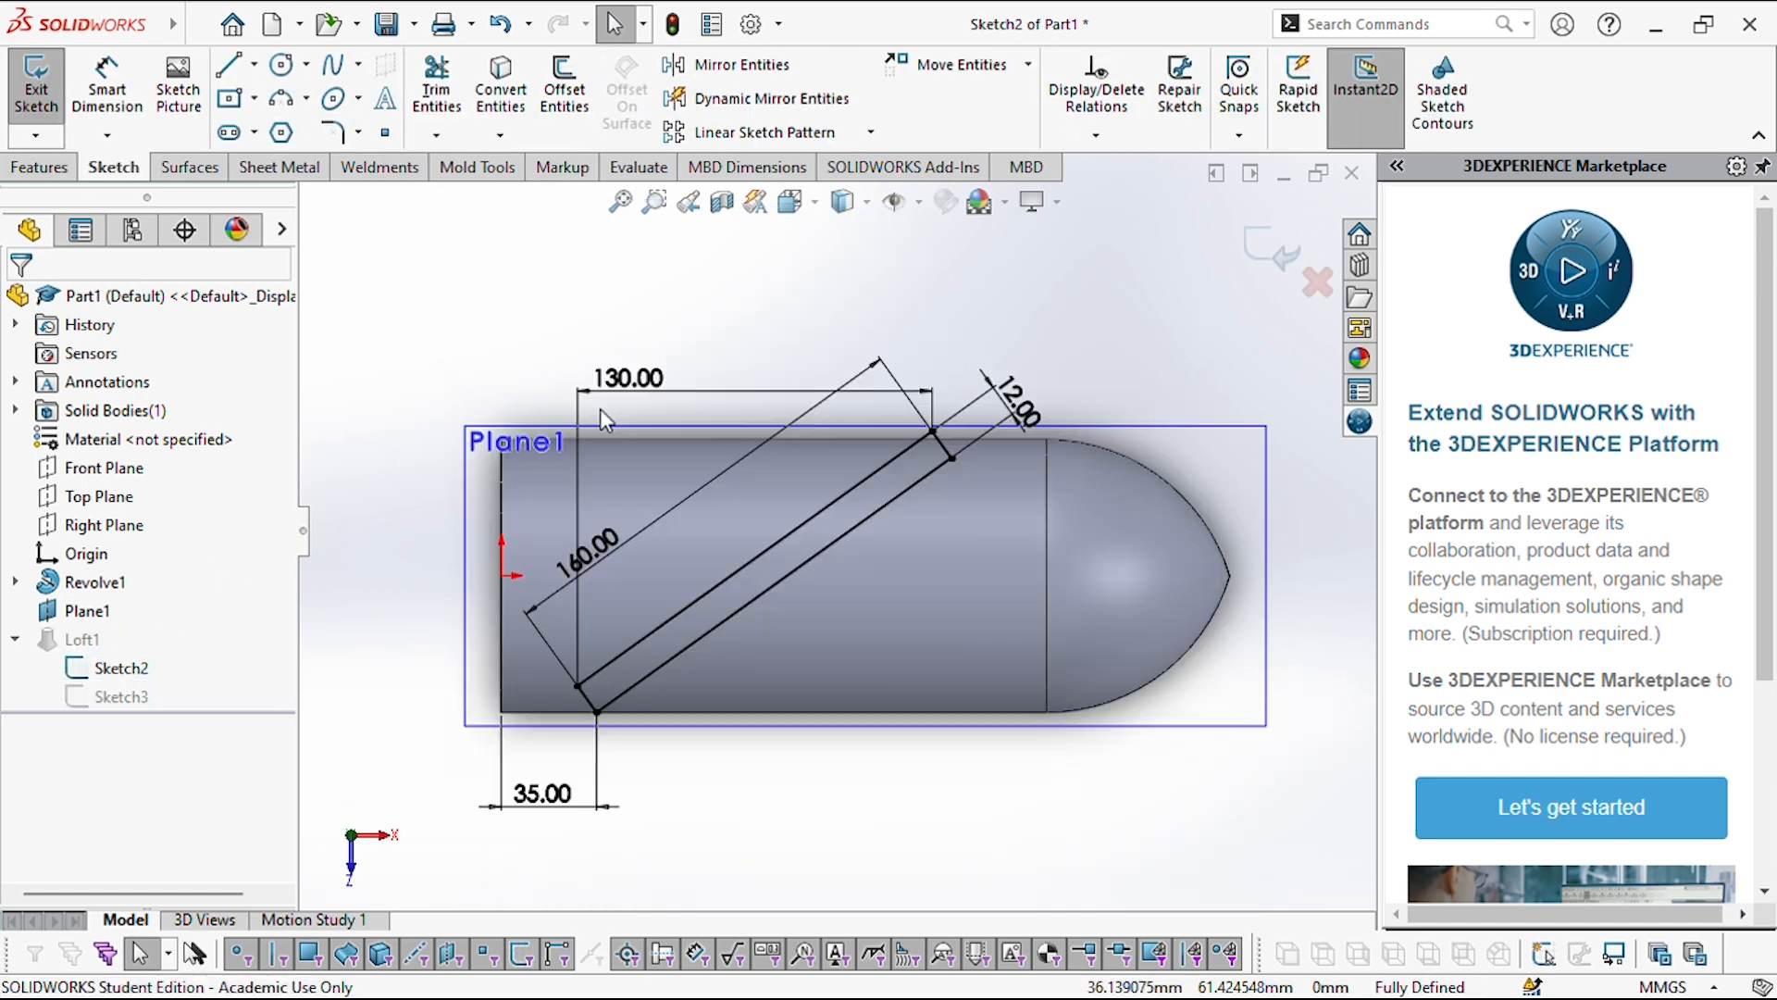
pyautogui.click(933, 433)
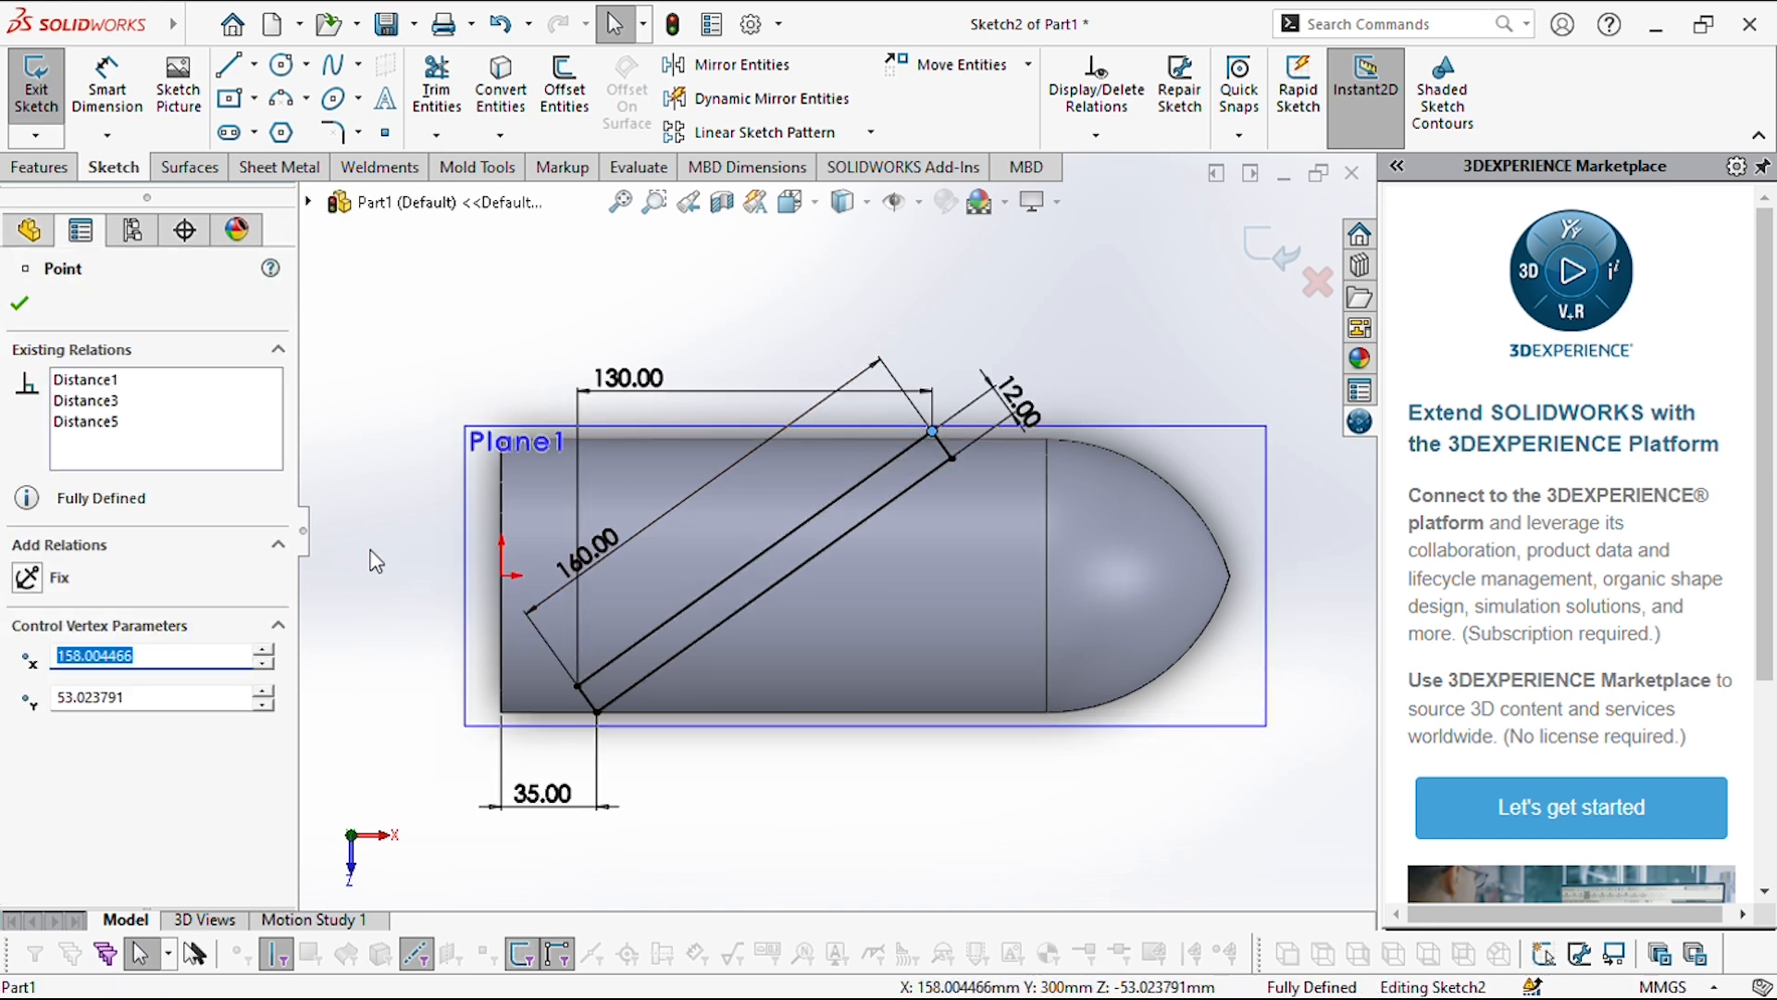
pyautogui.click(740, 393)
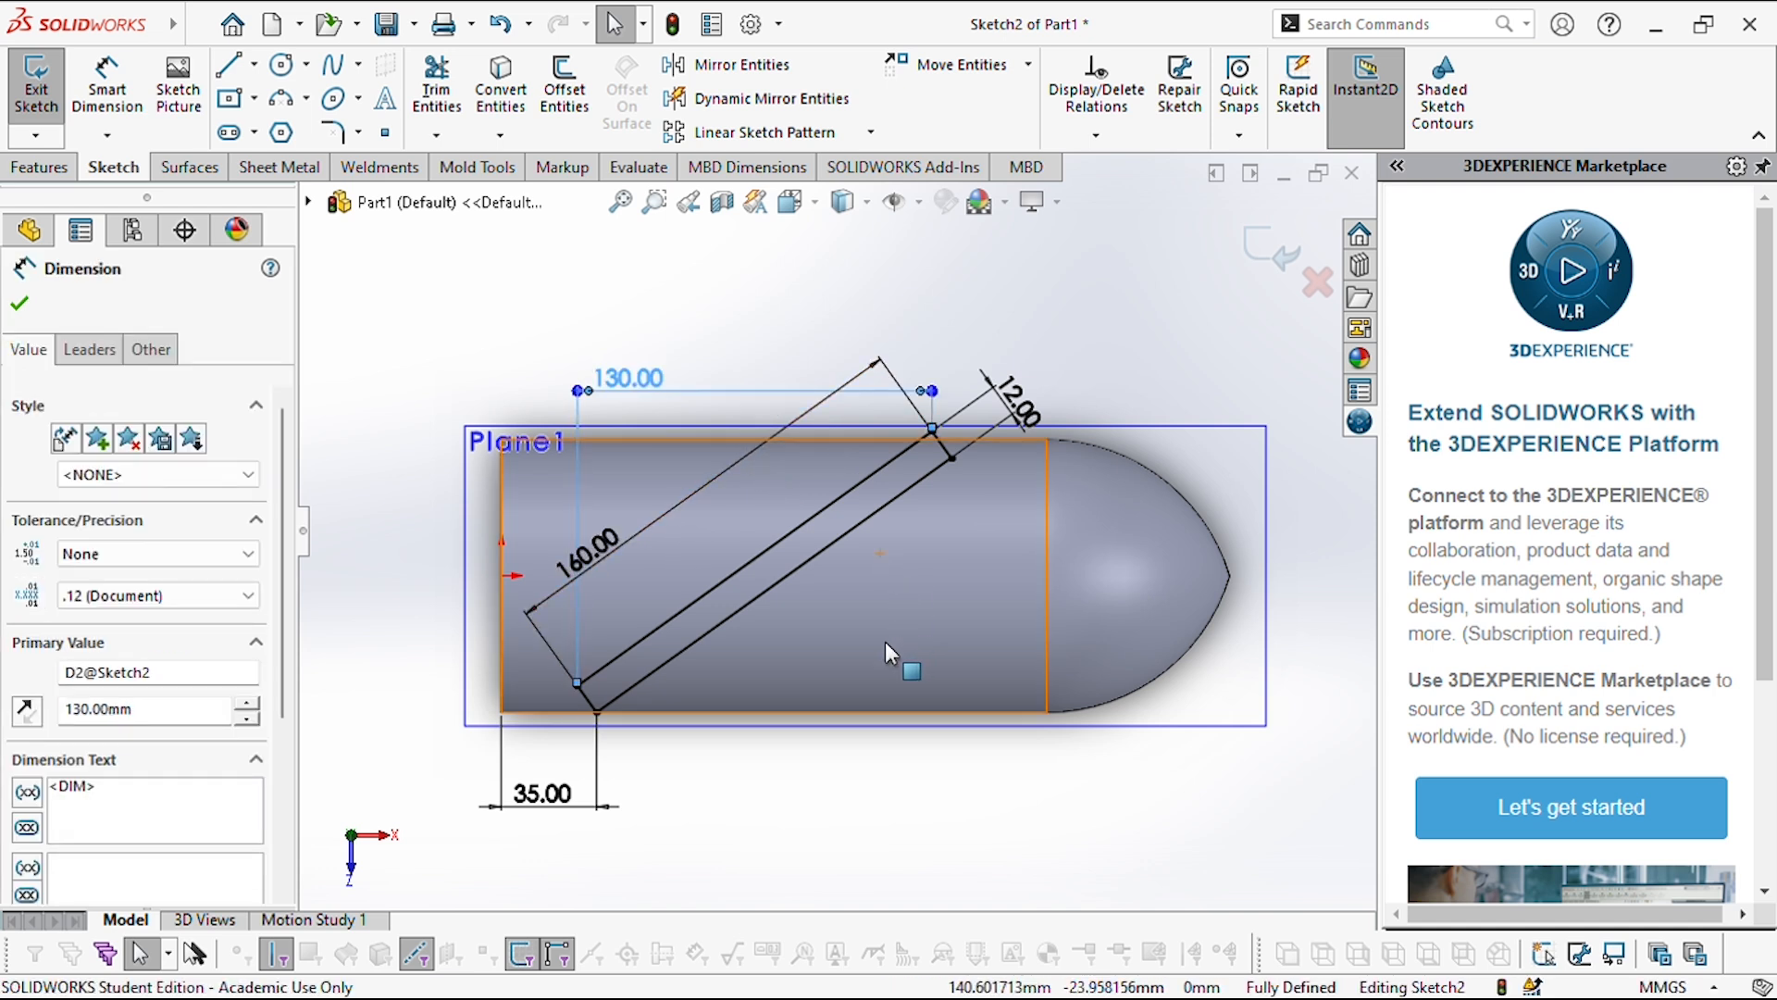
pyautogui.press('Delete')
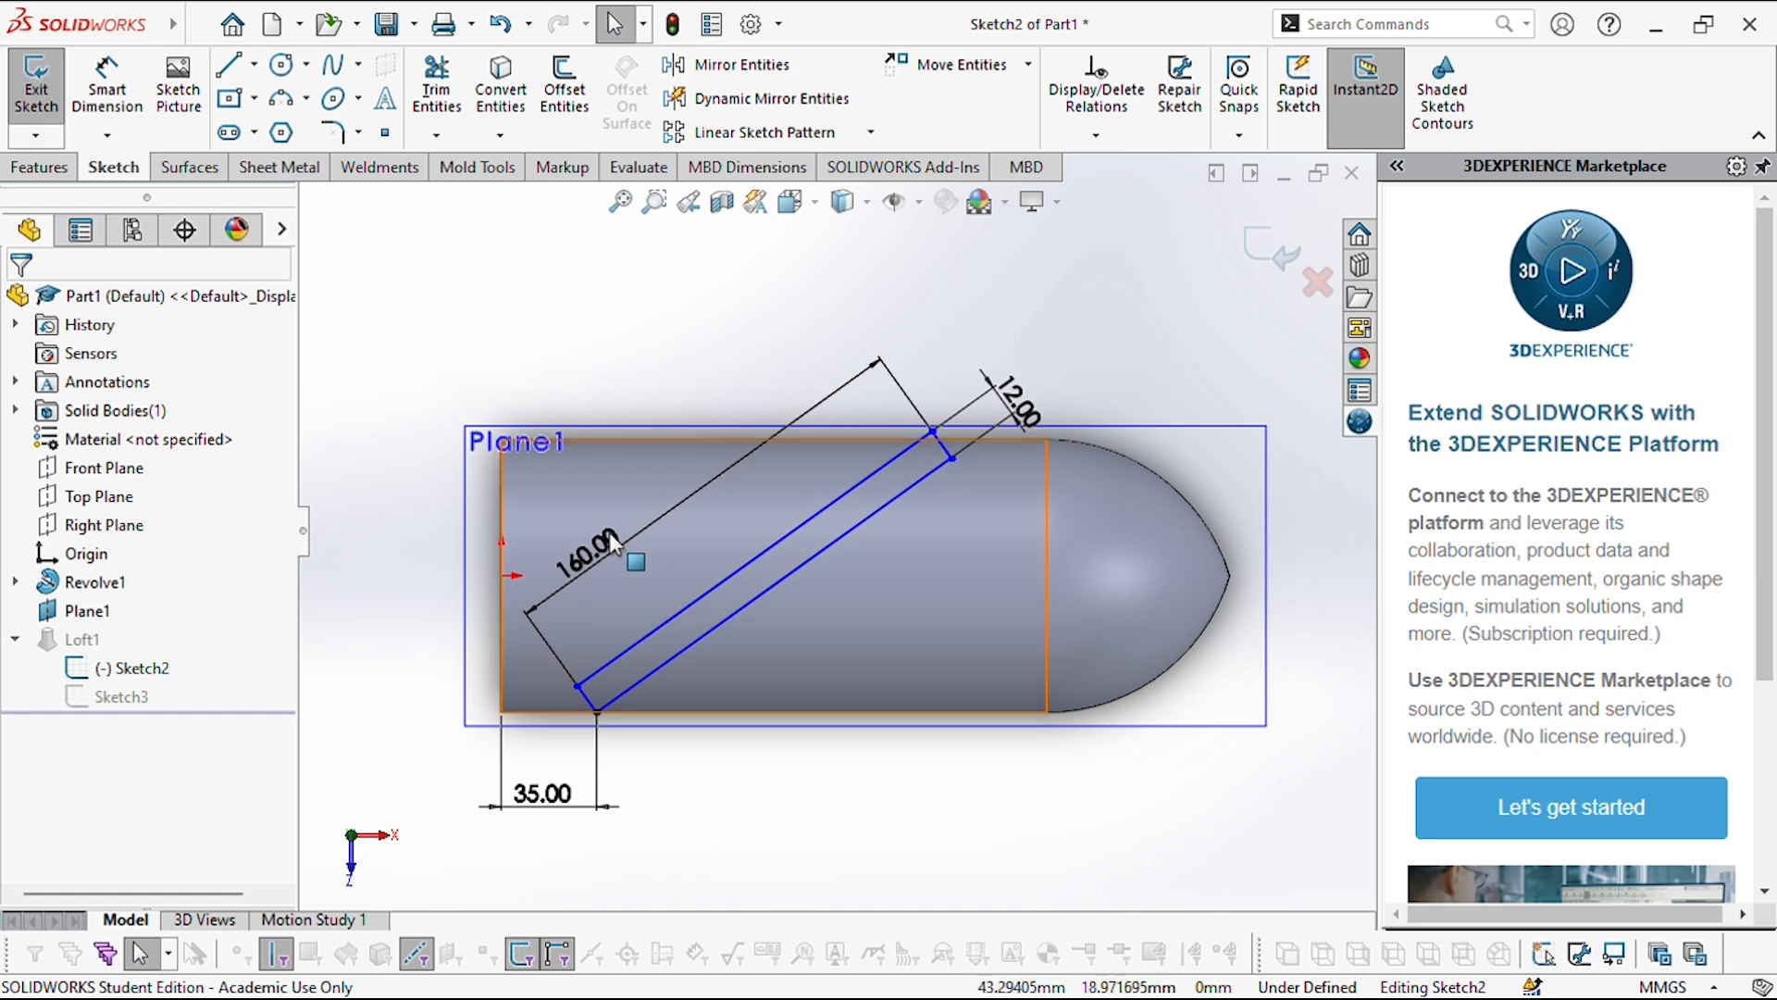
# - Set the aligned length of the upper profile rectangle's long side to 201 mm
pyautogui.click(586, 550)
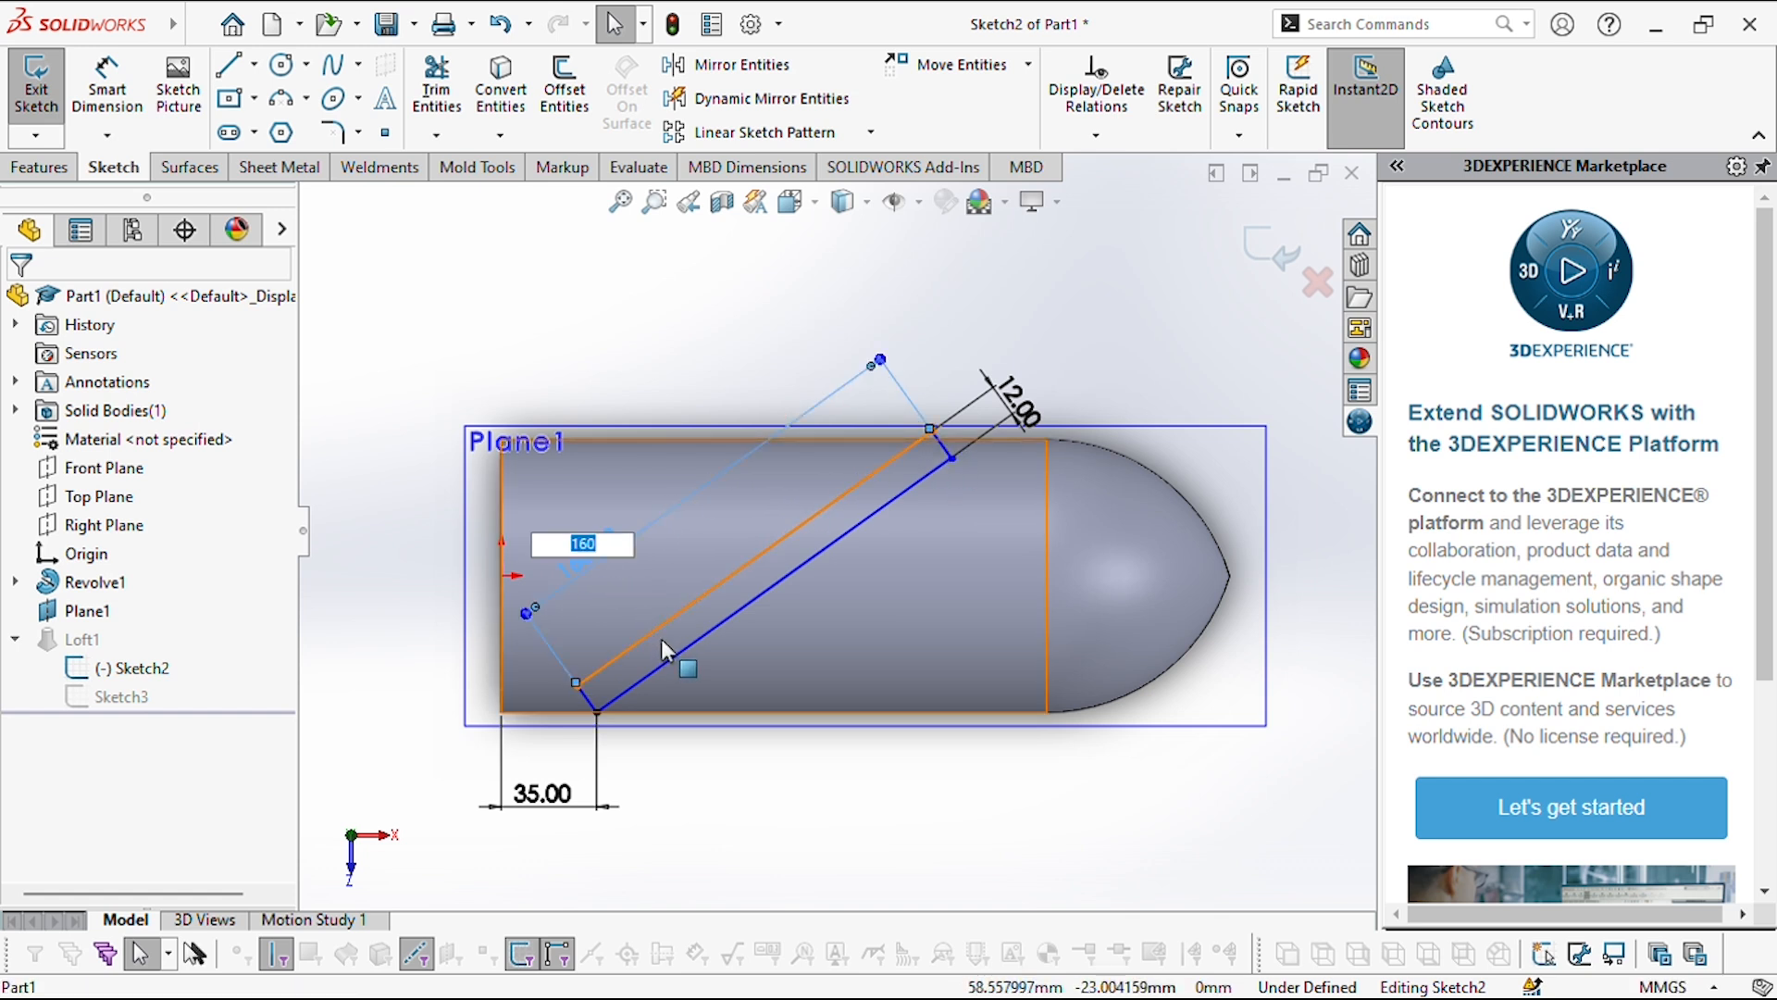
pyautogui.write('20')
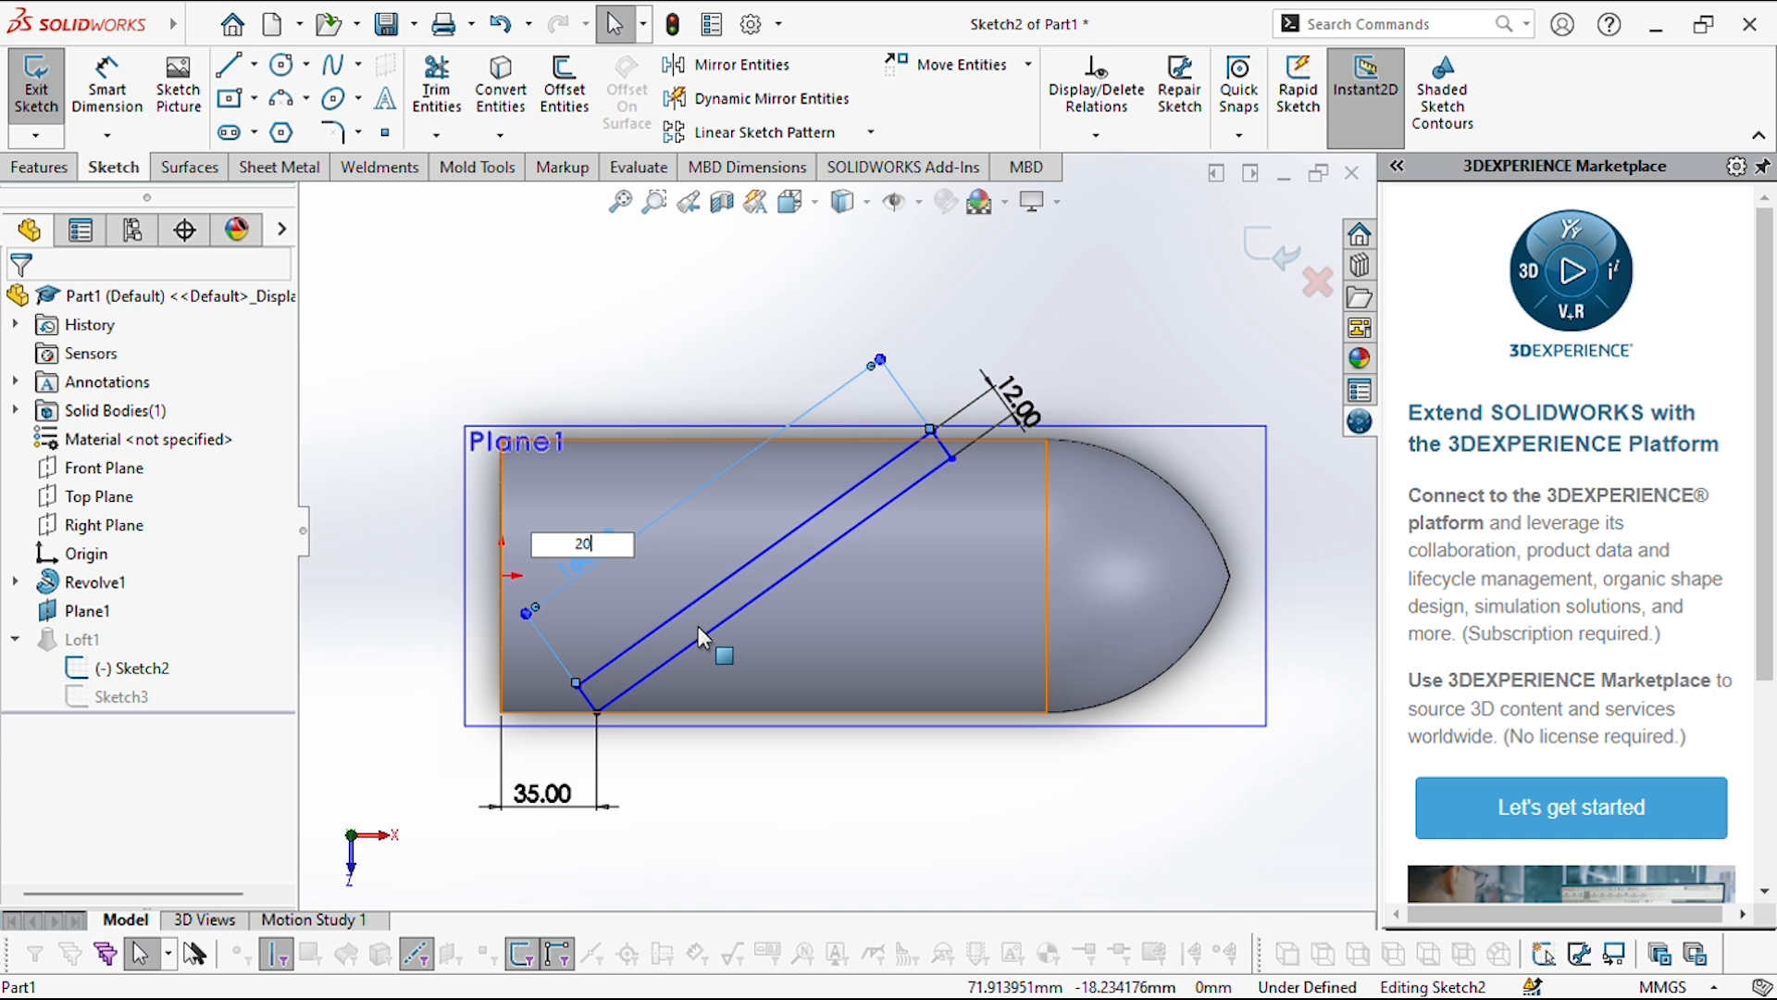
pyautogui.write('1')
pyautogui.press('Return')
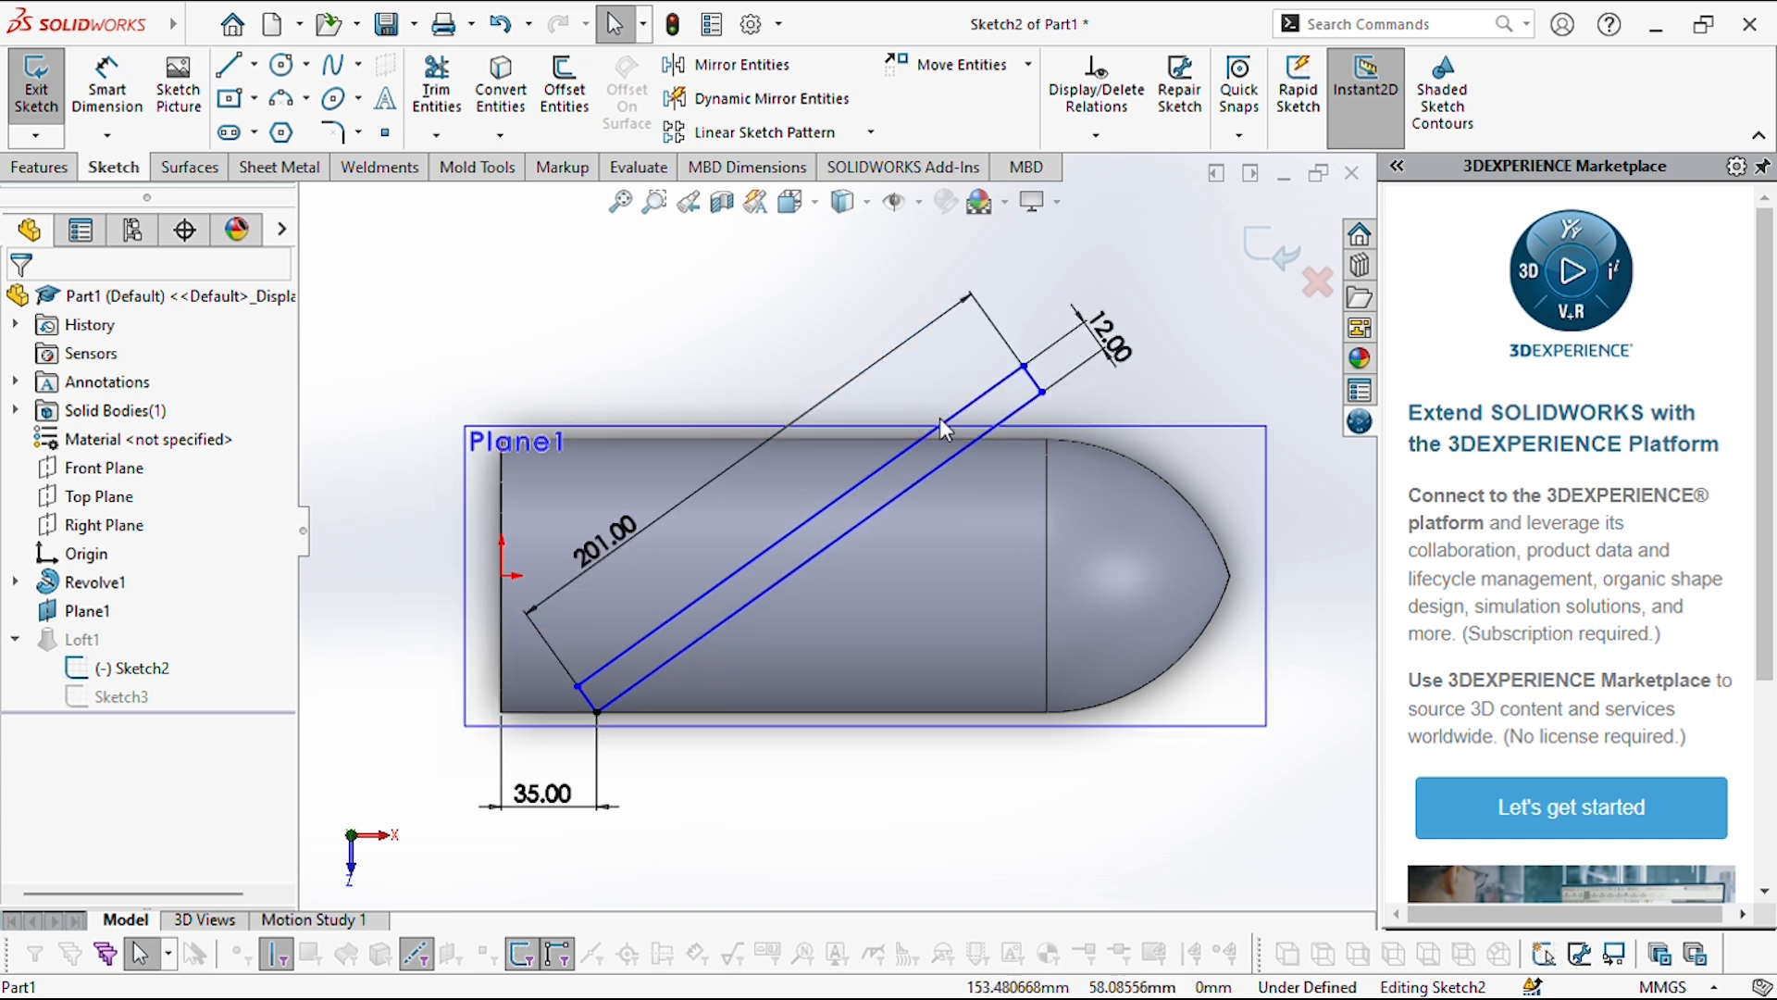
# - Dimension the angle between the upper profile rectangle's long side and the cylinder's lower edge as 40°, and exit the sketch
pyautogui.click(108, 84)
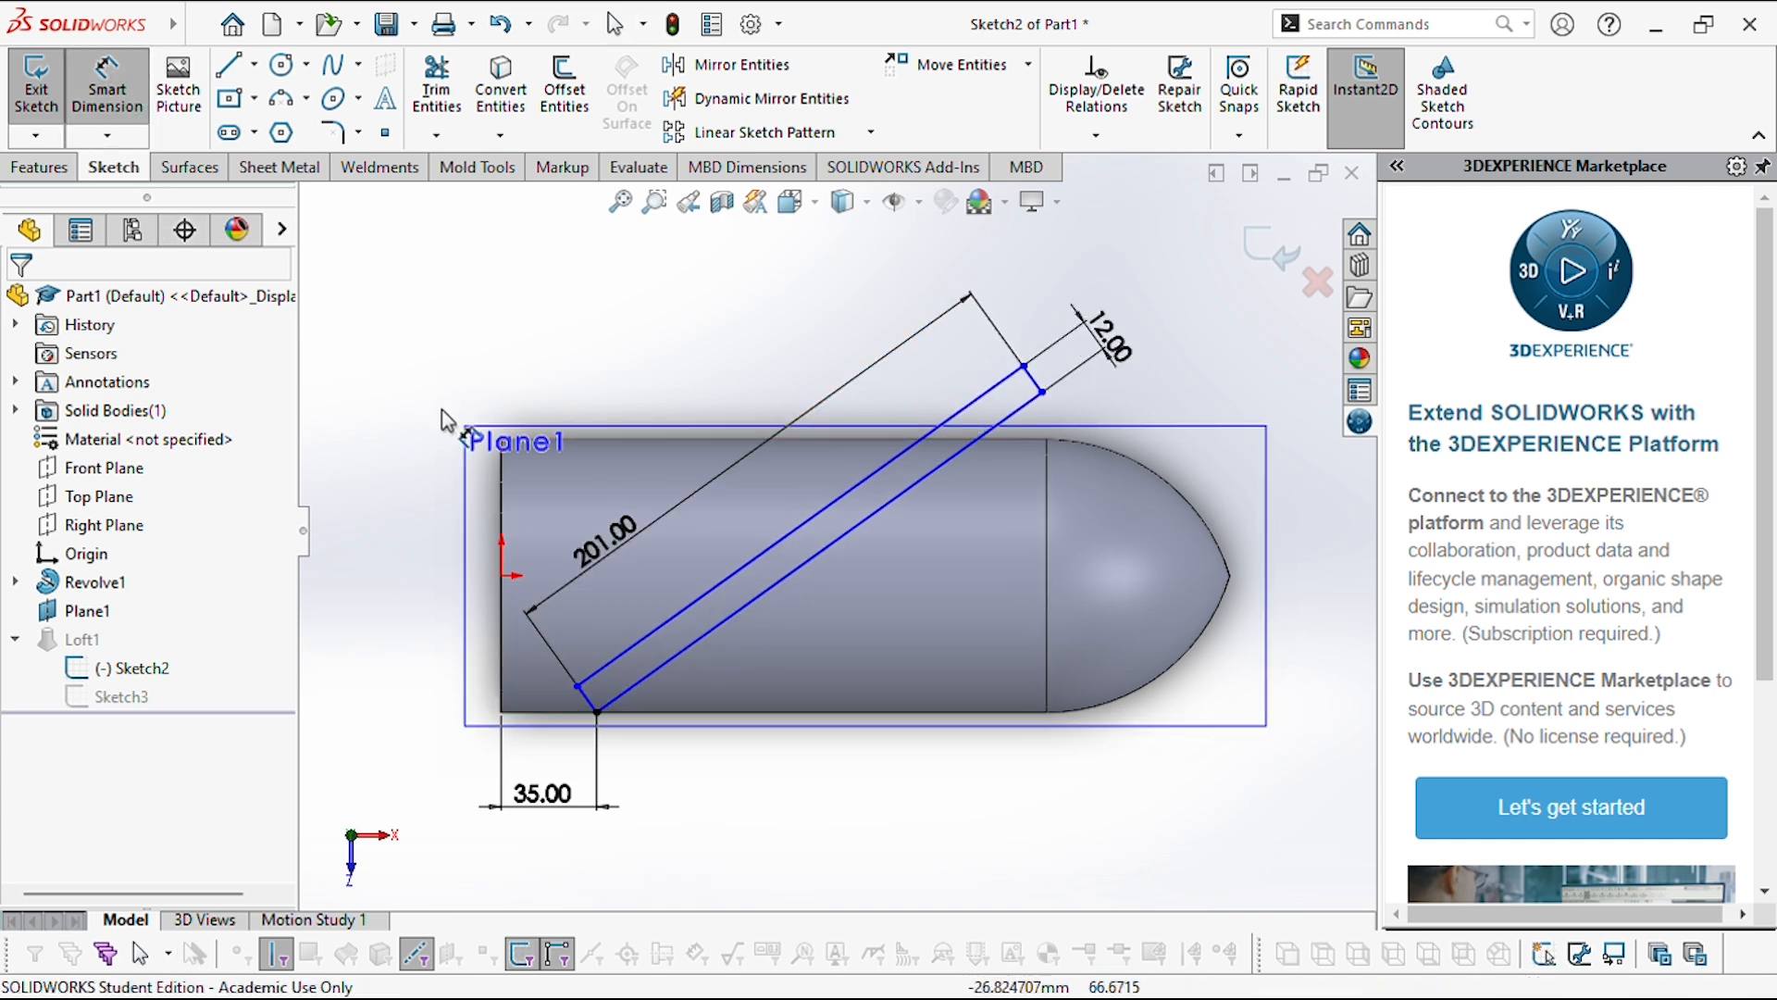
pyautogui.click(676, 668)
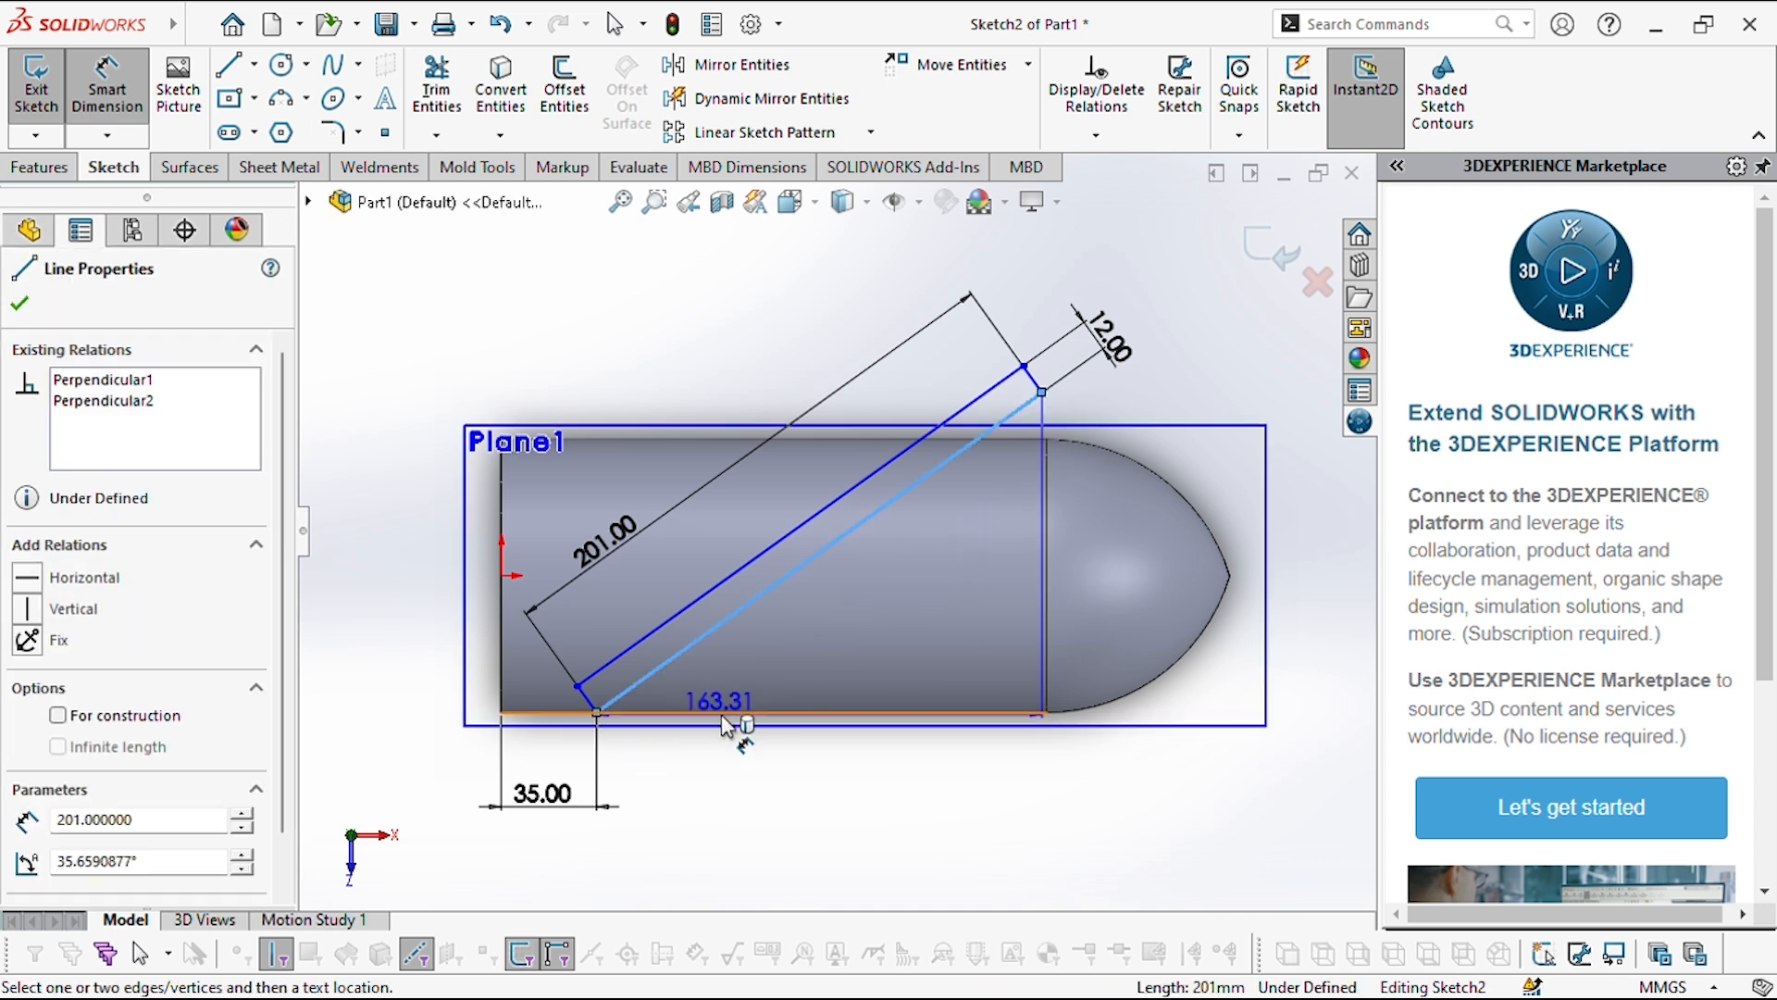
pyautogui.click(736, 714)
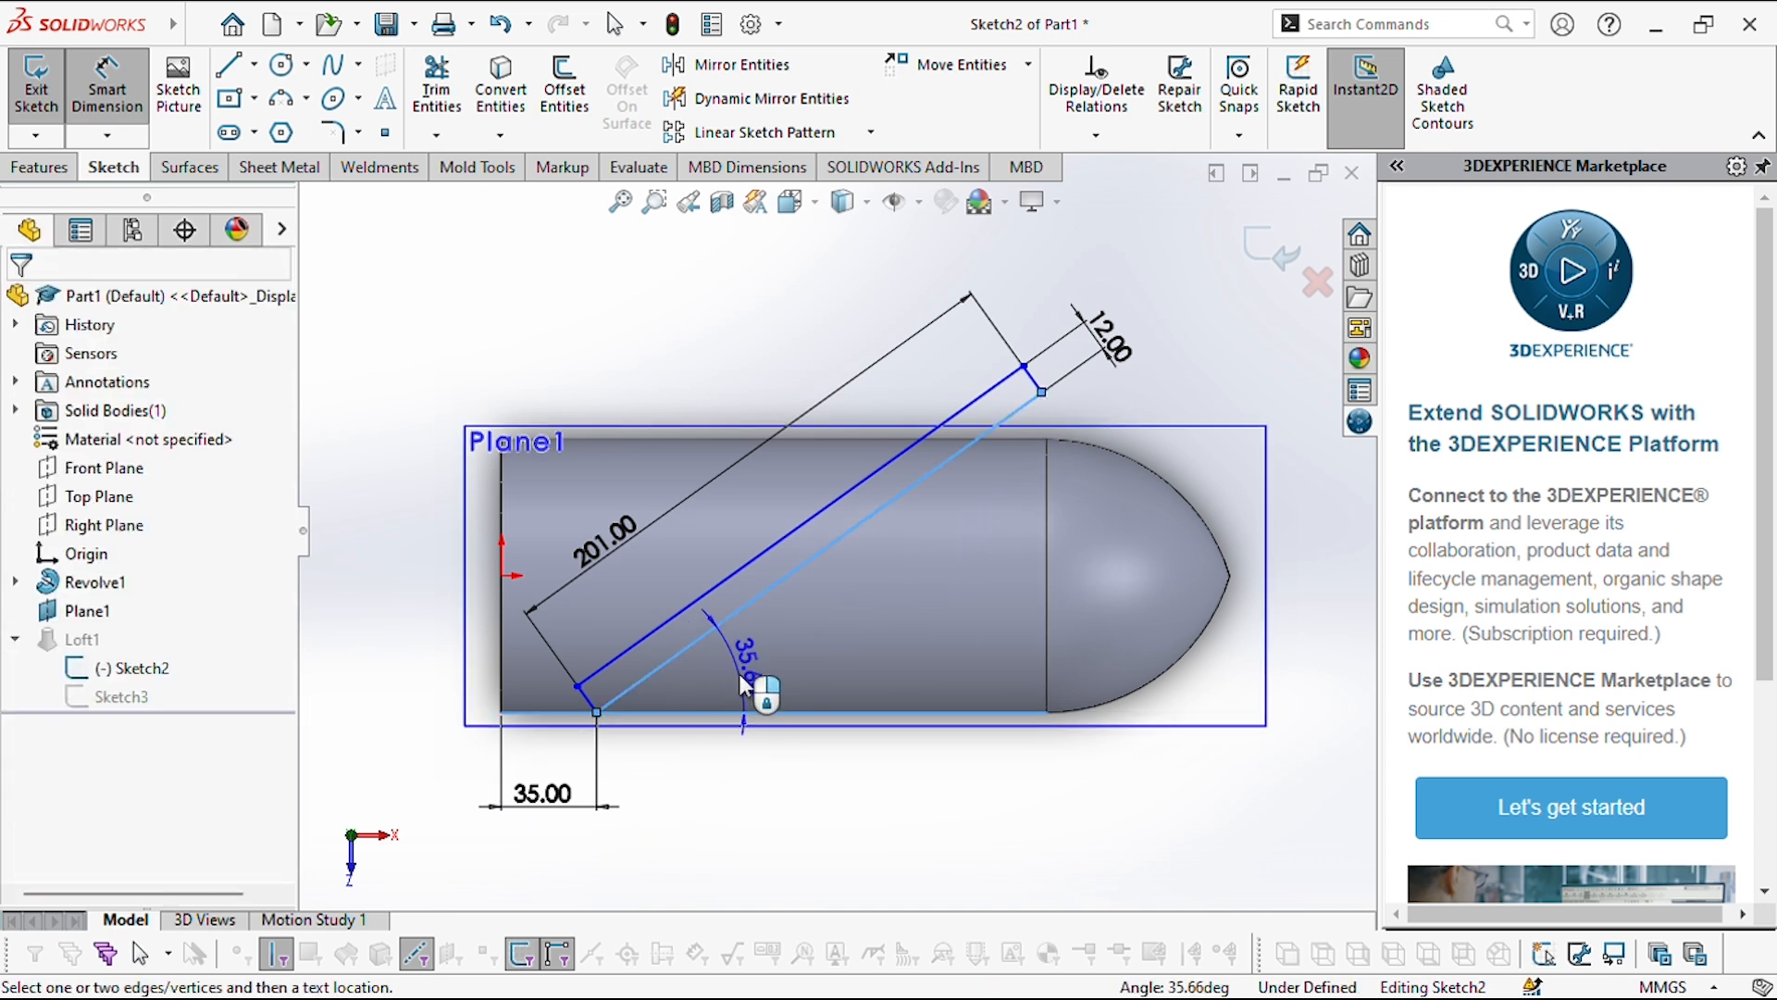
pyautogui.click(744, 685)
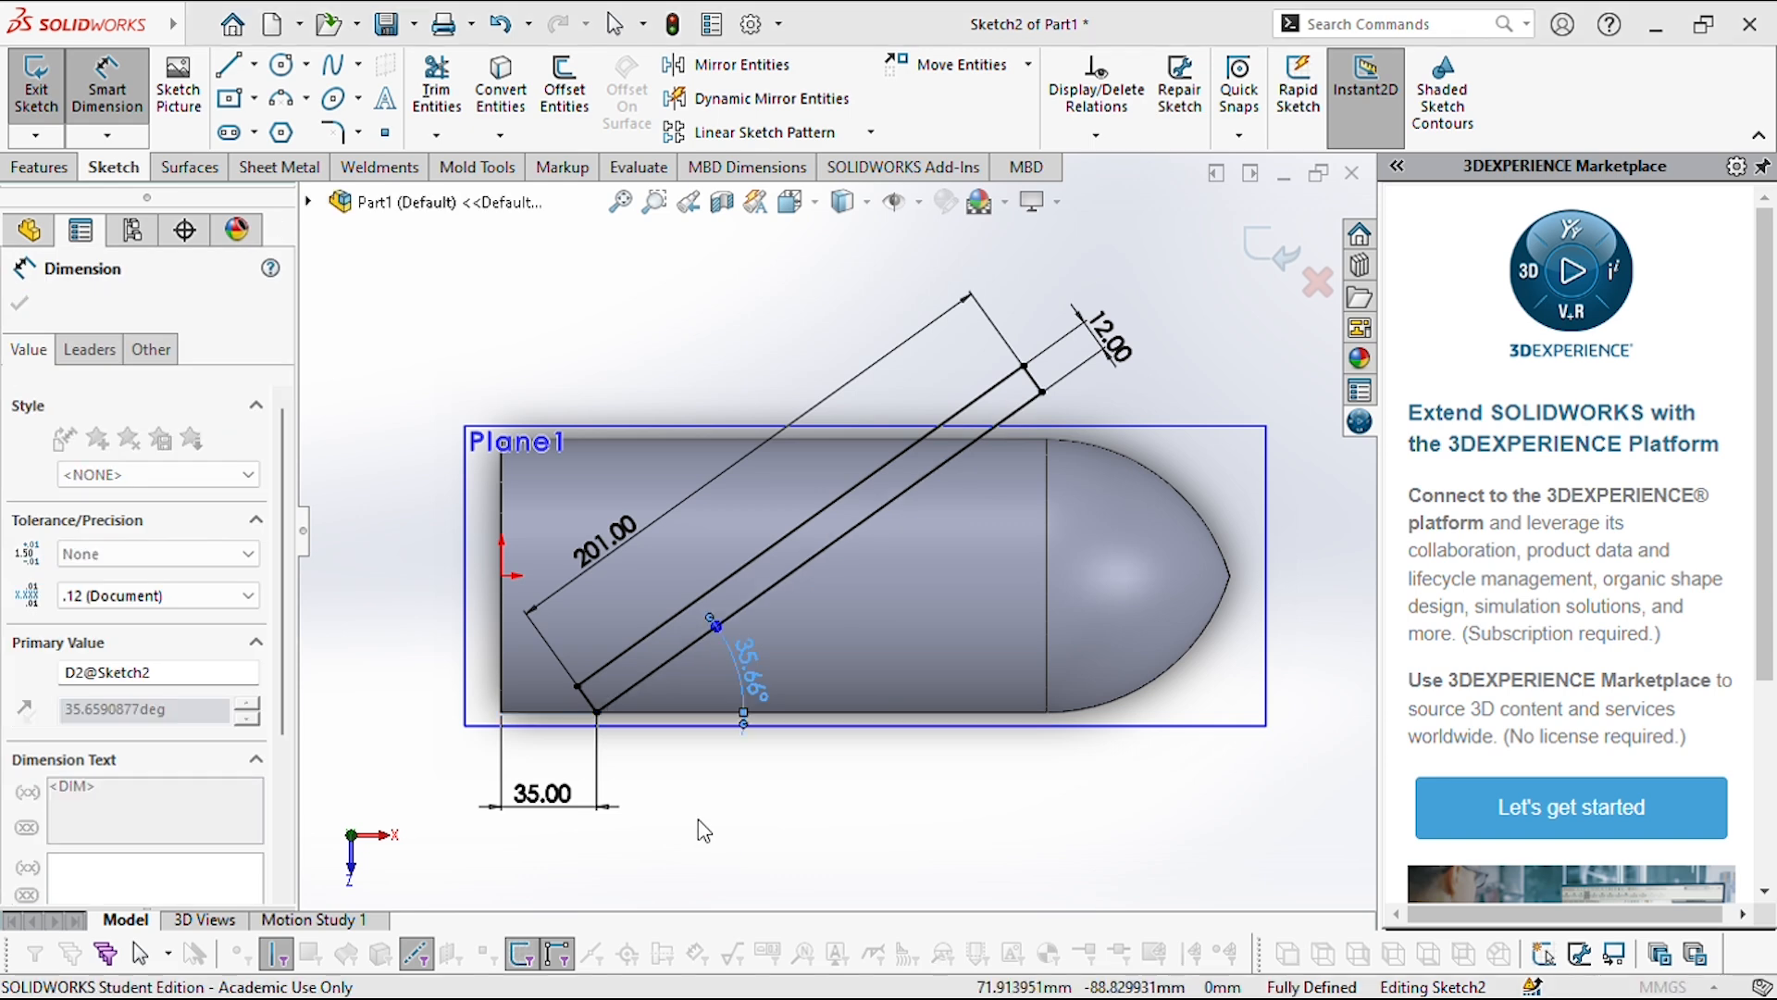
pyautogui.write('40')
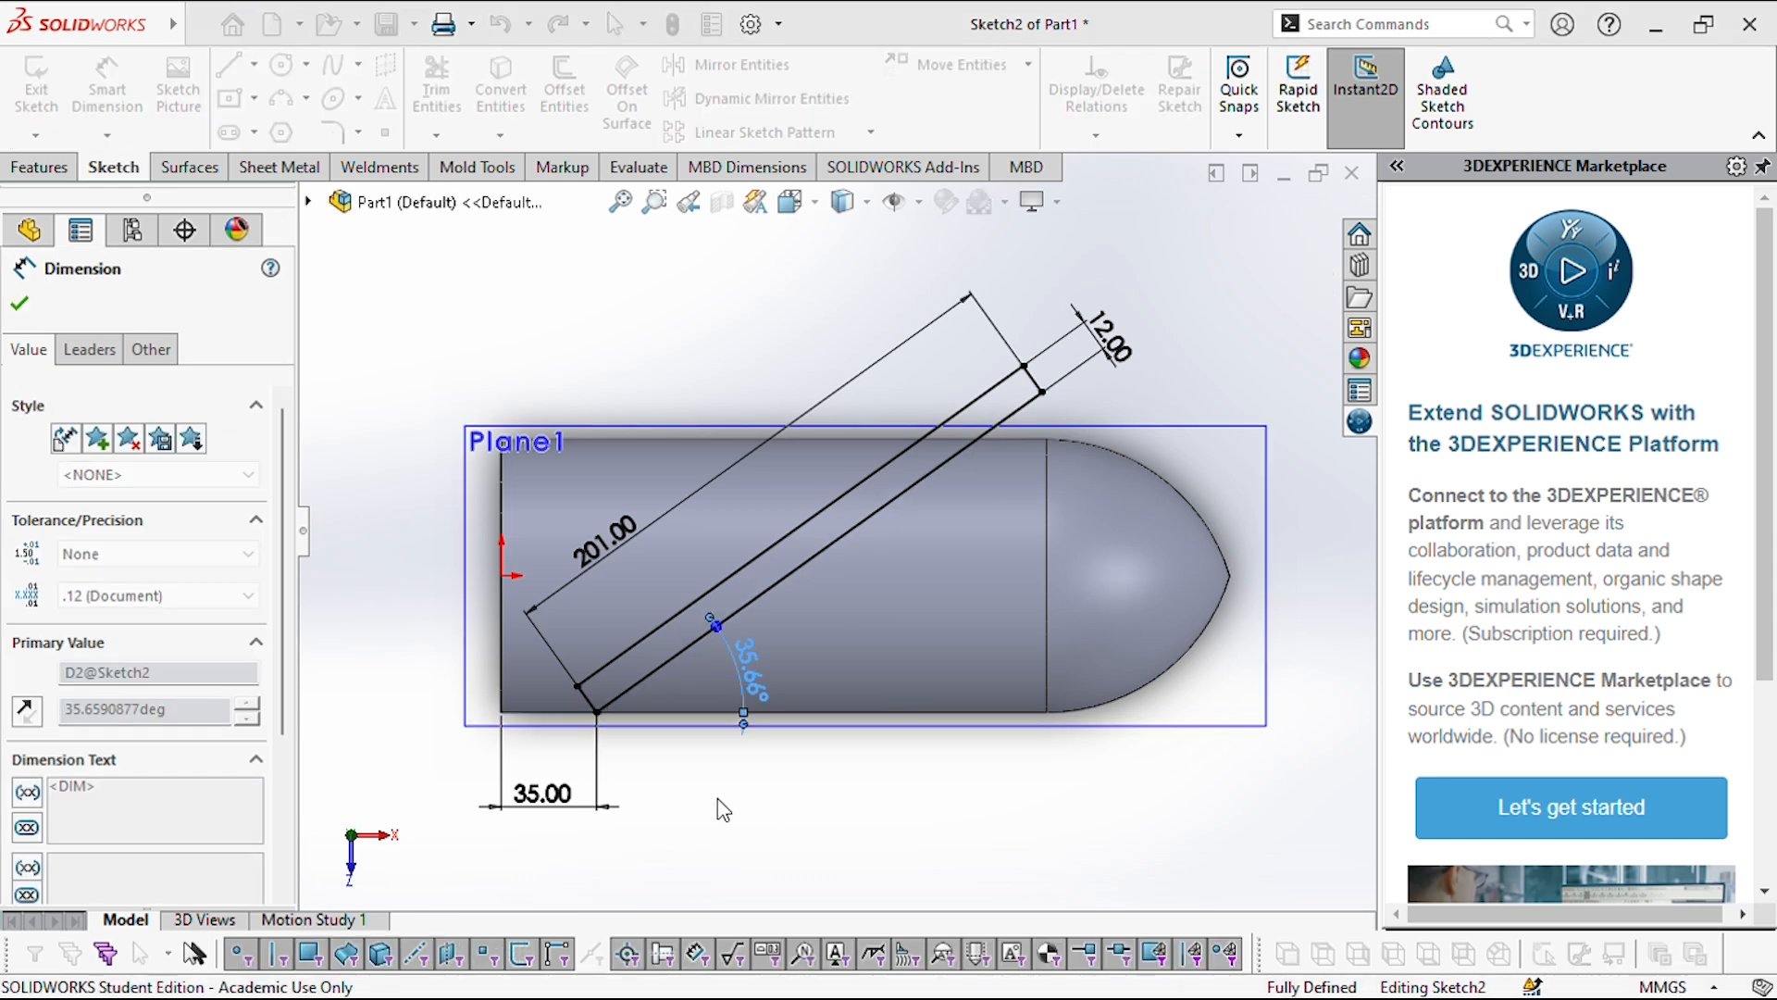
pyautogui.press('Return')
pyautogui.click(22, 304)
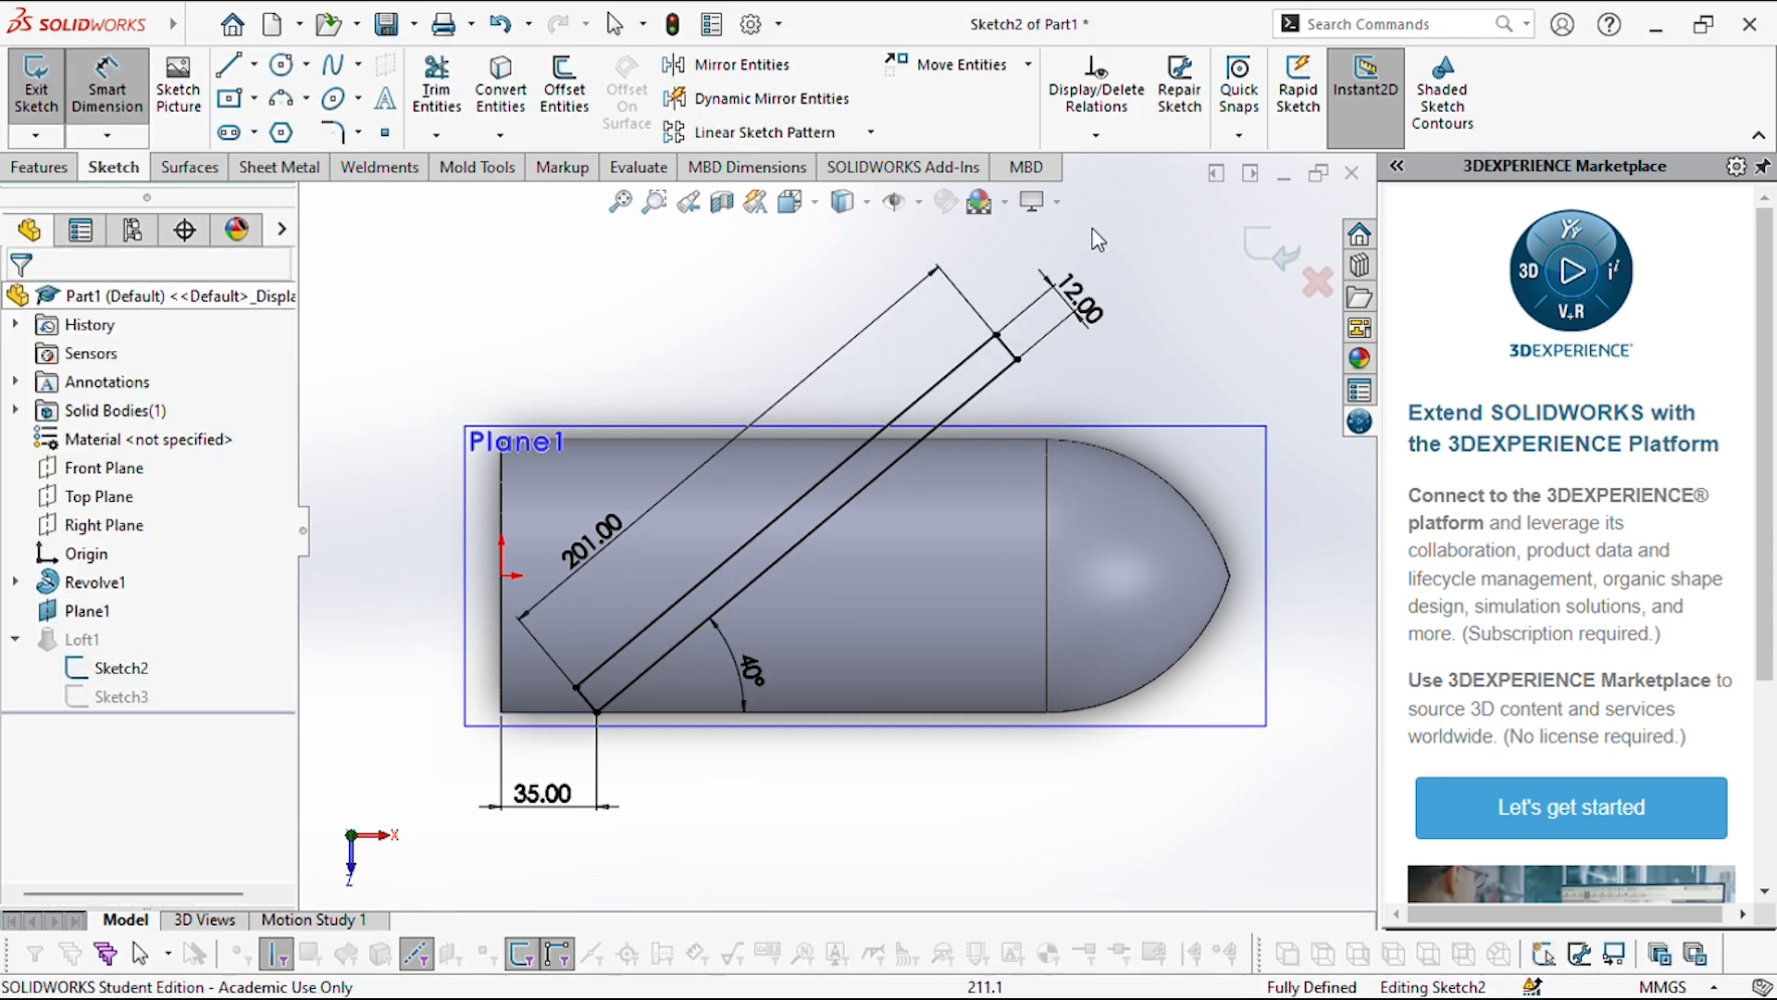
pyautogui.click(1273, 248)
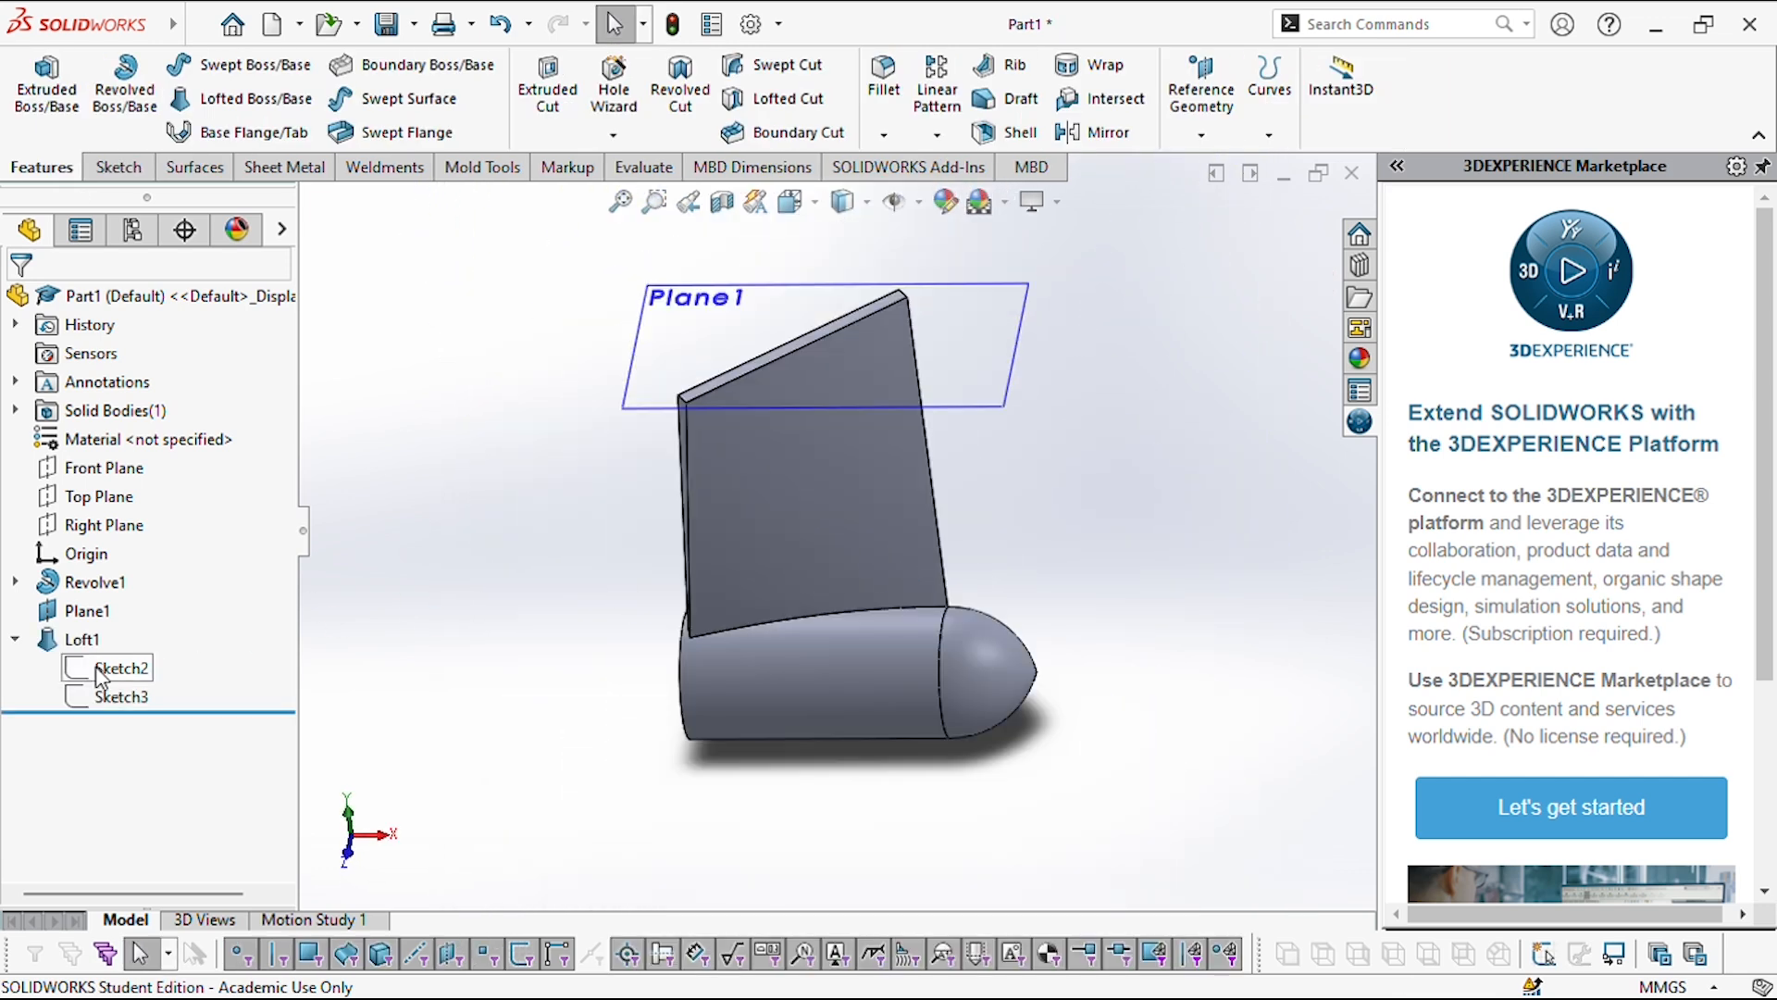
# - Edit Plane1 so its offset from the Top Plane is 200 mm
pyautogui.click(17, 640)
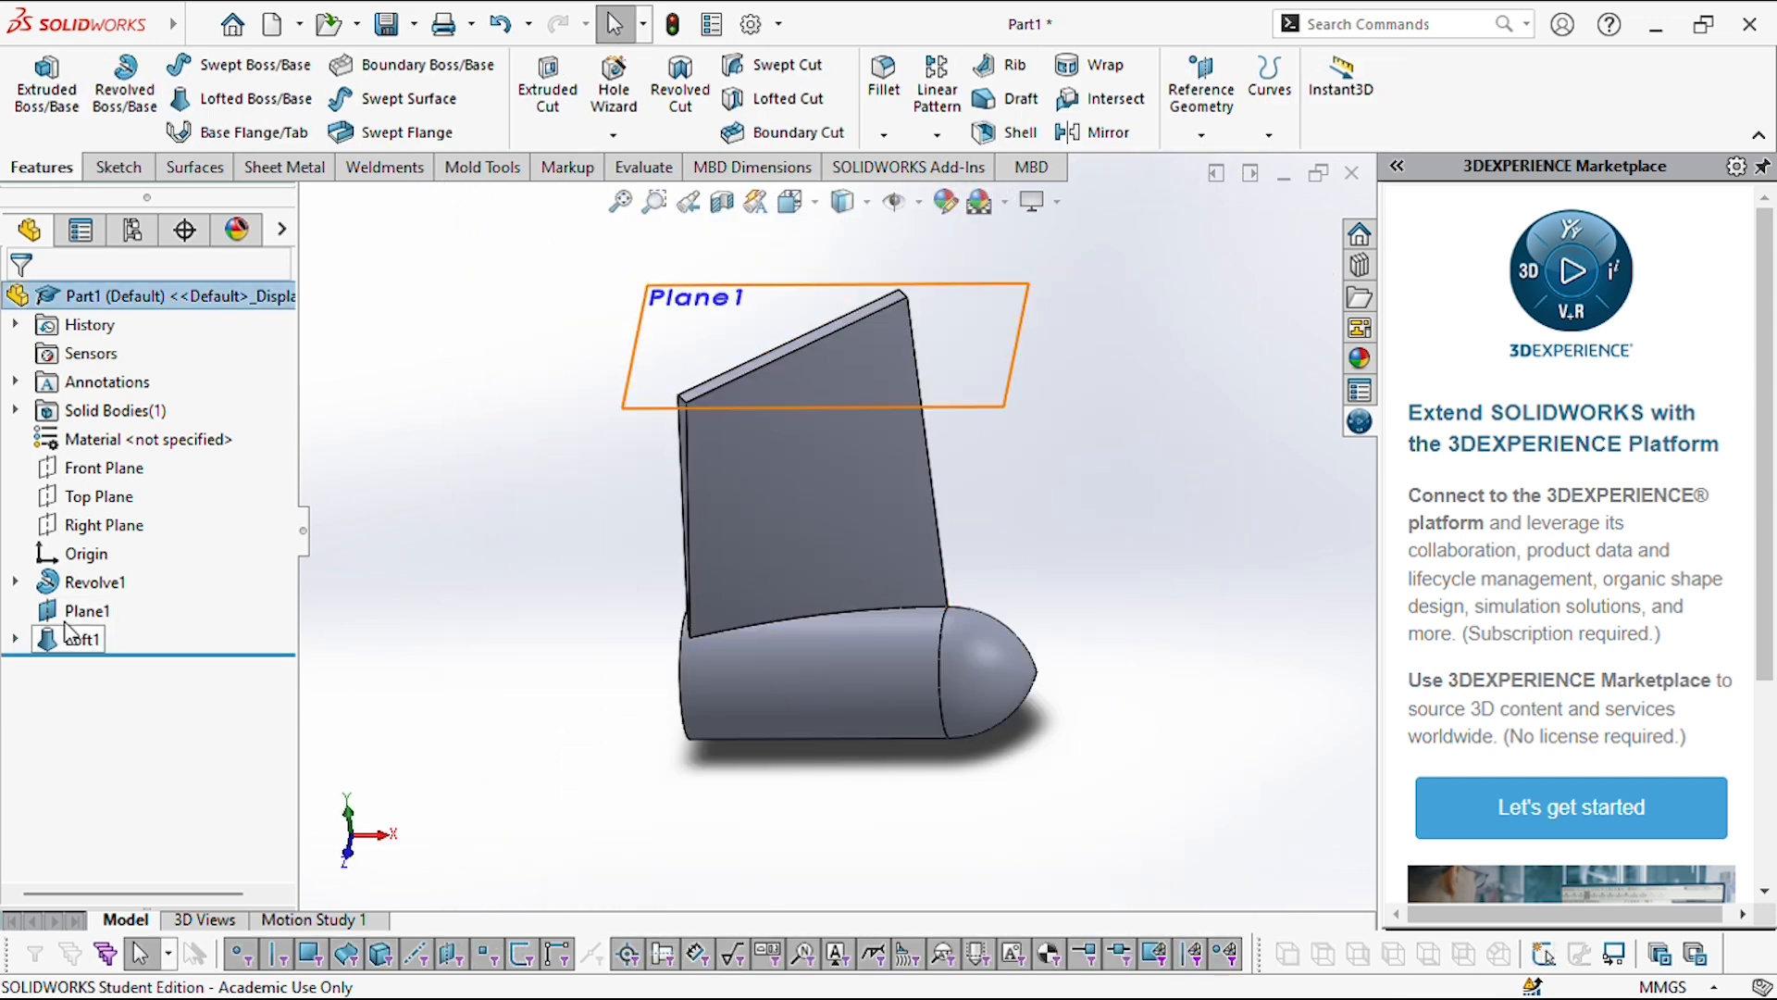
pyautogui.click(85, 611)
pyautogui.click(99, 539)
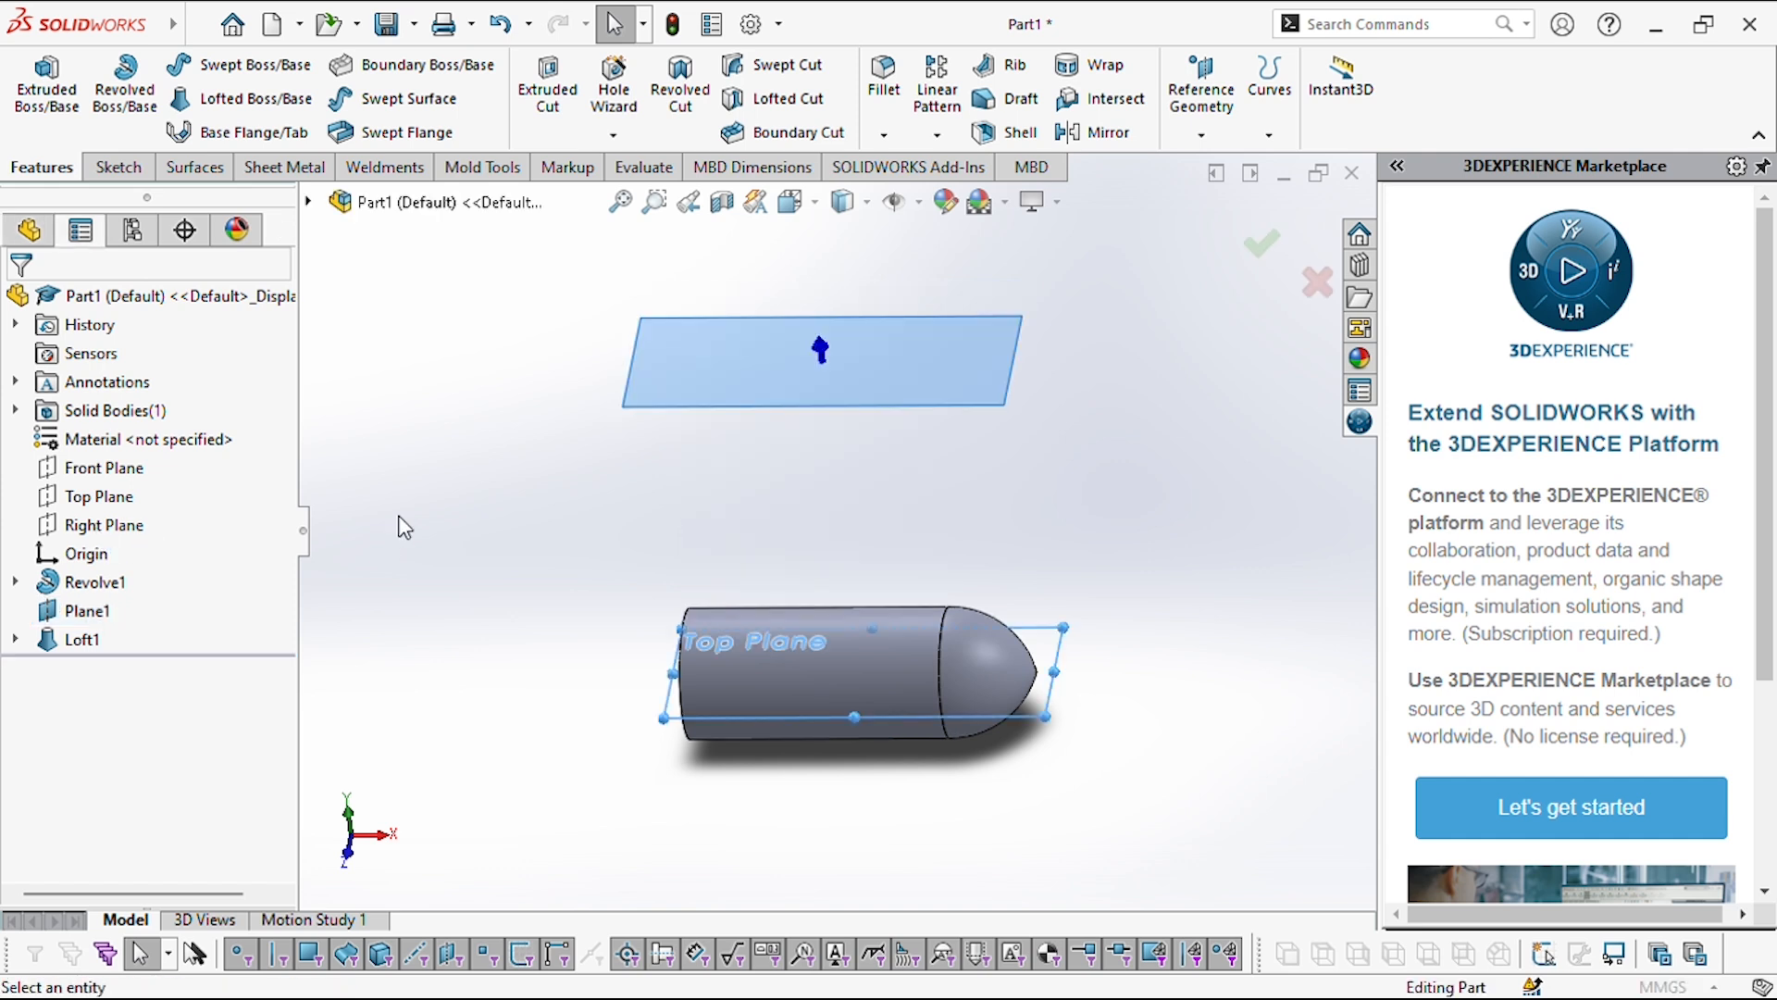
pyautogui.write('200')
pyautogui.press('Return')
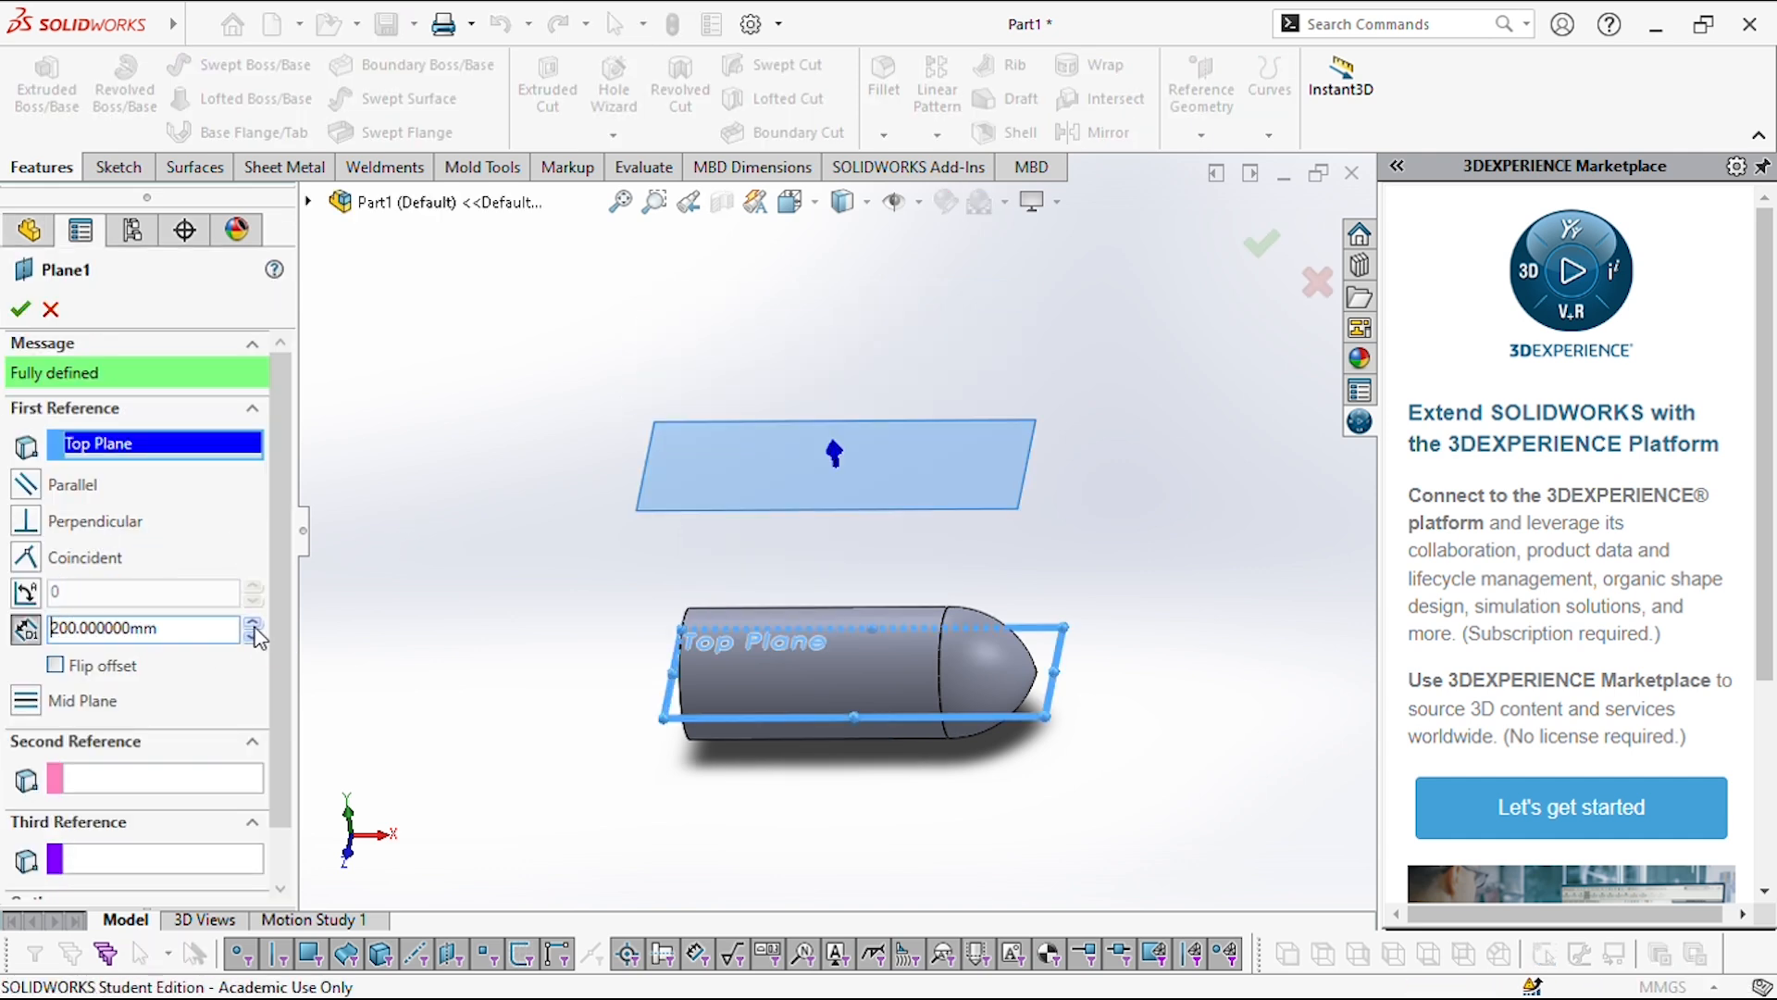
pyautogui.click(35, 309)
pyautogui.moveTo(905, 349); pyautogui.dragTo(460, 246, button='middle')
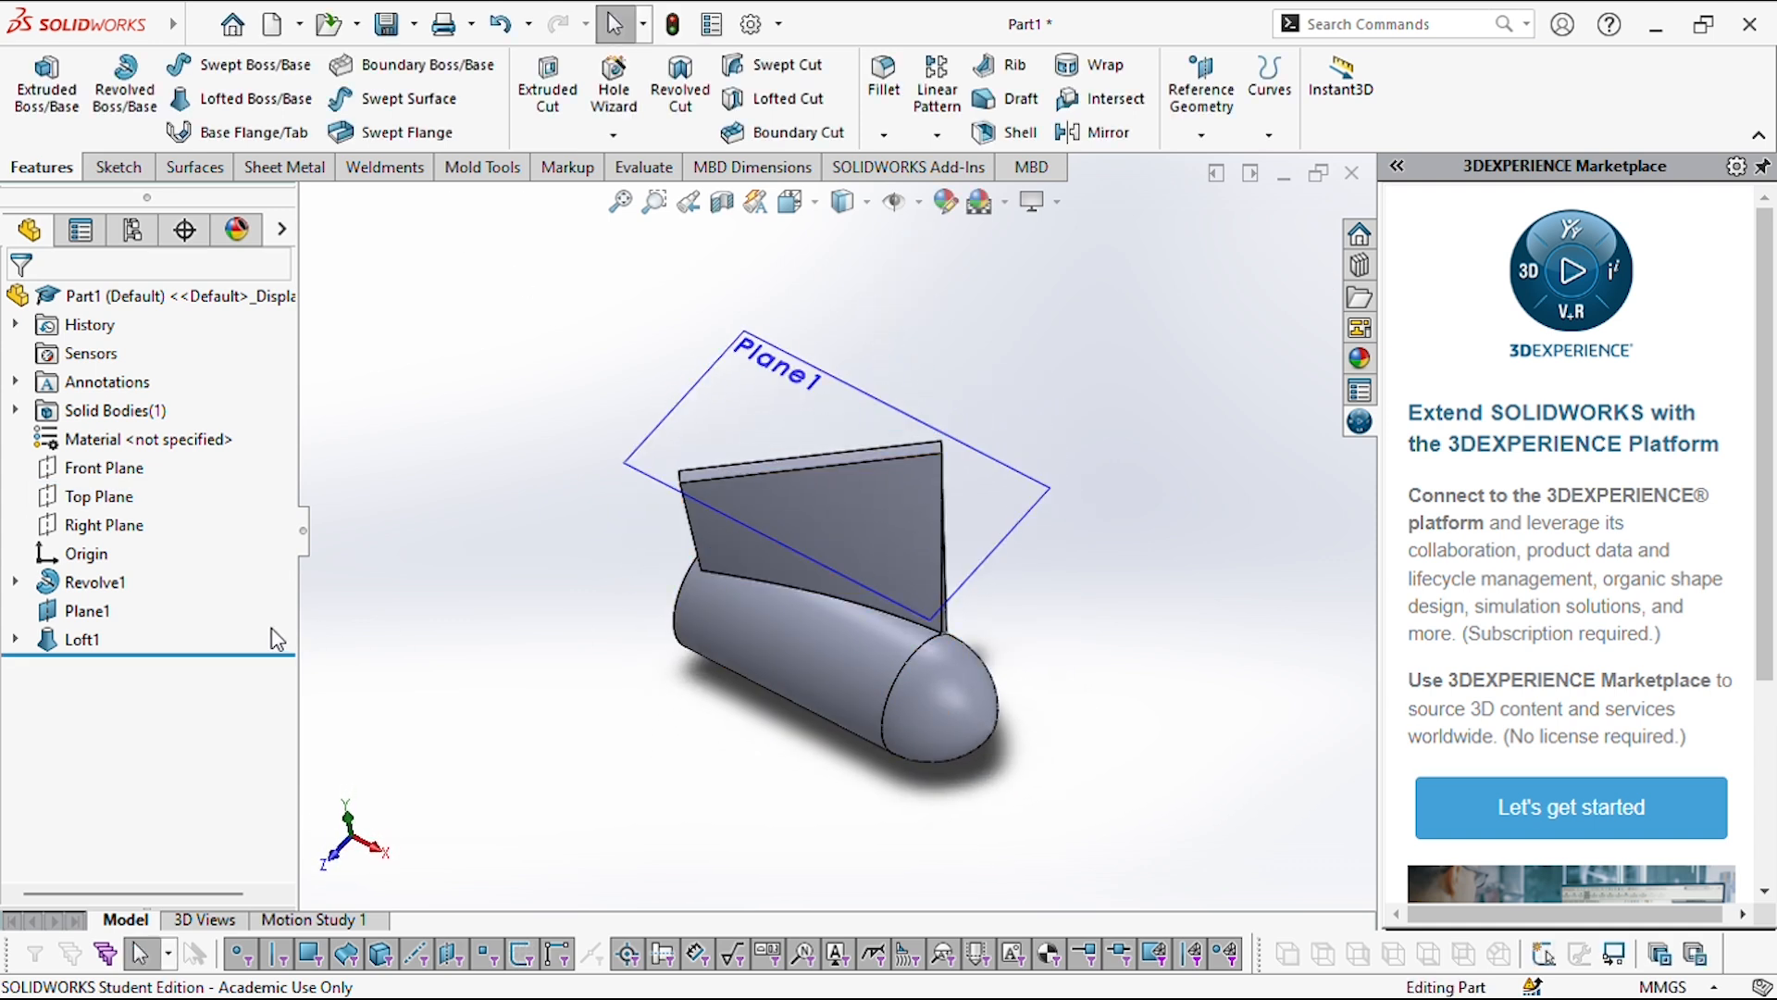
# - Edit the loft's upper profile sketch to set the rectangle's thickness to 5 mm, and rebuild the loft
pyautogui.click(15, 639)
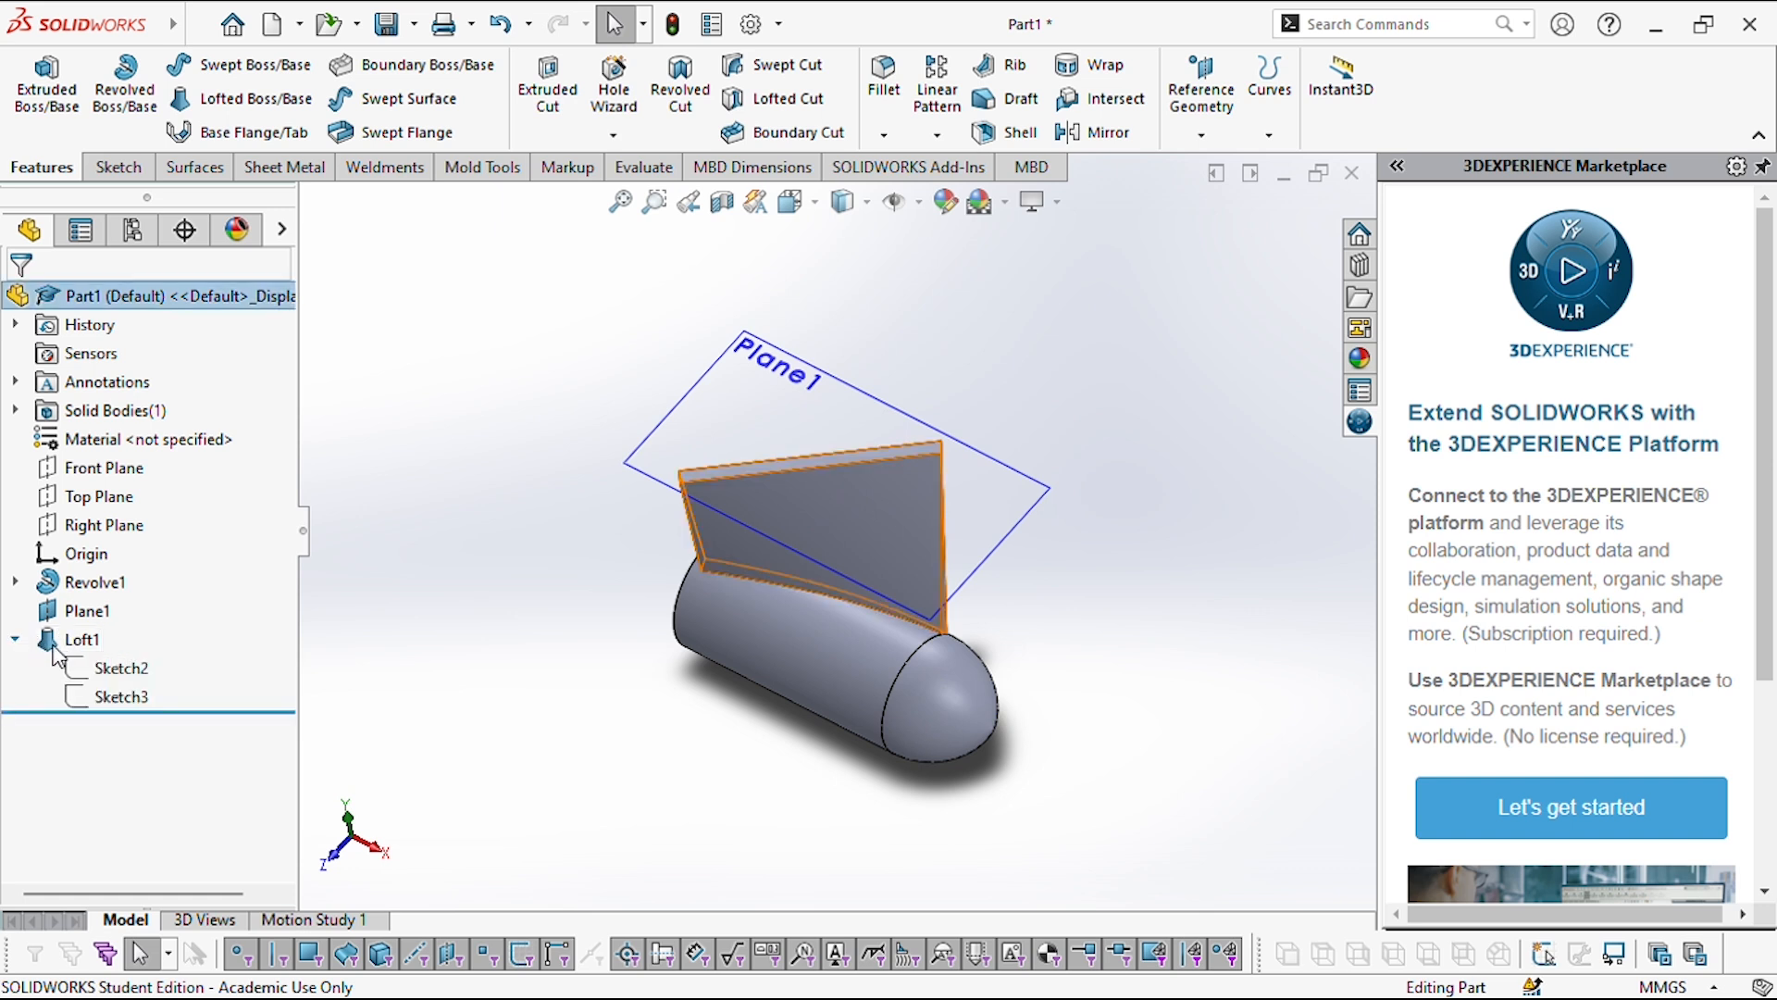
pyautogui.click(104, 668)
pyautogui.click(112, 613)
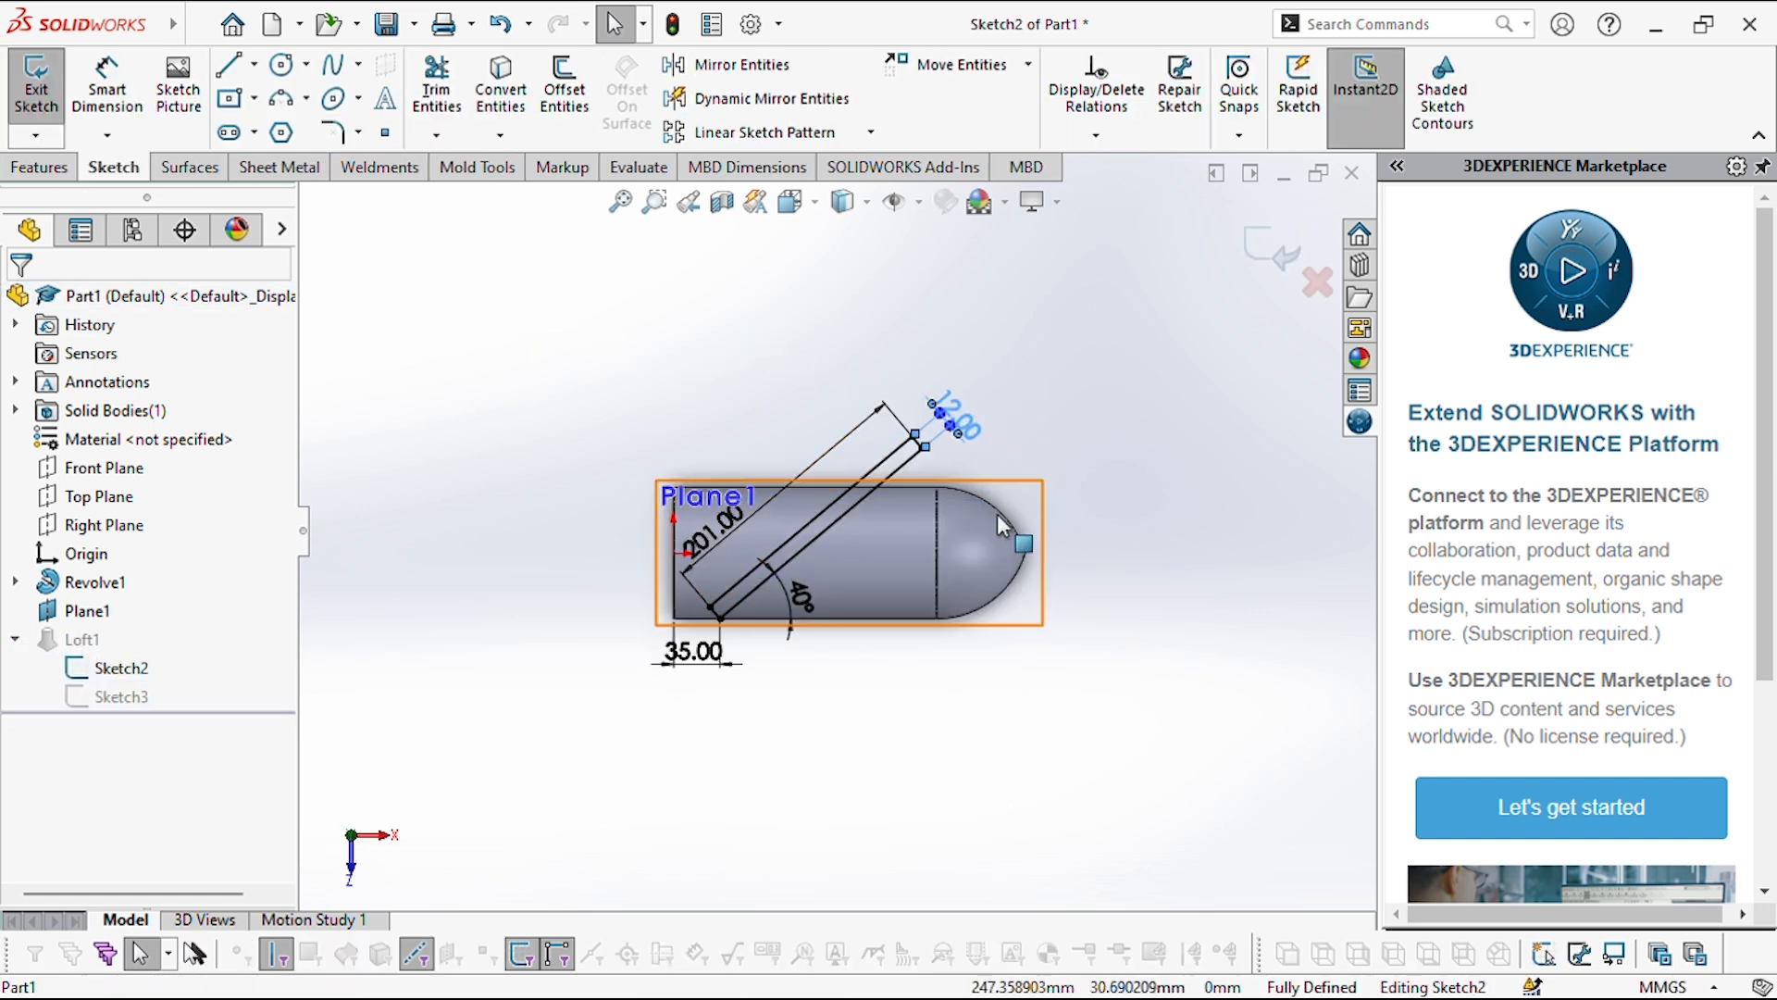
pyautogui.doubleClick(956, 418)
pyautogui.write('5')
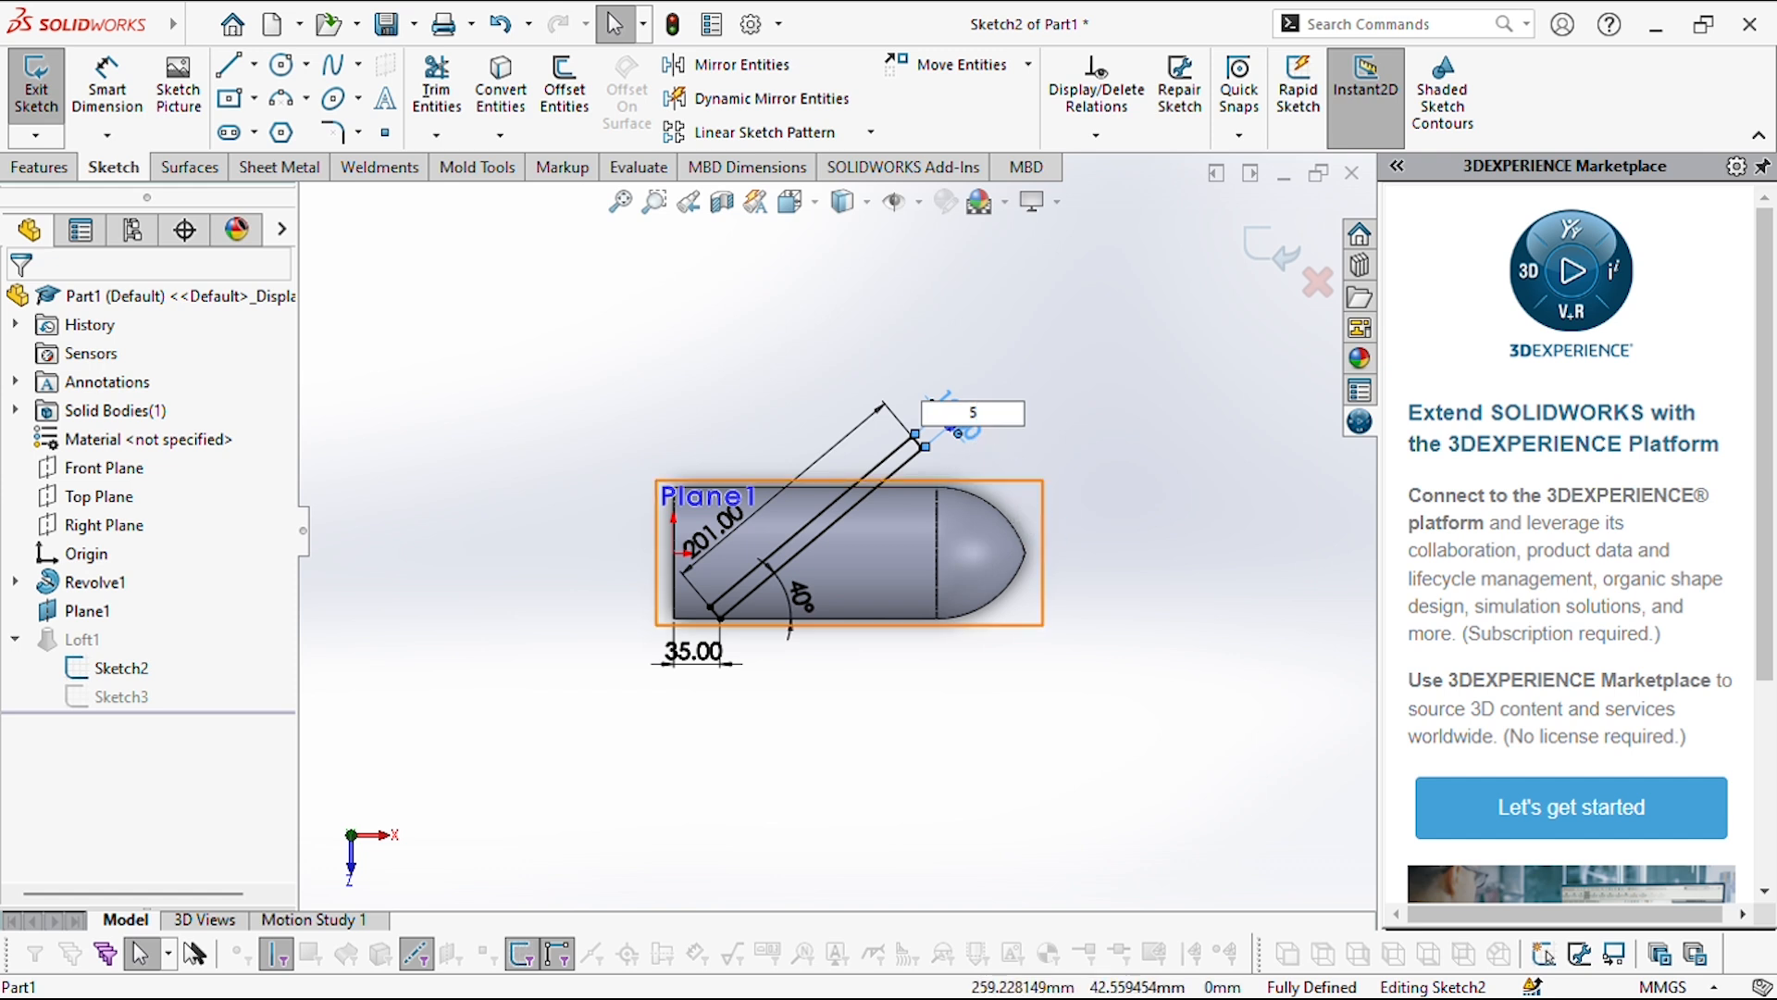
pyautogui.press('Return')
pyautogui.click(1274, 255)
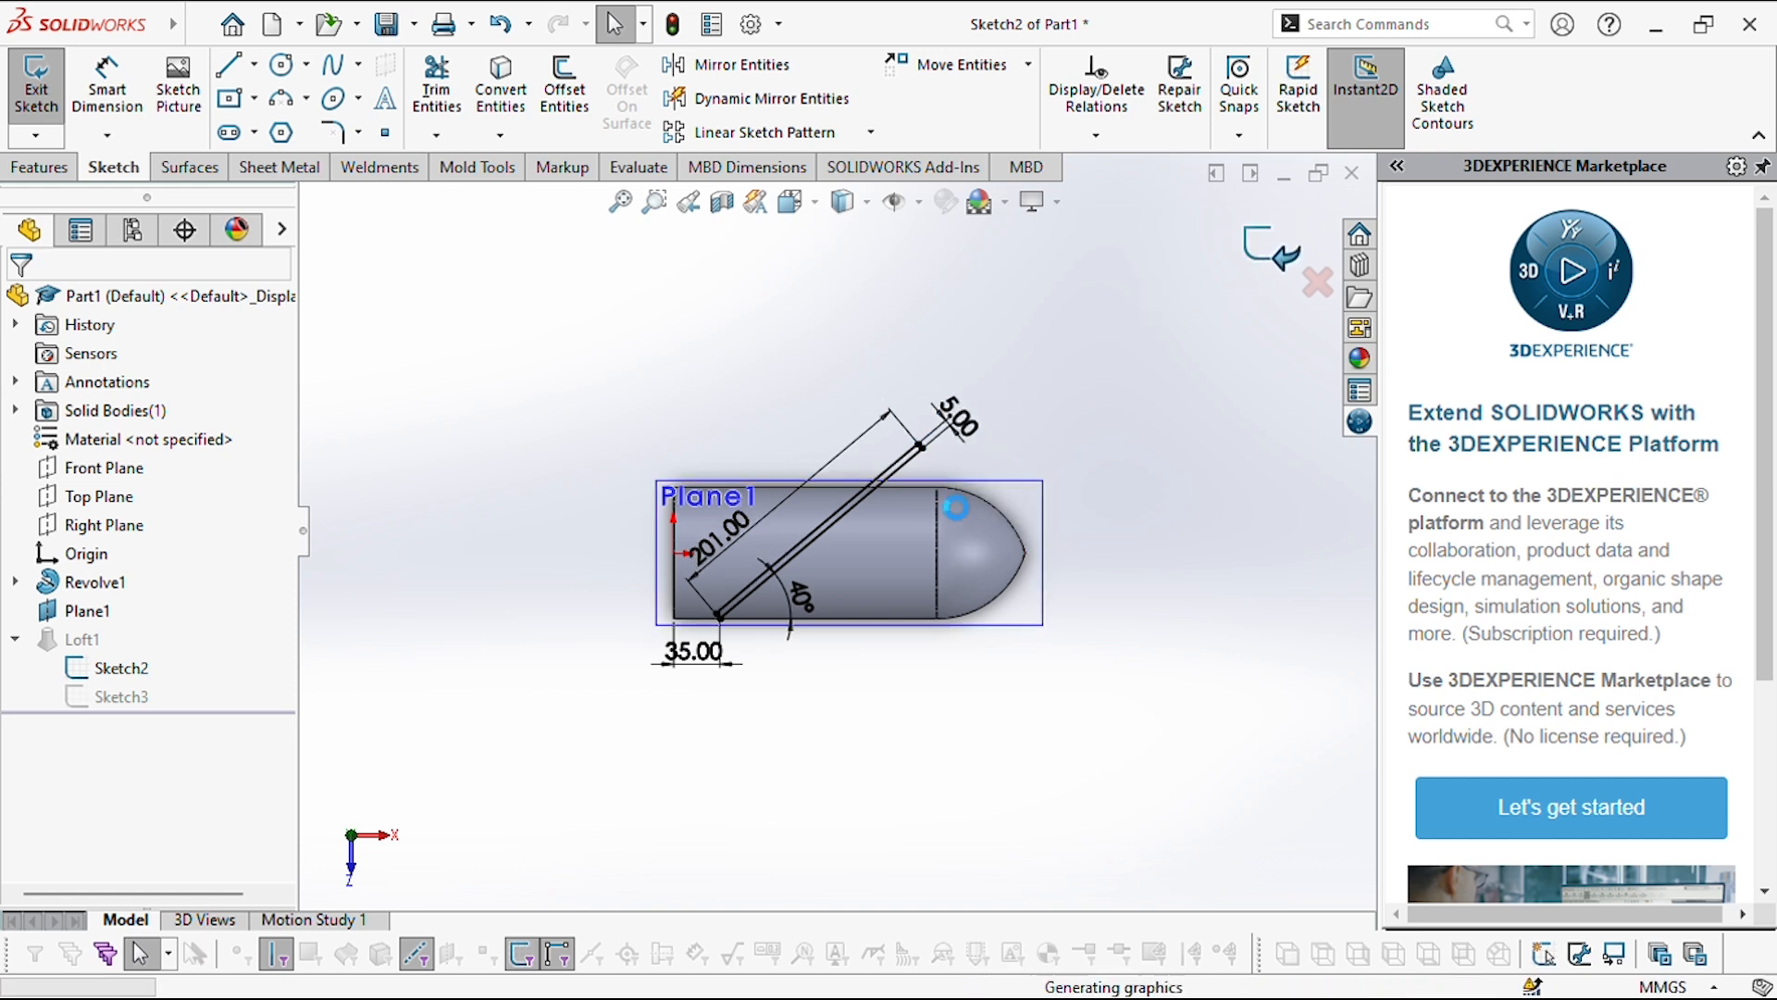
# - Edit the loft's Top Plane sketch to reduce the slanted rectangle's thickness, and rebuild the loft
pyautogui.click(111, 696)
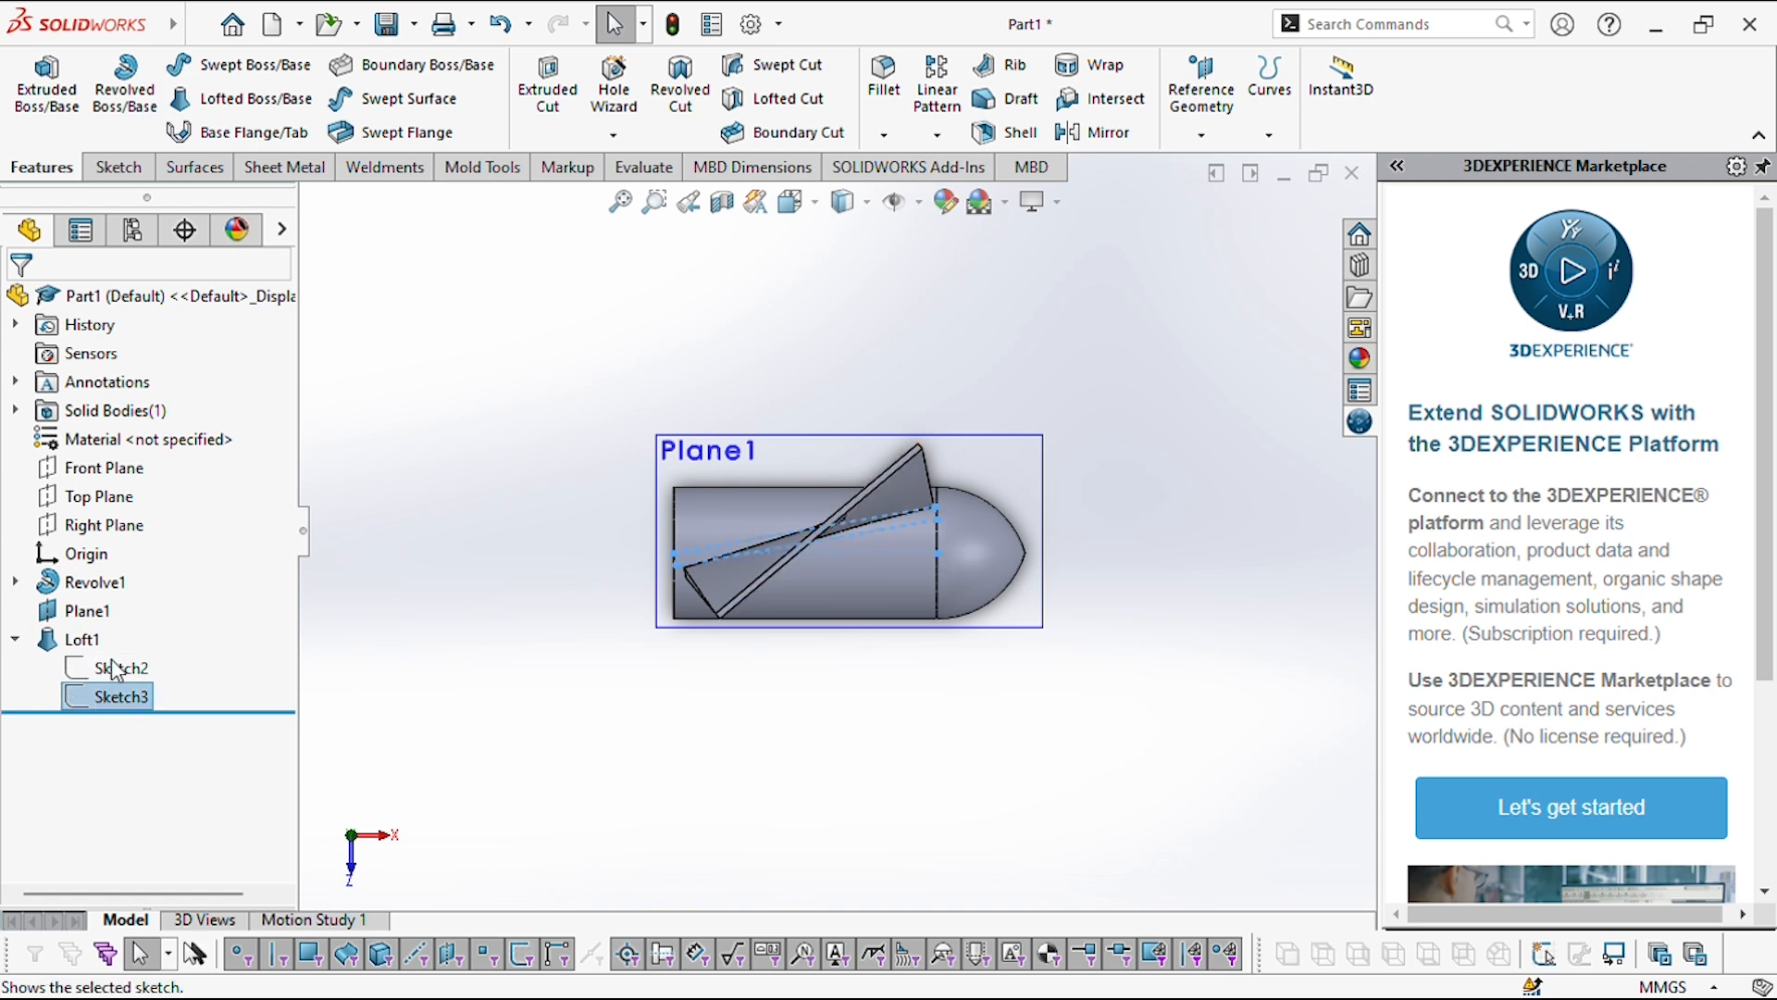
pyautogui.click(139, 639)
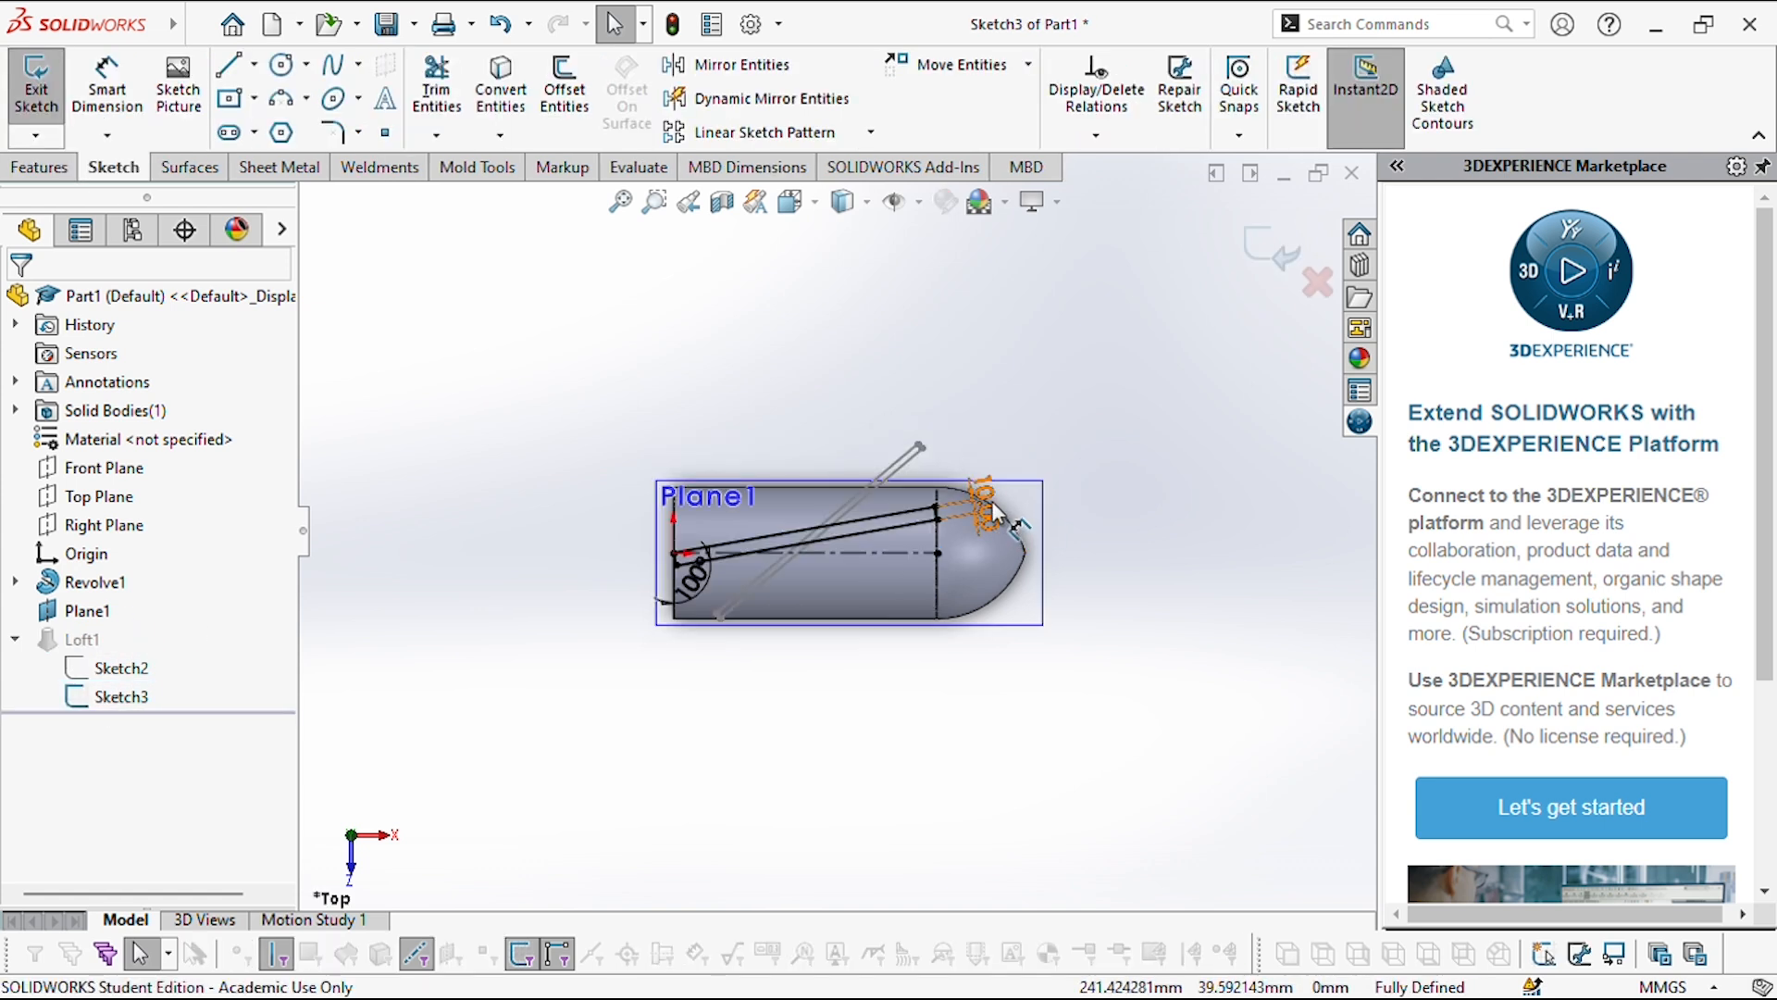
pyautogui.click(991, 501)
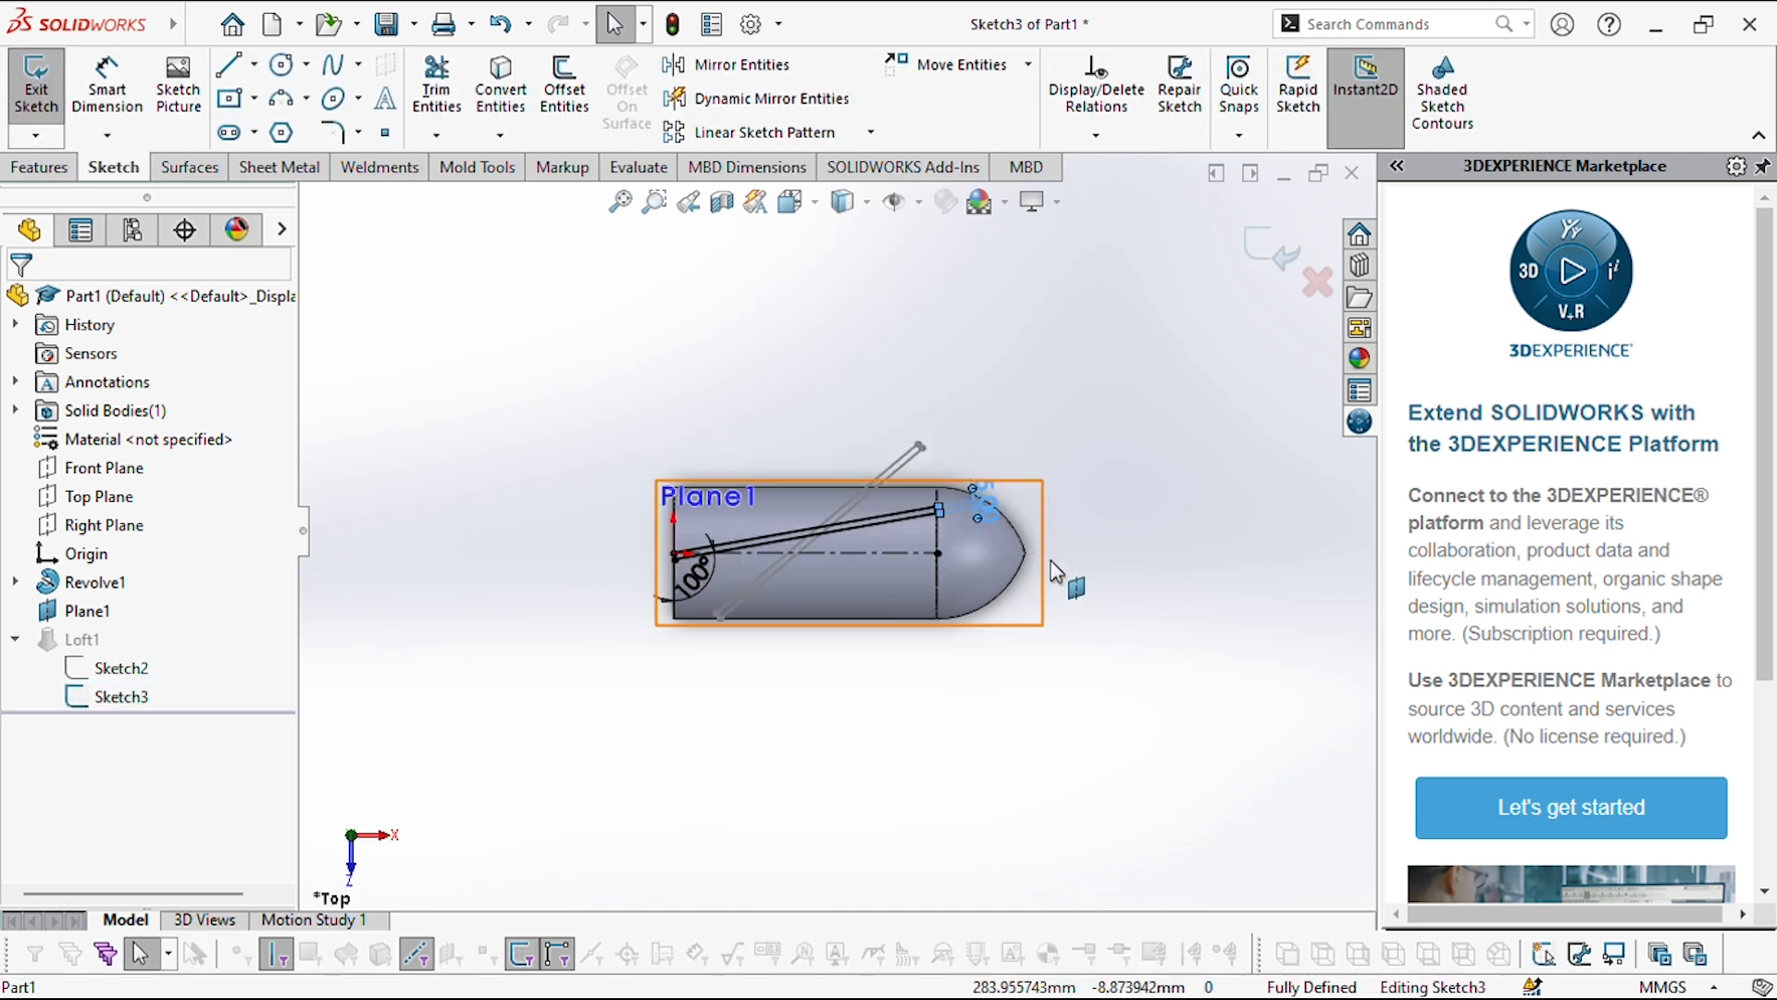
pyautogui.click(1269, 247)
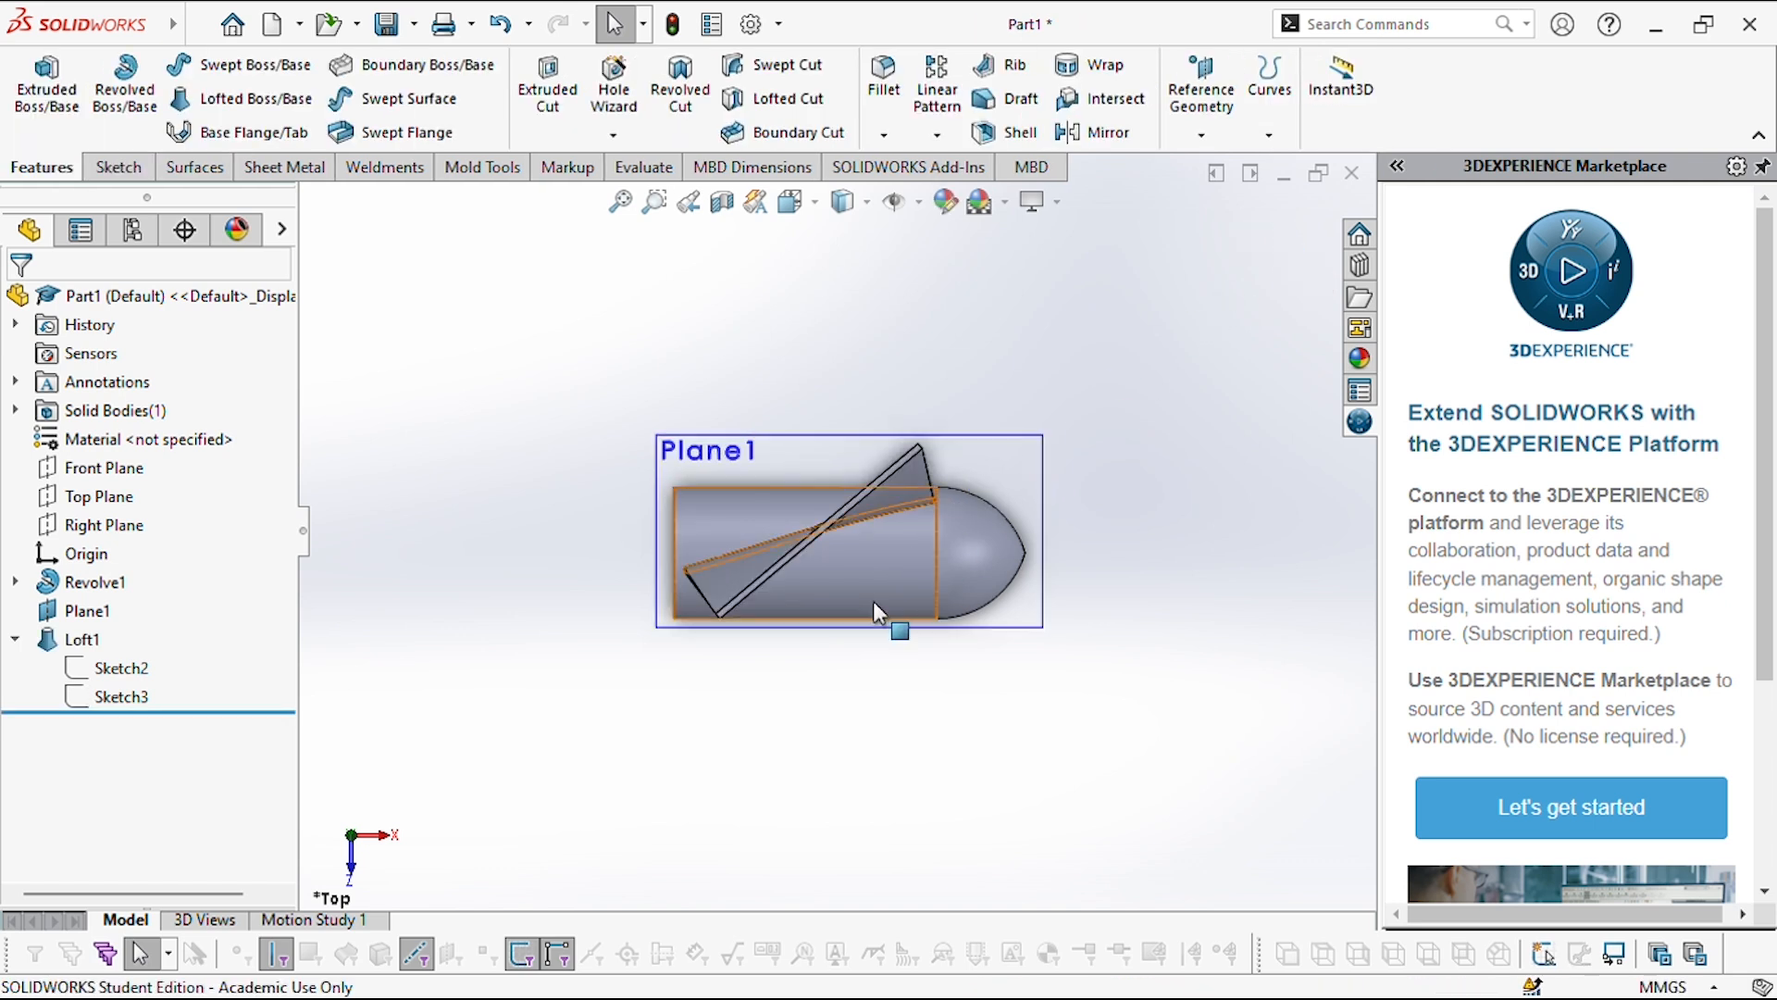
# - Start a constant-size fillet on the two short corner edges at the fin's outer end
pyautogui.moveTo(848, 551); pyautogui.dragTo(837, 350, button='middle')
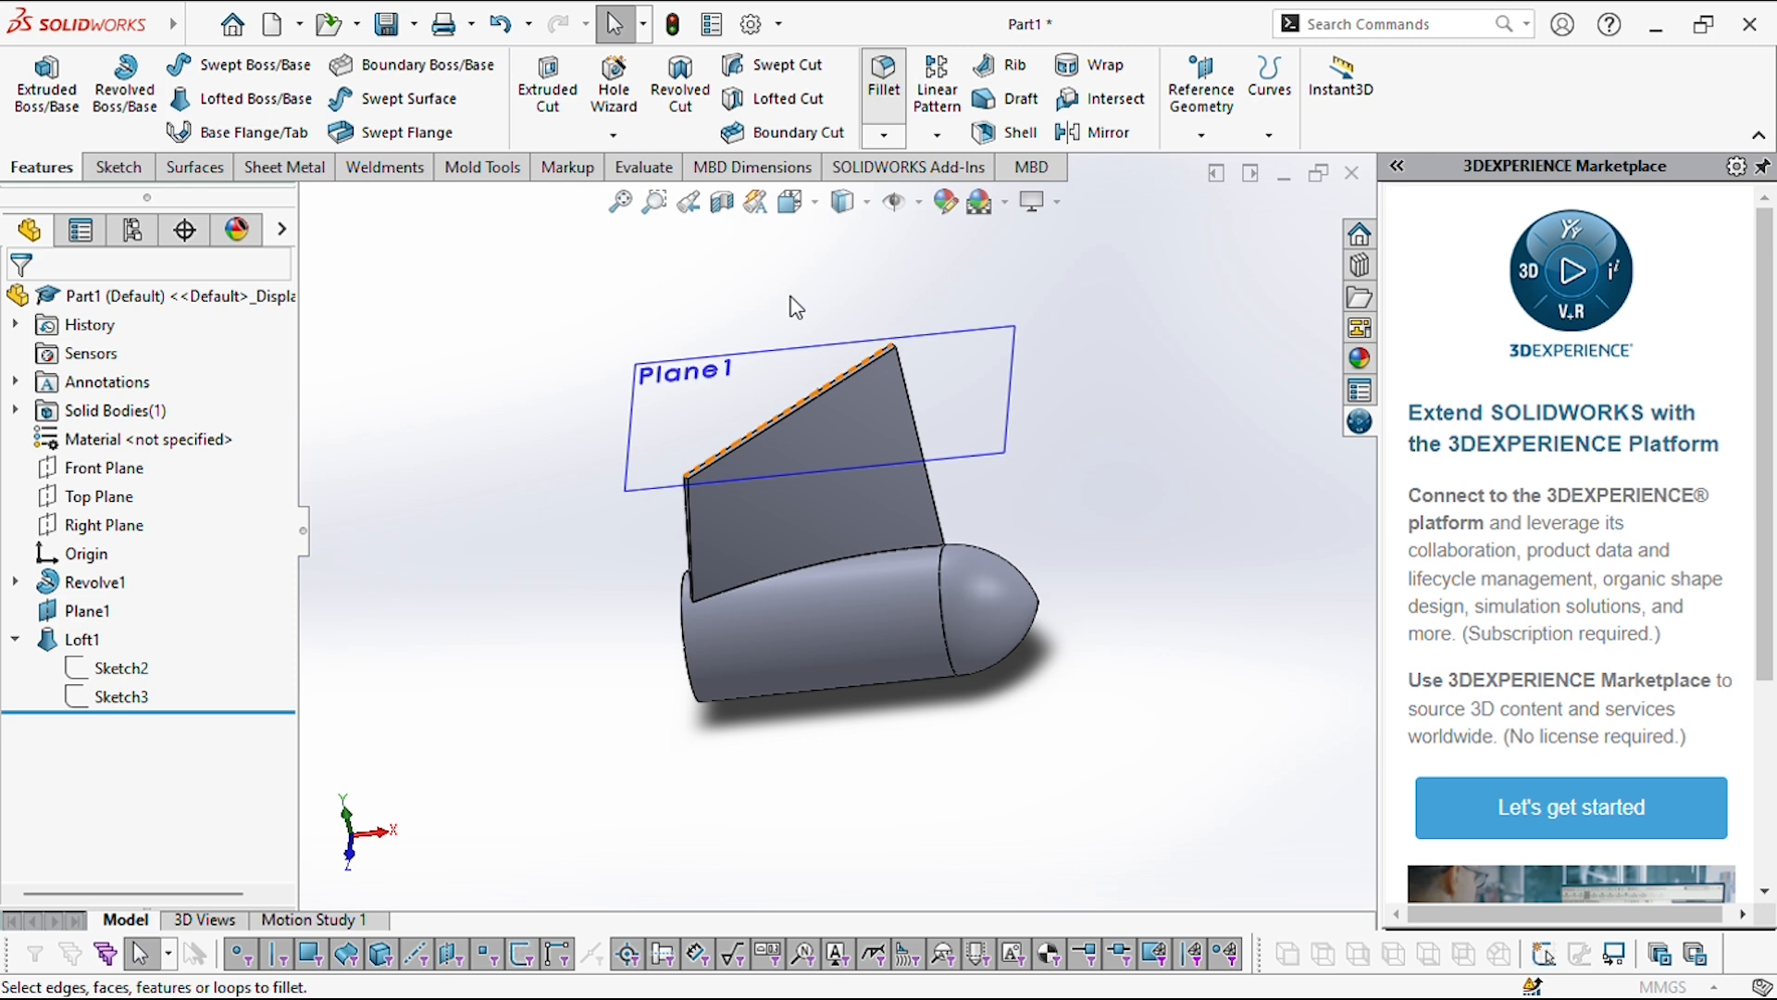
pyautogui.scroll(-5, 667, 476)
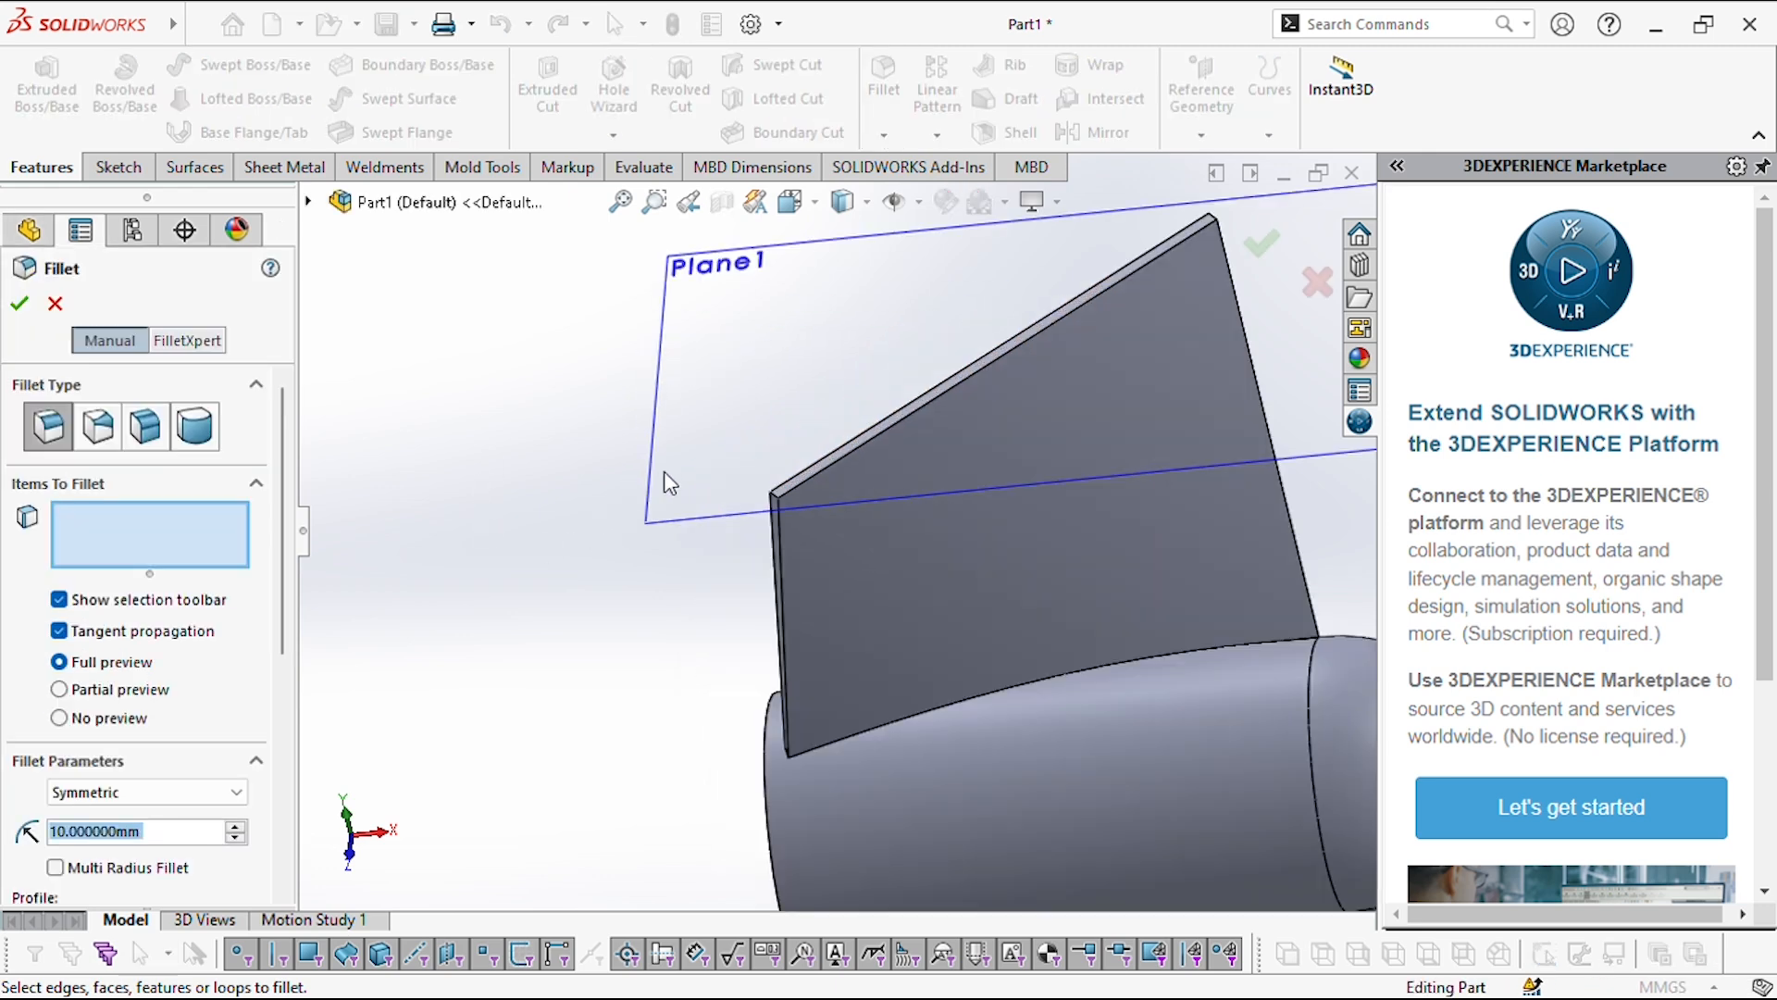
pyautogui.click(747, 514)
pyautogui.scroll(5, 1299, 374)
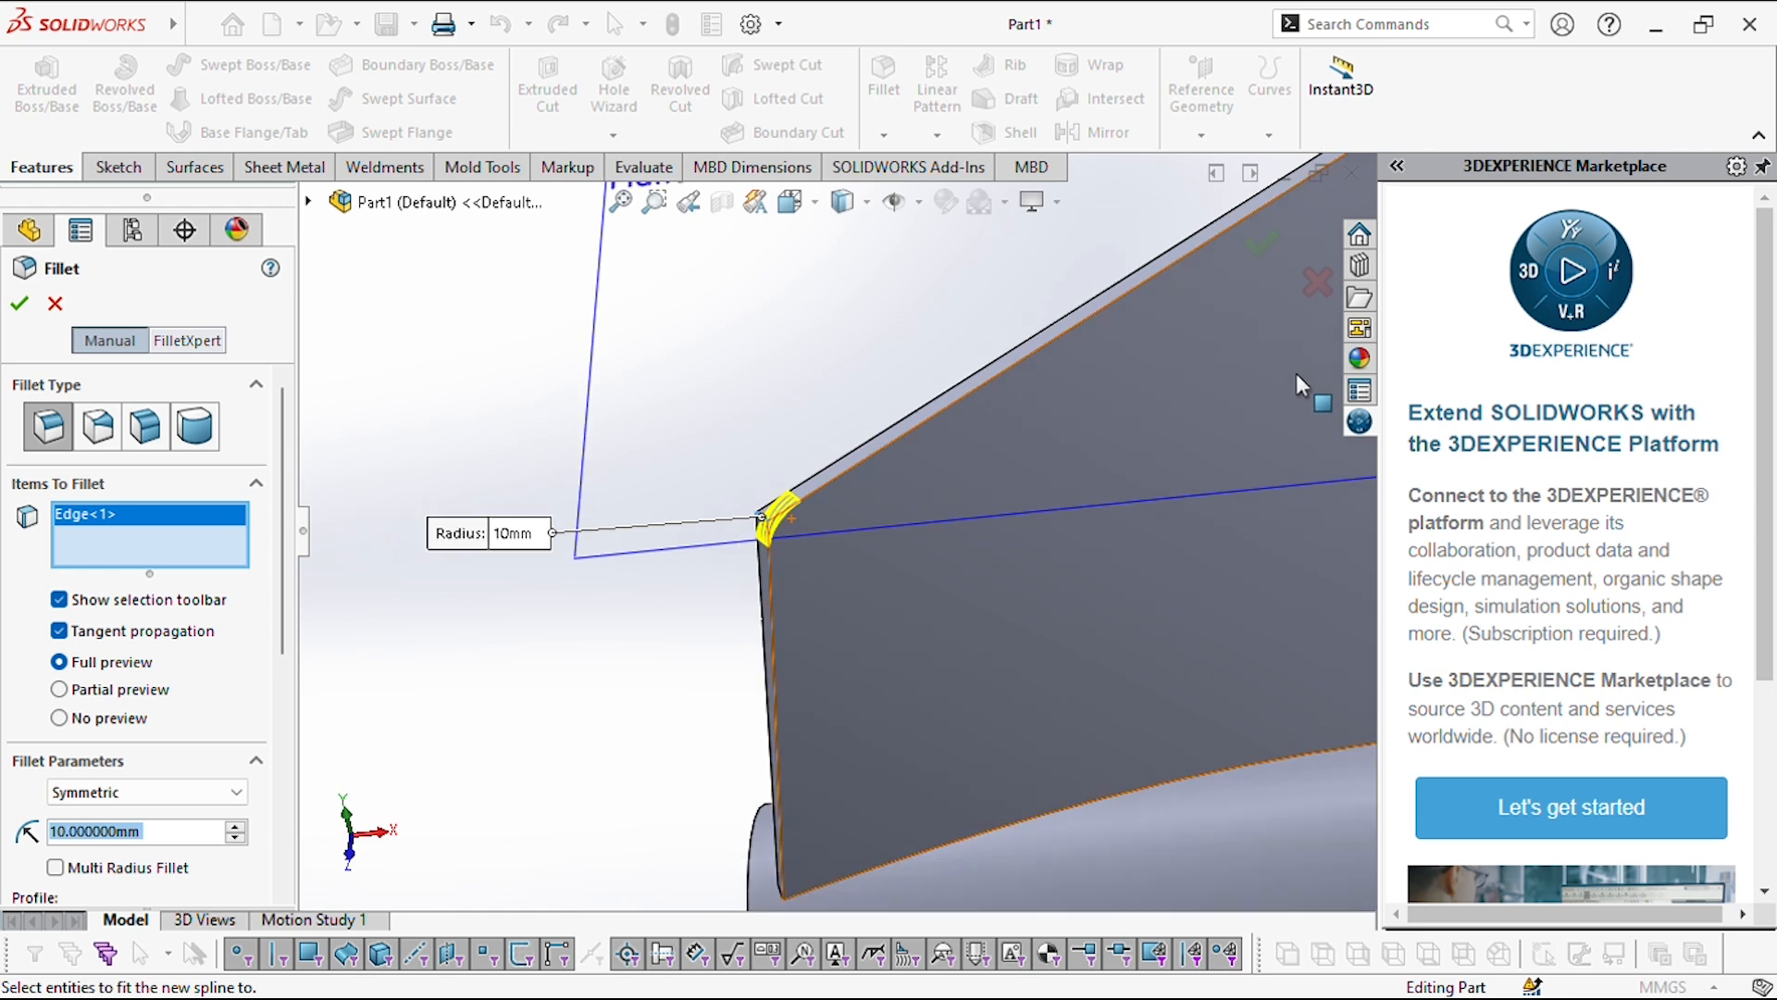
pyautogui.scroll(-3, 1181, 311)
pyautogui.scroll(-4, 1057, 491)
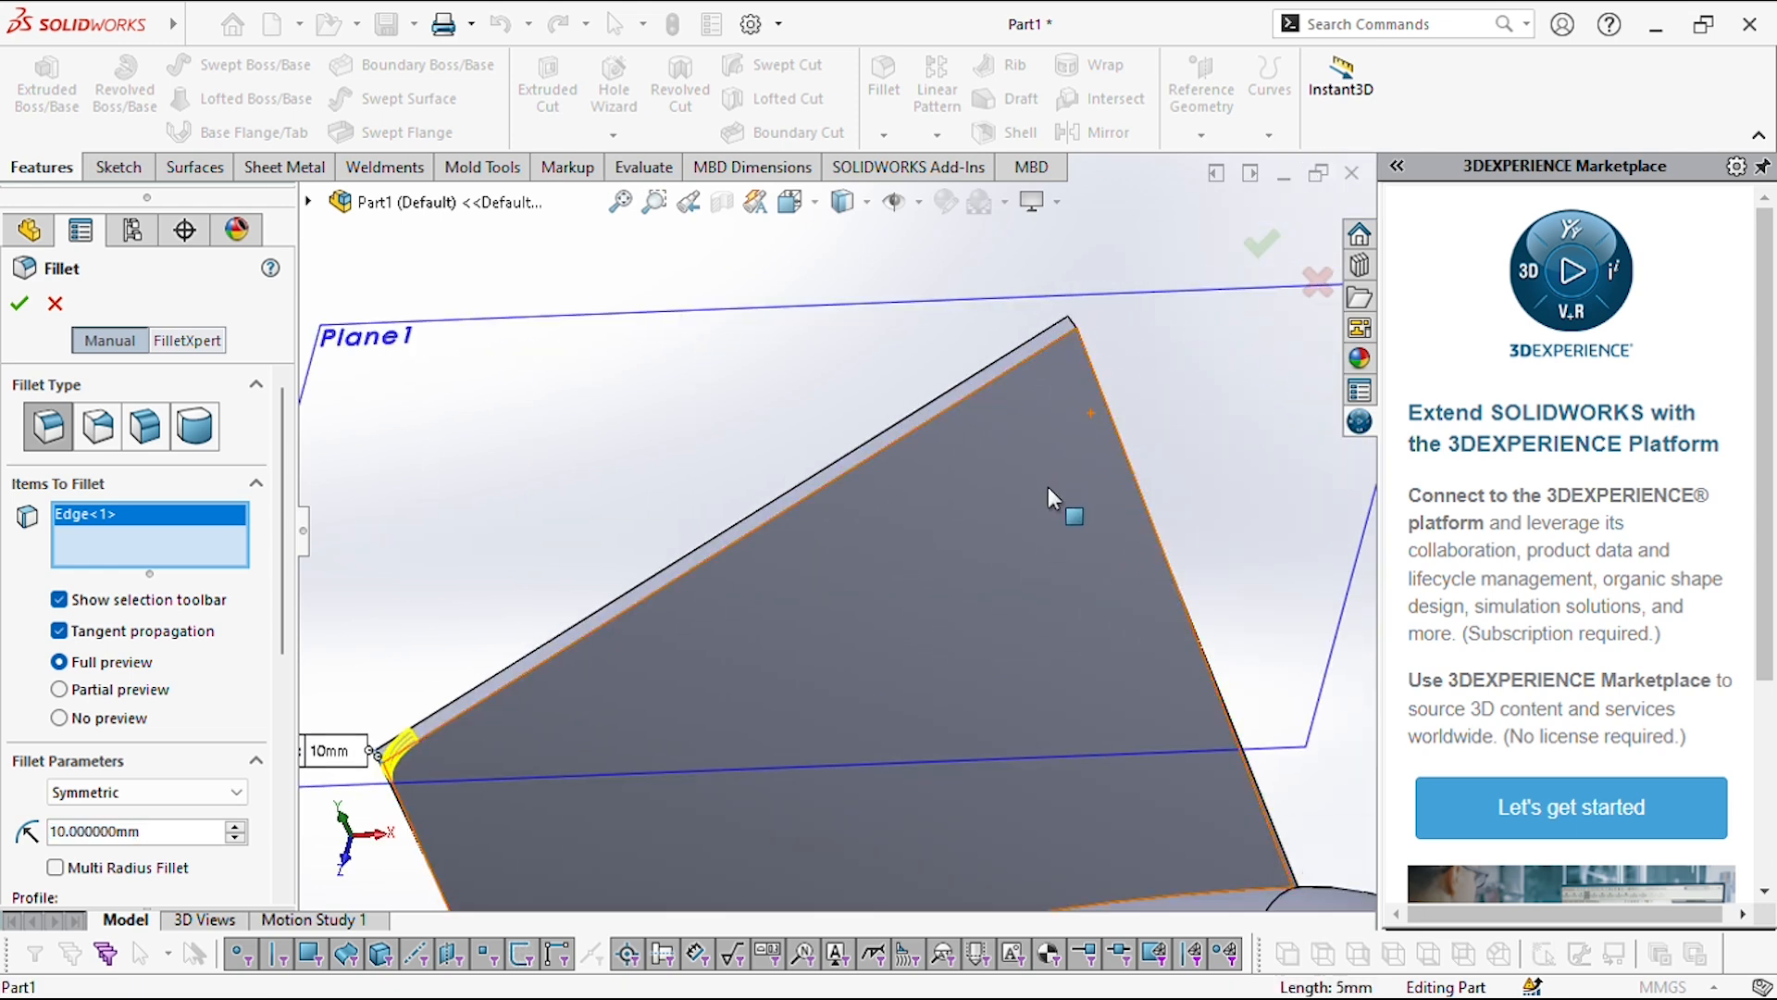
pyautogui.scroll(-1, 1071, 334)
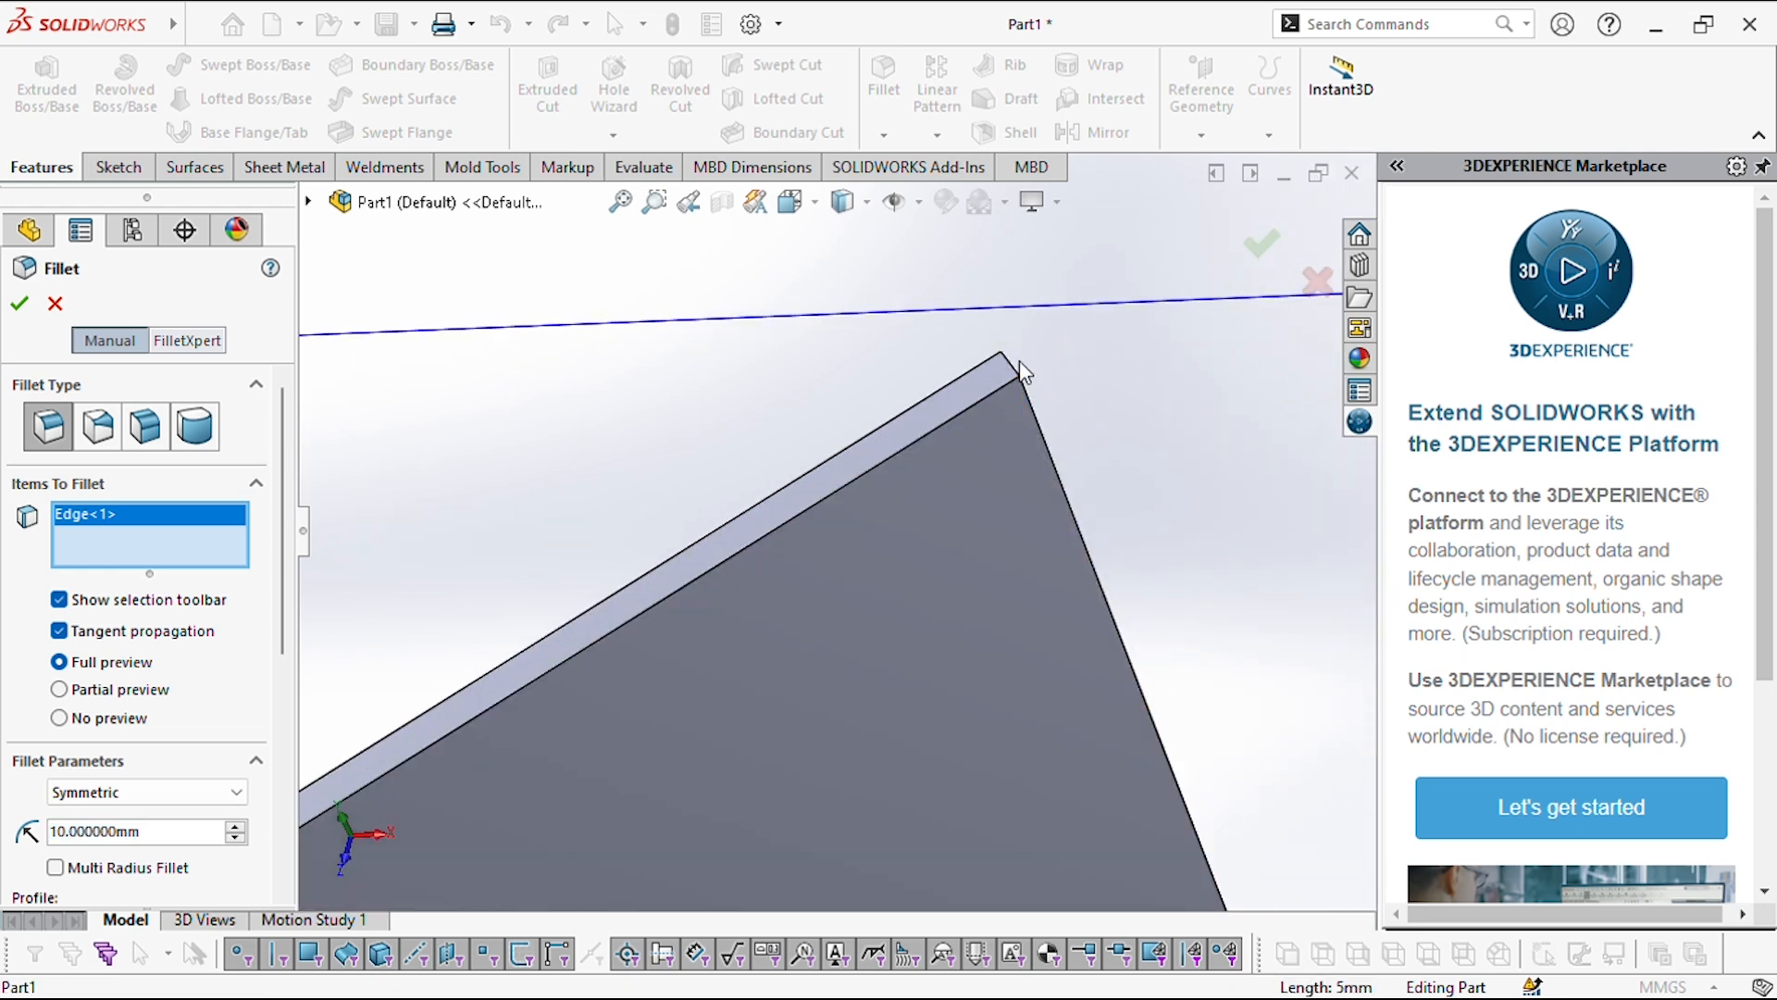
pyautogui.click(1012, 366)
pyautogui.click(870, 483)
pyautogui.scroll(4, 689, 526)
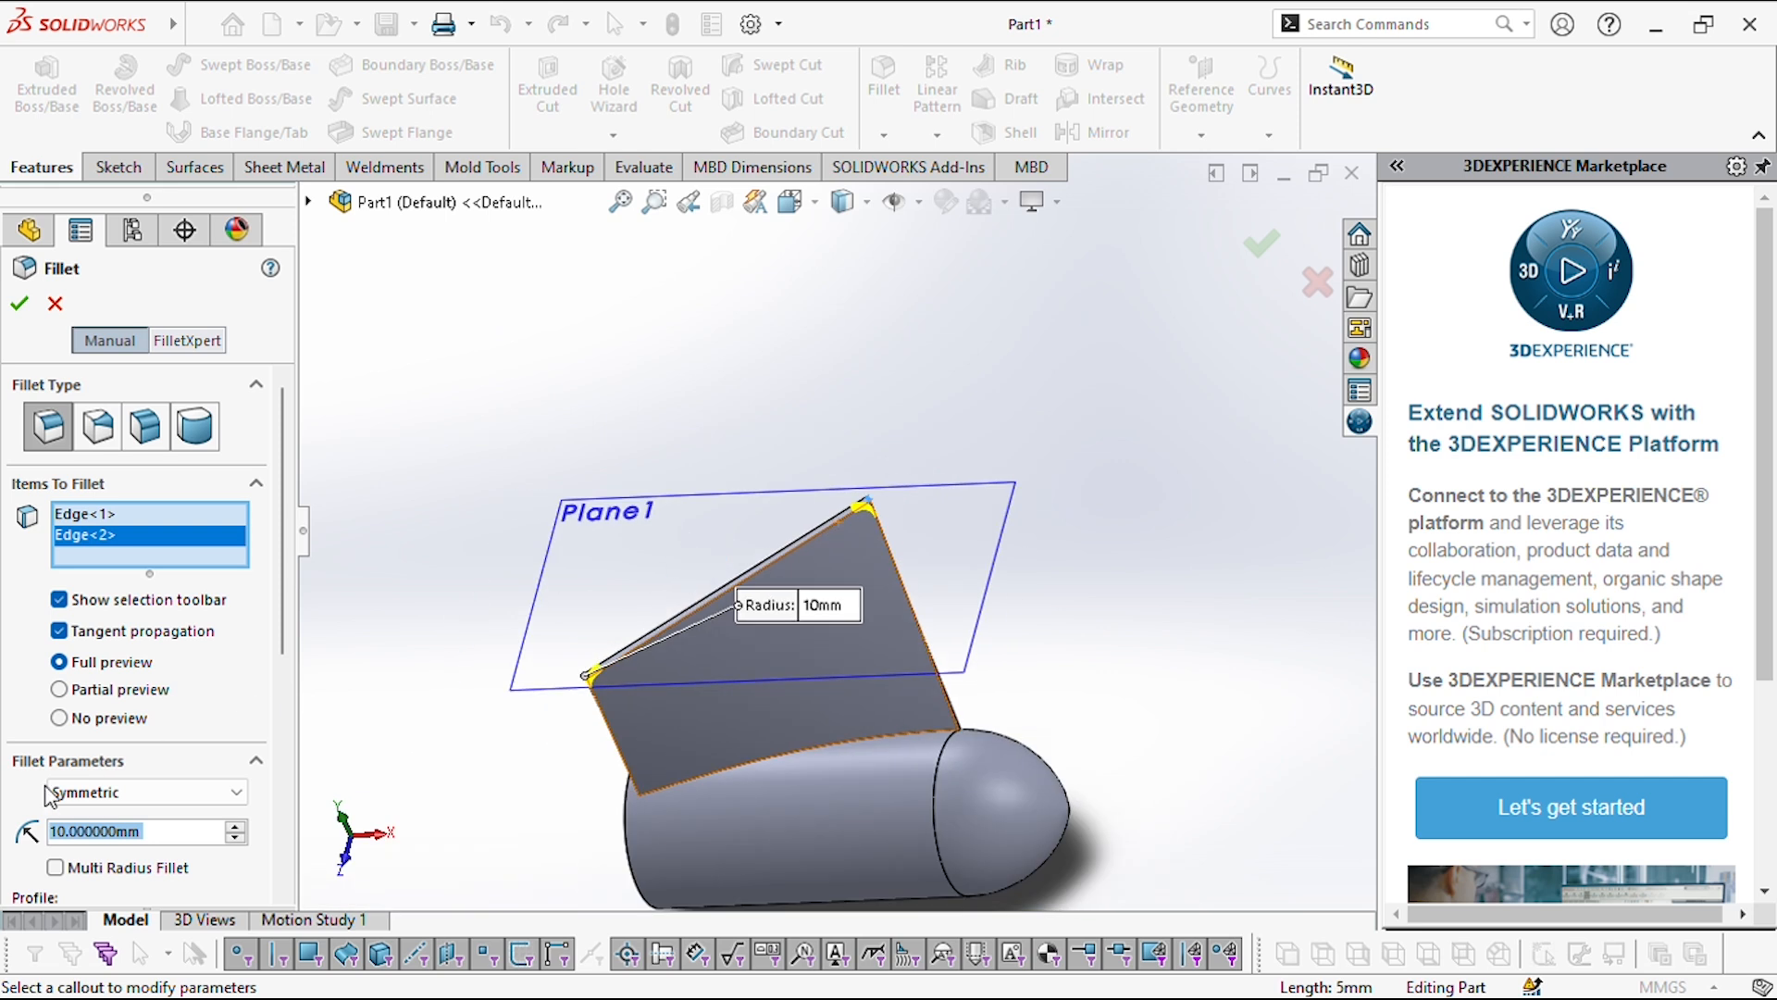
# - Set the fin corner fillet radius to 70 mm and apply the fillet
pyautogui.click(238, 826)
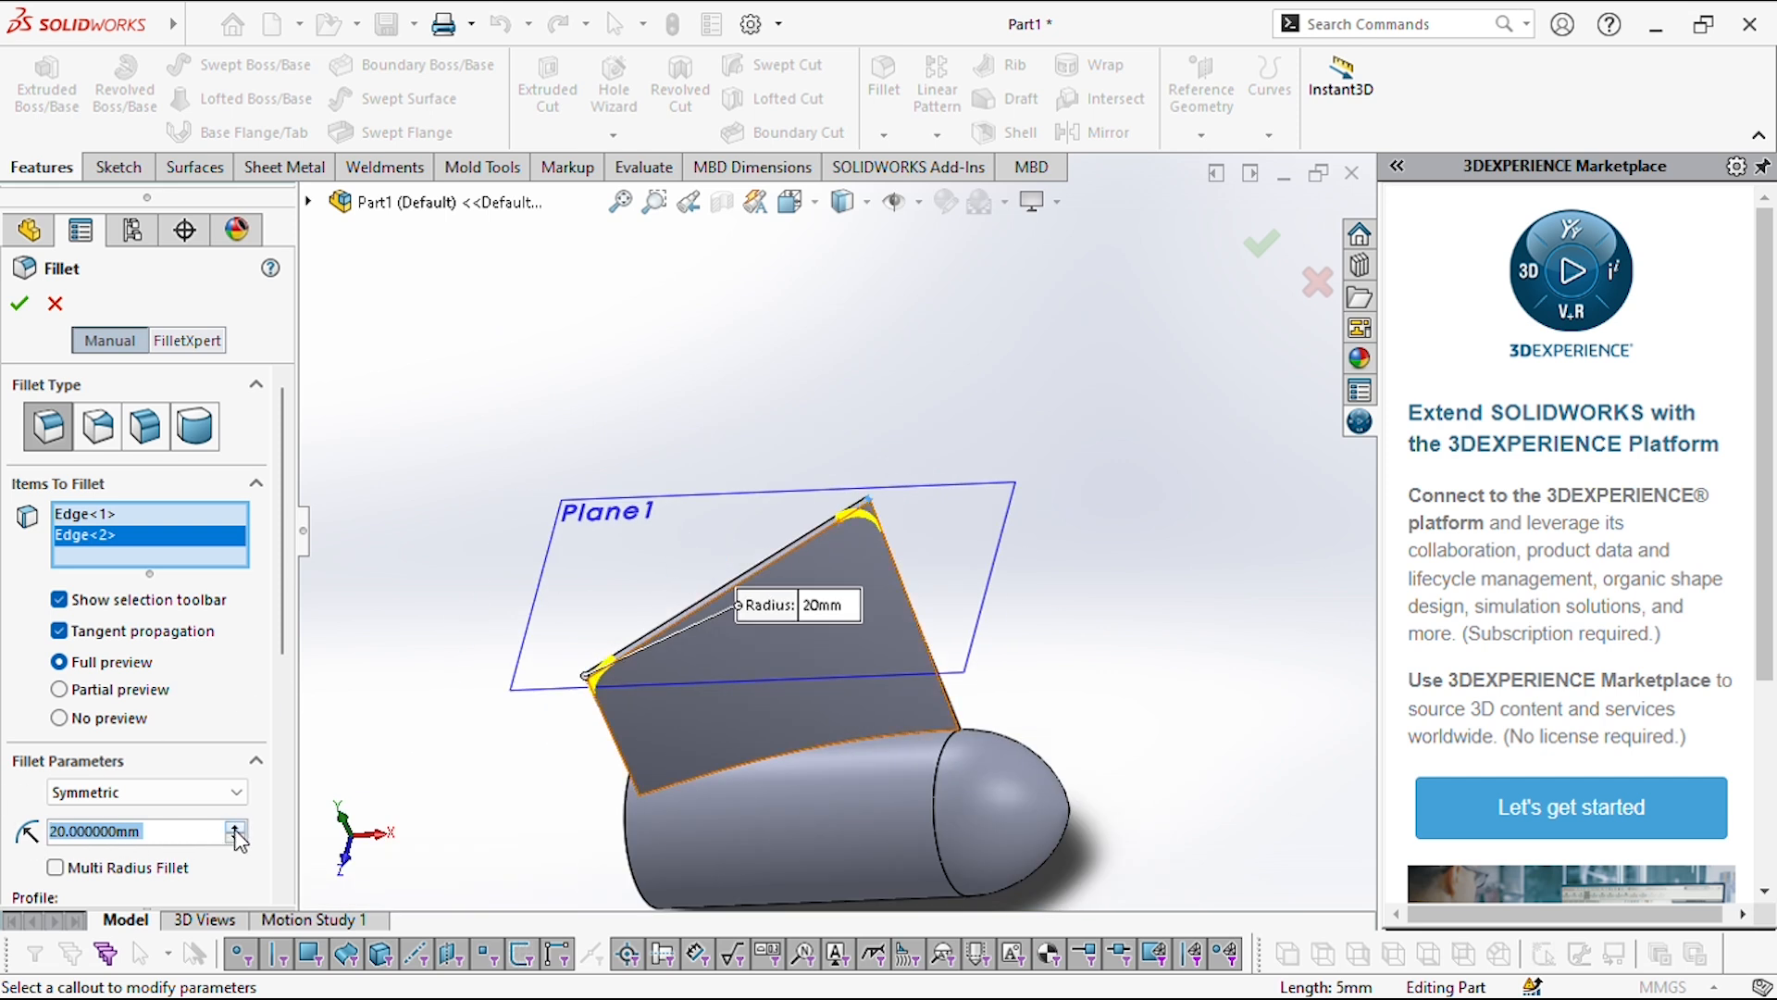
pyautogui.click(238, 827)
pyautogui.click(237, 826)
pyautogui.click(237, 827)
pyautogui.click(236, 828)
pyautogui.click(235, 828)
pyautogui.click(234, 828)
pyautogui.click(234, 828)
pyautogui.click(234, 828)
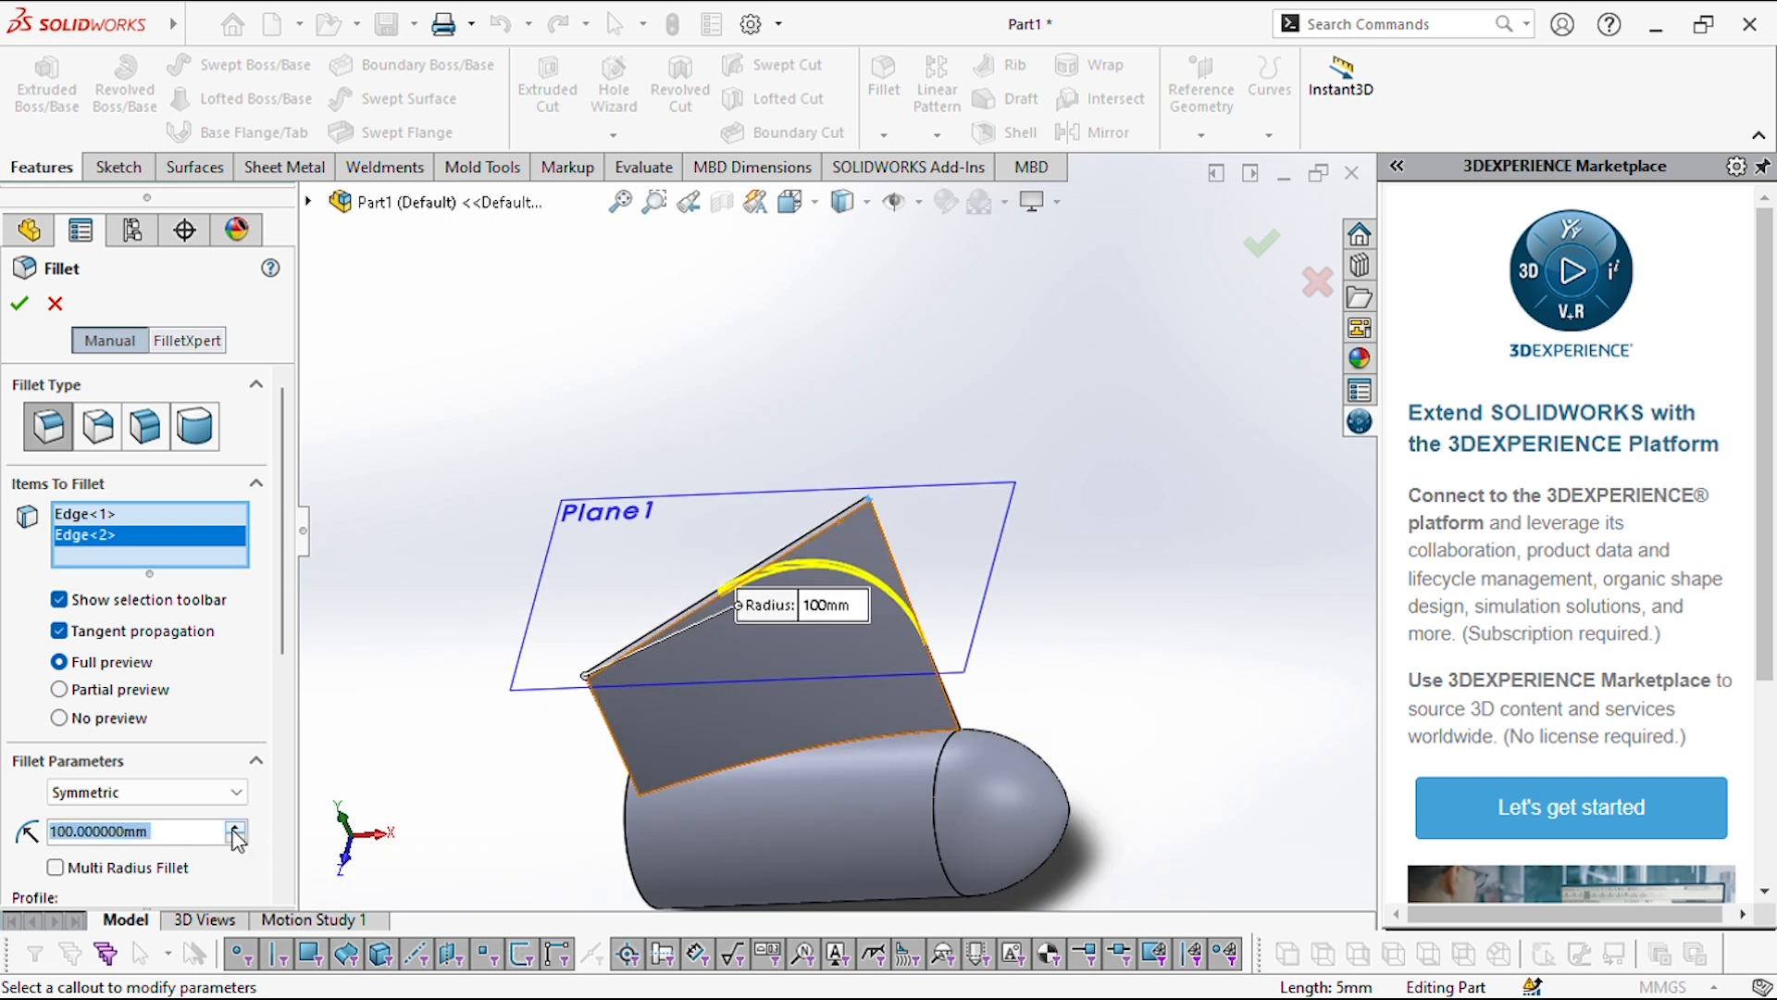
pyautogui.click(237, 839)
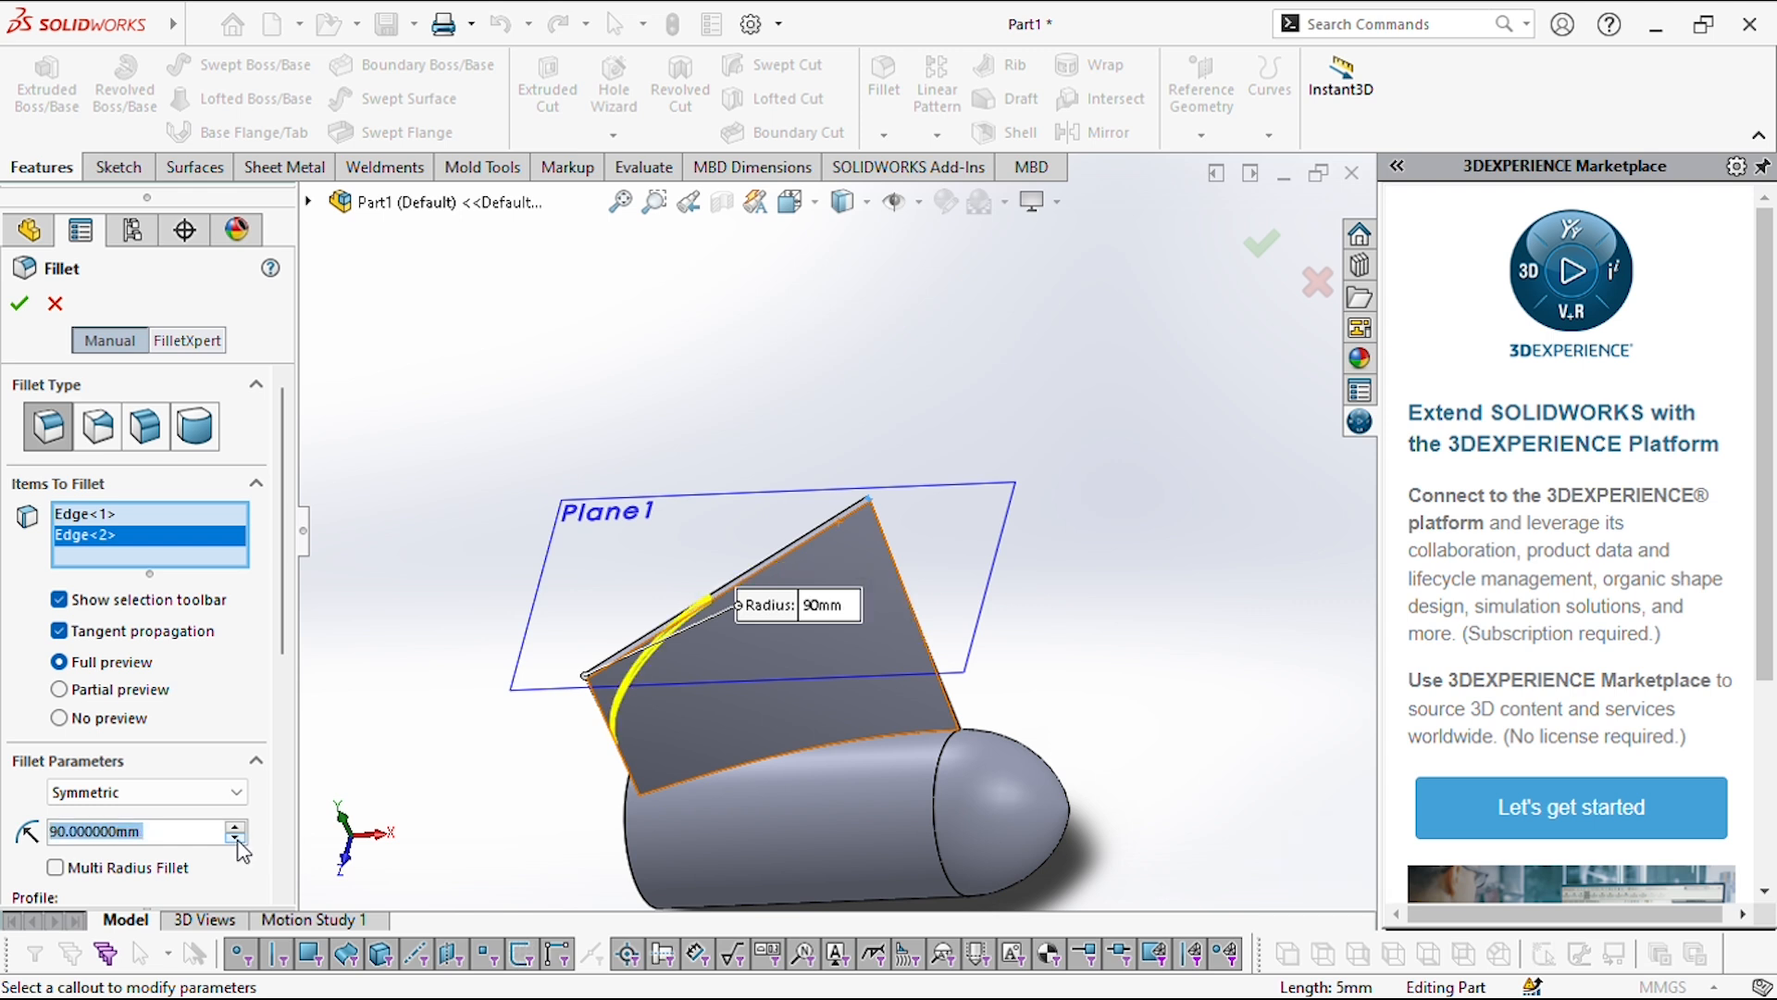
pyautogui.click(237, 841)
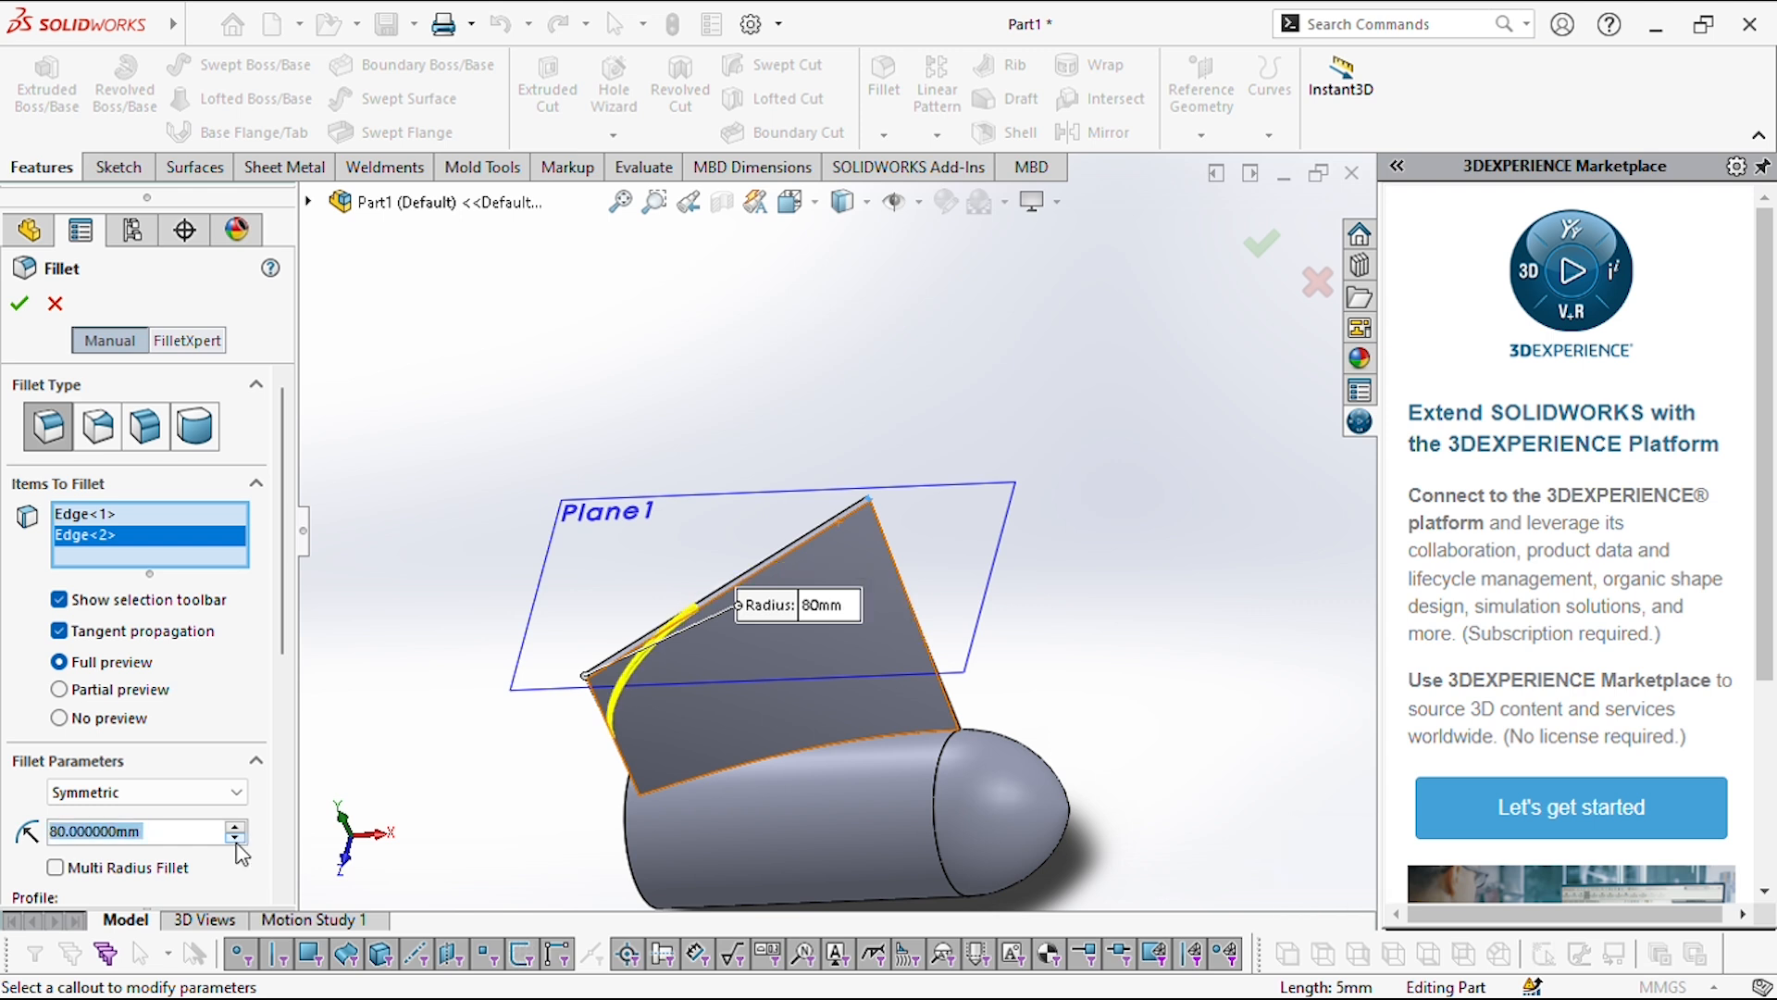
pyautogui.click(237, 841)
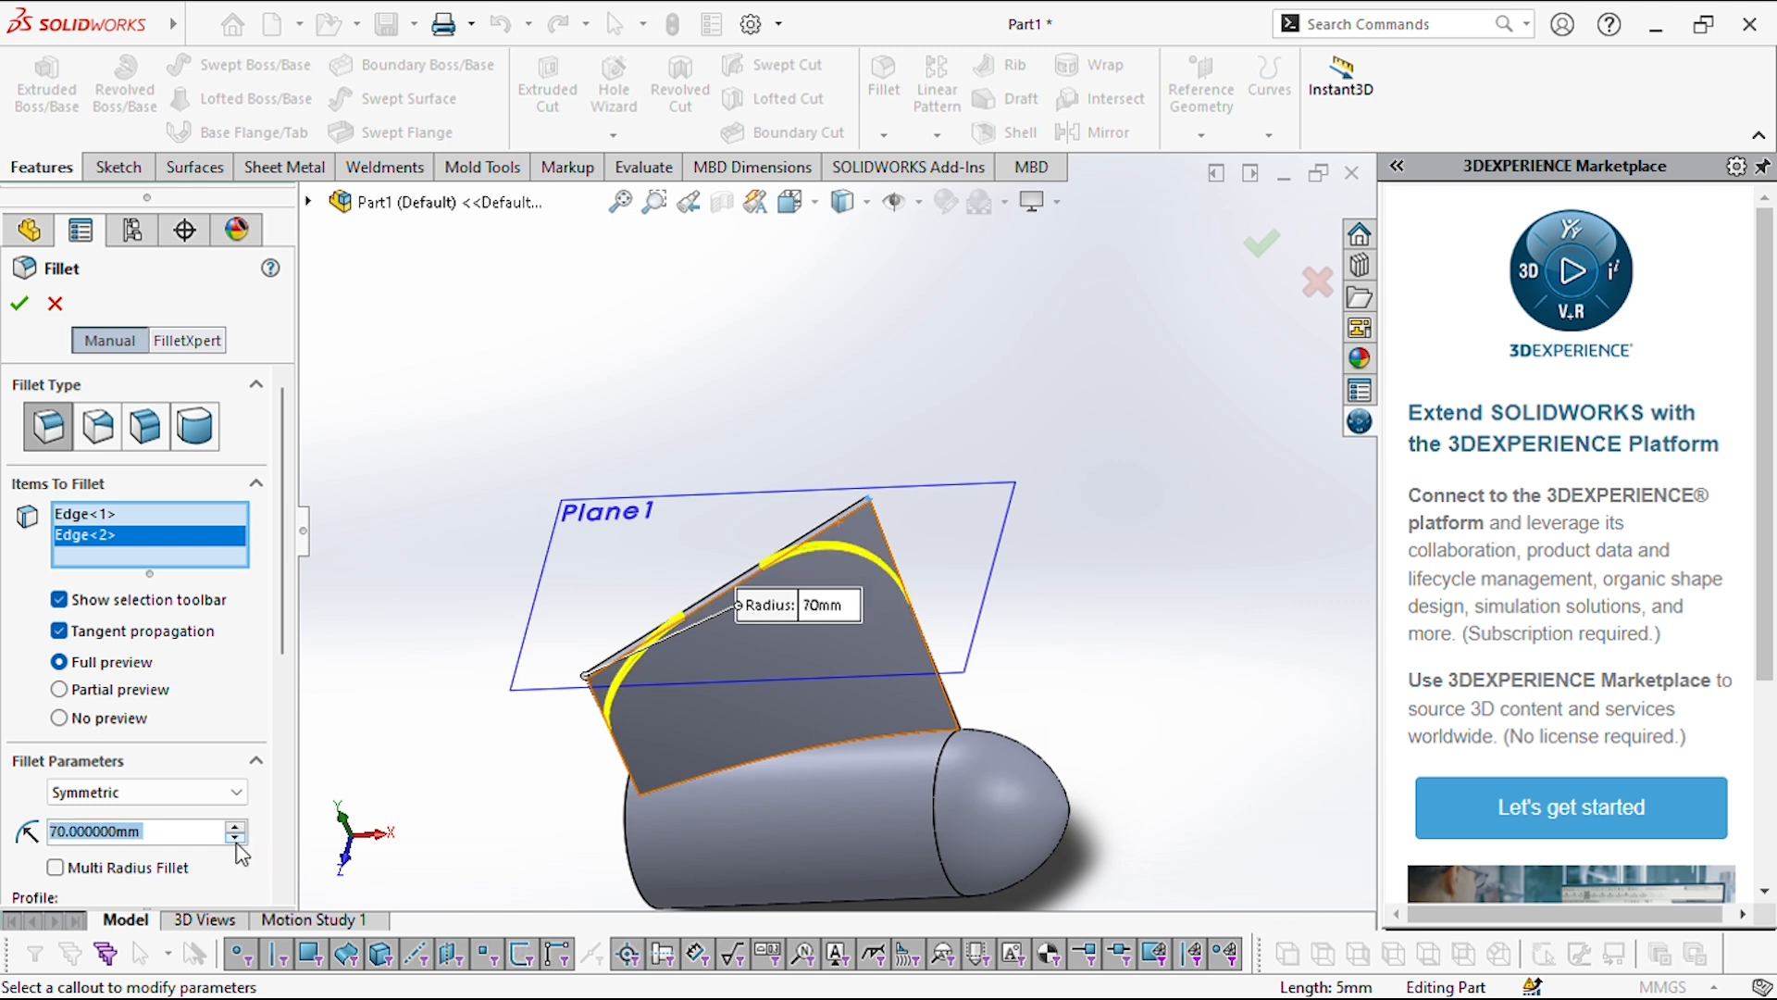
pyautogui.click(22, 304)
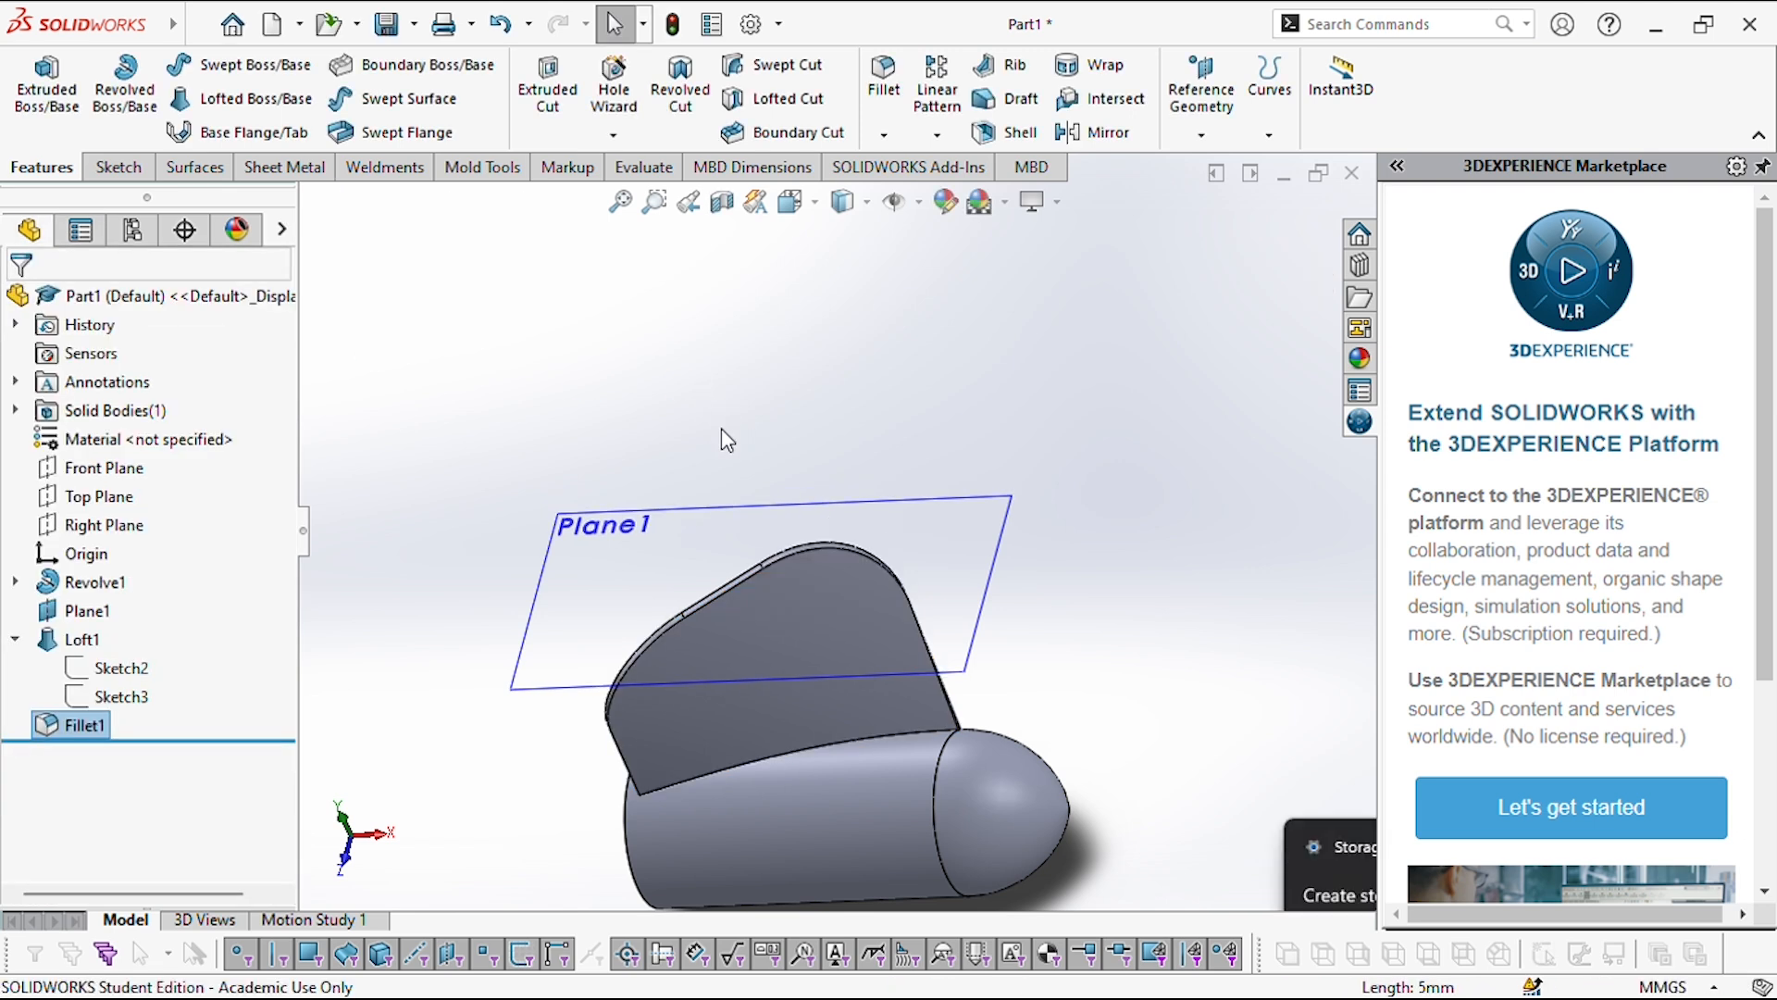
# - Start a circular pattern with the circular edge of the hub's flat end as its direction reference
pyautogui.moveTo(744, 482); pyautogui.dragTo(567, 408, button='middle')
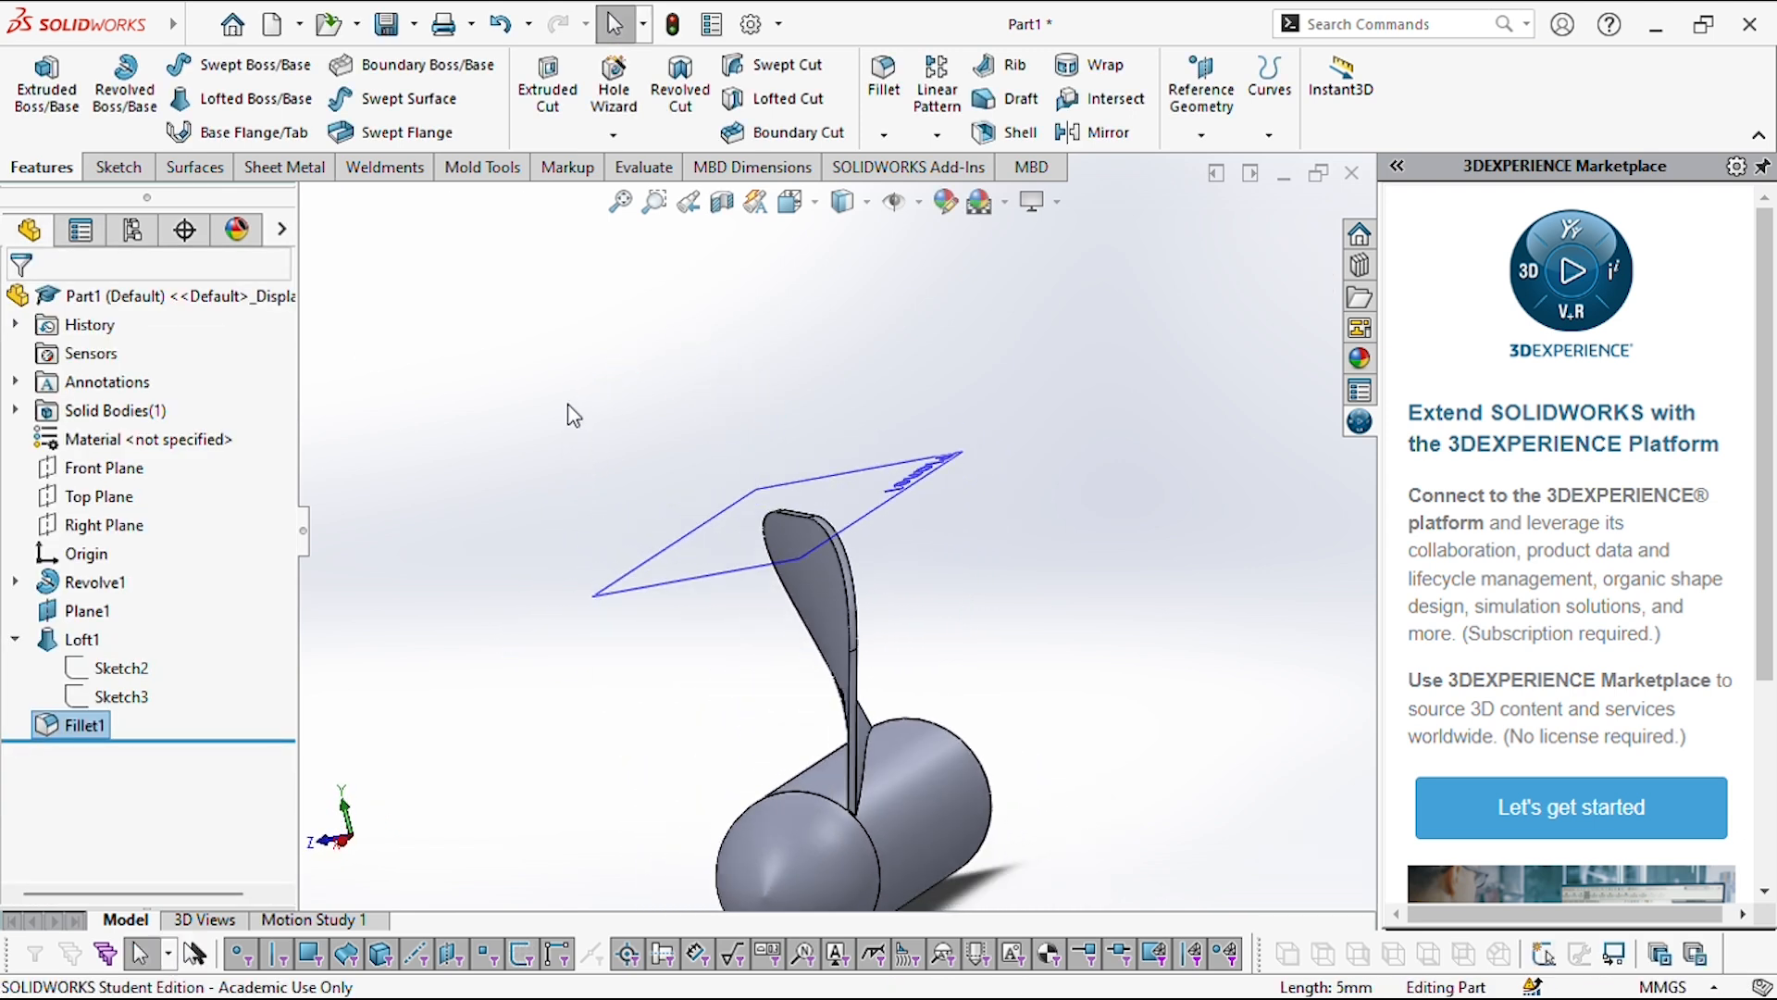
pyautogui.click(191, 168)
pyautogui.click(39, 168)
pyautogui.click(958, 199)
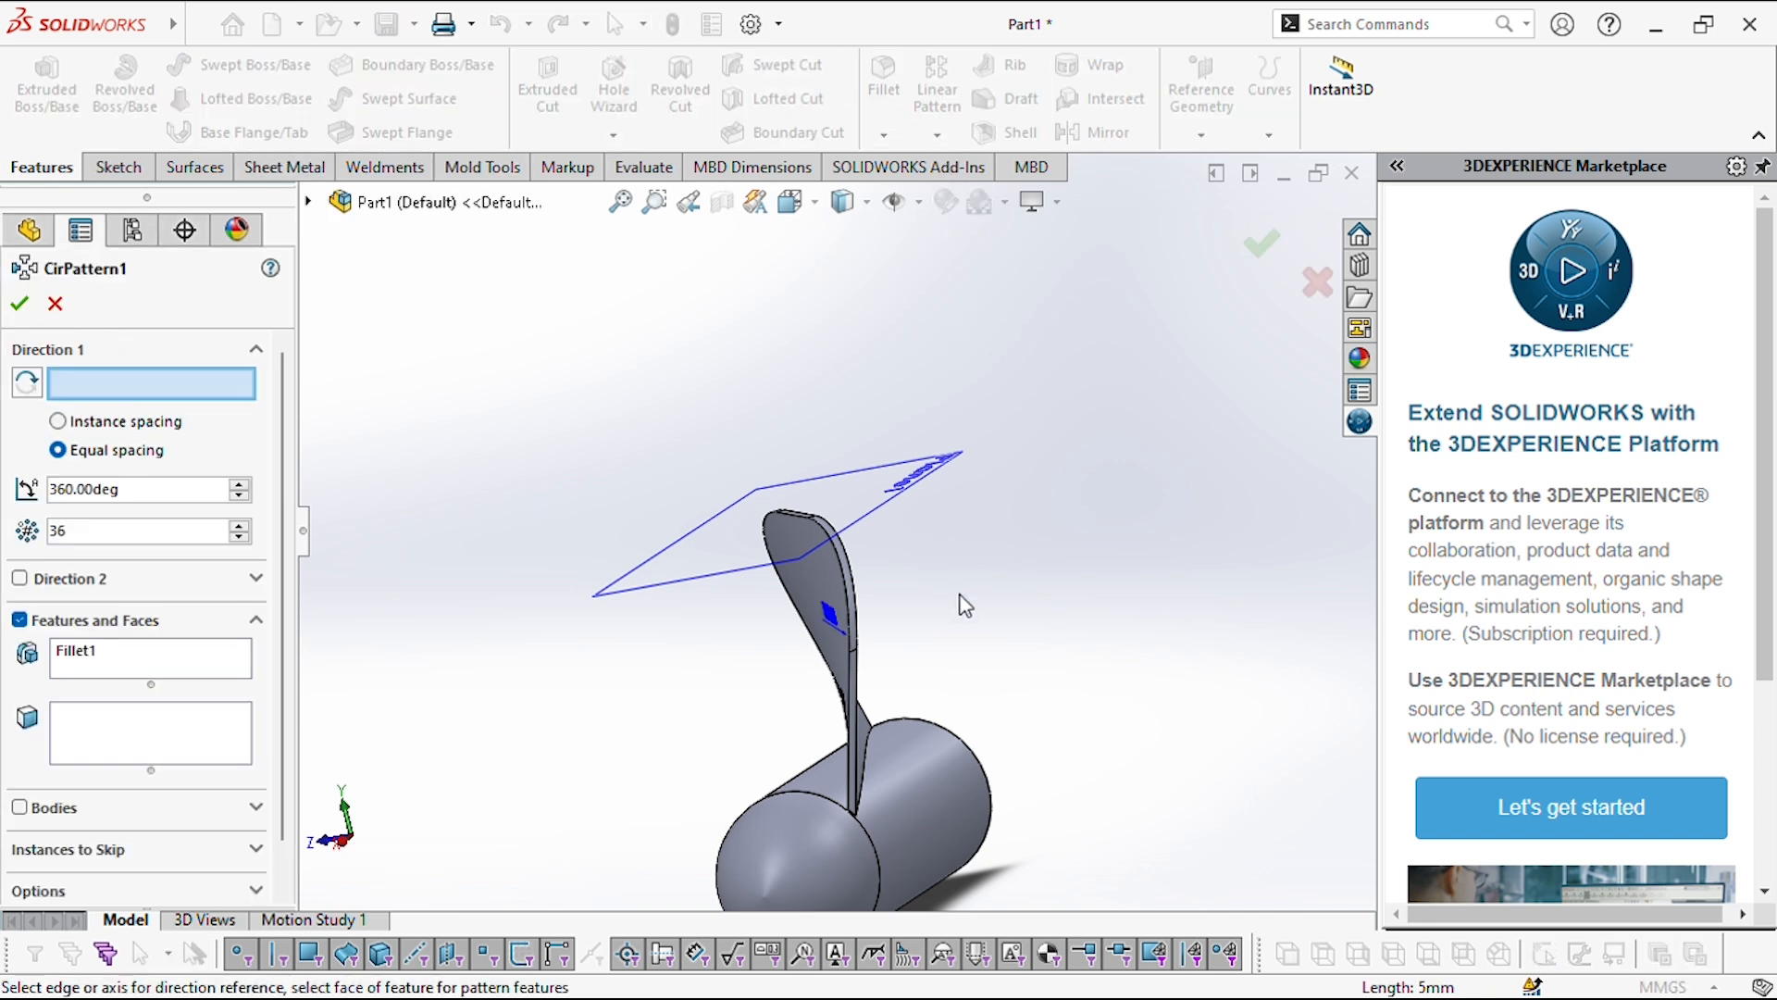
pyautogui.moveTo(1004, 620); pyautogui.dragTo(814, 703, button='middle')
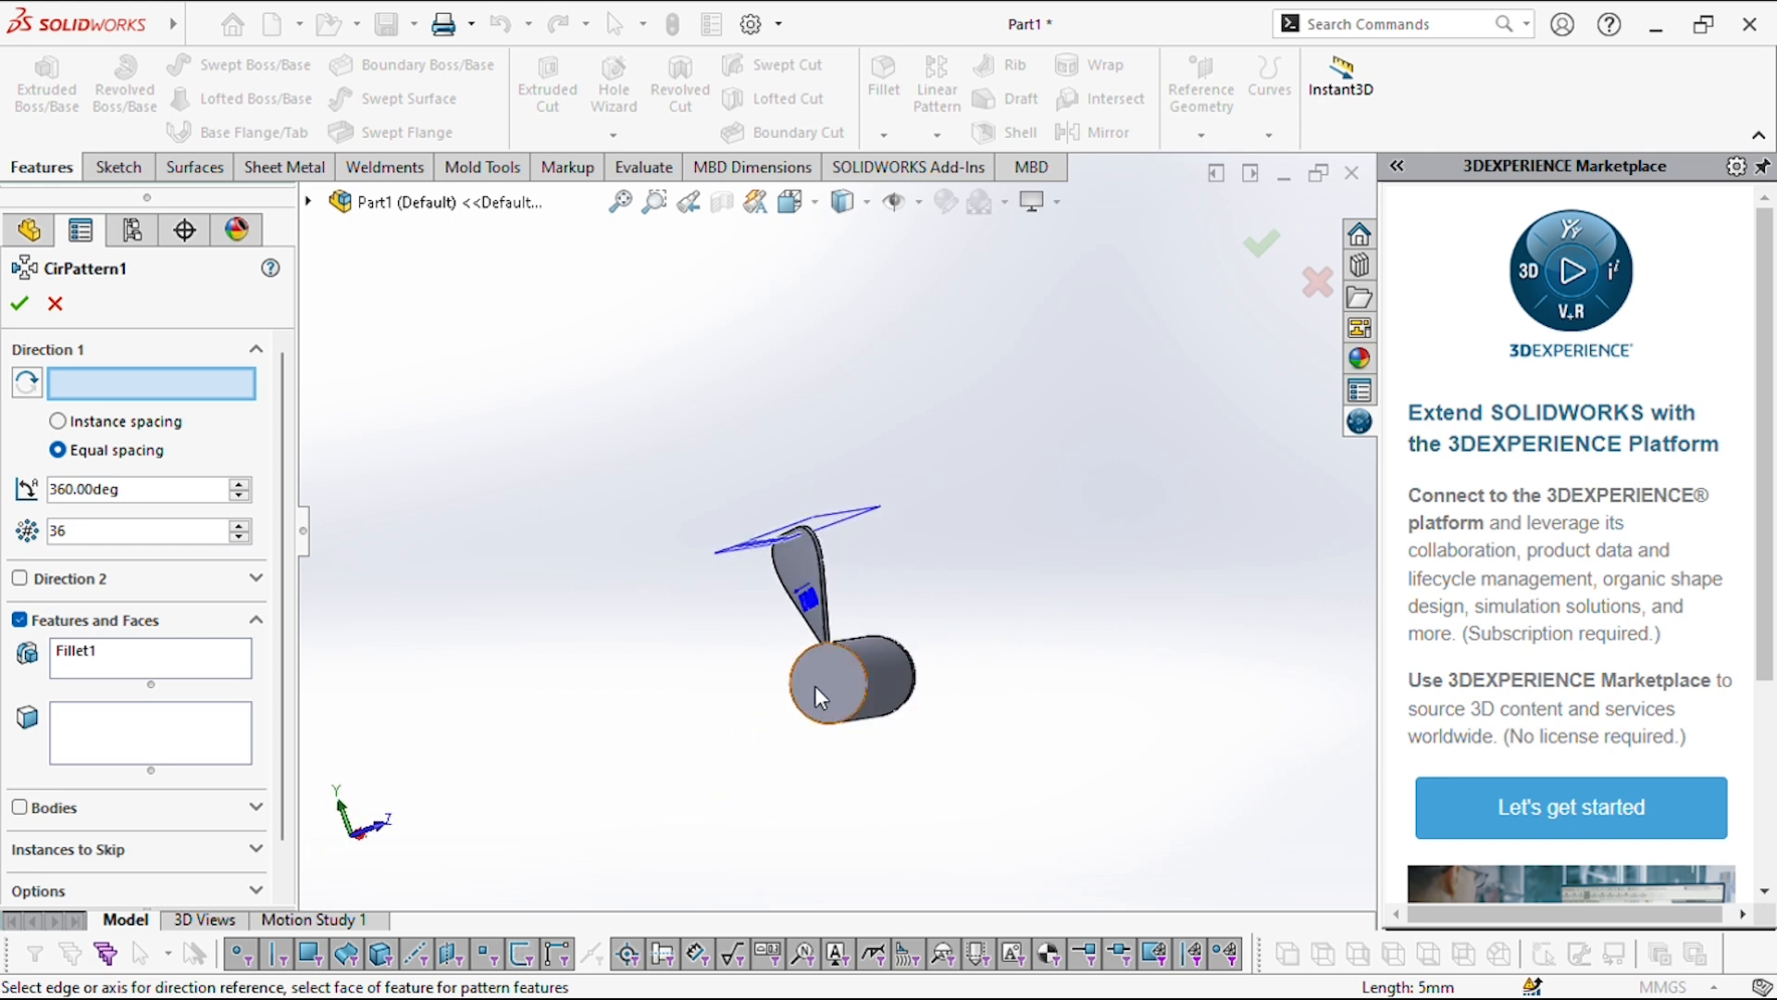
pyautogui.click(811, 665)
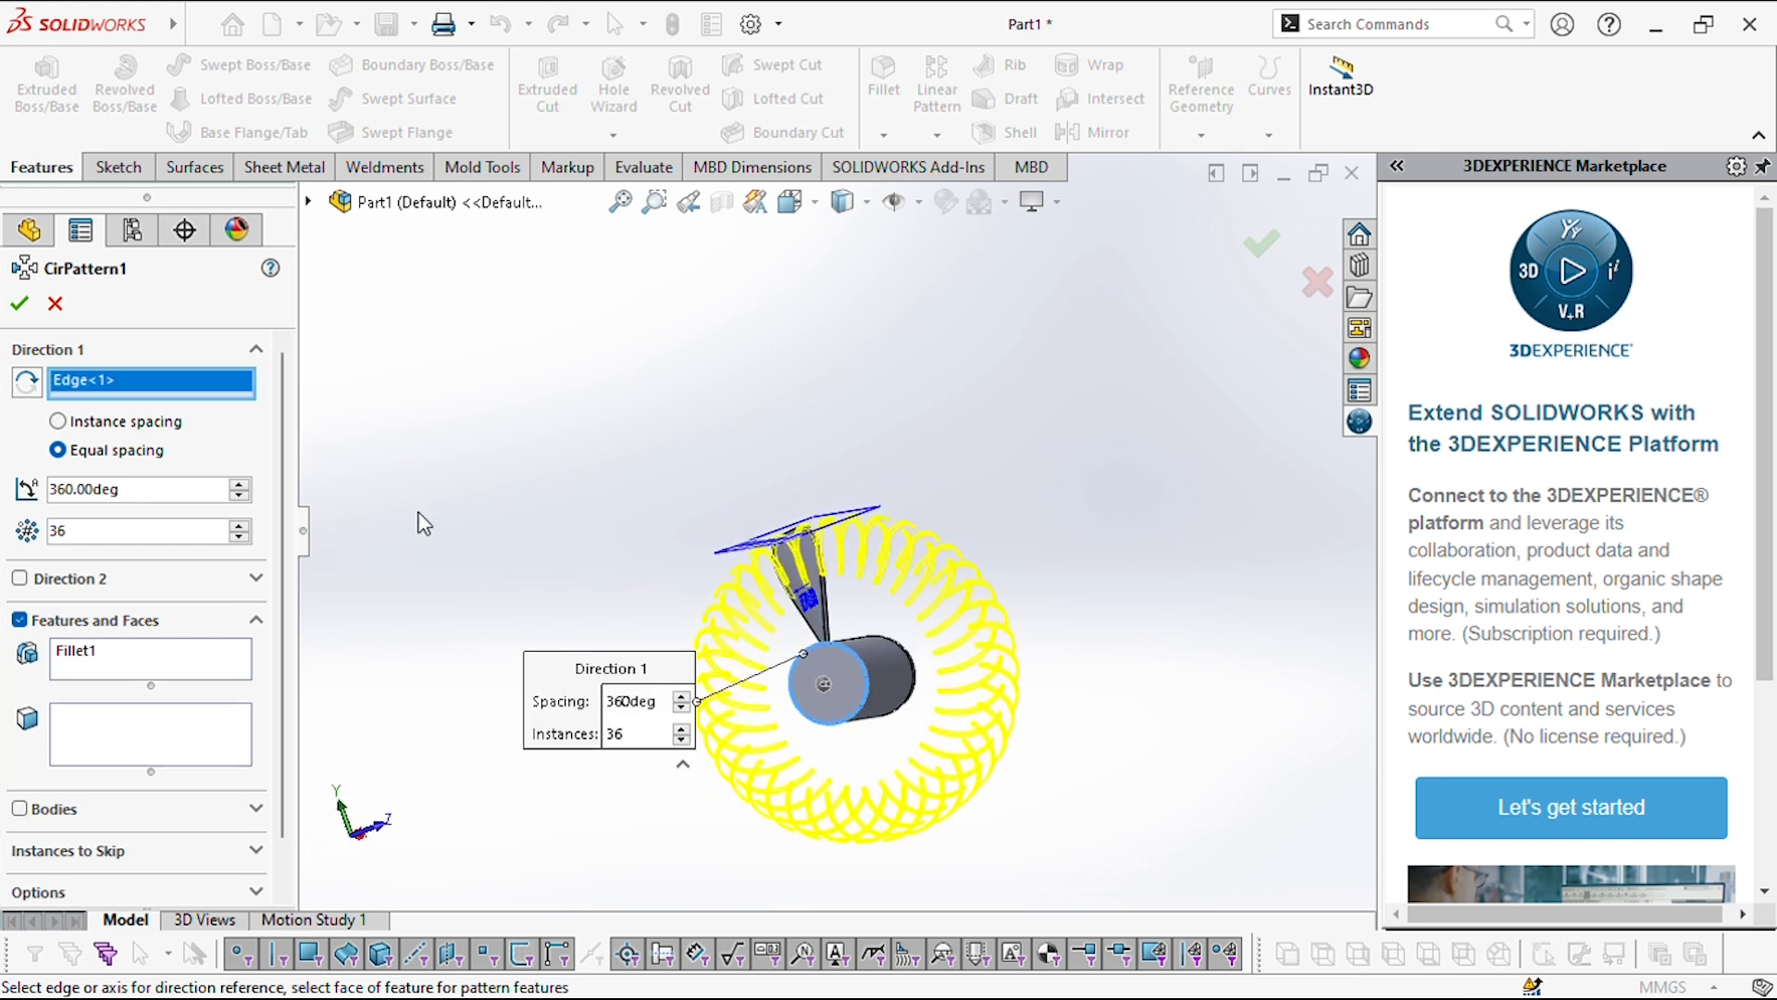
# - Set Loft1 and Fillet1 as the features to pattern, with 5 equally spaced instances over 360 degrees, and apply the pattern
pyautogui.click(125, 670)
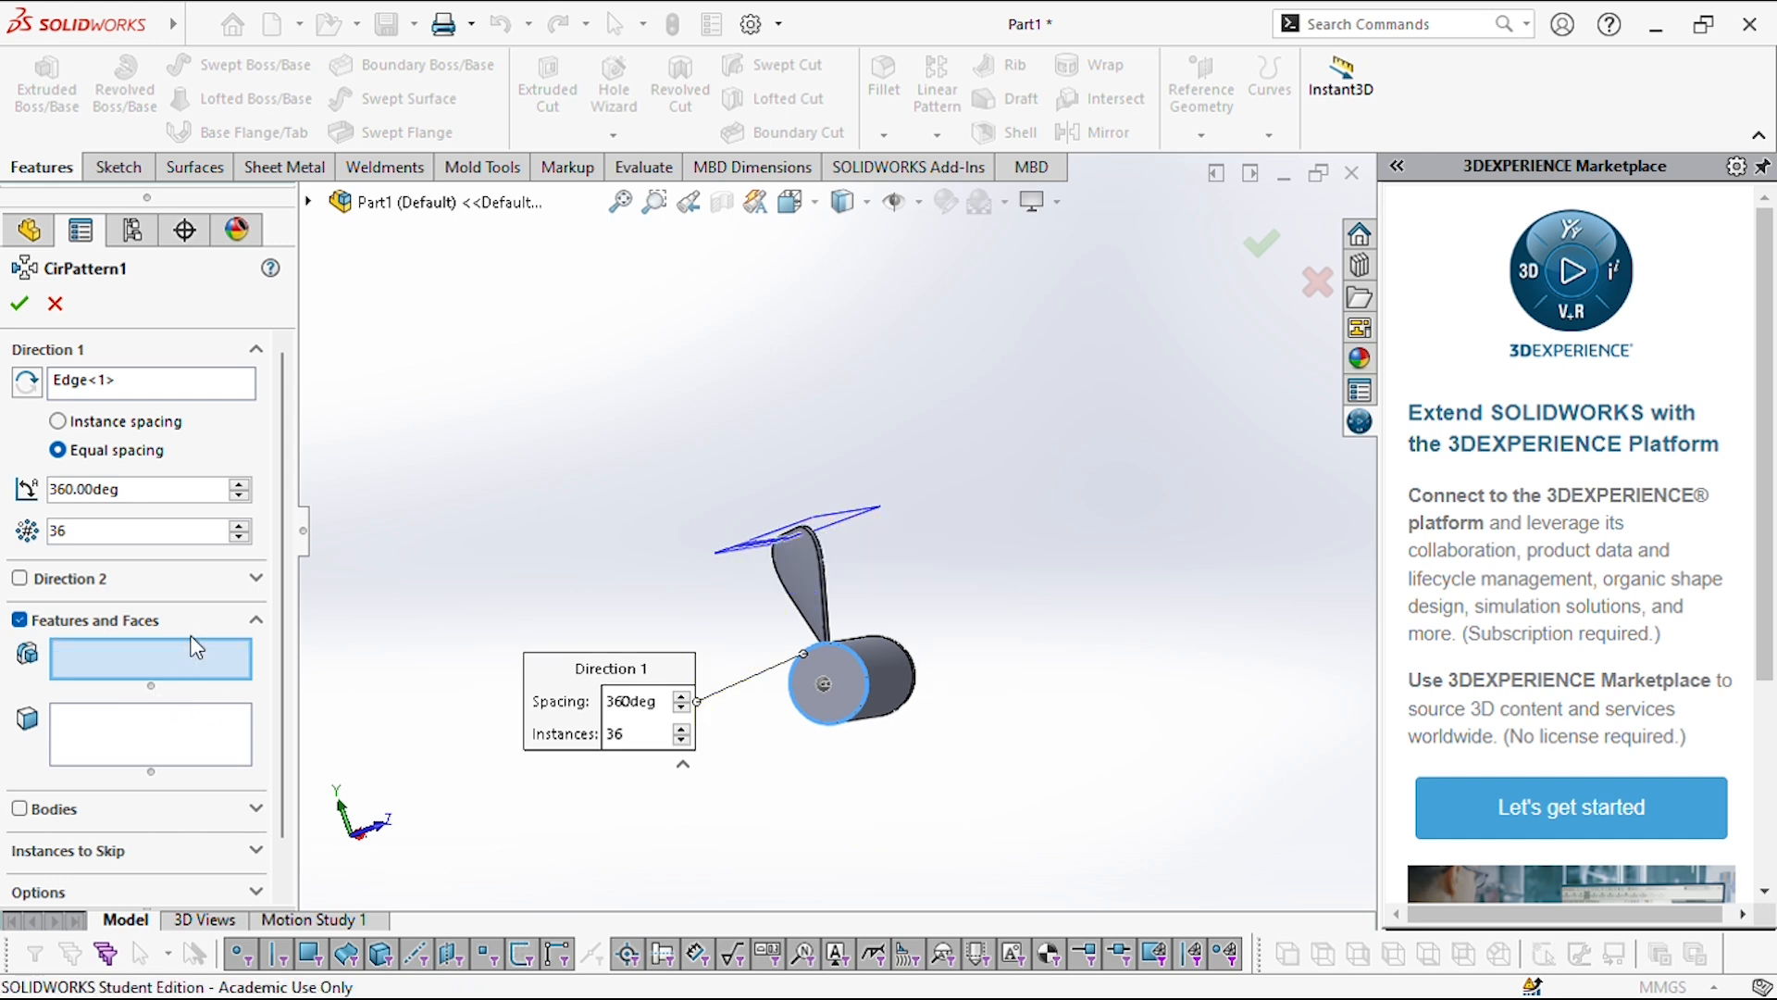
pyautogui.click(309, 202)
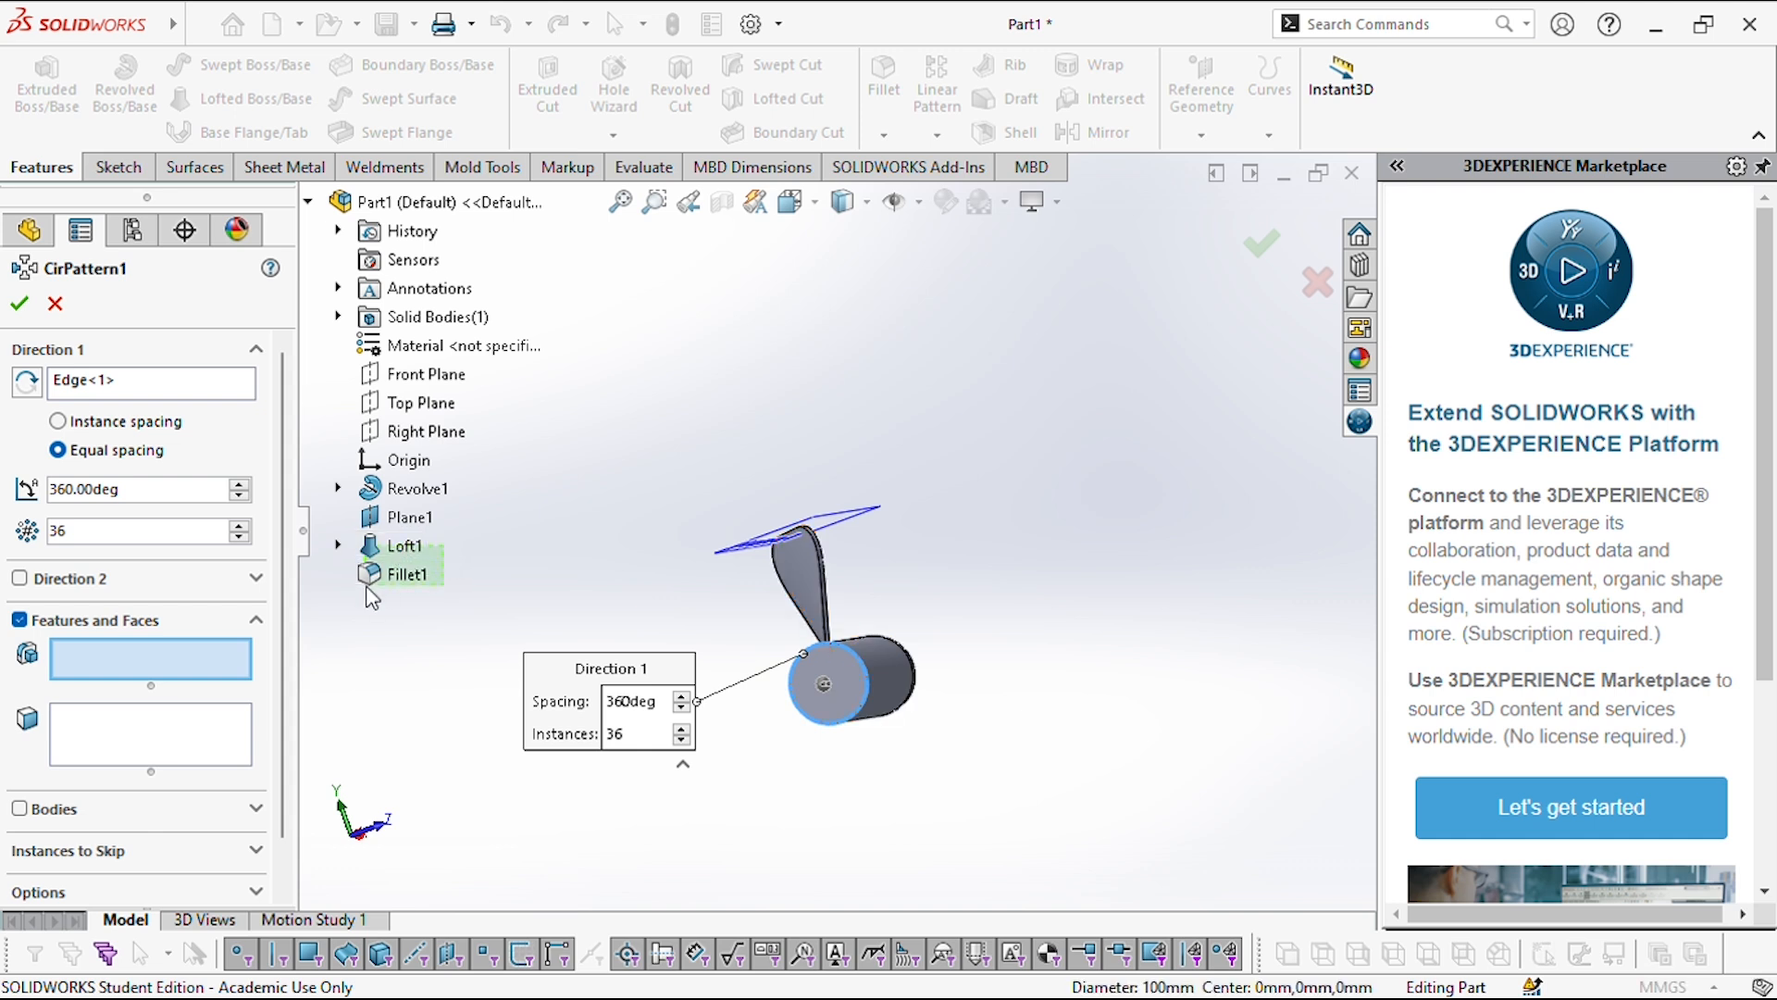
pyautogui.click(387, 548)
pyautogui.click(398, 574)
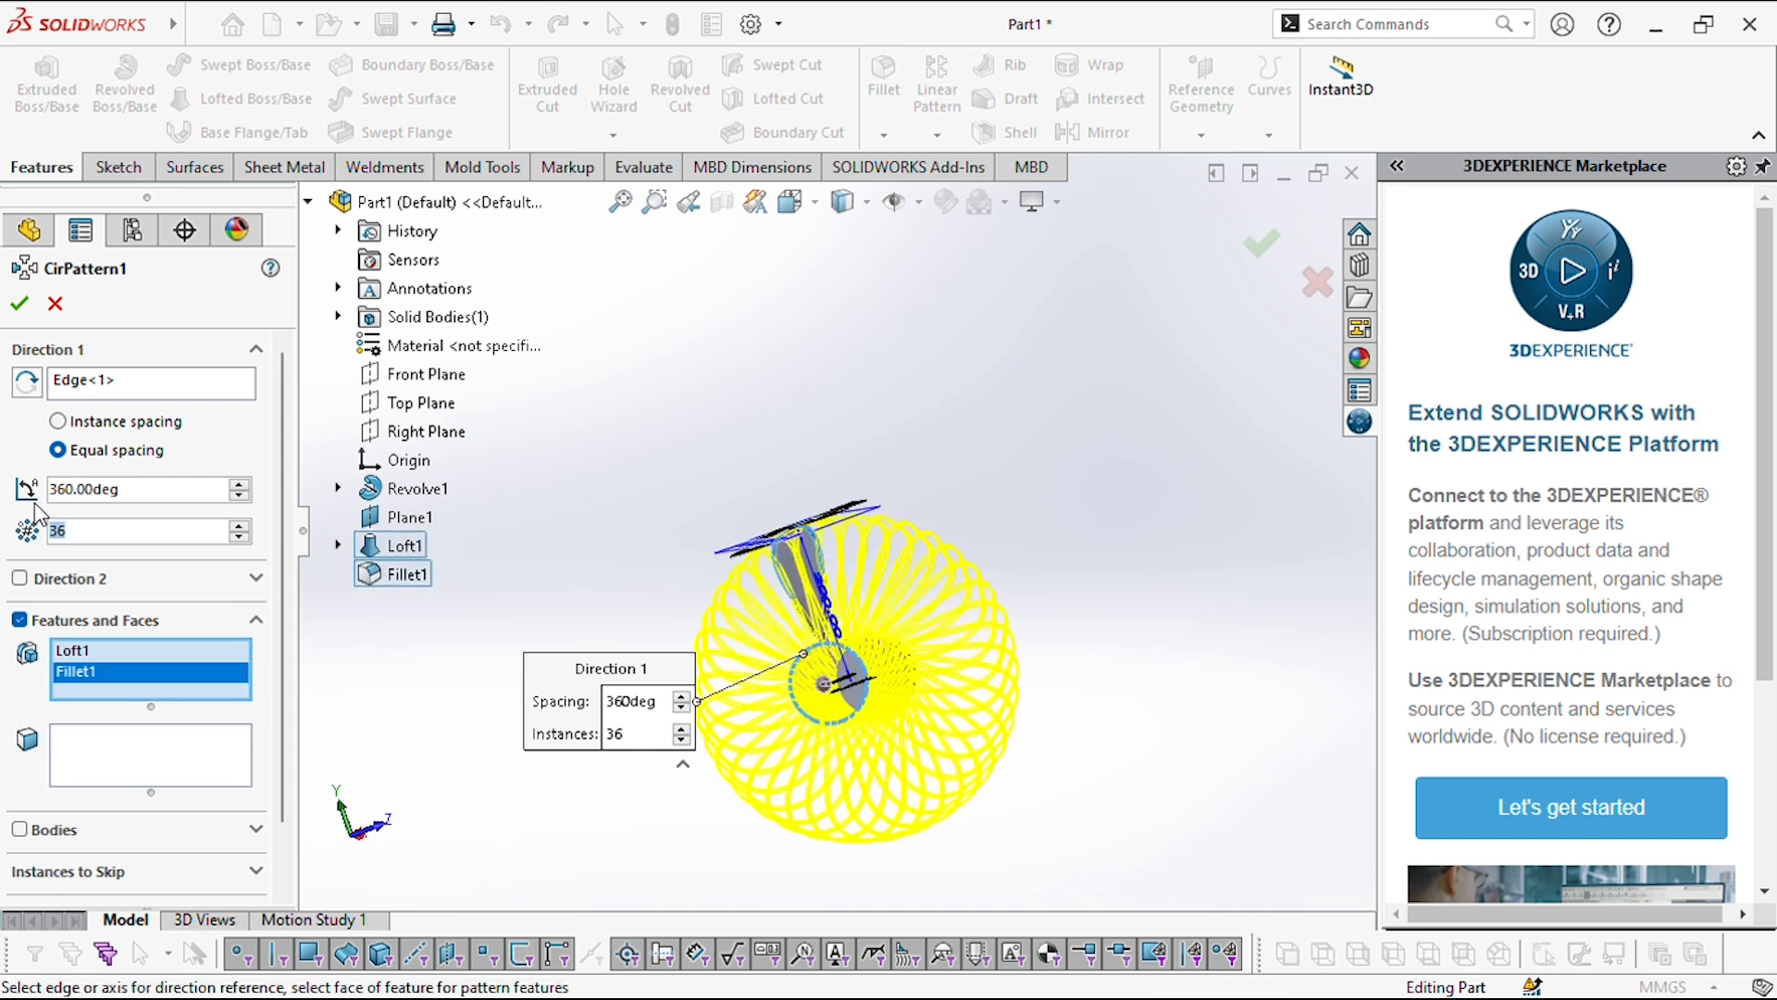
pyautogui.press('Return')
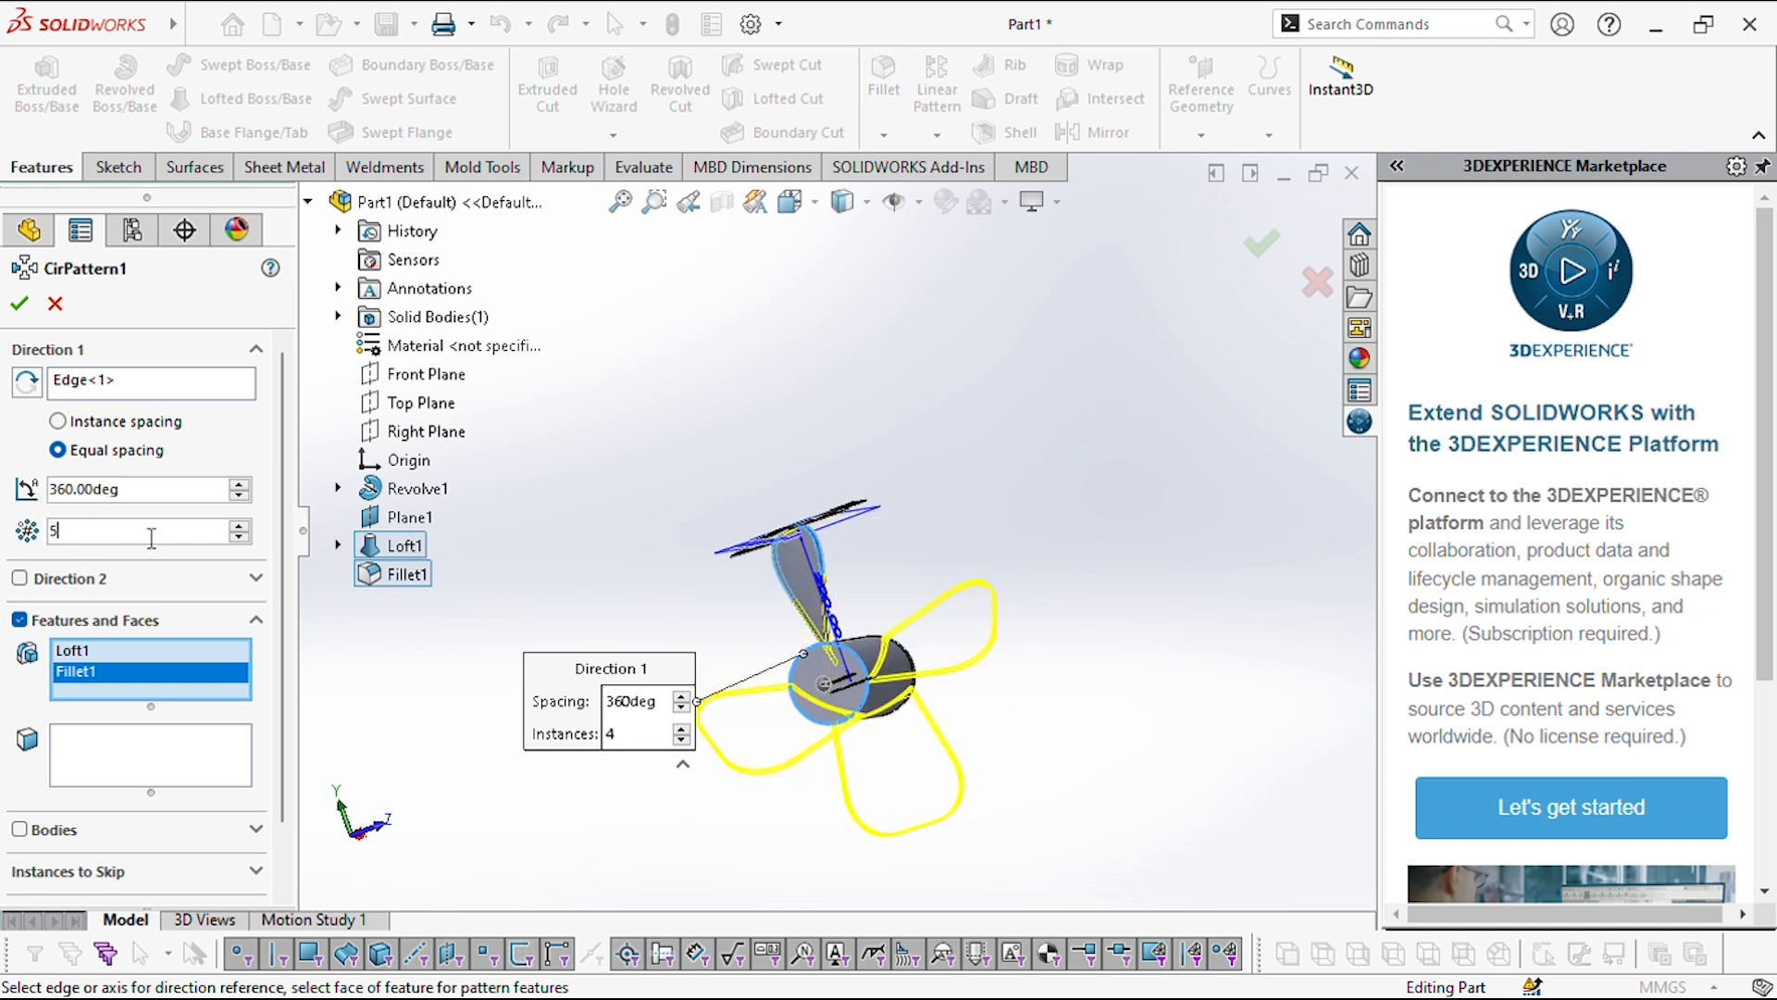
pyautogui.press('Return')
pyautogui.click(20, 305)
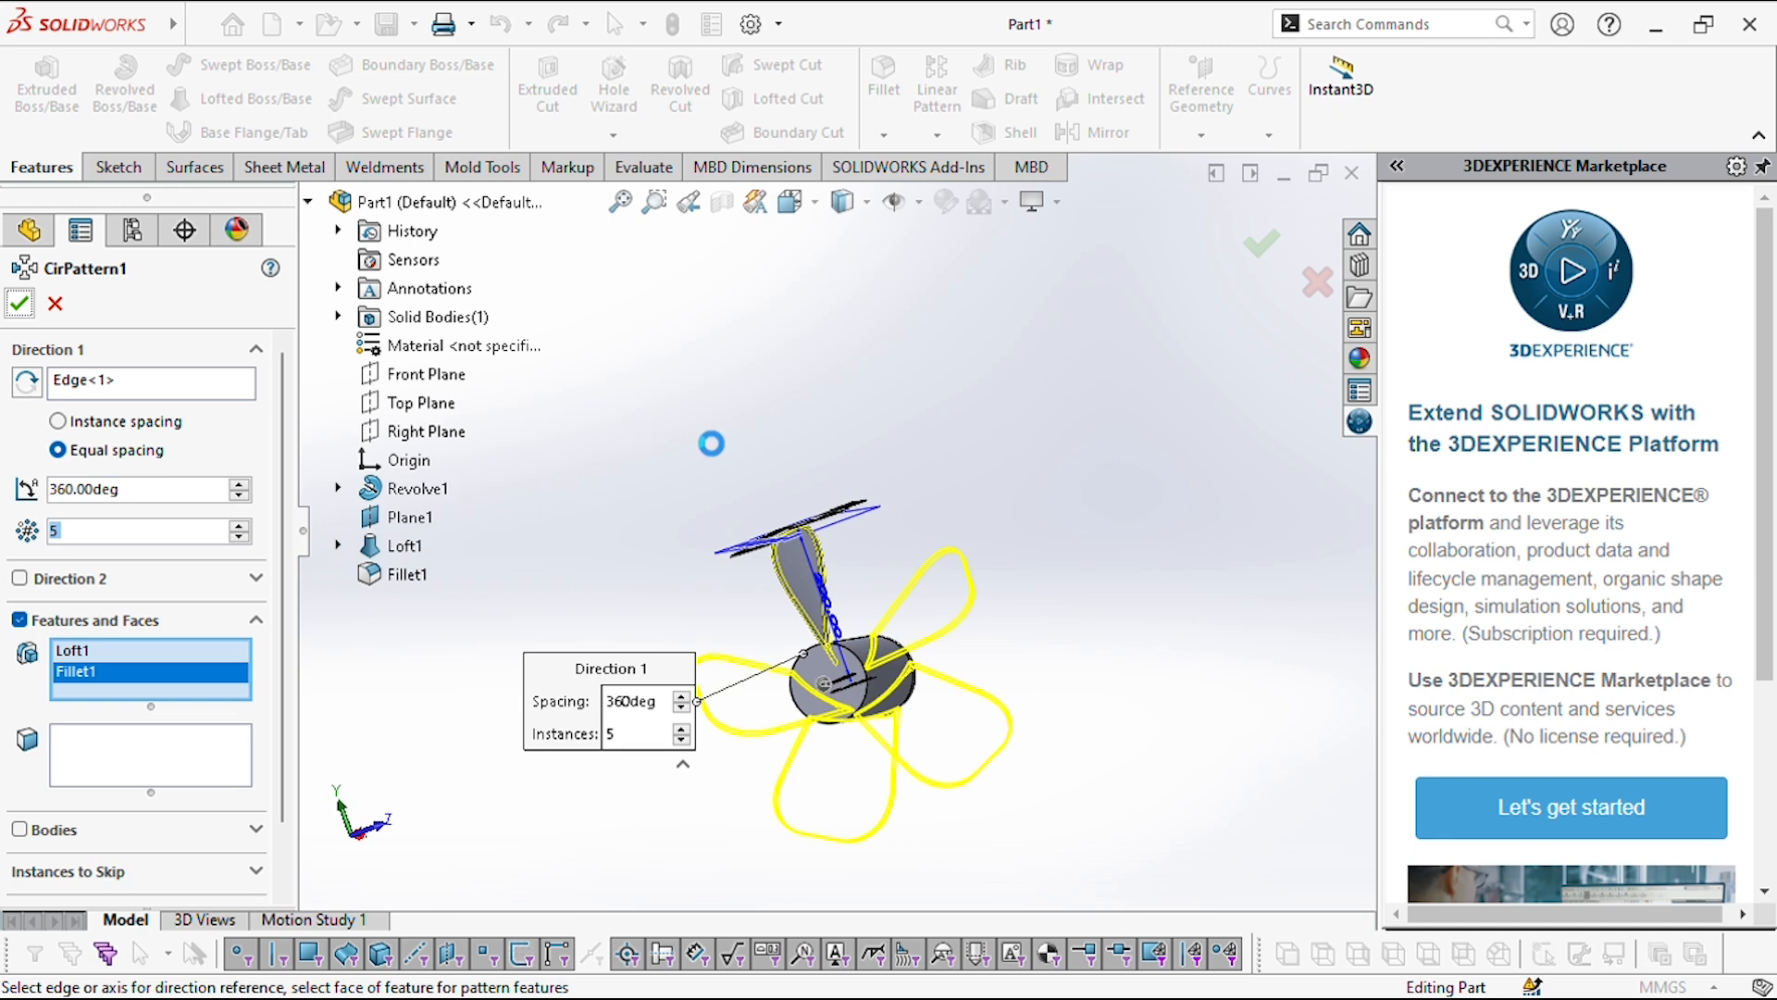
pyautogui.moveTo(696, 597); pyautogui.dragTo(493, 922, button='middle')
pyautogui.moveTo(926, 572); pyautogui.dragTo(855, 637, button='middle')
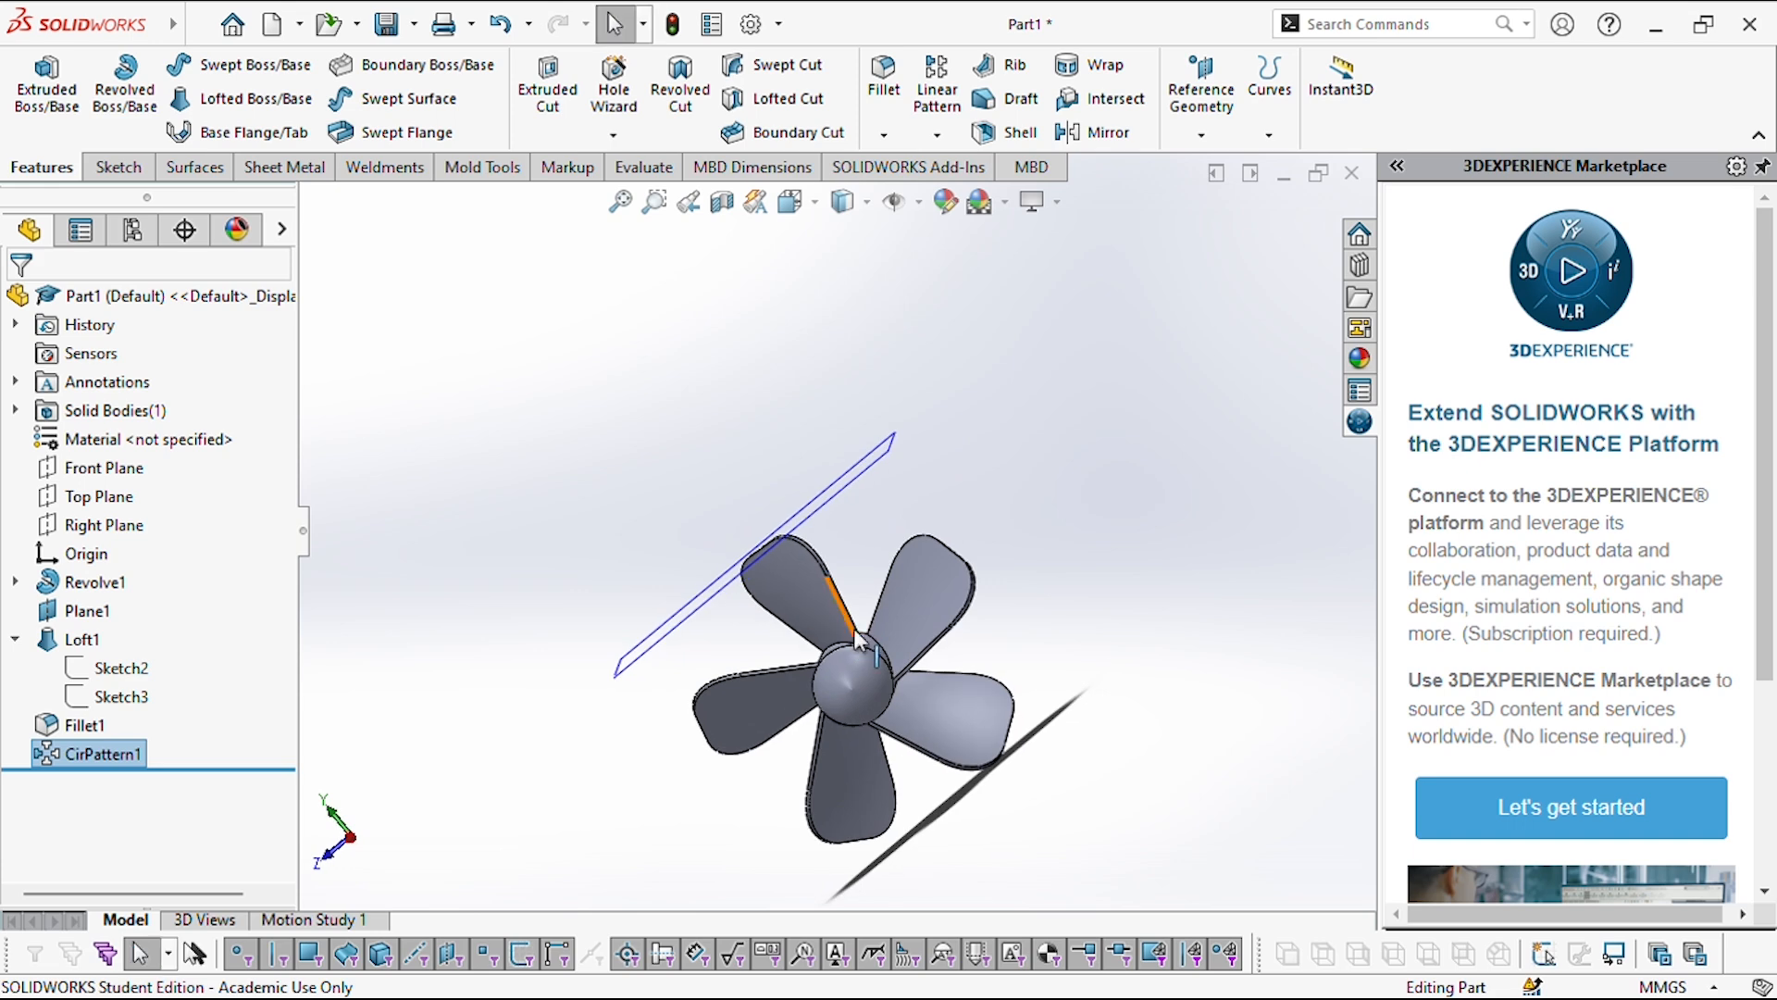
pyautogui.moveTo(604, 619)
pyautogui.mouseDown(button='middle')
pyautogui.moveTo(734, 580)
pyautogui.moveTo(734, 540)
pyautogui.moveTo(813, 659)
pyautogui.moveTo(960, 681)
pyautogui.moveTo(949, 666)
pyautogui.moveTo(889, 697)
pyautogui.moveTo(602, 527)
pyautogui.moveTo(484, 607)
pyautogui.moveTo(508, 615)
pyautogui.moveTo(510, 652)
pyautogui.moveTo(587, 635)
pyautogui.mouseUp(button='middle')
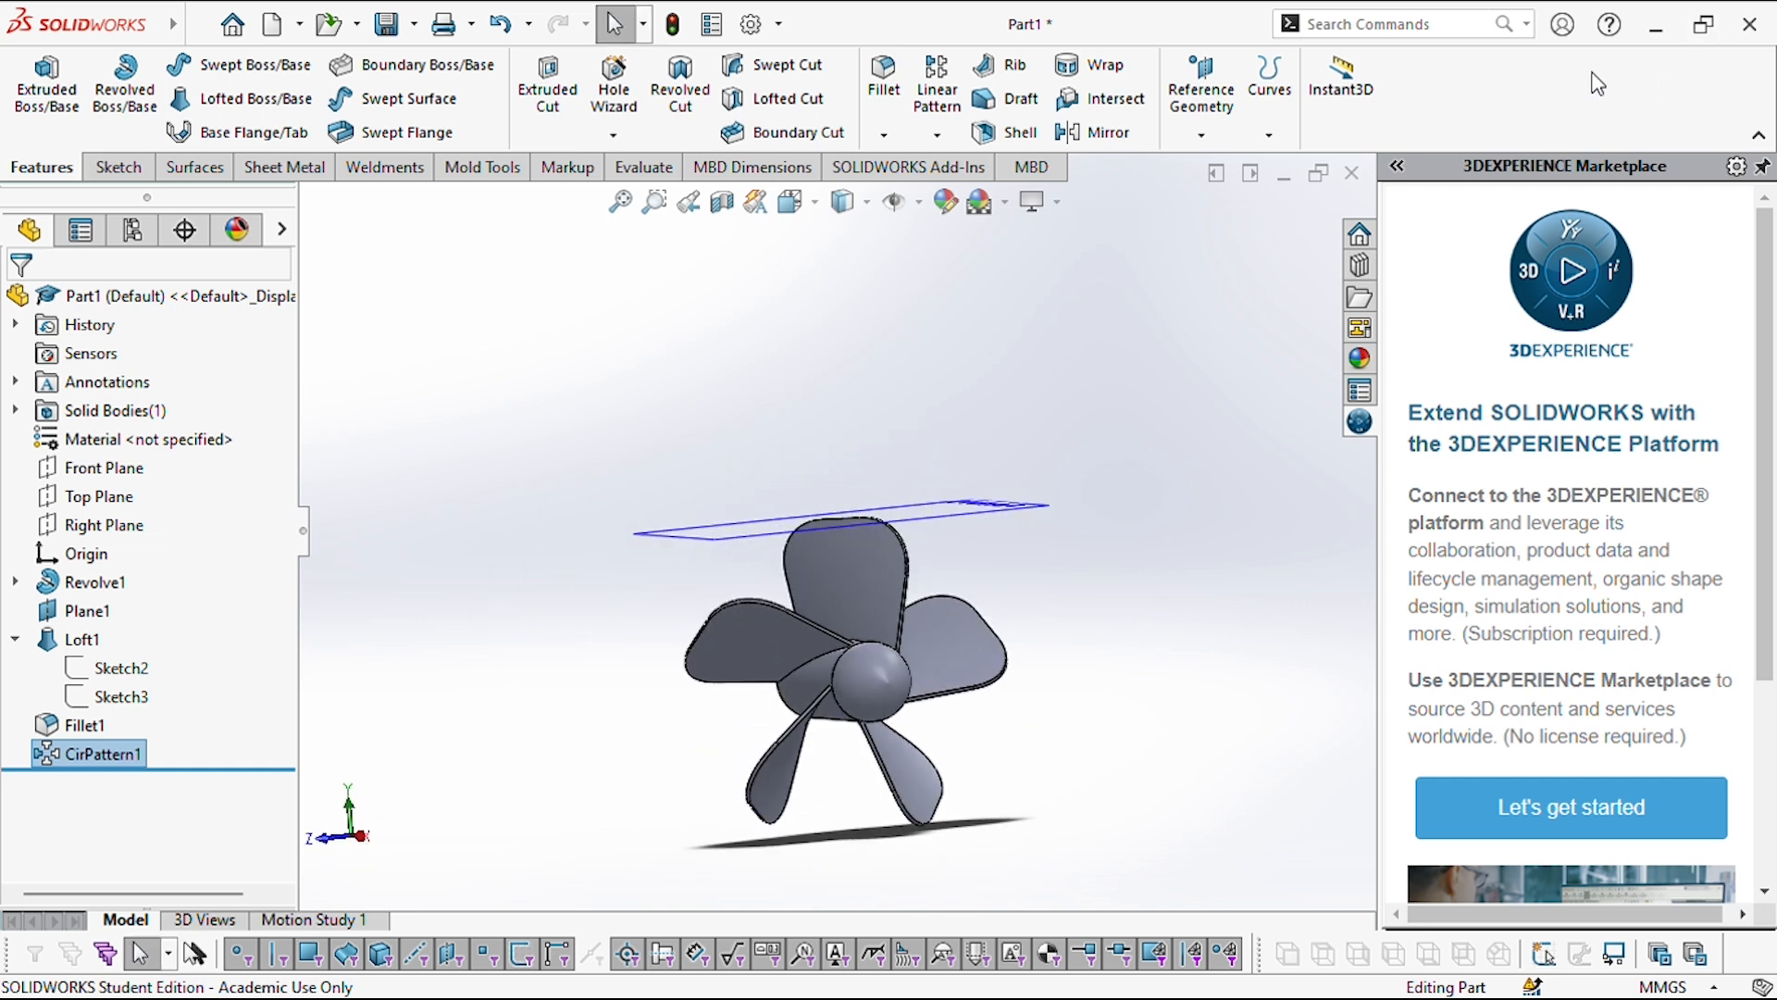
# - Apply the burnished steel appearance from the metal appearances to the propeller
pyautogui.click(1361, 359)
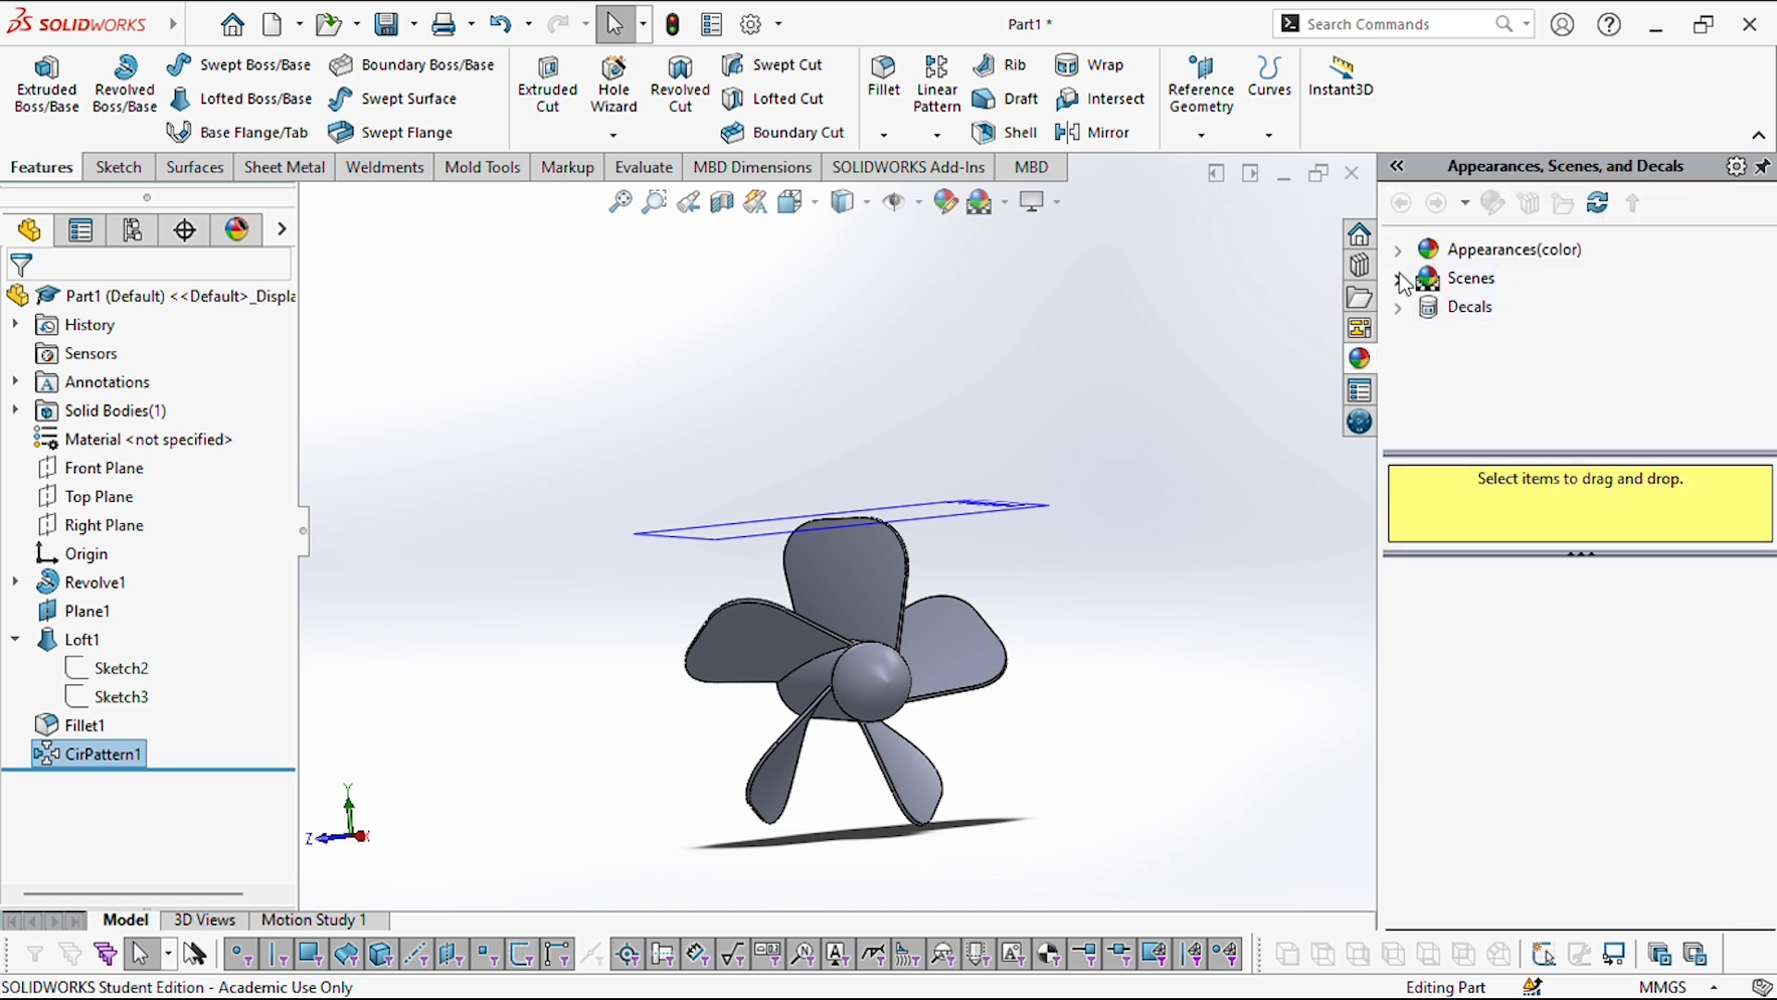
pyautogui.click(1399, 280)
pyautogui.click(1397, 252)
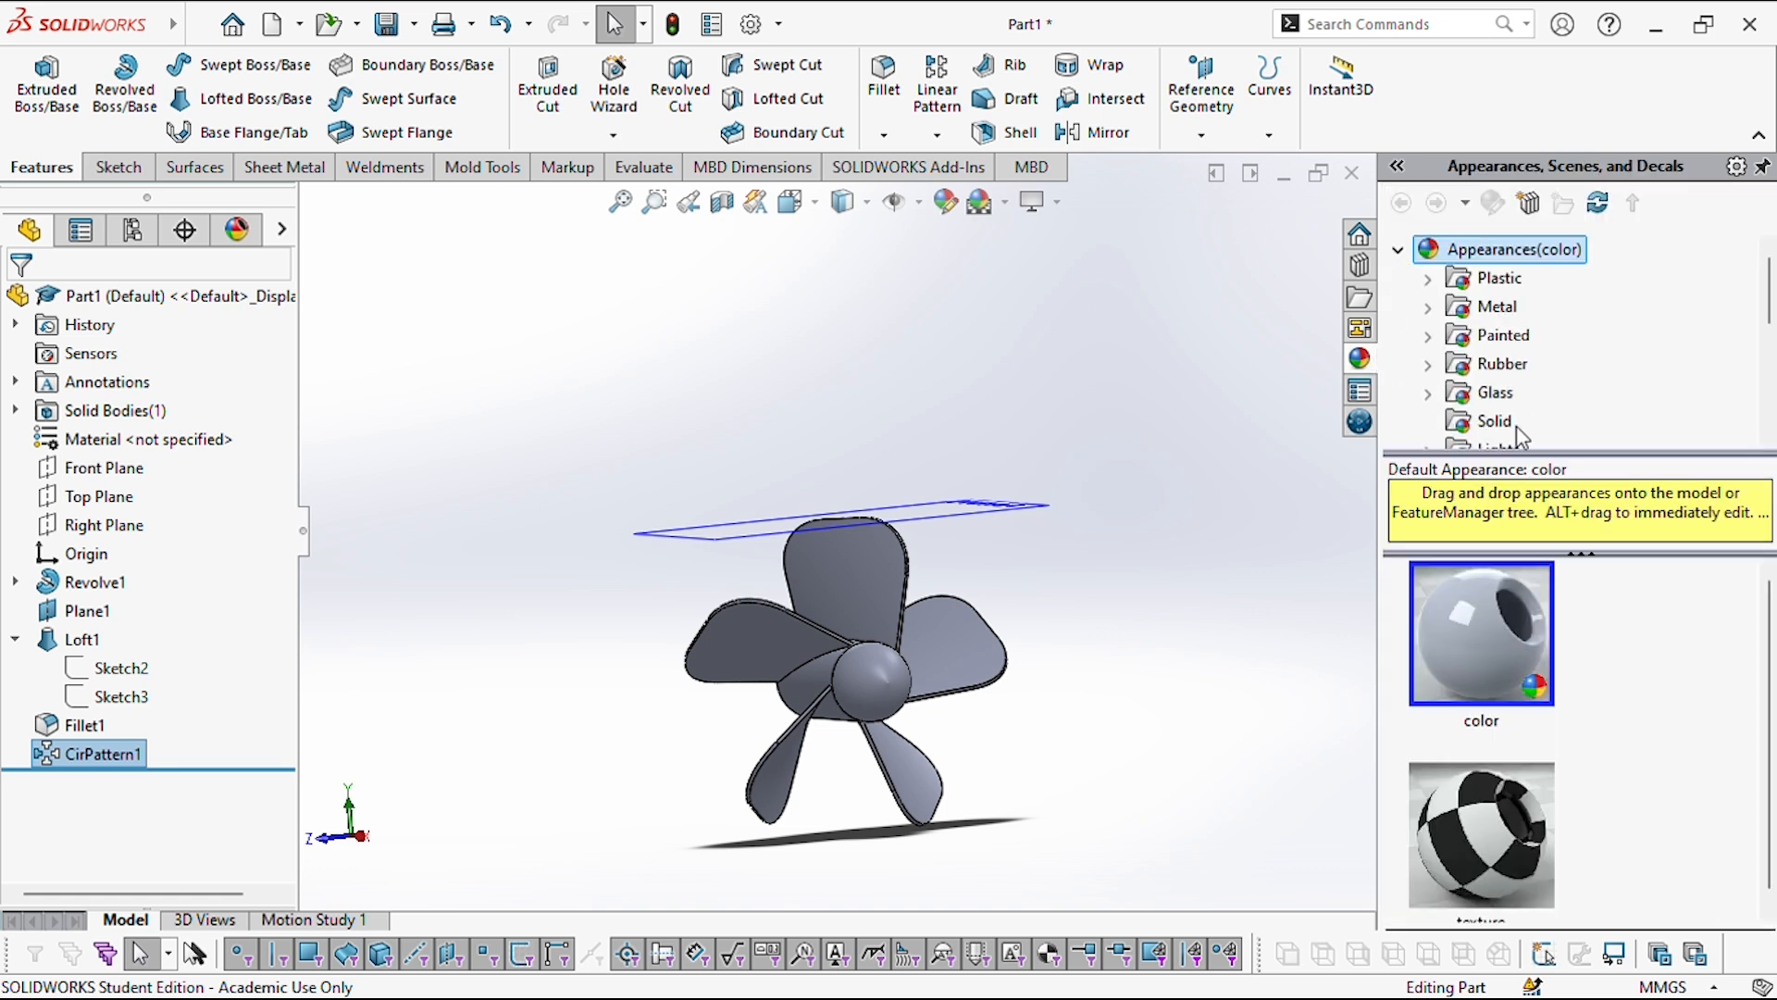
pyautogui.click(1430, 309)
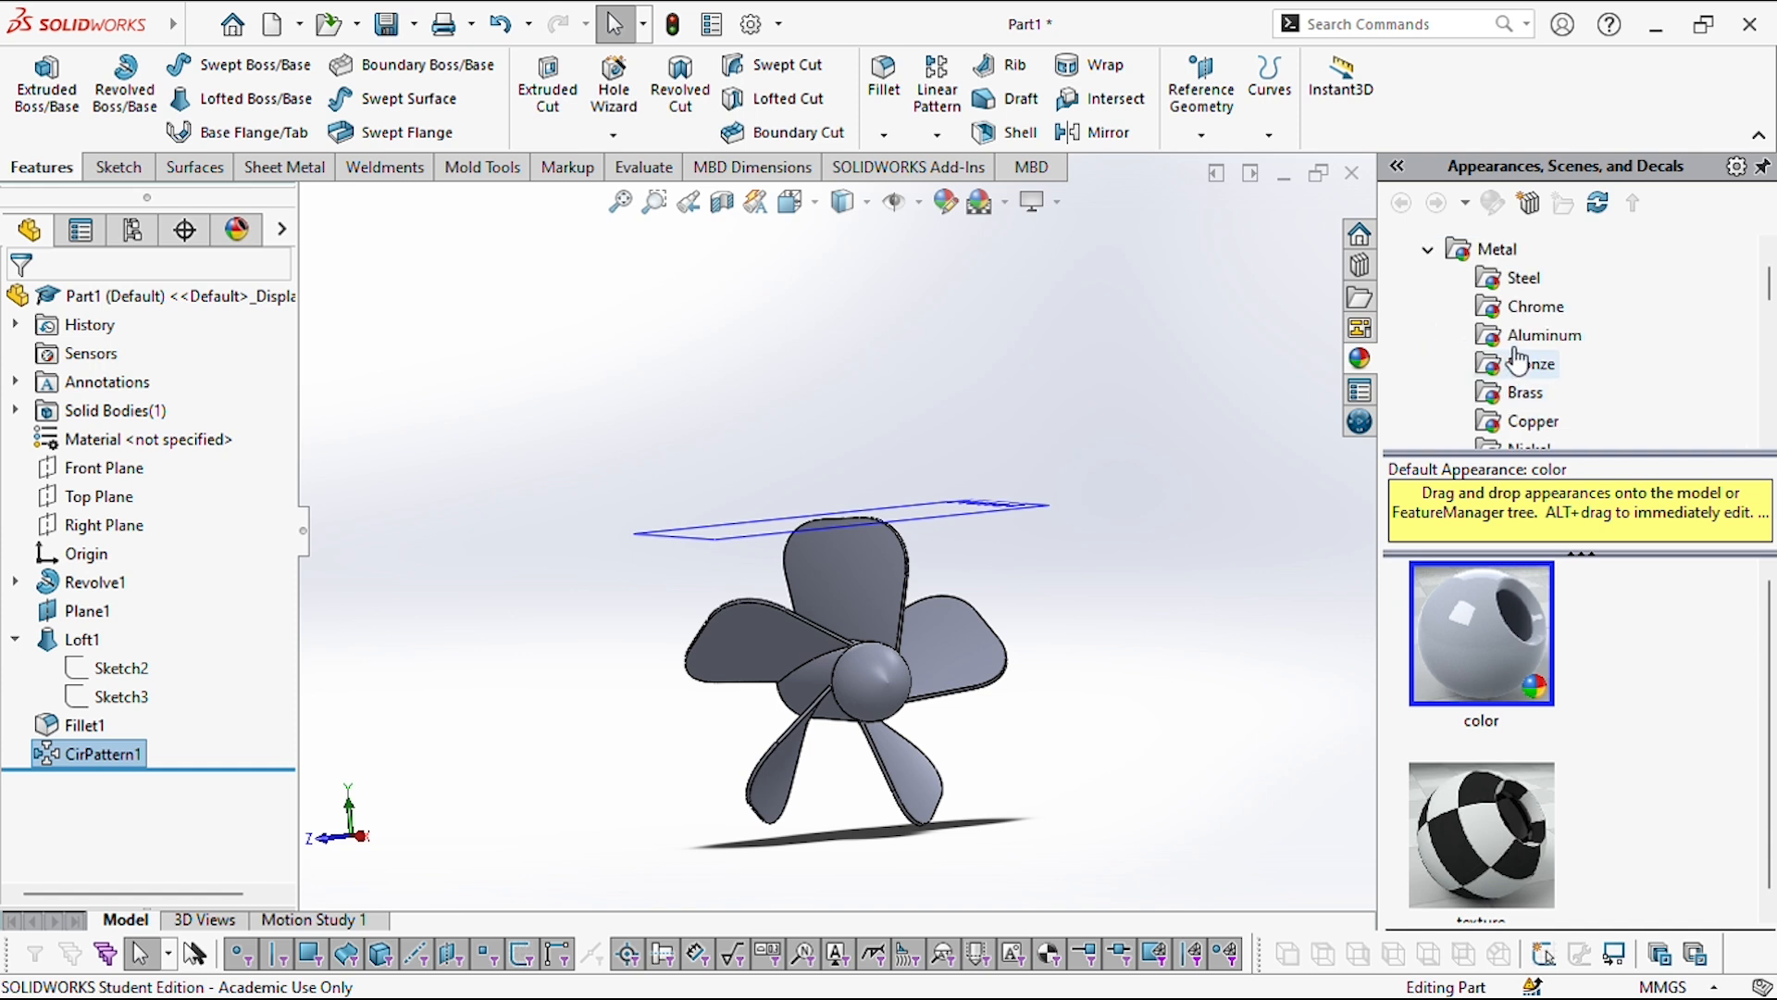
pyautogui.scroll(-1, 1509, 393)
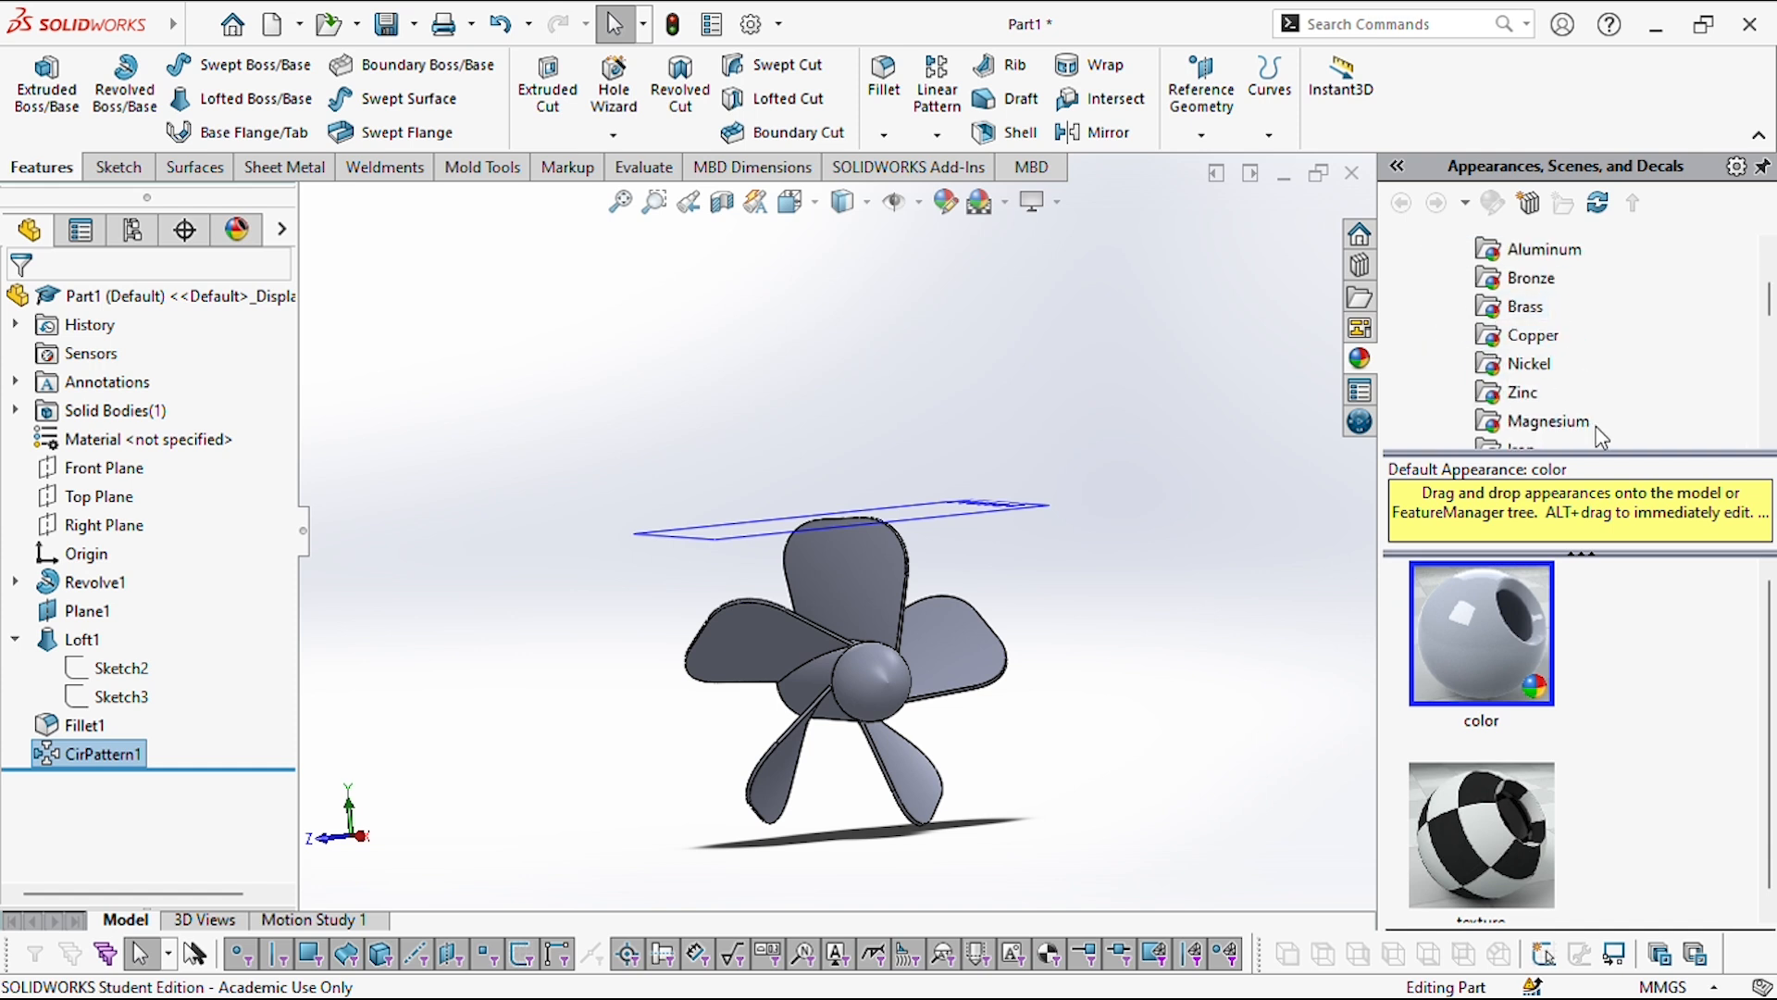
pyautogui.scroll(-1, 1528, 398)
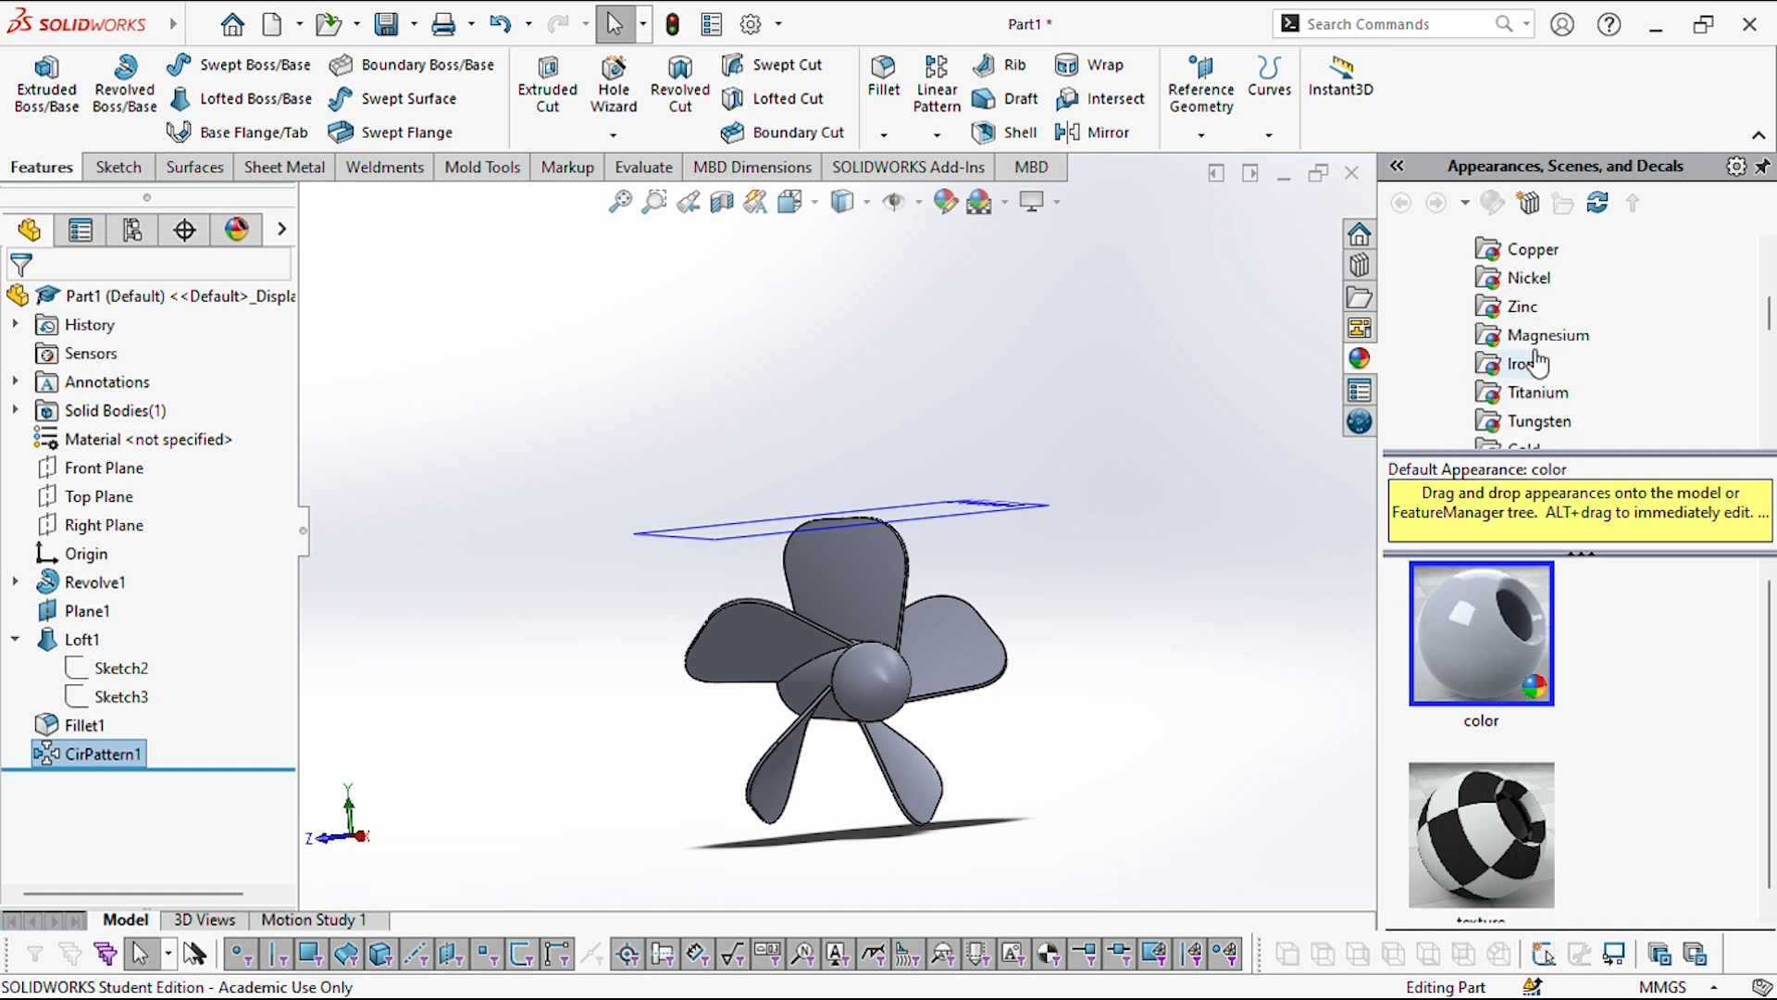
pyautogui.click(1505, 369)
pyautogui.scroll(-1, 1508, 683)
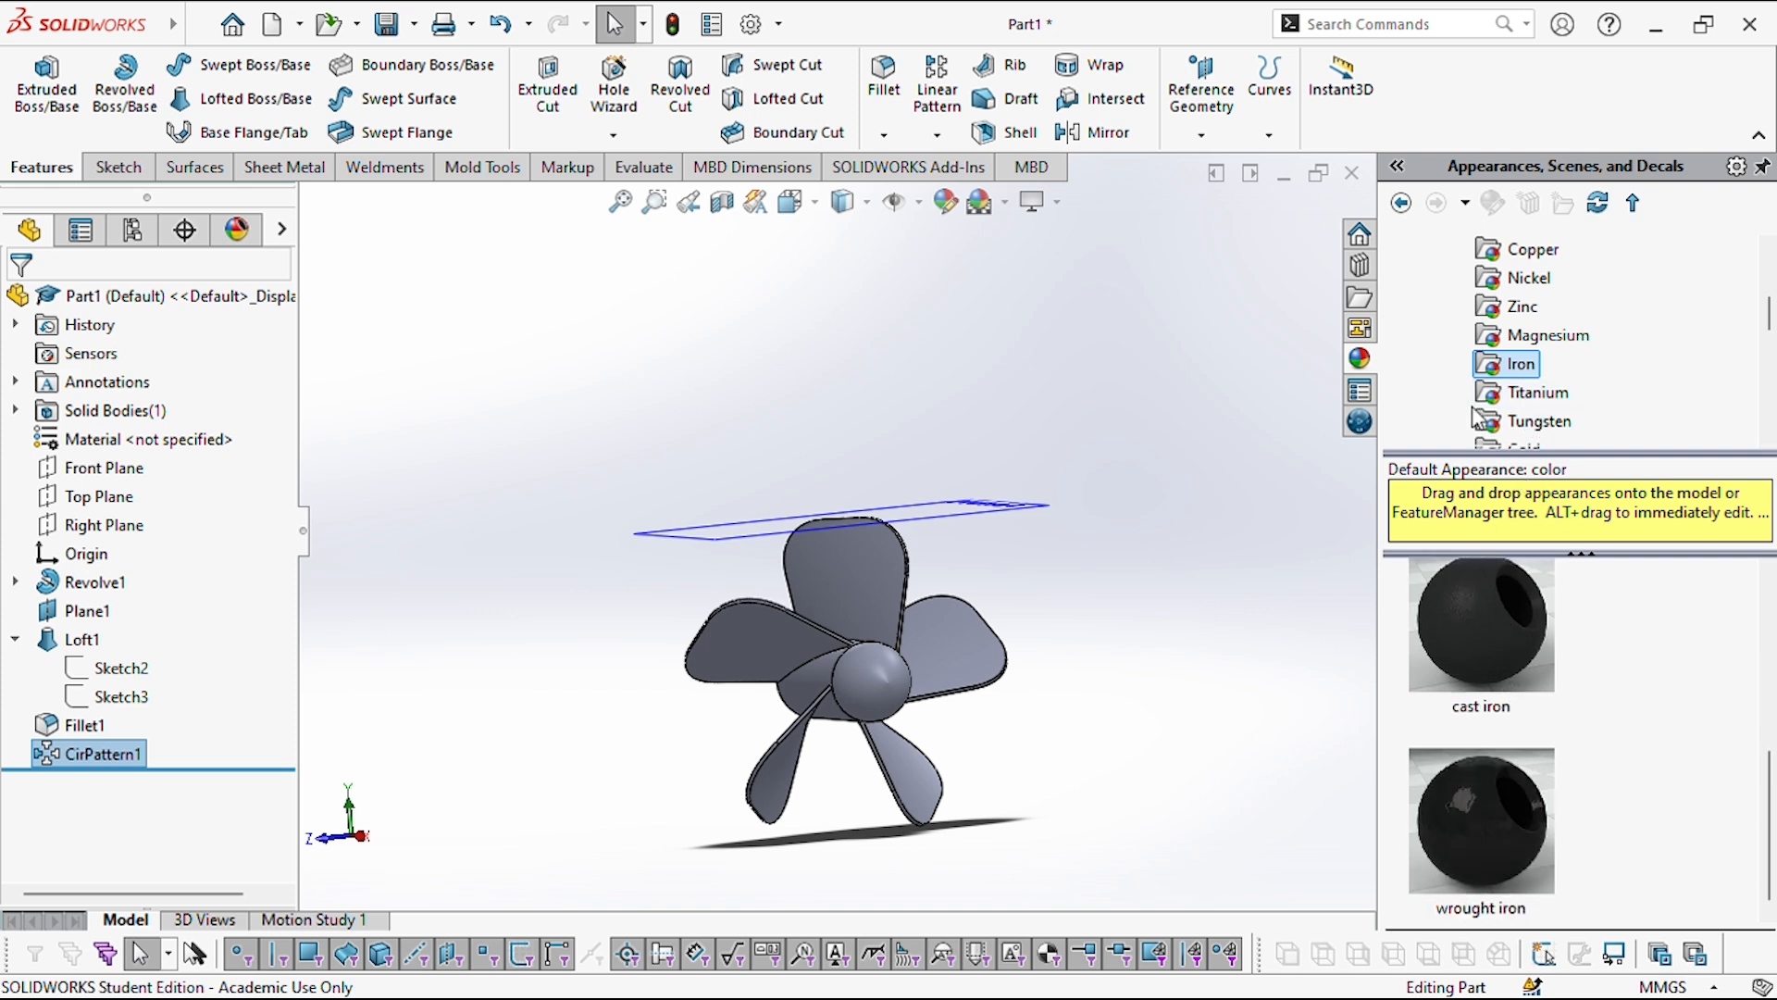
pyautogui.scroll(2, 1490, 370)
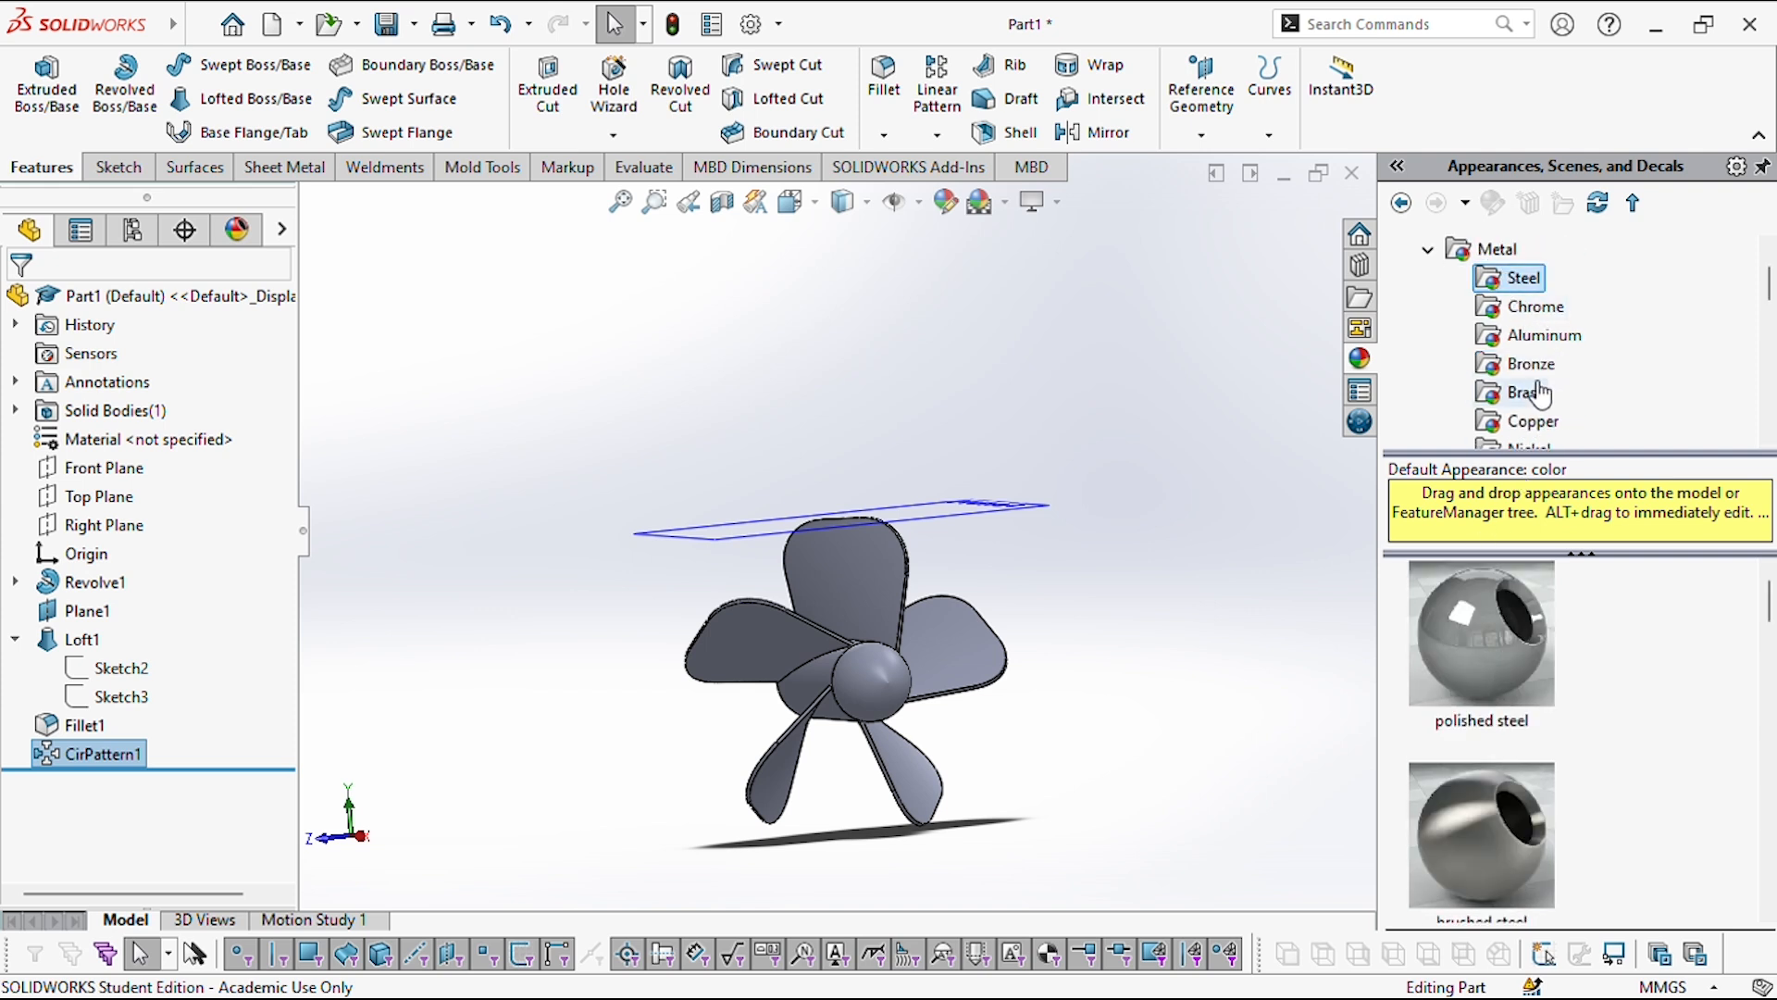
pyautogui.scroll(-2, 1503, 666)
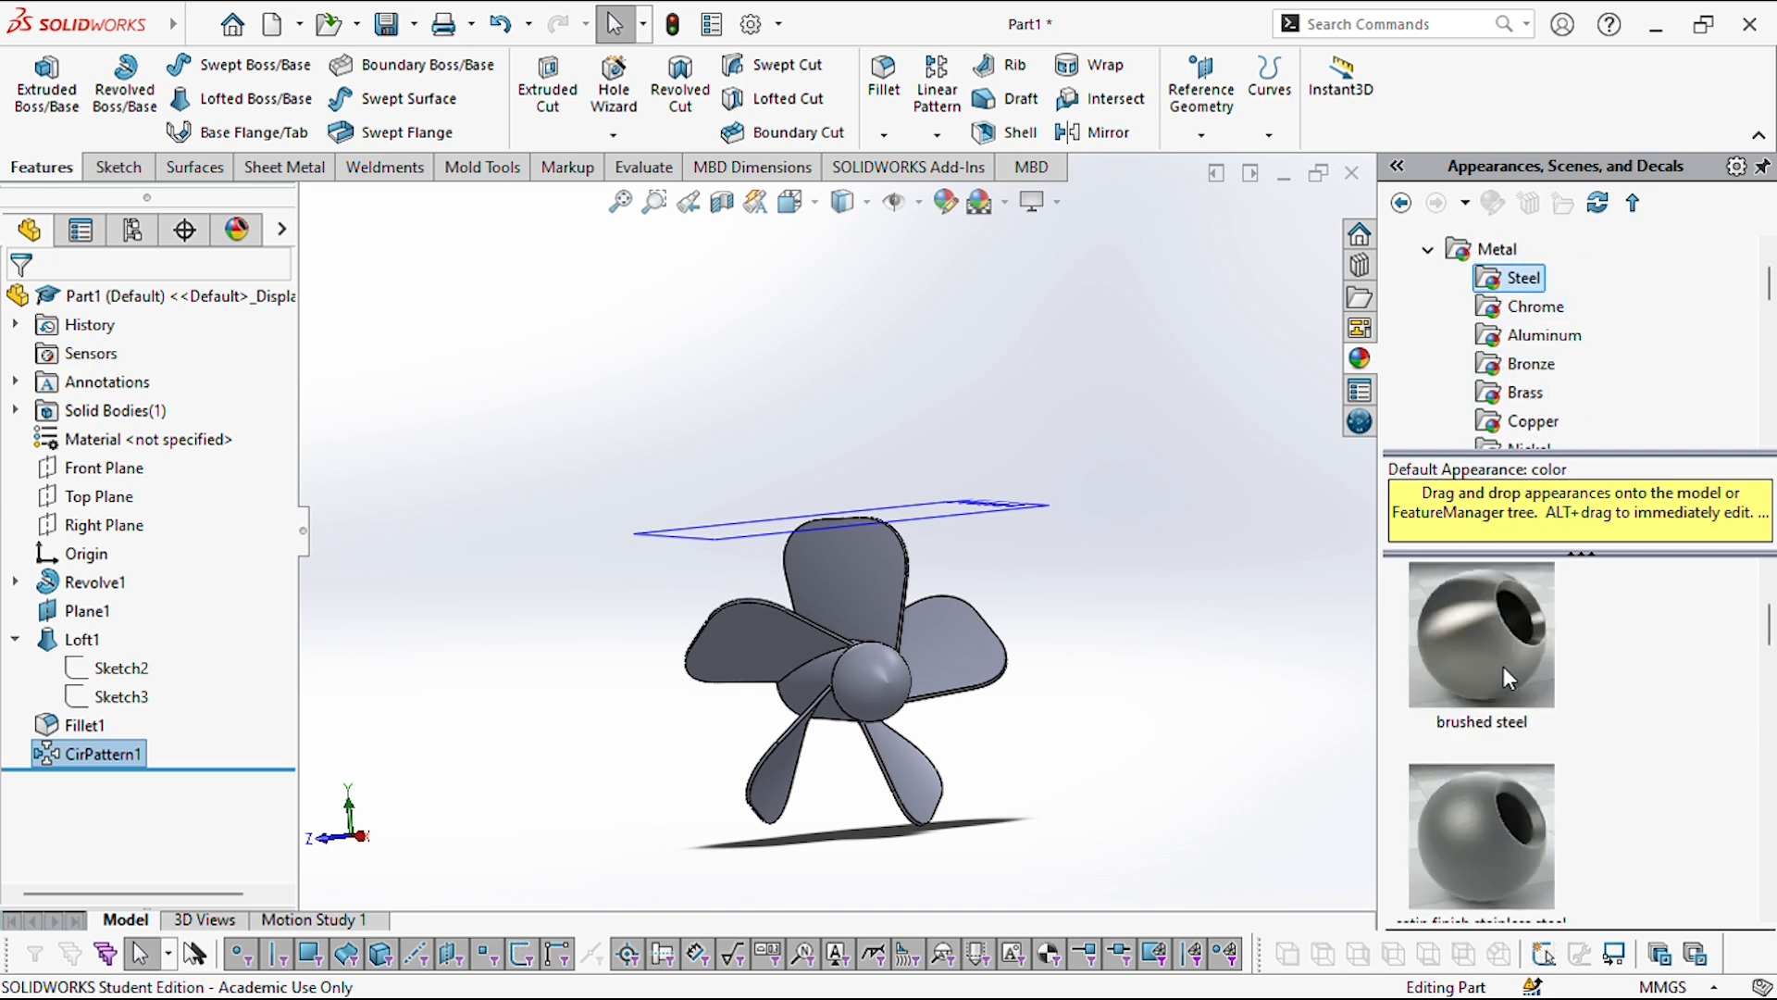
pyautogui.doubleClick(1493, 829)
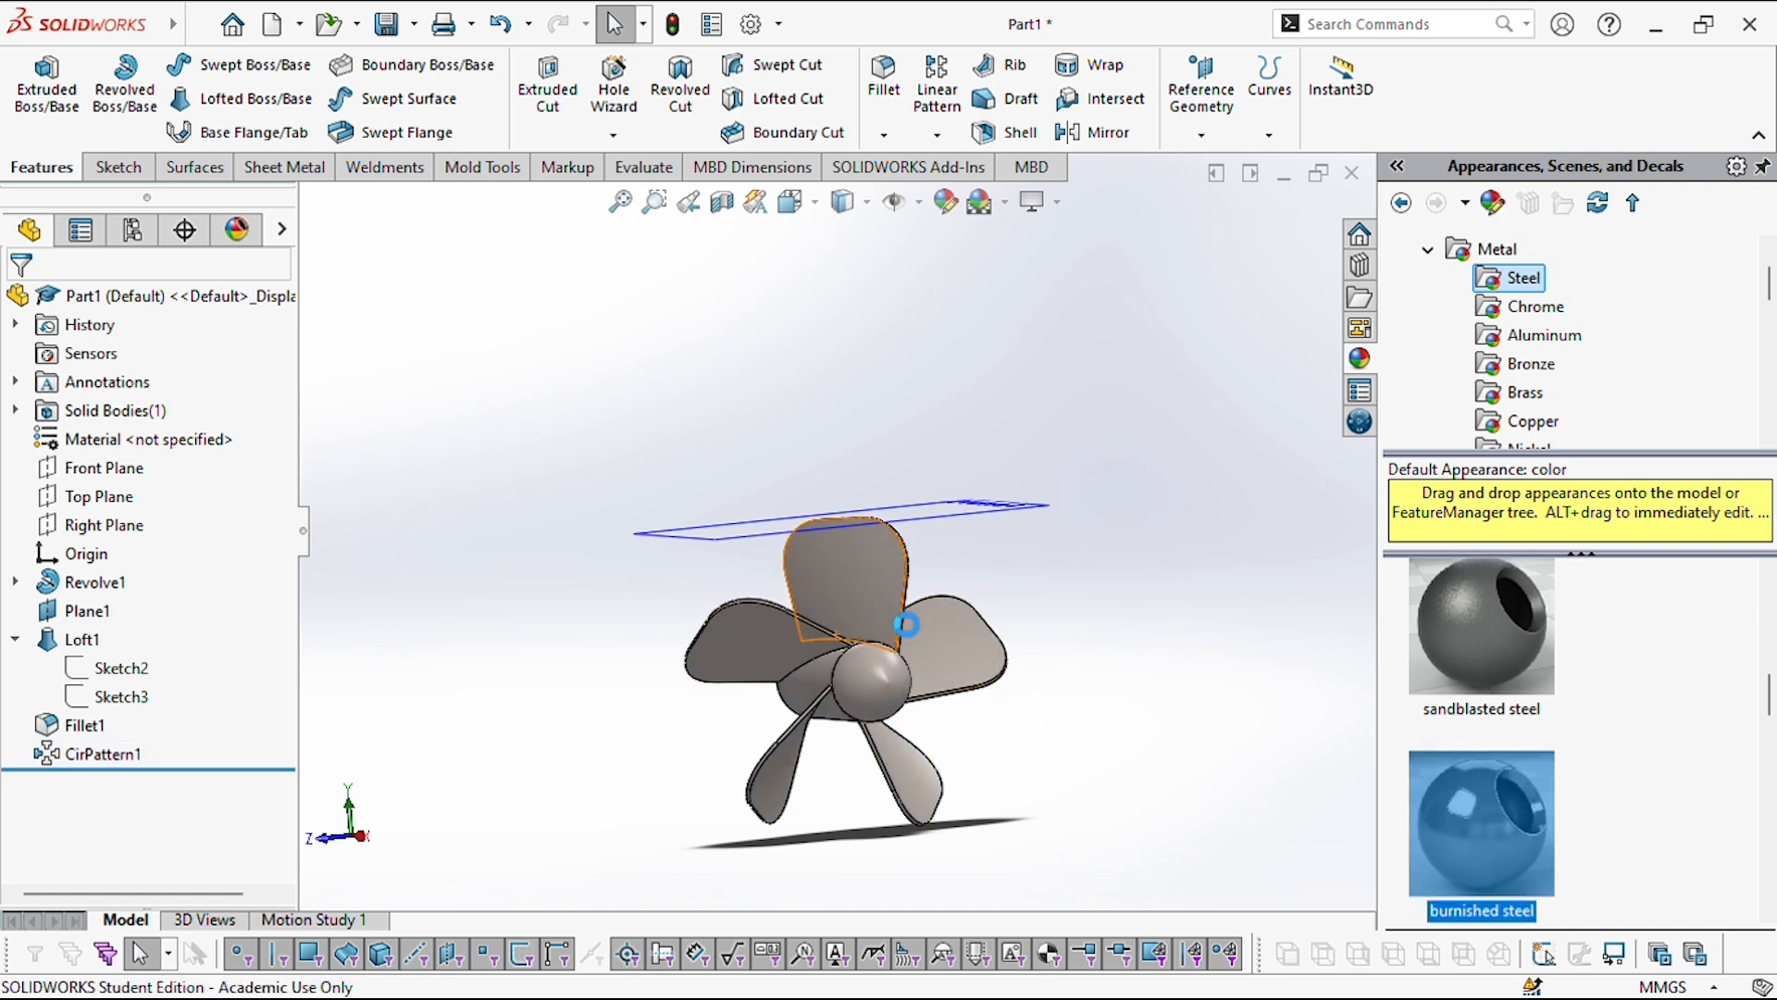
# - Show the propeller in isometric view and hide Plane1
pyautogui.click(1017, 611)
pyautogui.scroll(2, 1043, 597)
pyautogui.scroll(-2, 990, 587)
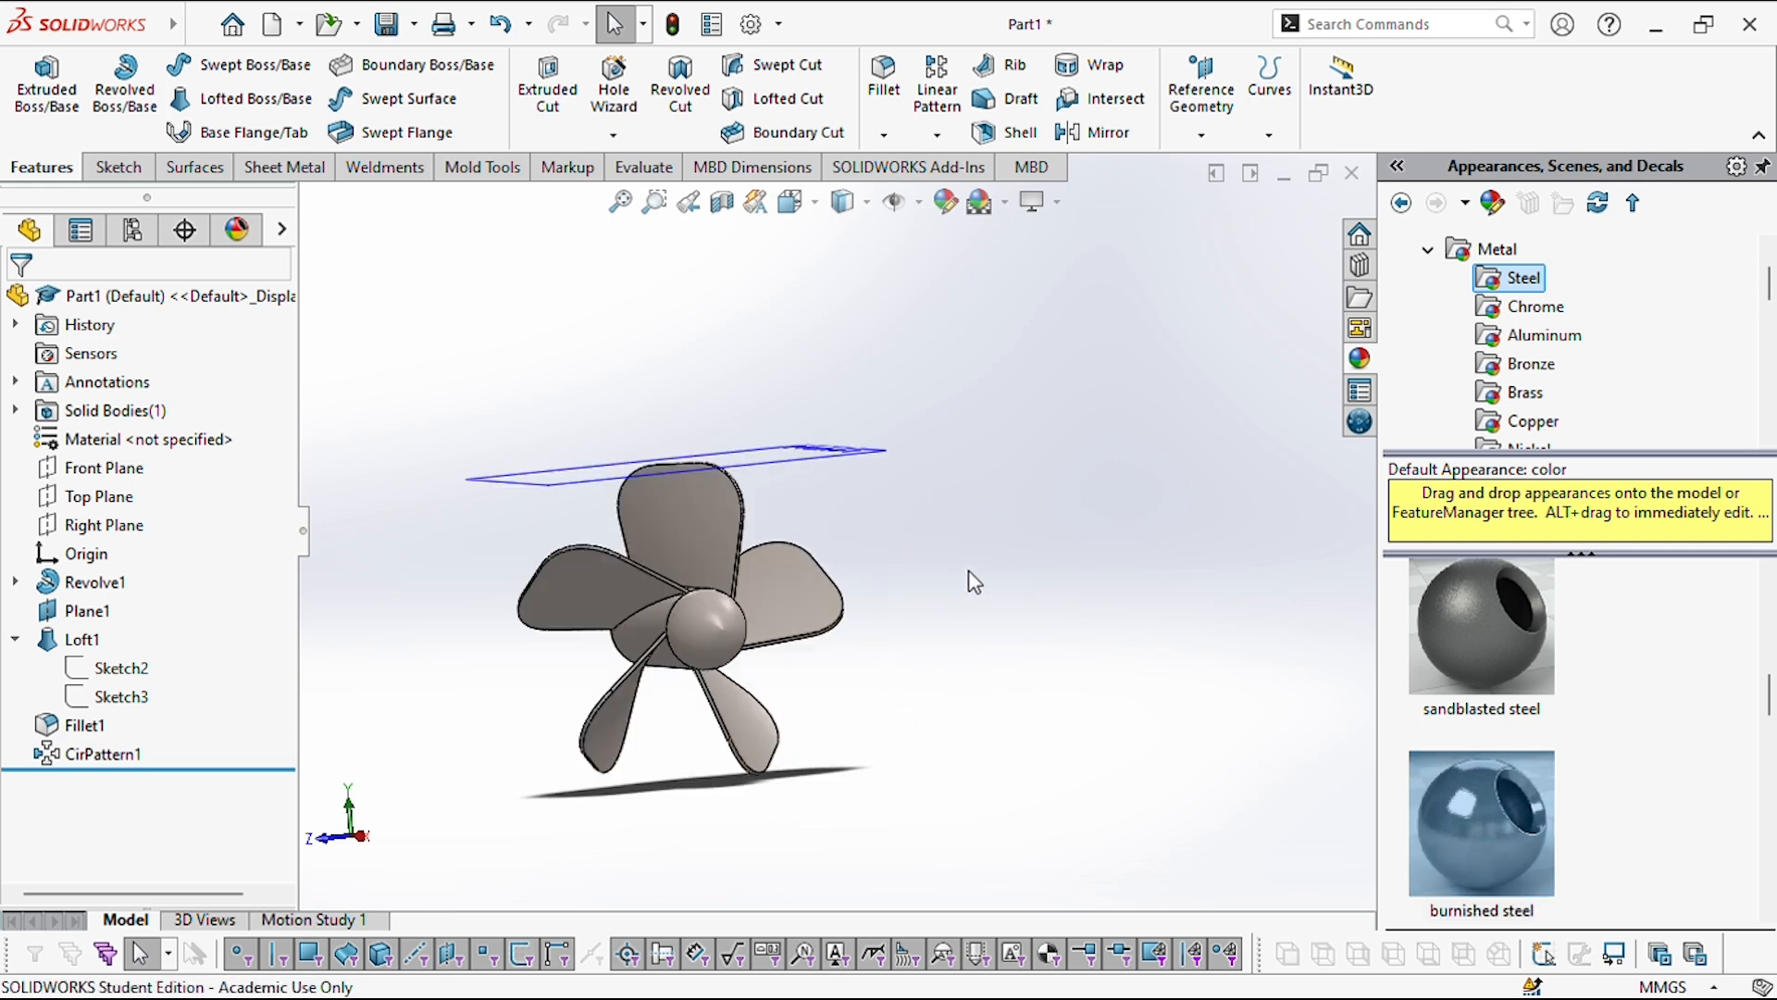
pyautogui.hotkey('ctrl', 'space')
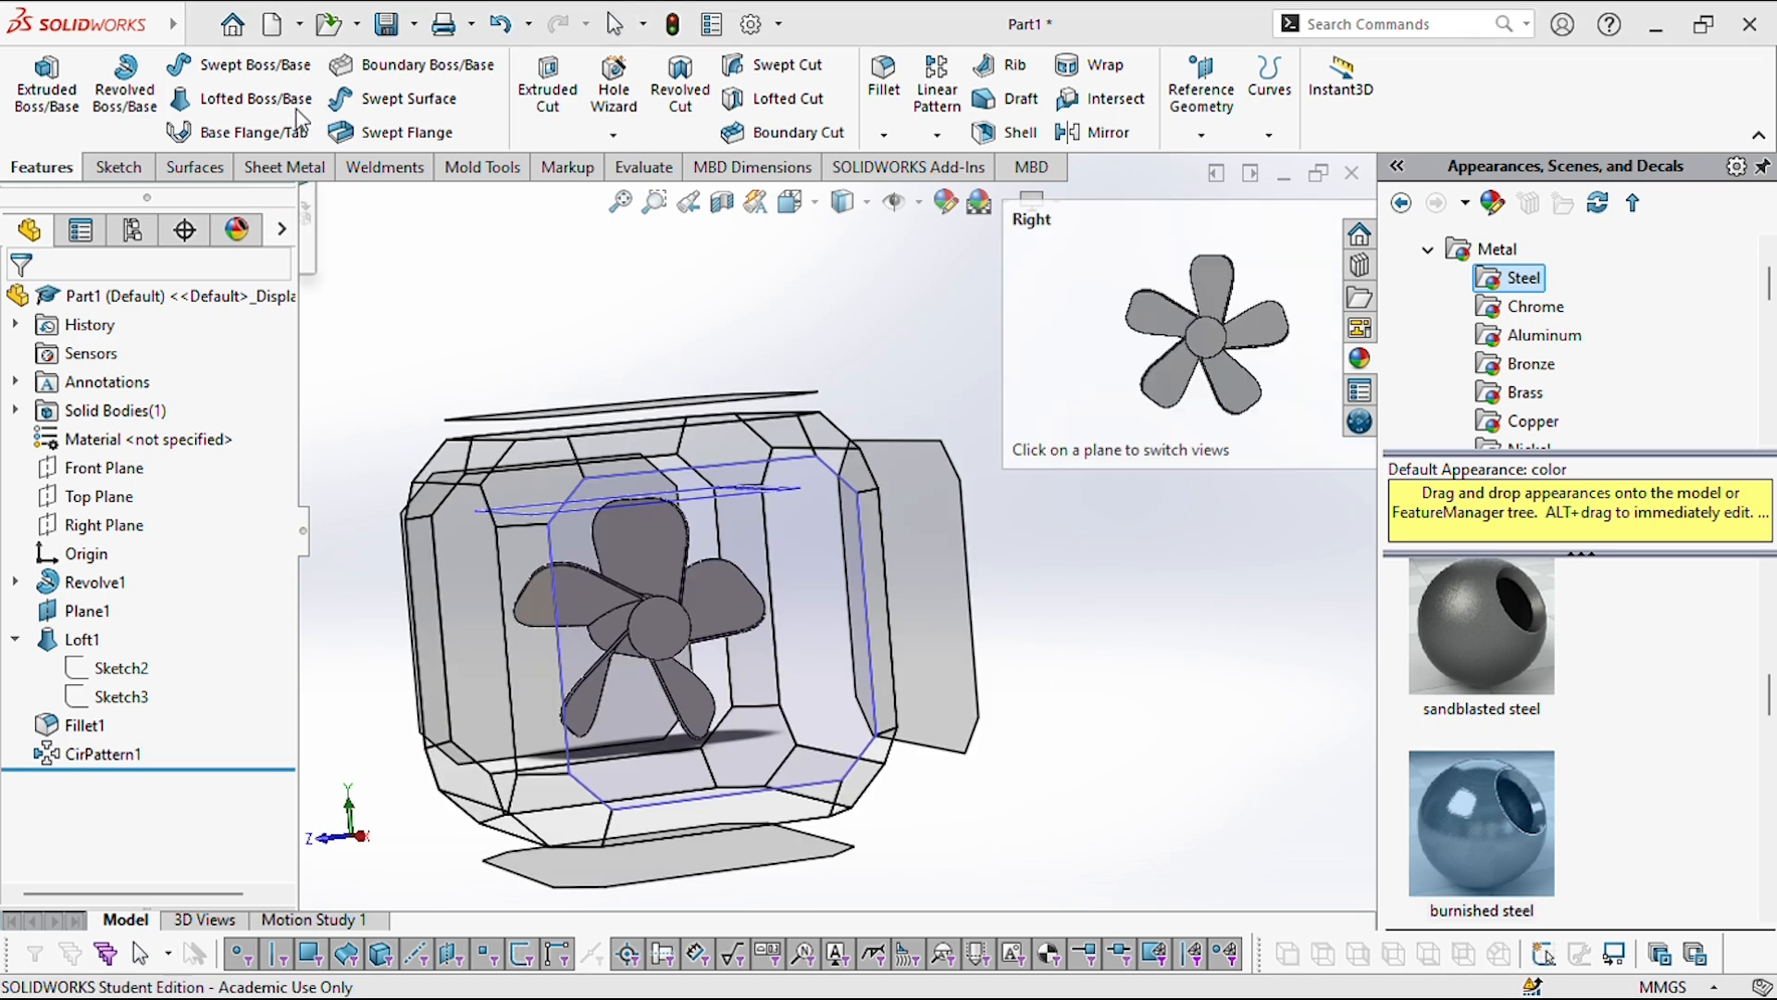
pyautogui.click(278, 118)
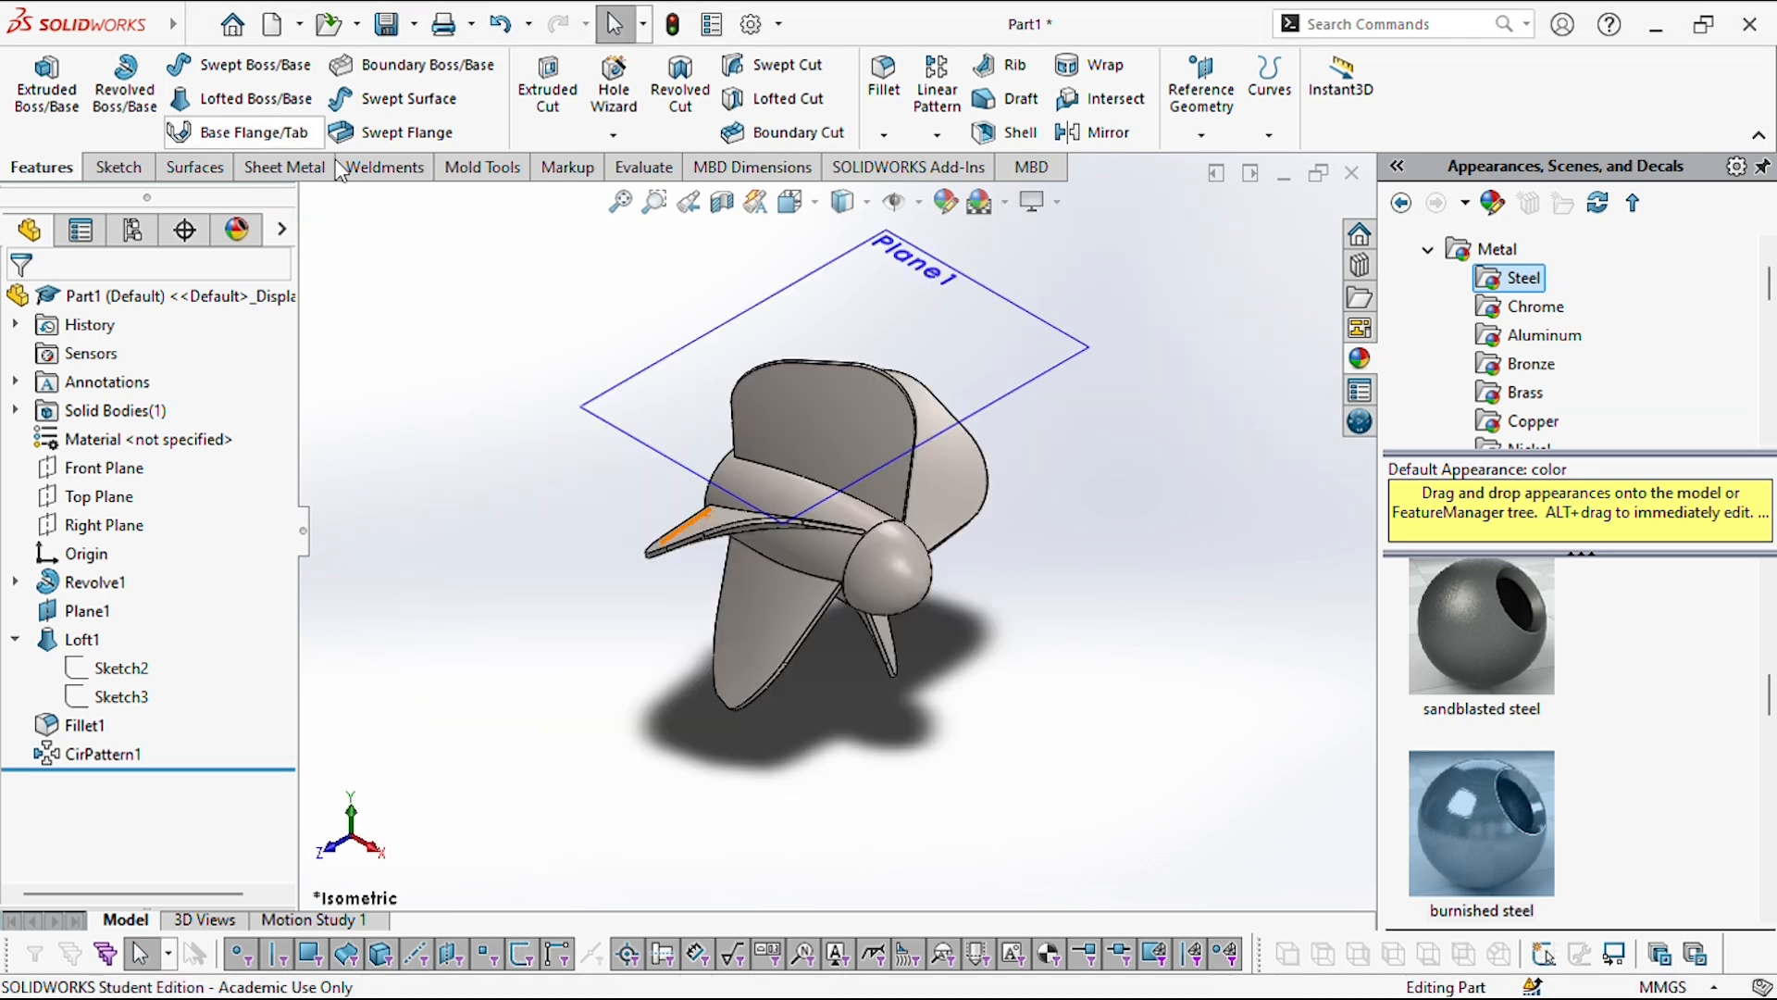
pyautogui.click(1003, 393)
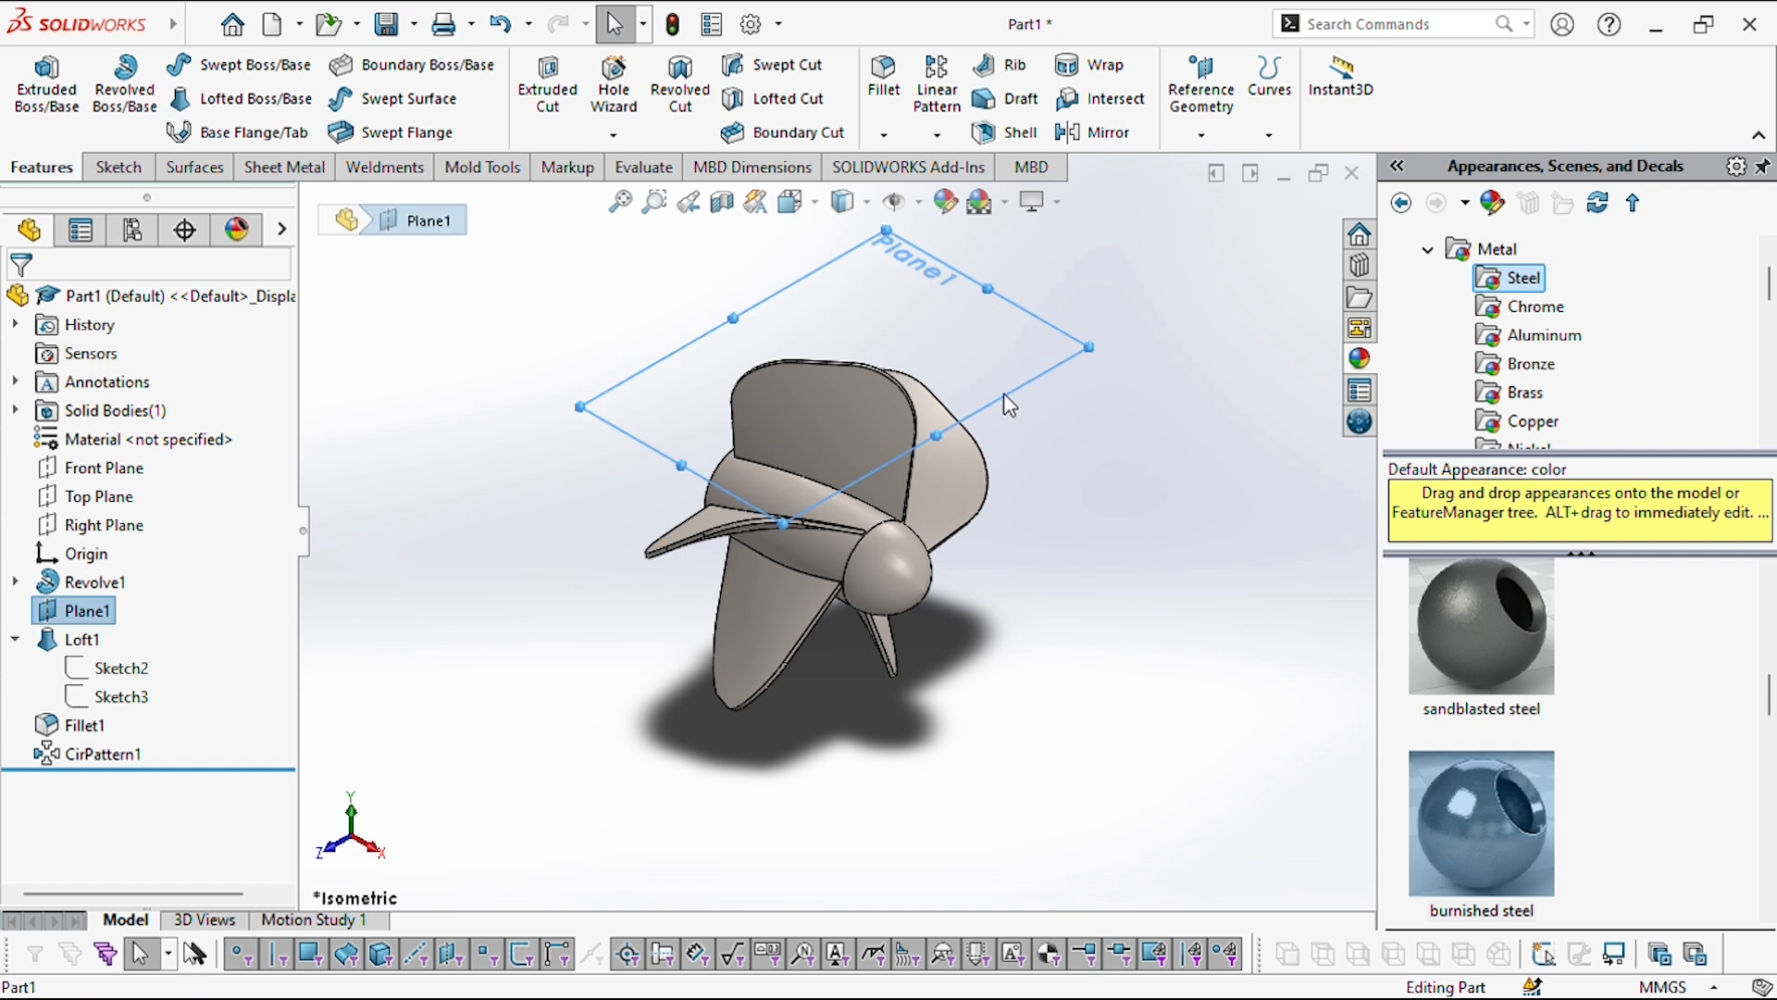
pyautogui.click(1148, 330)
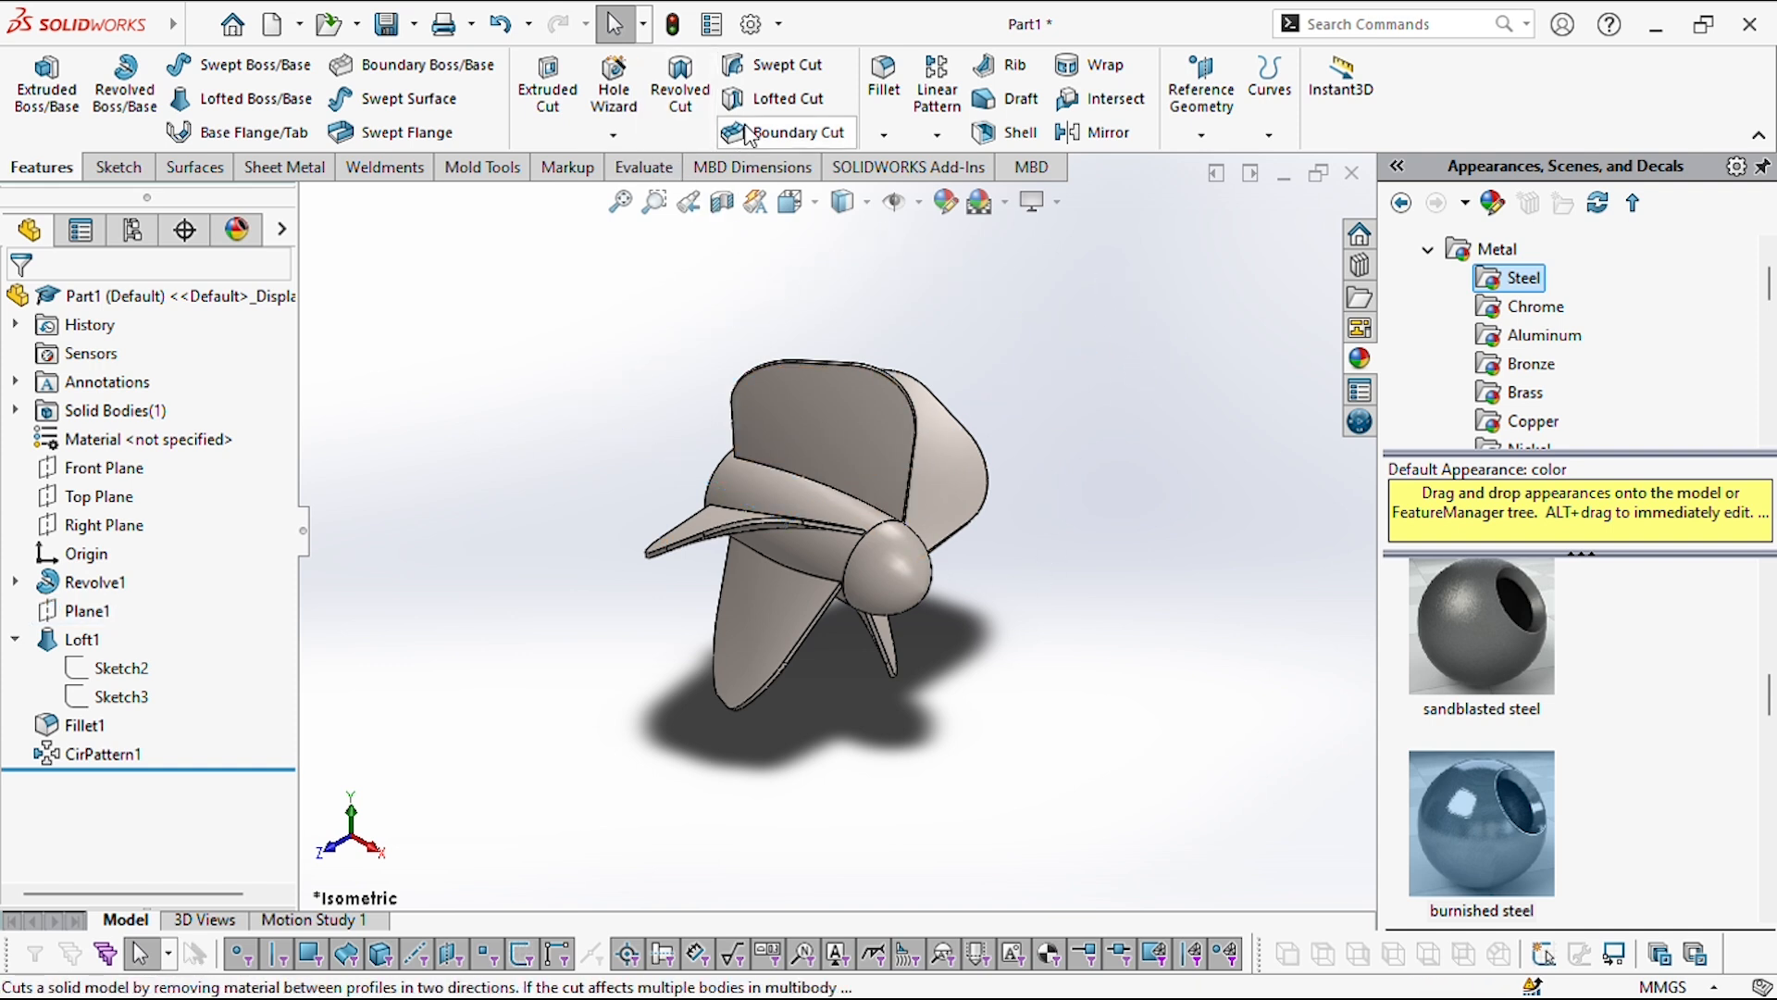
# - Enable the PhotoView 360 add-in and start its integrated render preview with the propeller shown in perspective
pyautogui.click(907, 168)
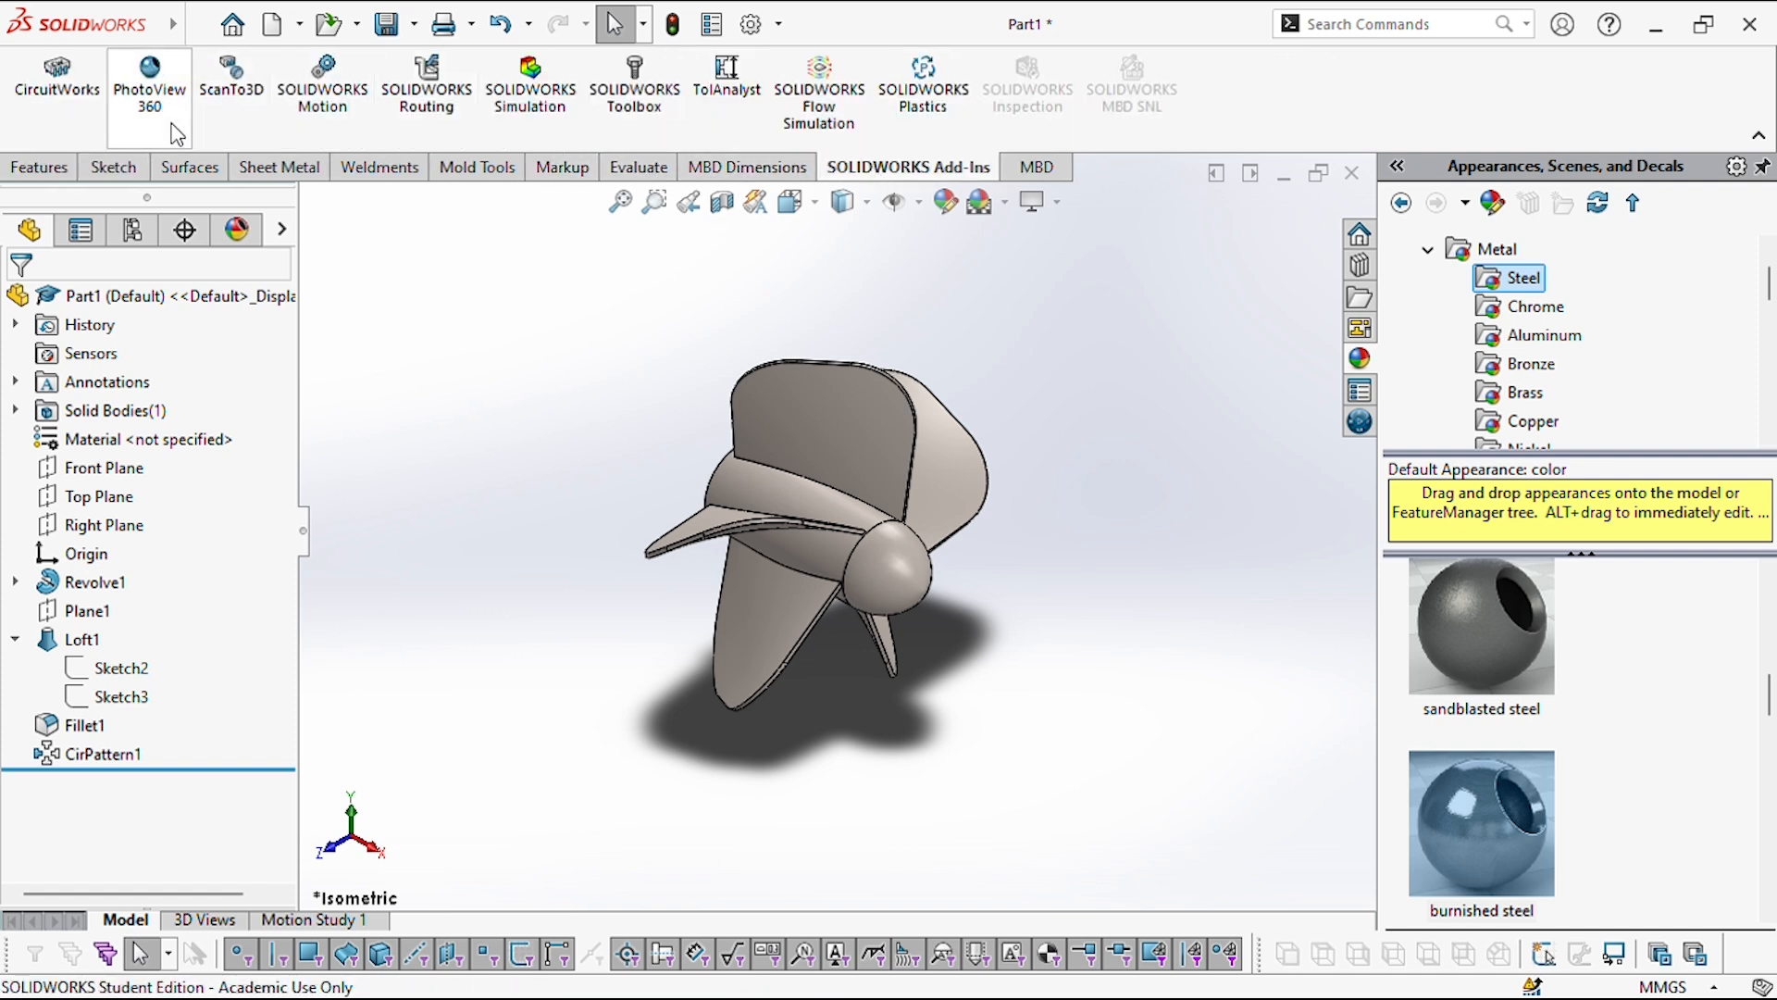
pyautogui.click(151, 93)
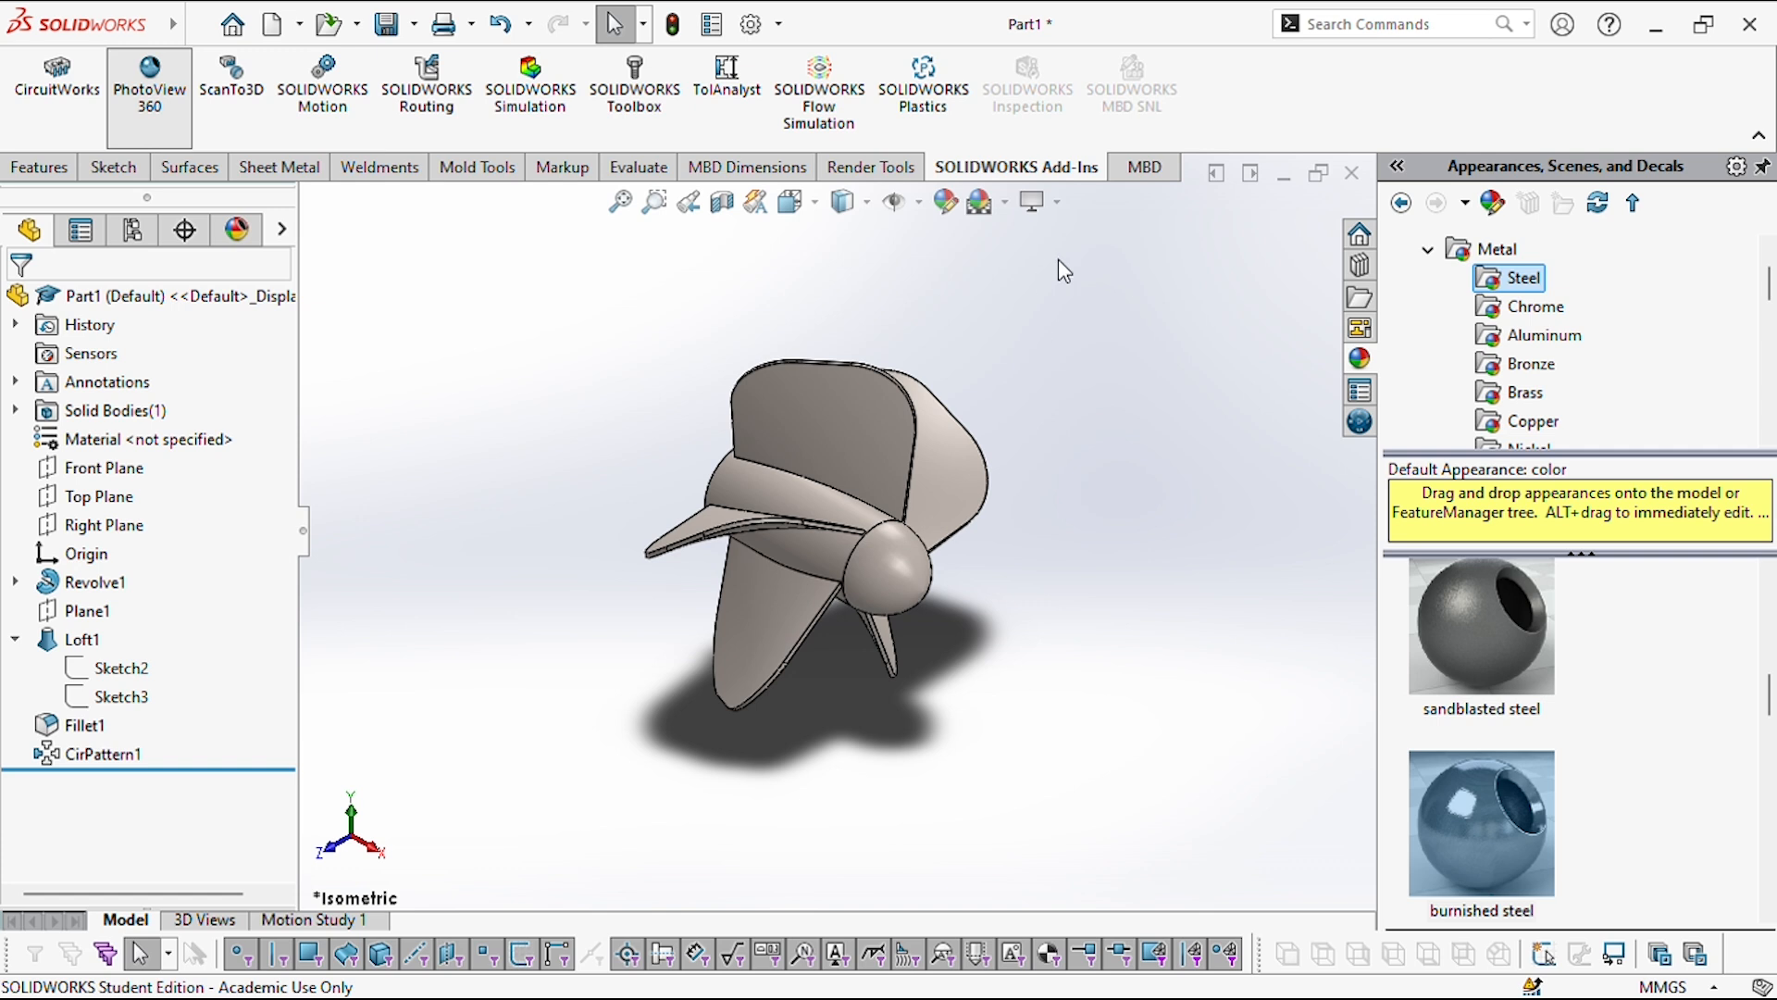
pyautogui.click(1056, 202)
pyautogui.click(1044, 309)
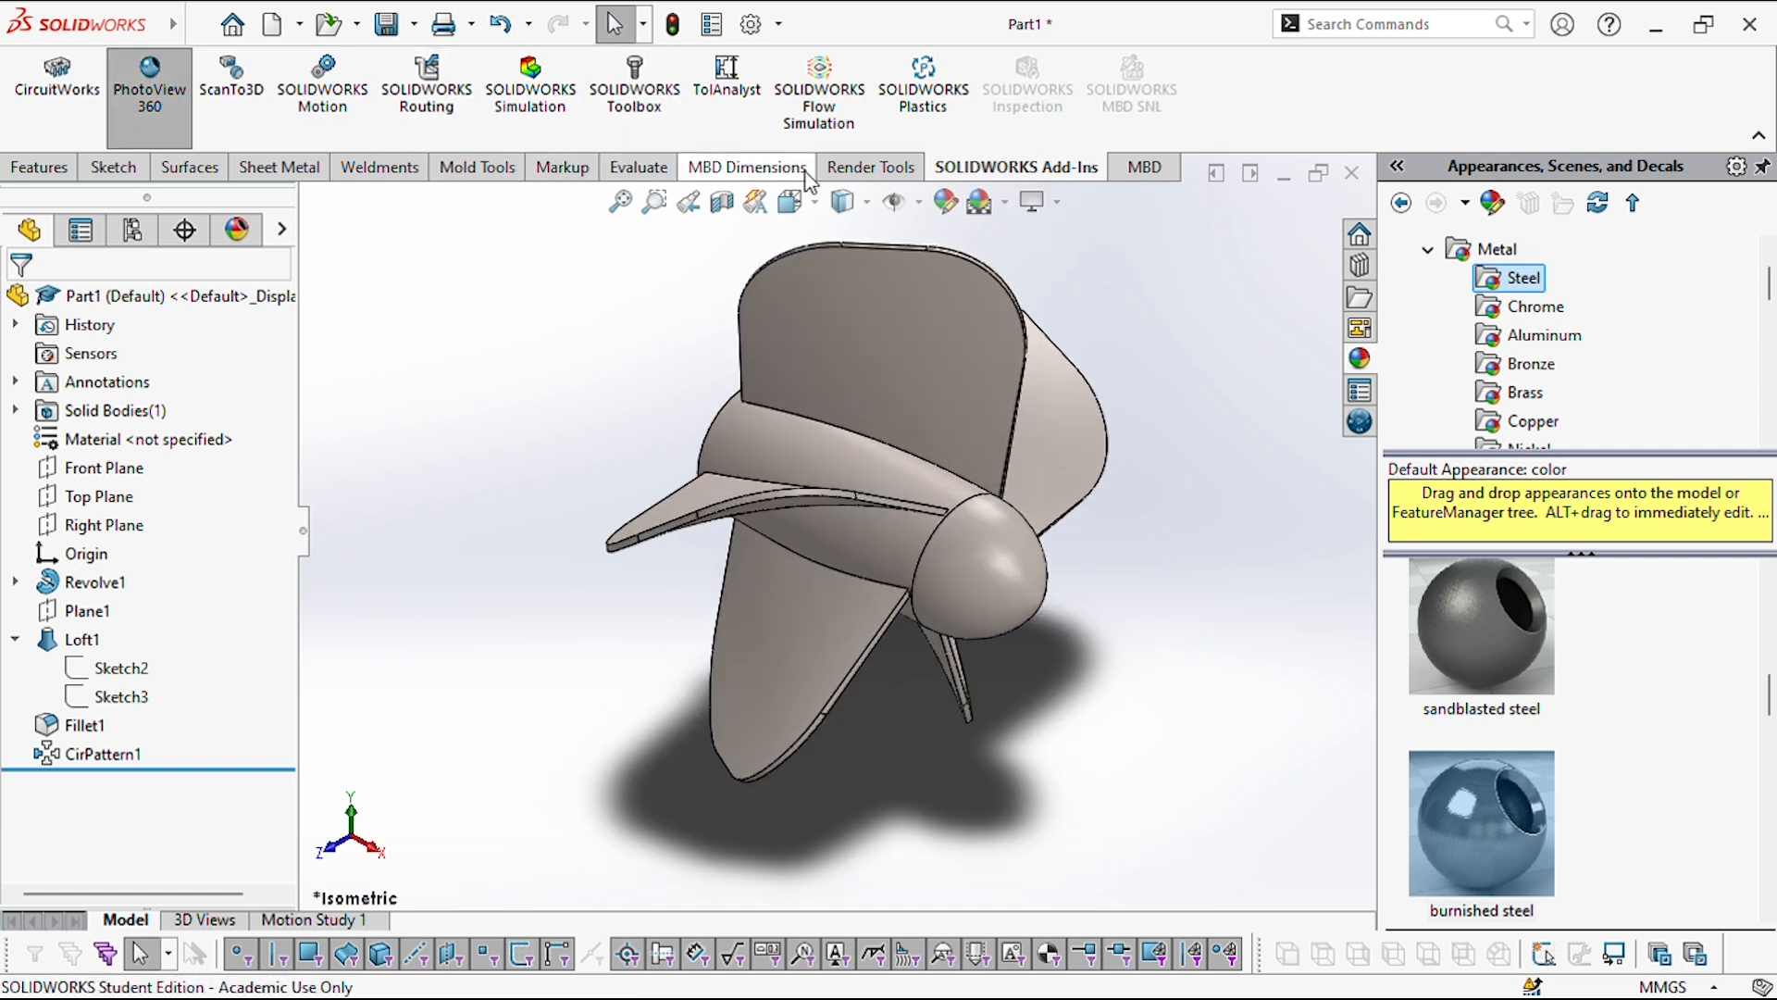
pyautogui.click(870, 167)
pyautogui.click(517, 102)
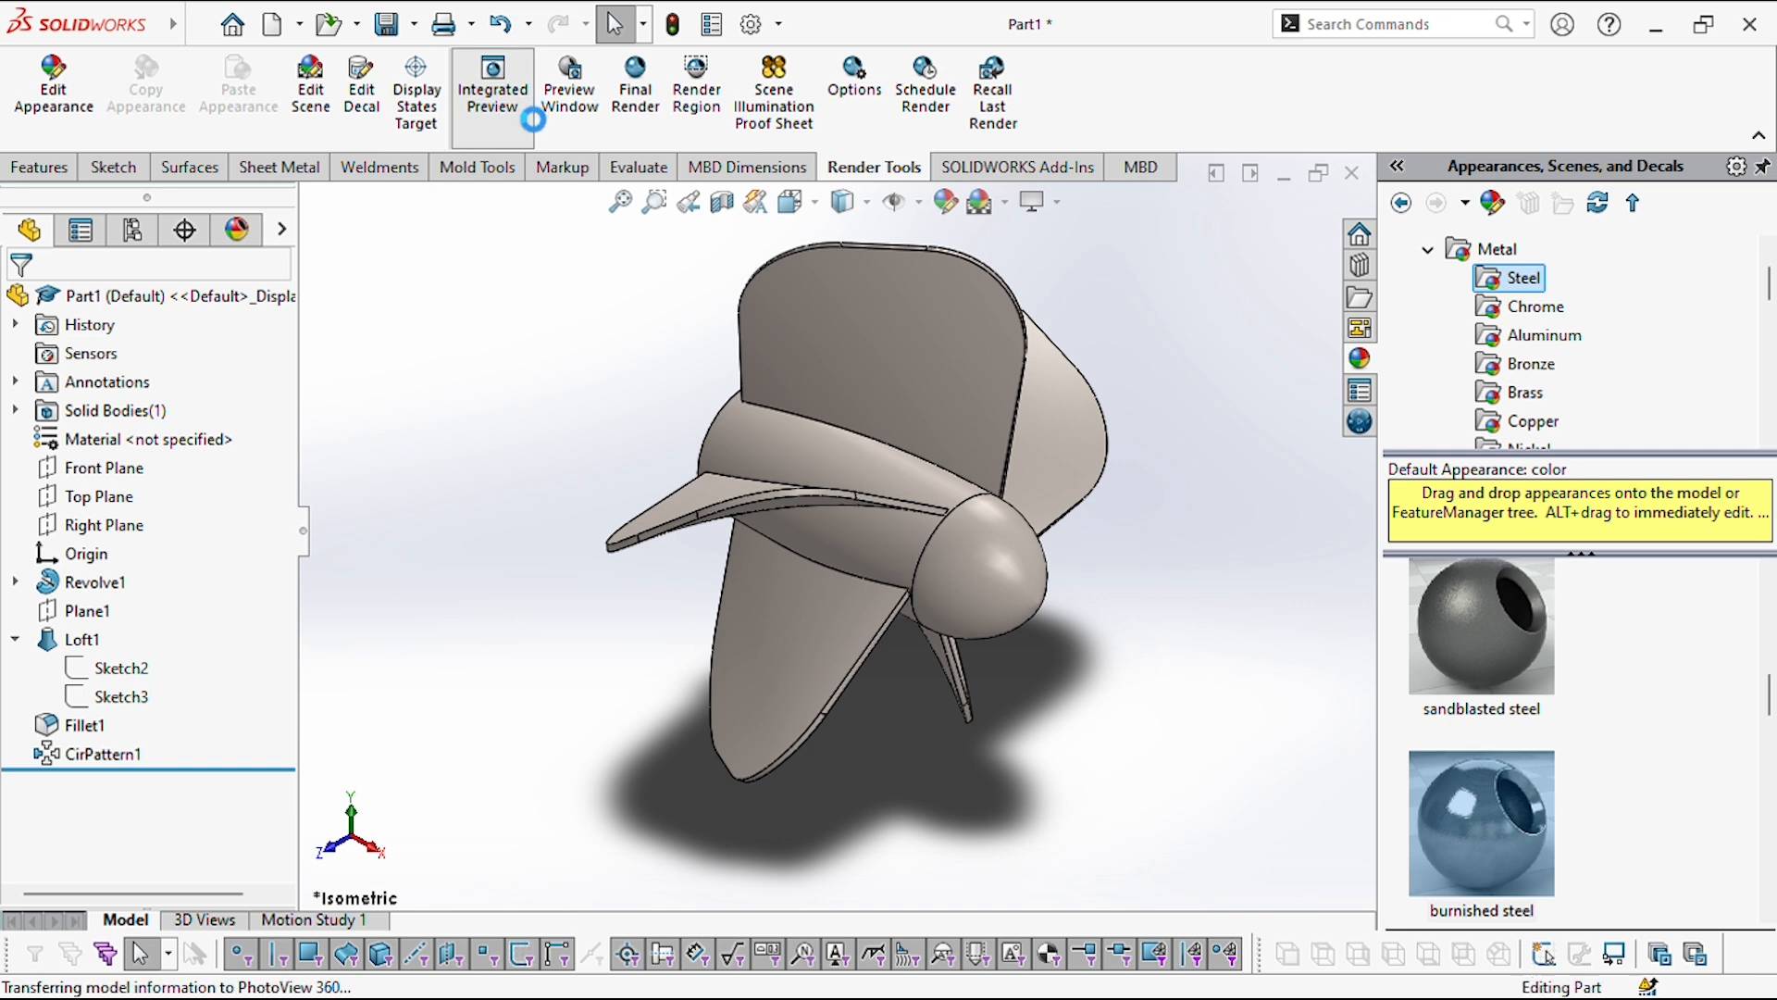